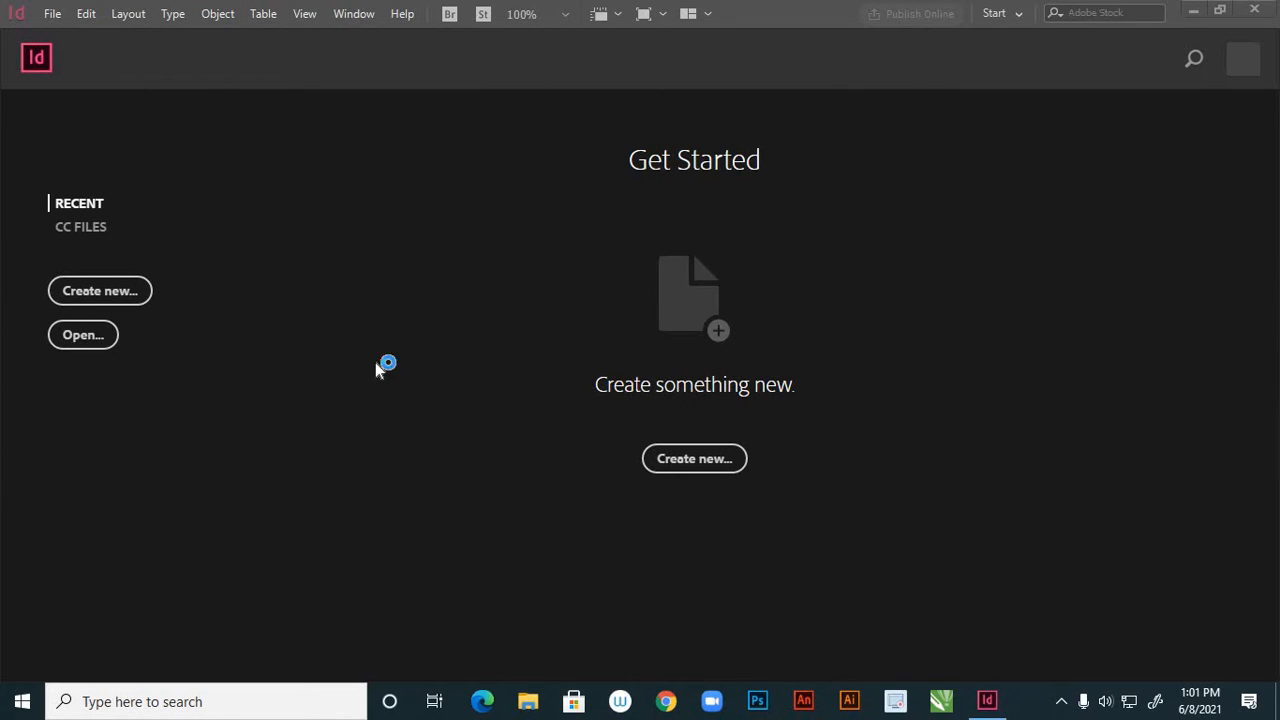
Create a blank A4 portrait document from the print presets, with inches as the units.
{"action": "left_click", "coordinate": [130, 299]}
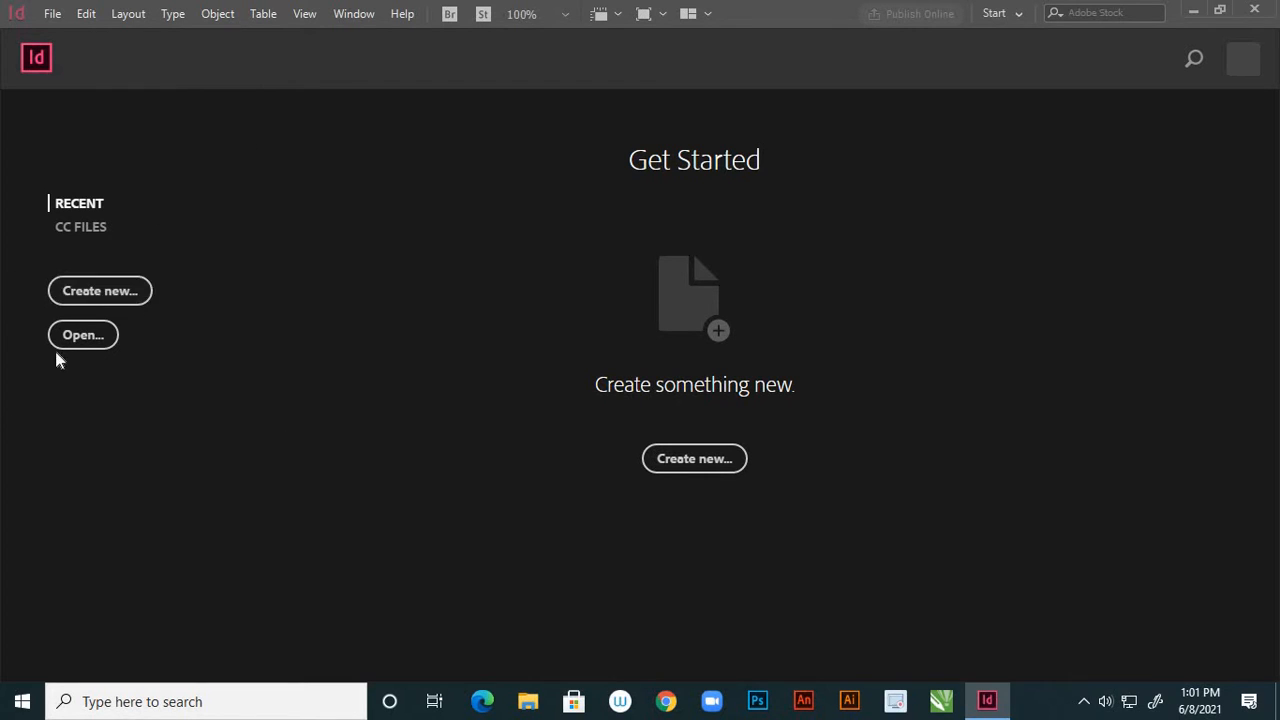
{"action": "left_click", "coordinate": [128, 291]}
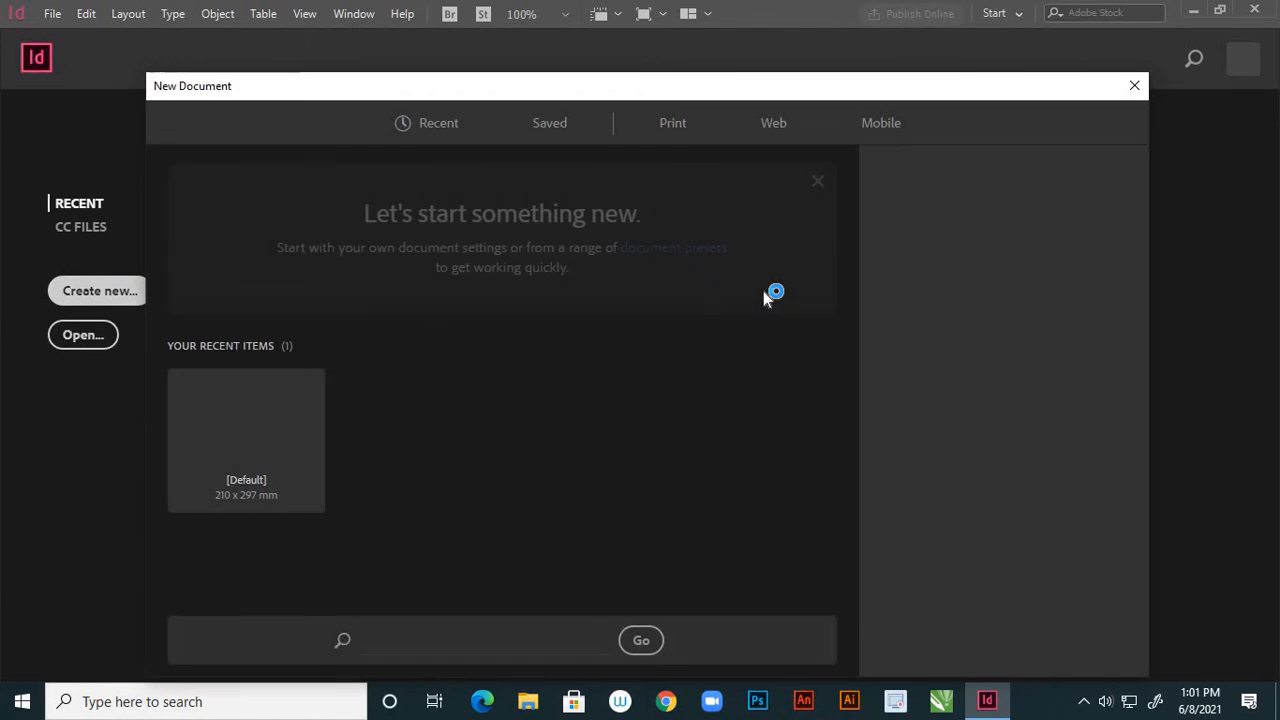
{"action": "left_click", "coordinate": [675, 126]}
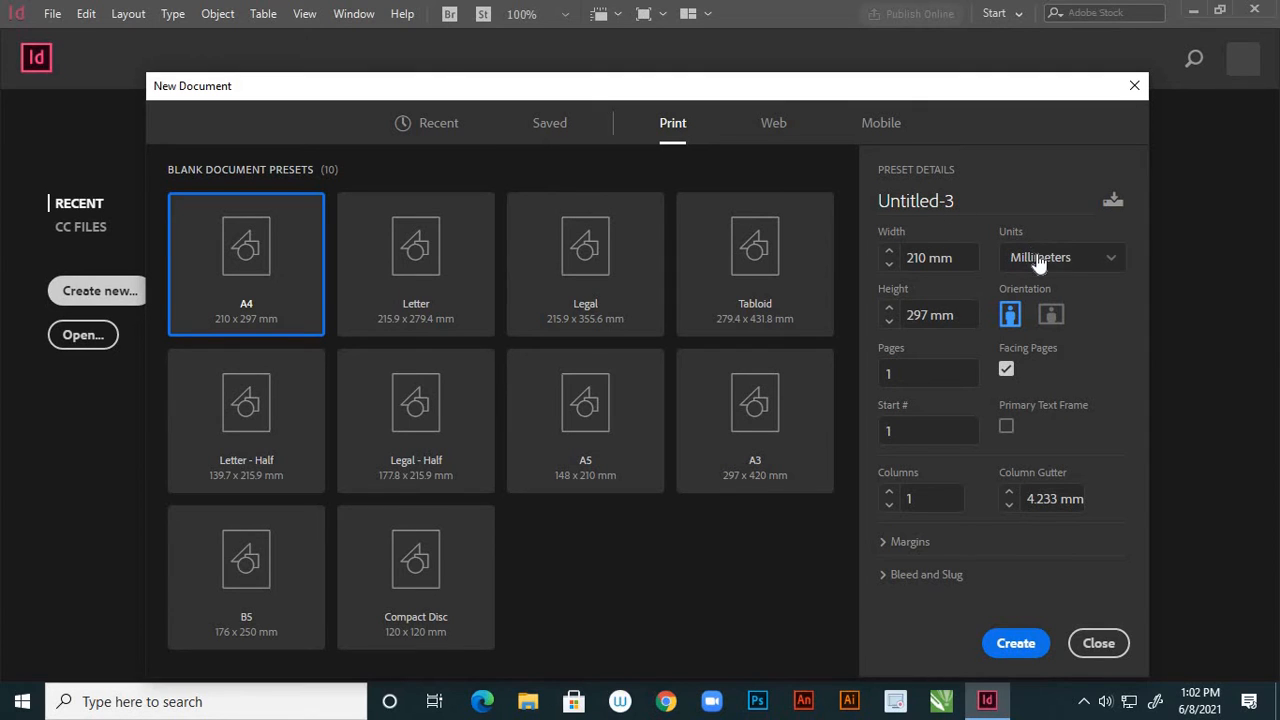
{"action": "left_click", "coordinate": [1110, 264]}
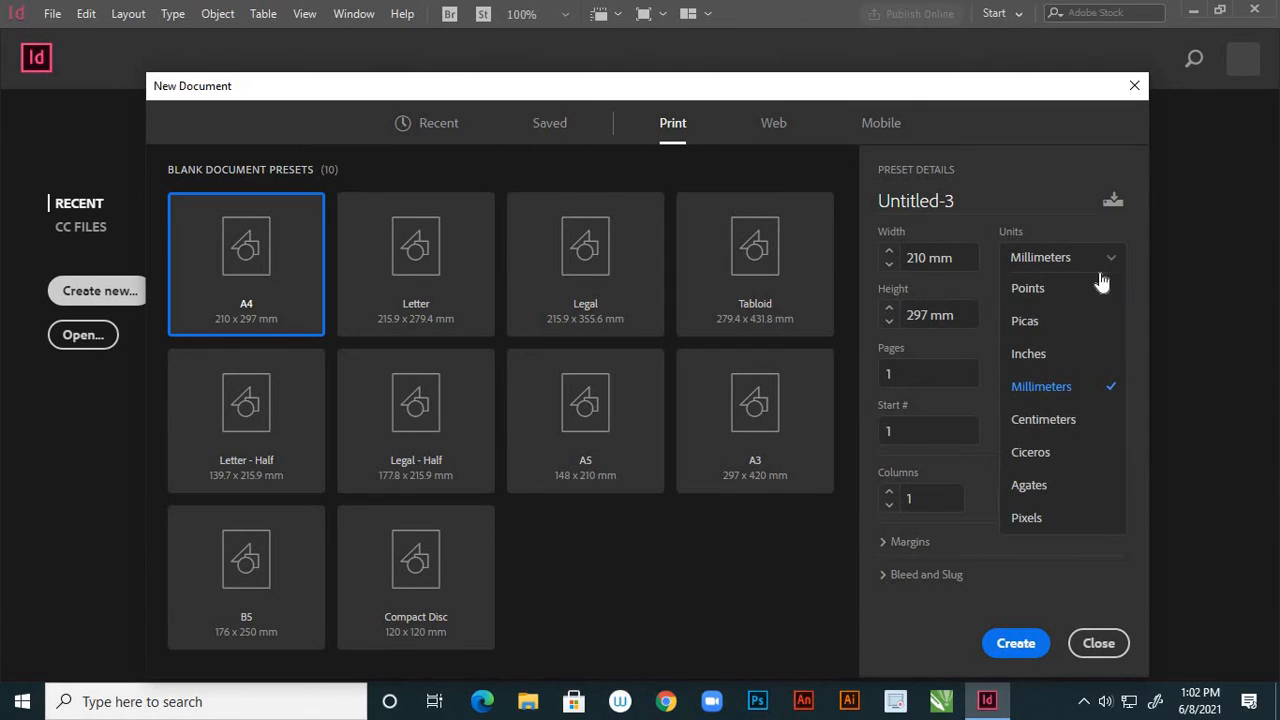
{"action": "left_click", "coordinate": [1068, 356]}
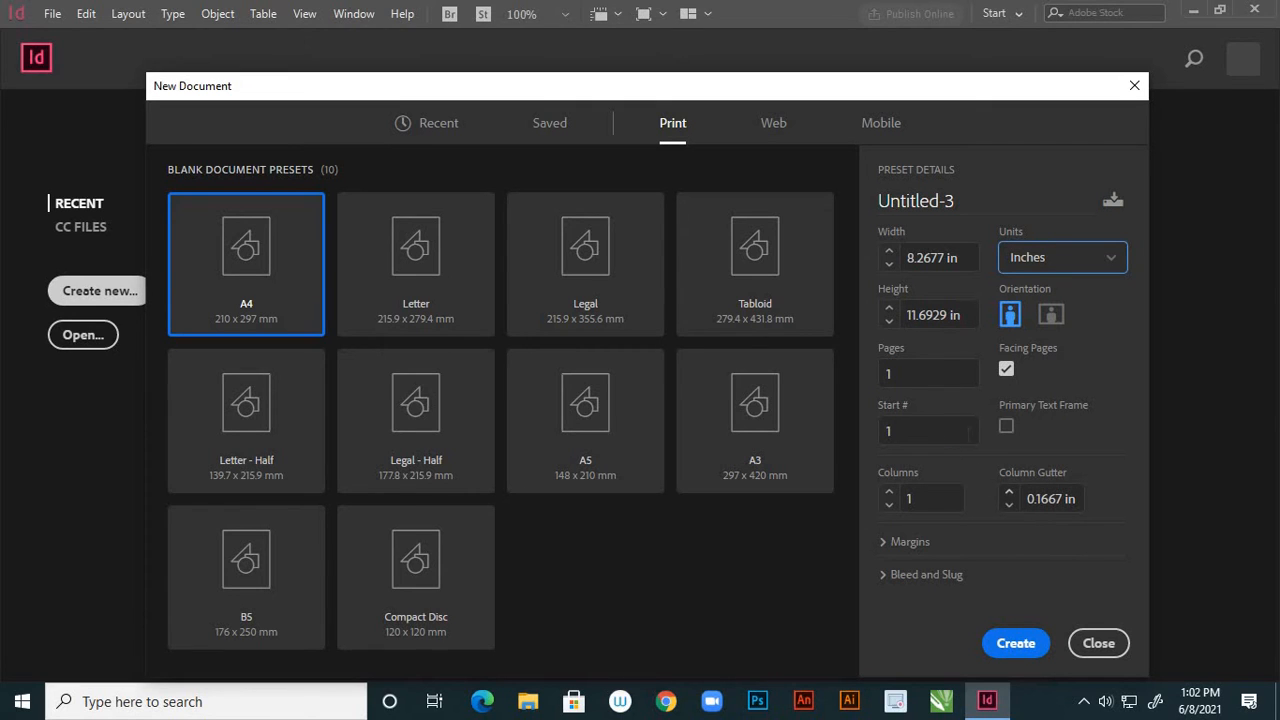
{"action": "left_click", "coordinate": [1014, 645]}
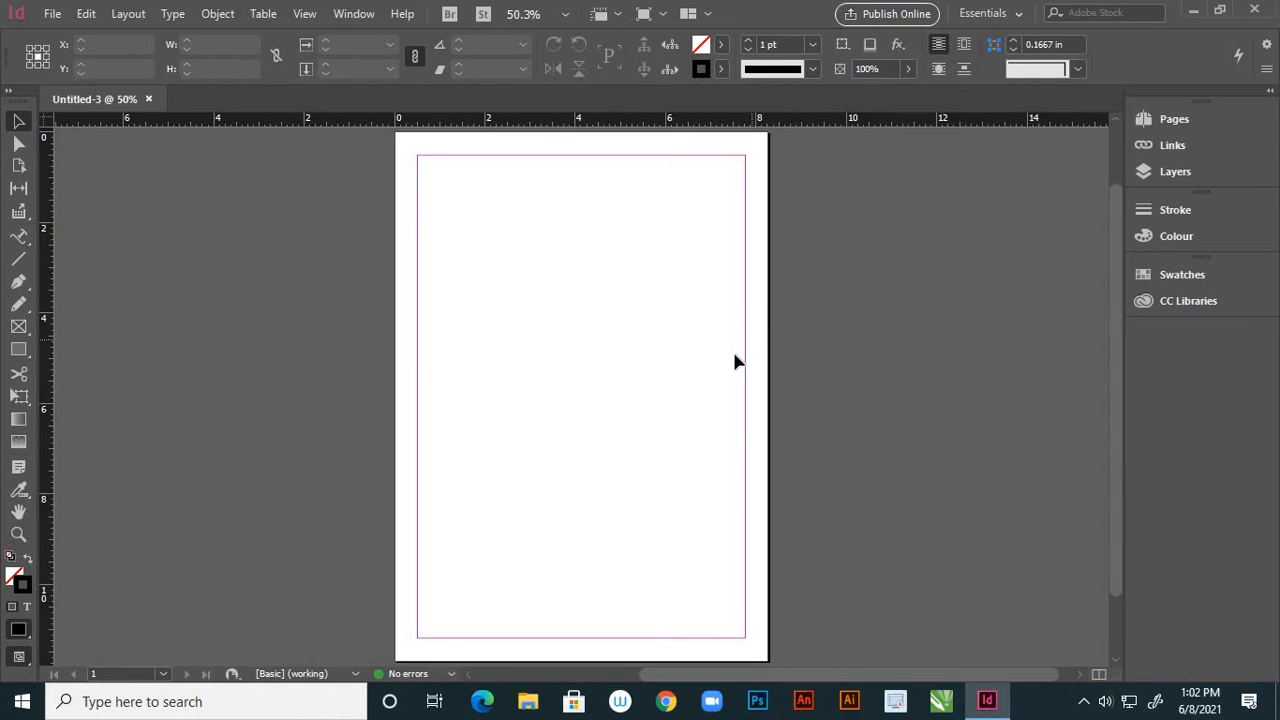
Examine the blank page at several zoom levels, using the Hand tool to pan around it.
{"action": "scroll", "coordinate": [735, 355], "scroll_direction": "down", "scroll_amount": 2}
{"action": "scroll", "coordinate": [737, 357], "scroll_direction": "up", "scroll_amount": 2}
{"action": "scroll", "coordinate": [714, 346], "scroll_direction": "down", "scroll_amount": 2}
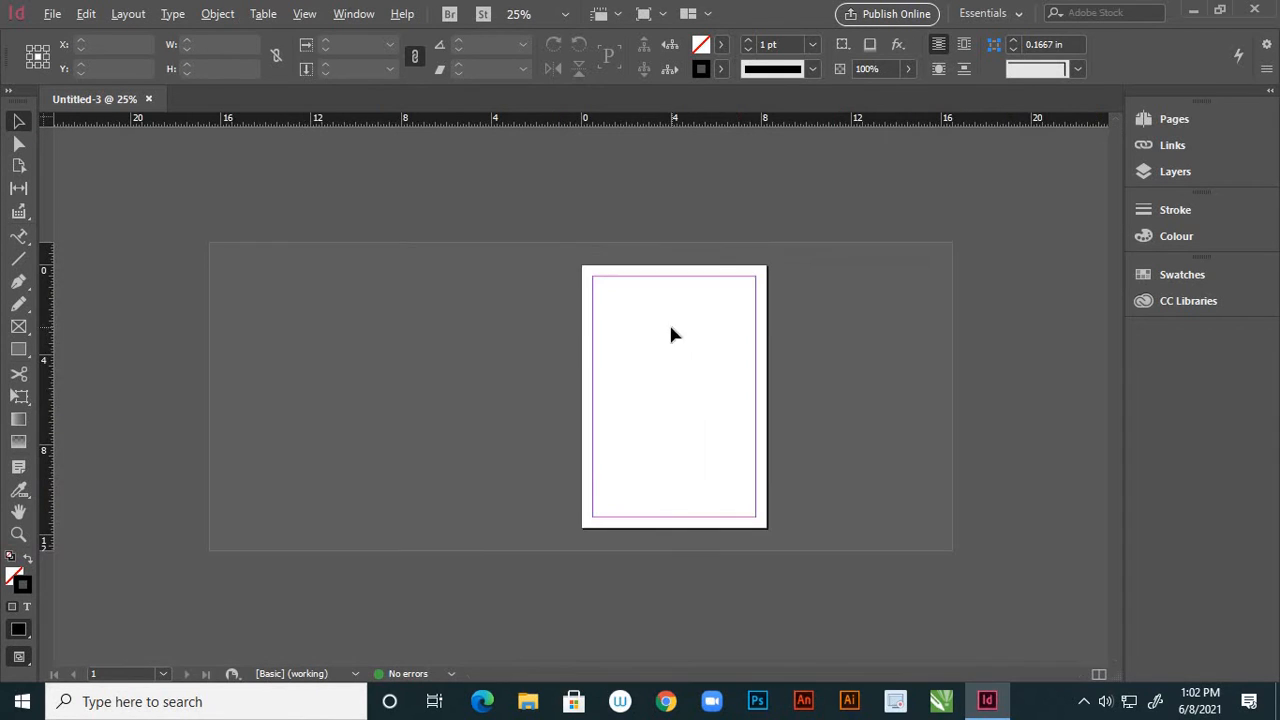
{"action": "key", "text": "h"}
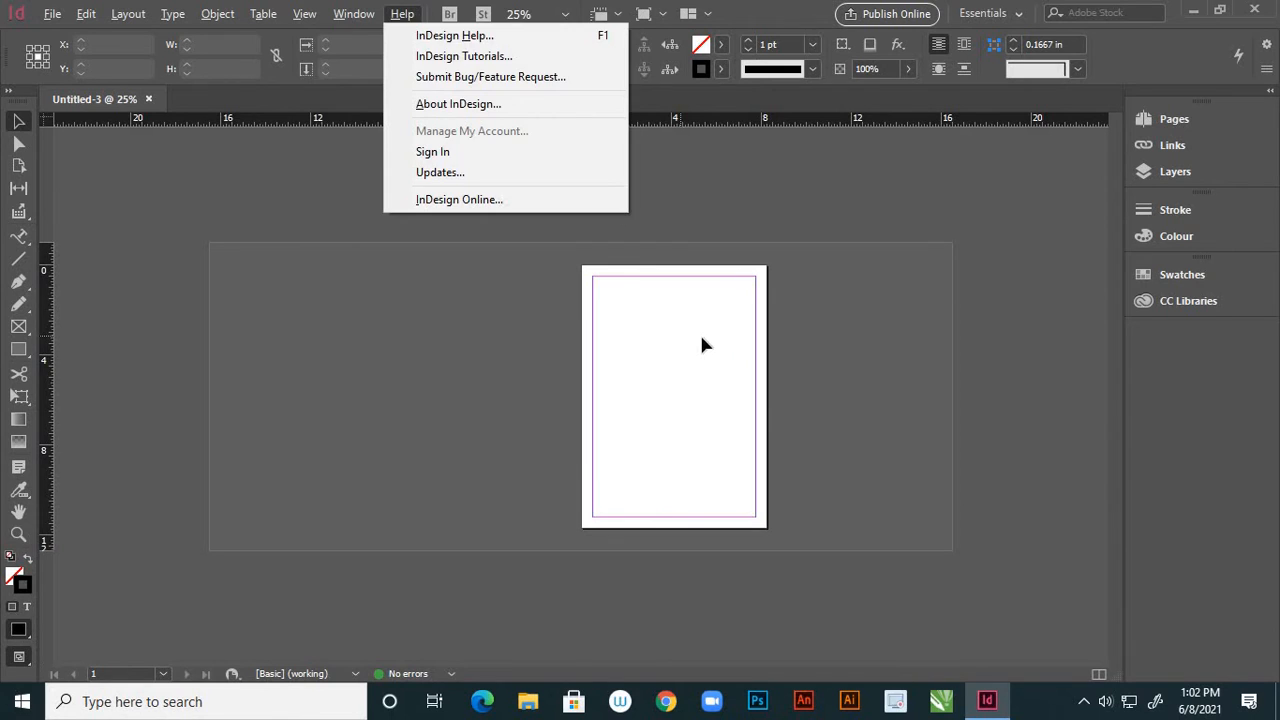
{"action": "left_click", "coordinate": [700, 336]}
{"action": "key", "text": "h"}
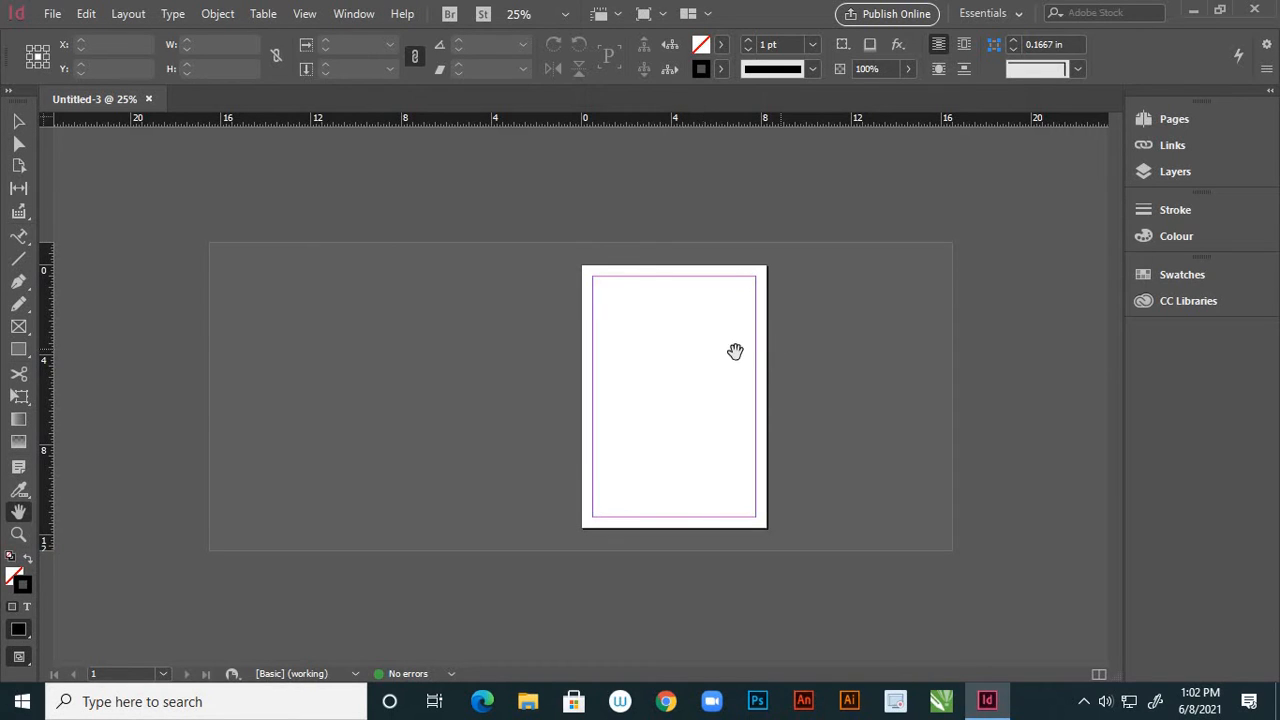
{"action": "scroll", "coordinate": [694, 371], "scroll_direction": "up", "scroll_amount": 3}
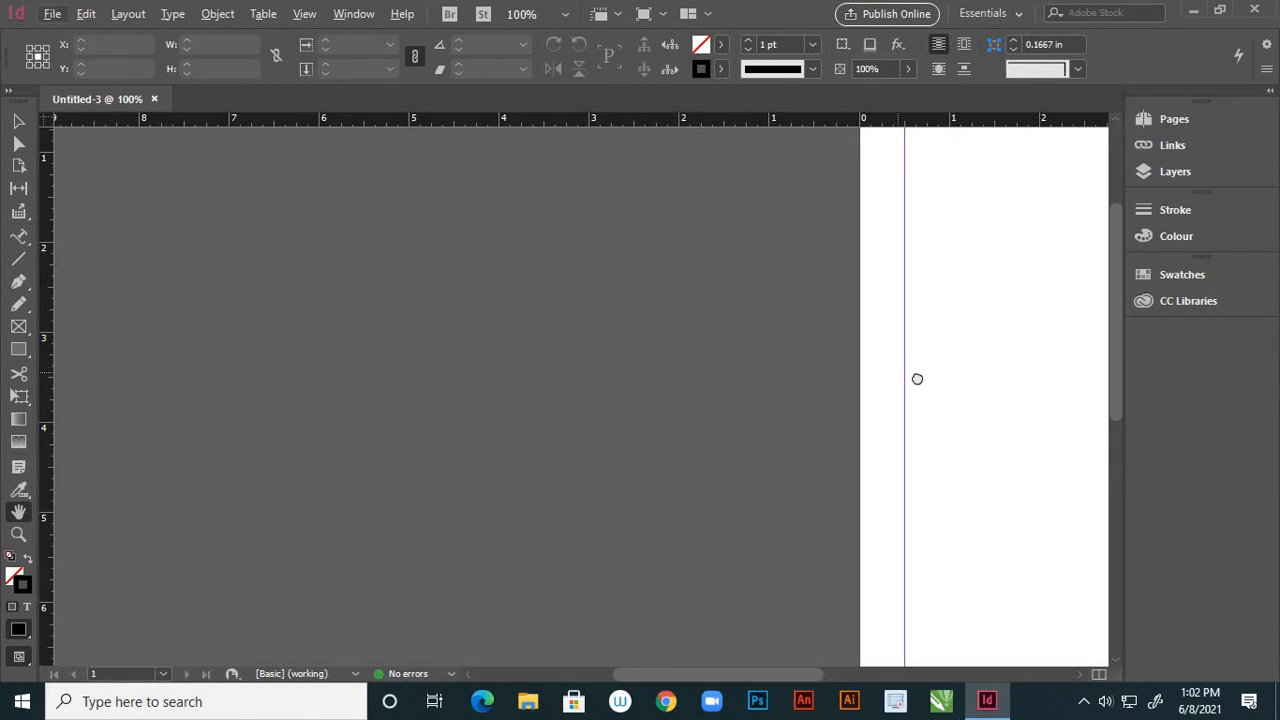
{"action": "left_click_drag", "start_coordinate": [917, 378], "coordinate": [452, 423]}
{"action": "scroll", "coordinate": [523, 362], "scroll_direction": "down", "scroll_amount": 1}
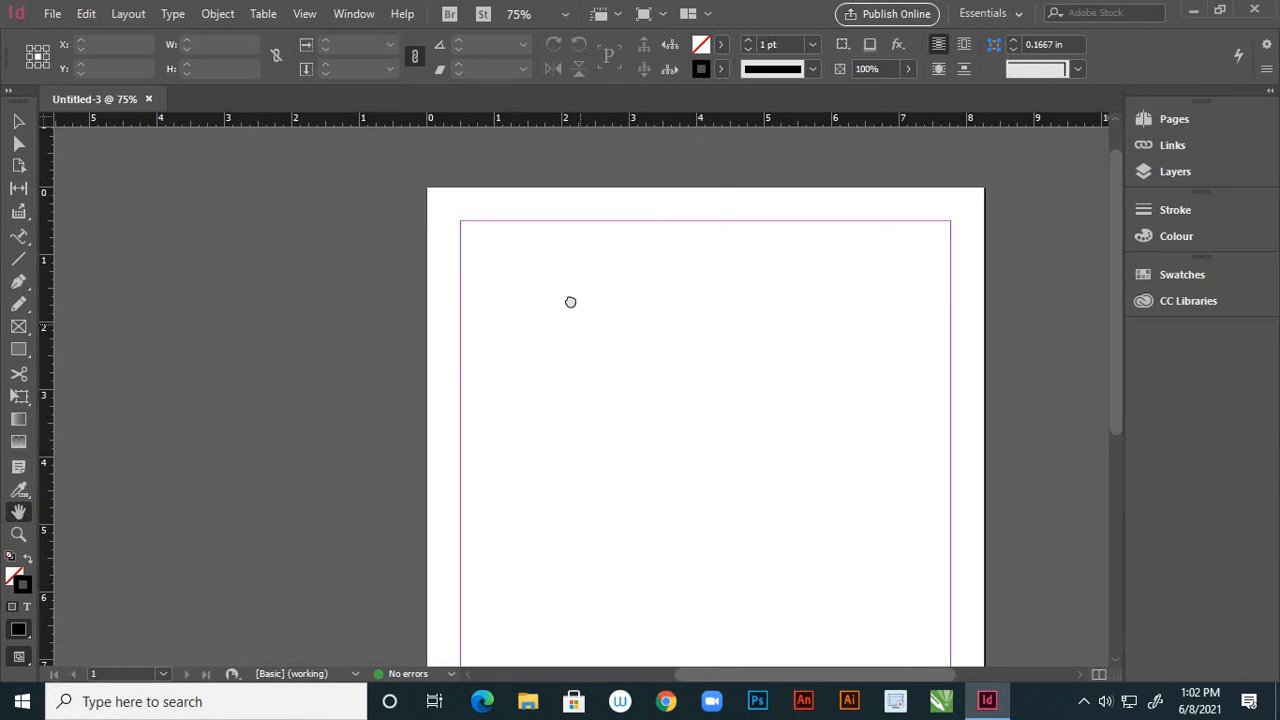
{"action": "scroll", "coordinate": [563, 277], "scroll_direction": "down", "scroll_amount": 2}
{"action": "scroll", "coordinate": [600, 295], "scroll_direction": "down", "scroll_amount": 2}
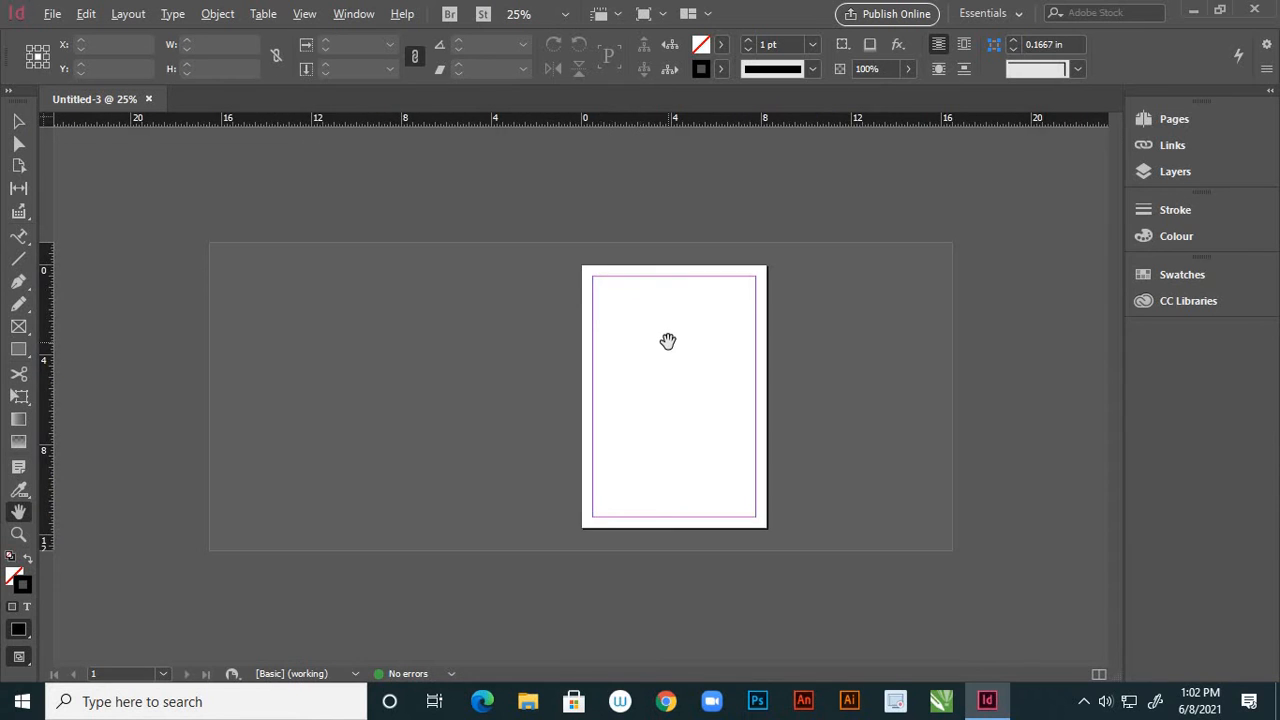
{"action": "scroll", "coordinate": [668, 342], "scroll_direction": "up", "scroll_amount": 2}
{"action": "left_click_drag", "start_coordinate": [774, 352], "coordinate": [579, 326]}
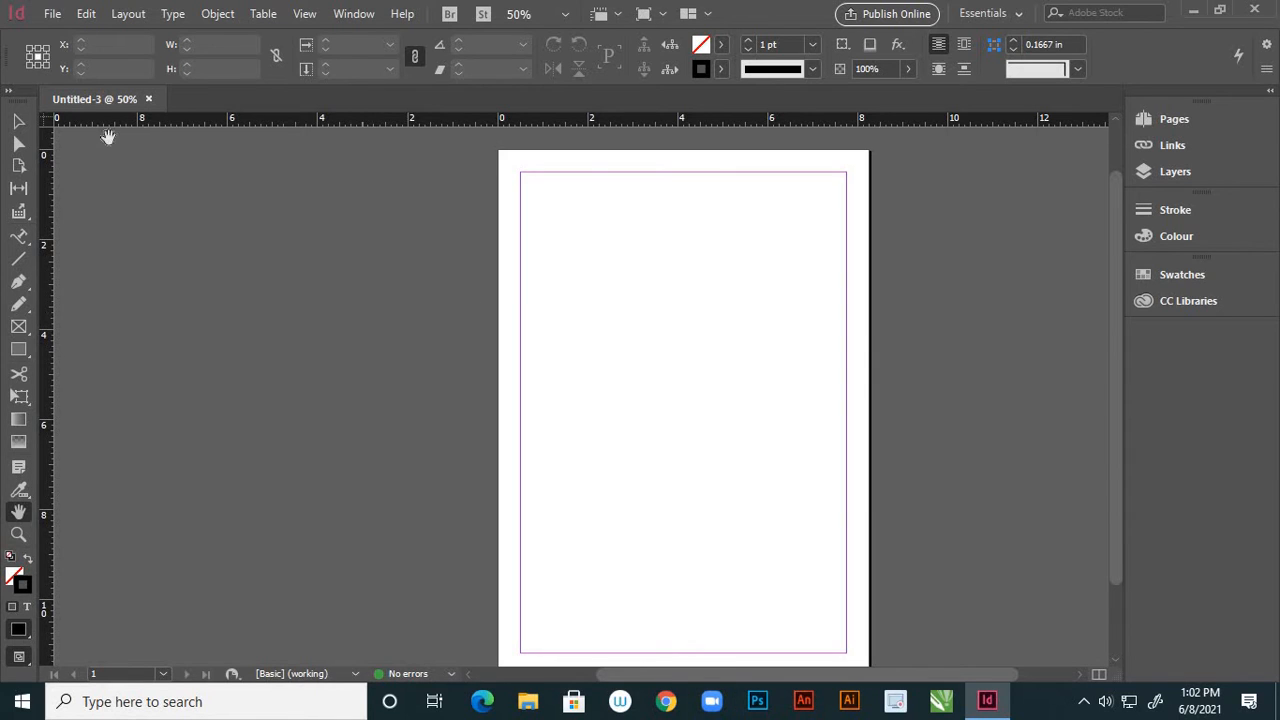
Draw a rectangle about 4.8 in wide and 3.4 in high inside the margins, slightly above the page's middle.
{"action": "left_click", "coordinate": [22, 122]}
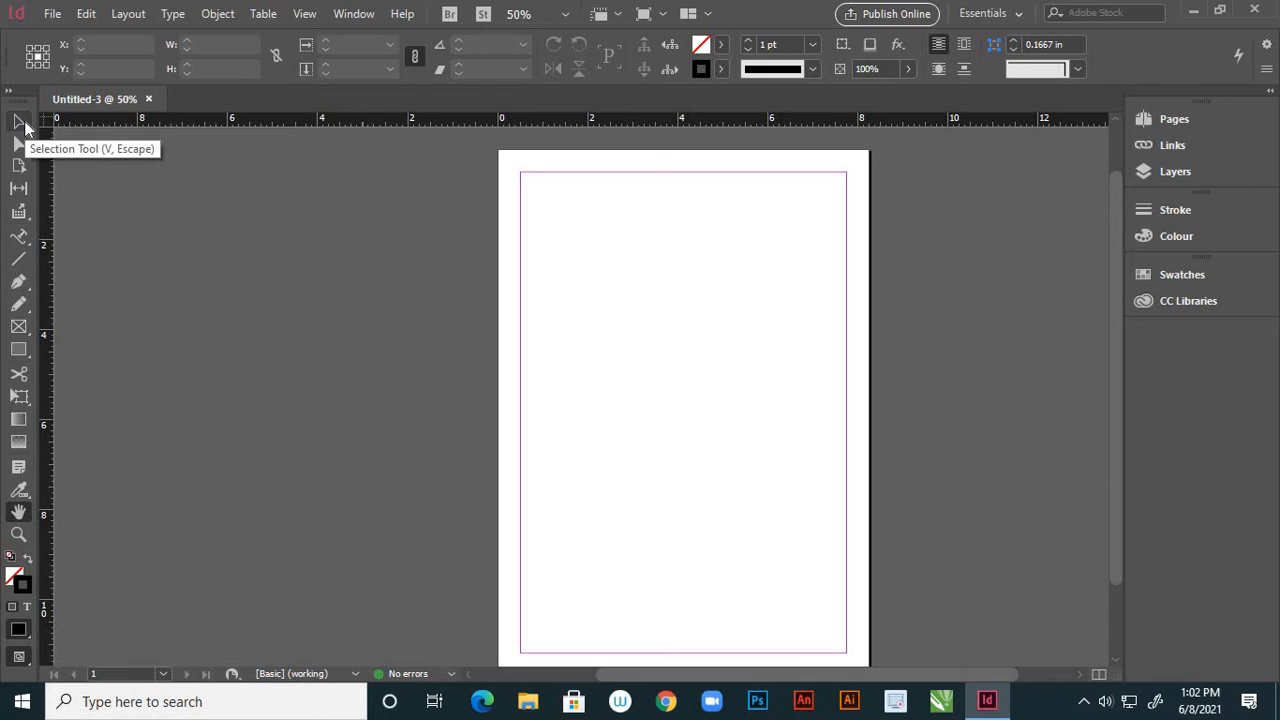
{"action": "left_click", "coordinate": [22, 123]}
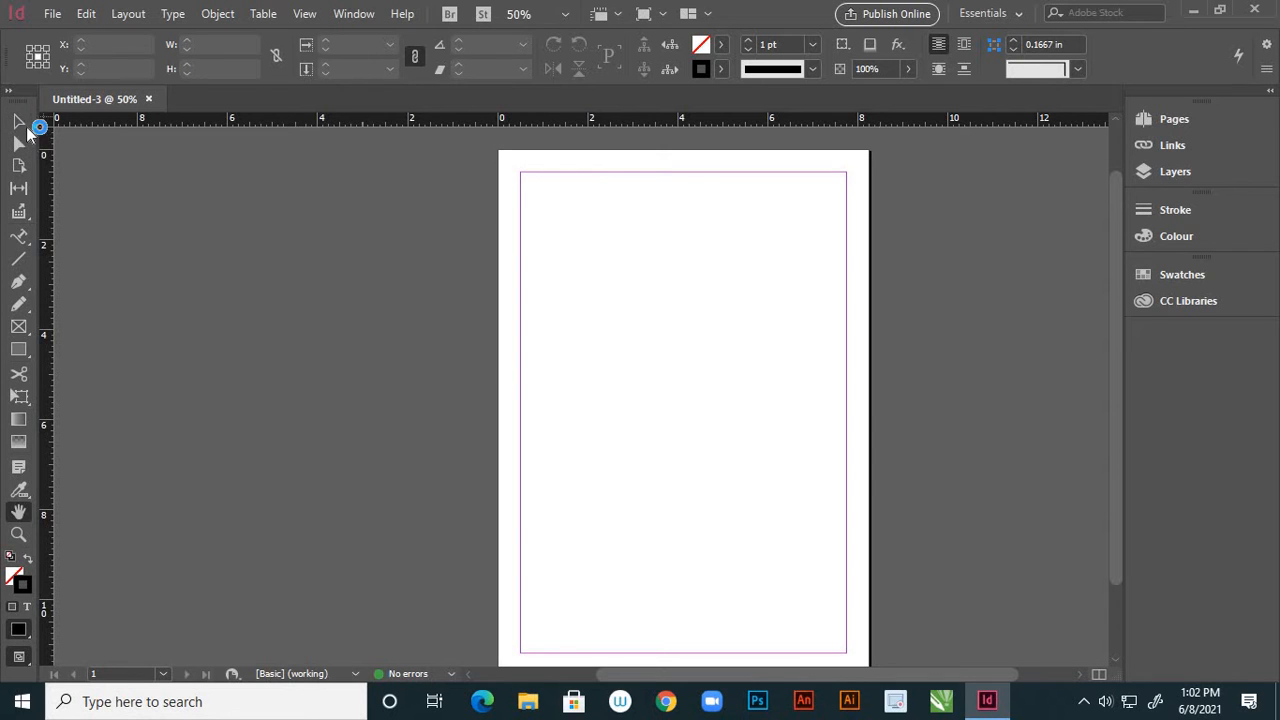
{"action": "left_click", "coordinate": [26, 350]}
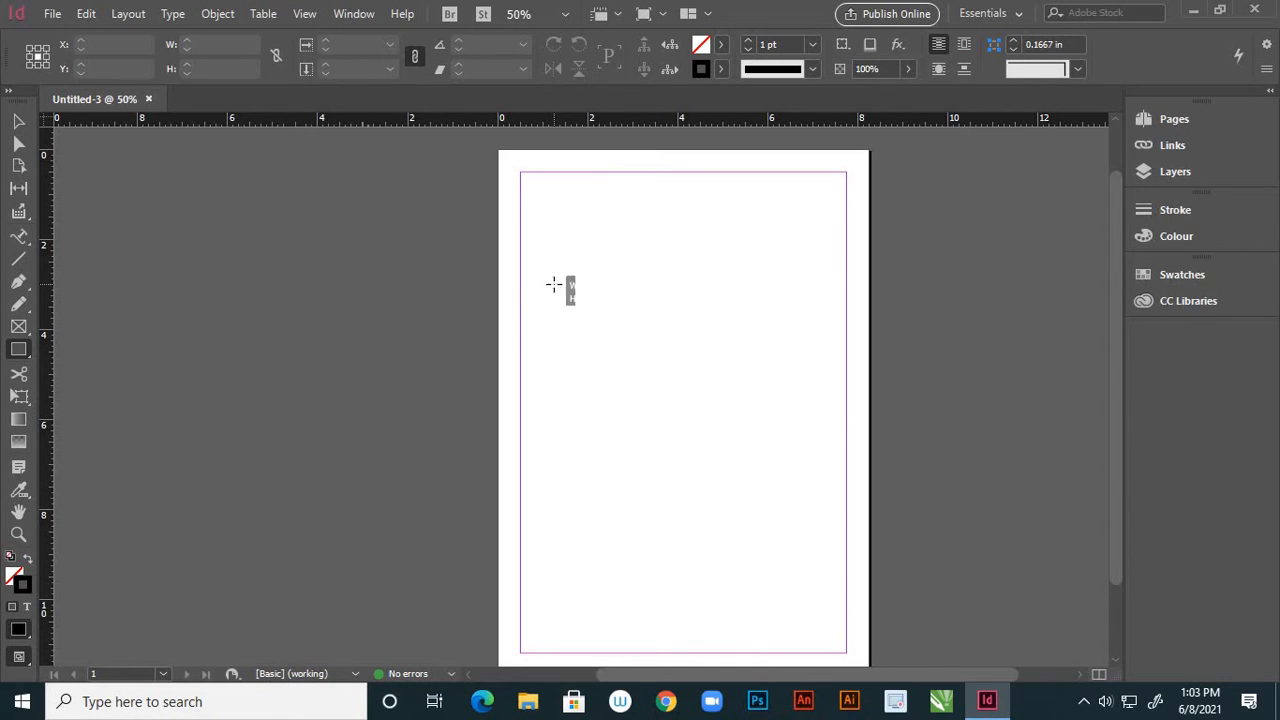
{"action": "left_click_drag", "start_coordinate": [554, 285], "coordinate": [770, 438]}
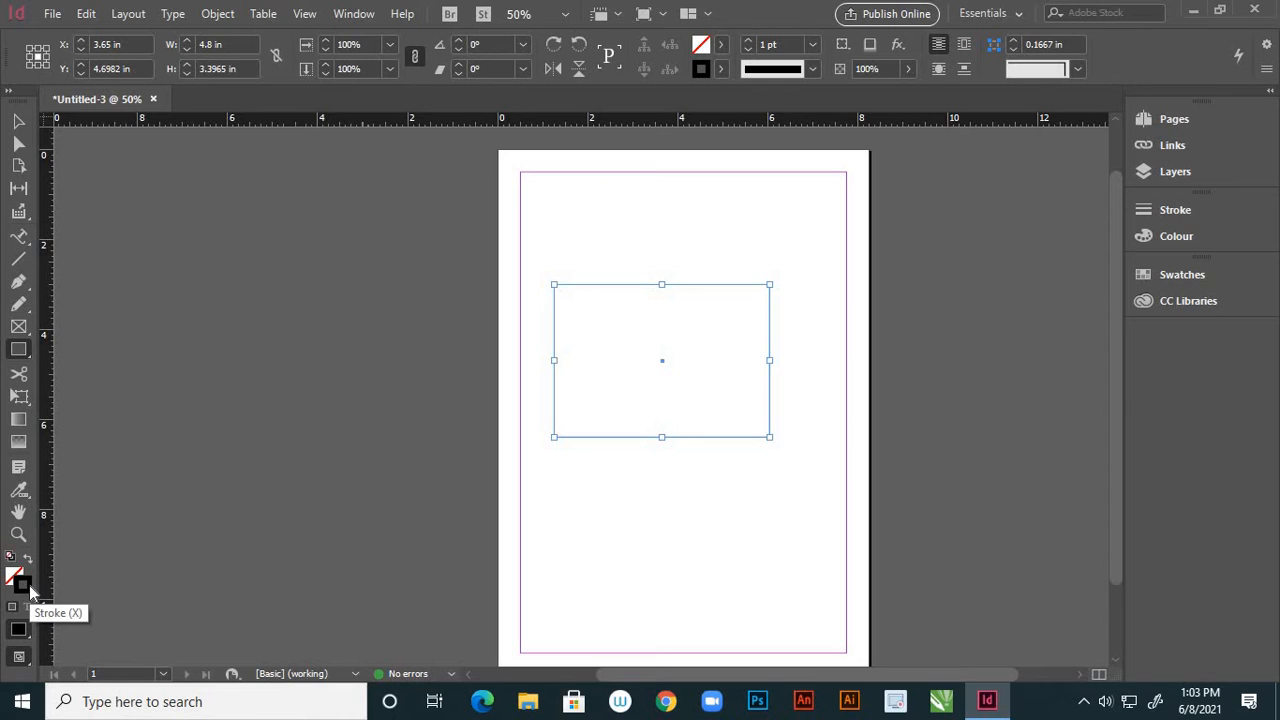
Fill the rectangle with red, RGB 244, 0, 0 (f40000).
{"action": "left_click", "coordinate": [13, 574]}
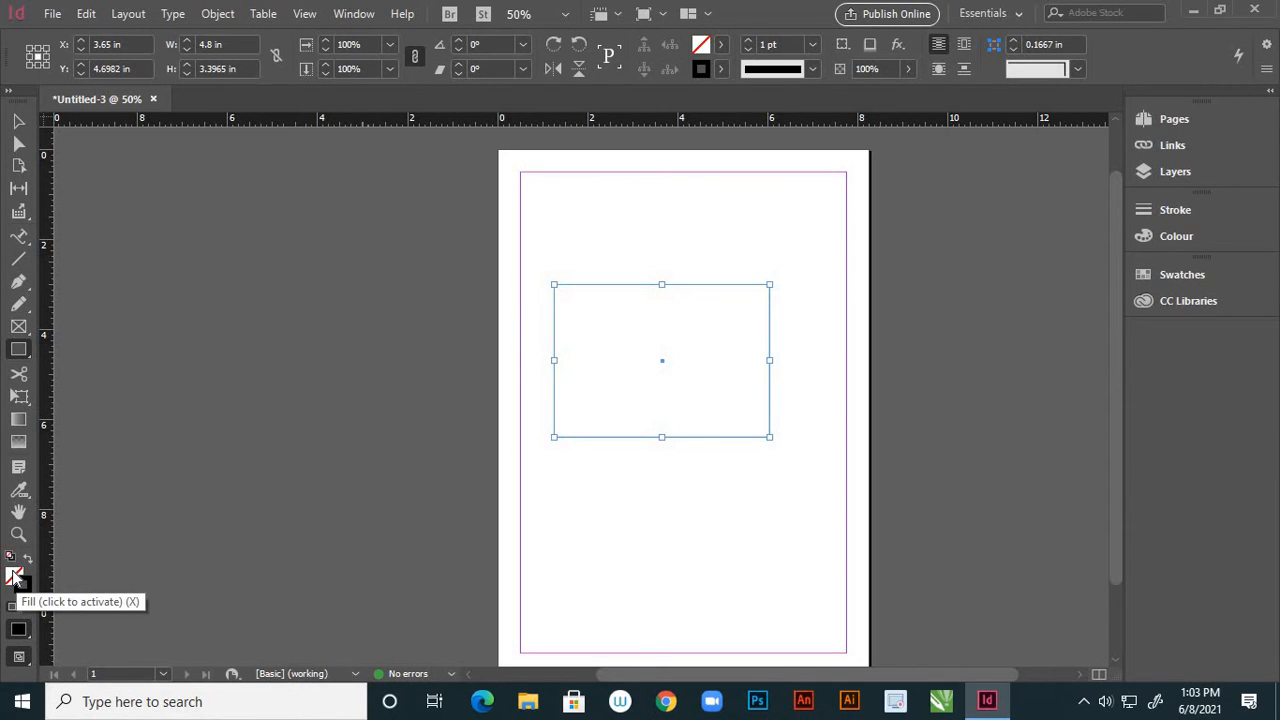
{"action": "left_click", "coordinate": [14, 577]}
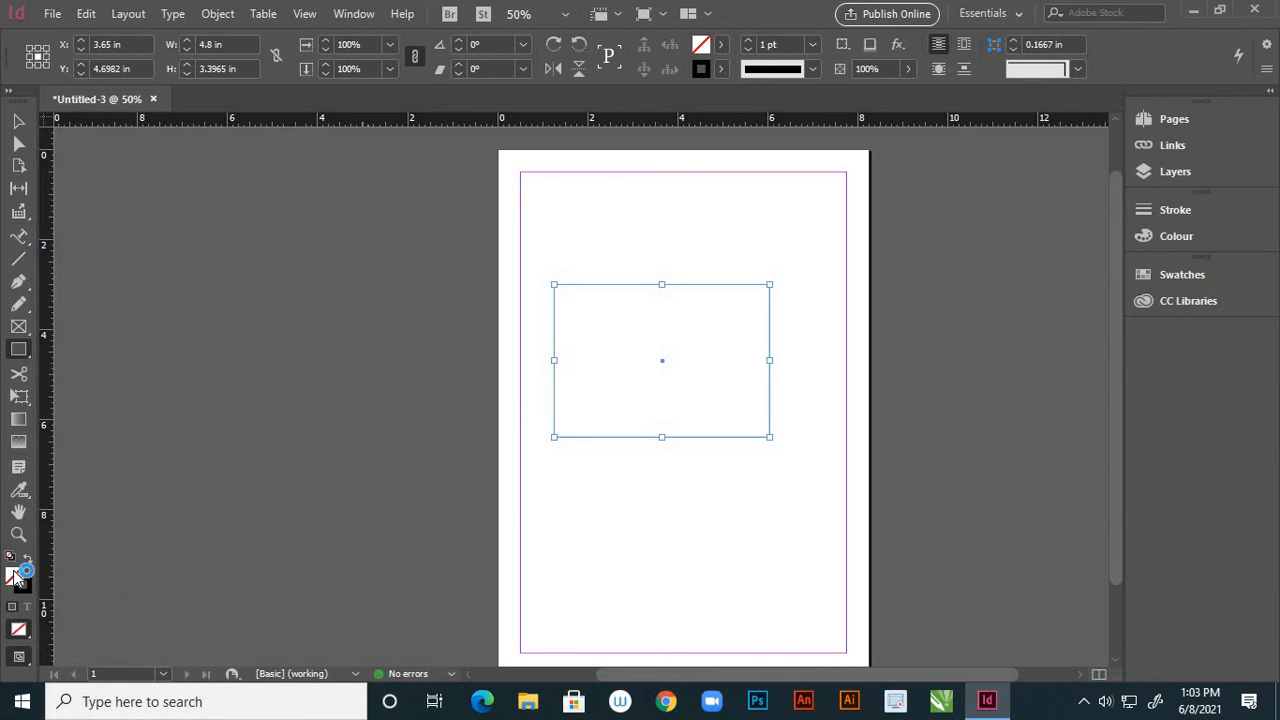
{"action": "left_click", "coordinate": [652, 247]}
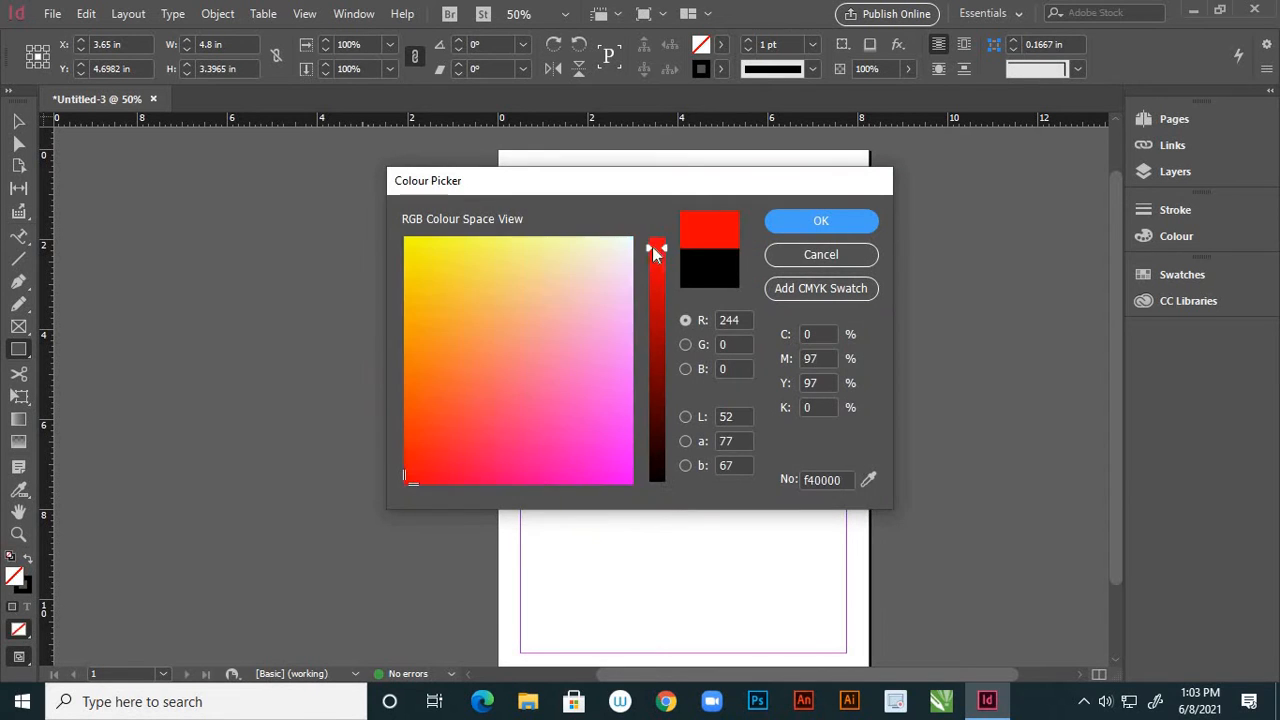
{"action": "left_click", "coordinate": [795, 221]}
Move the red rectangle slightly down and to the left, to about X 3.45 in, Y 4.87 in.
{"action": "left_click", "coordinate": [22, 122]}
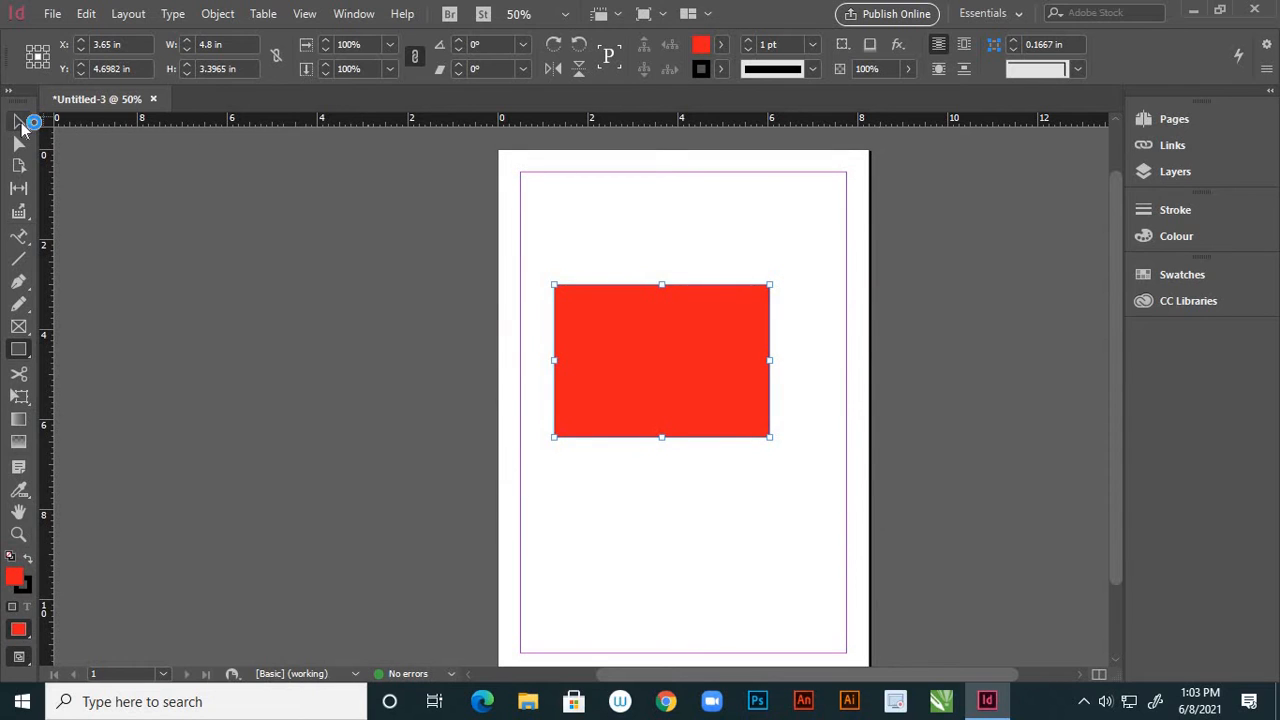
{"action": "left_click", "coordinate": [190, 250]}
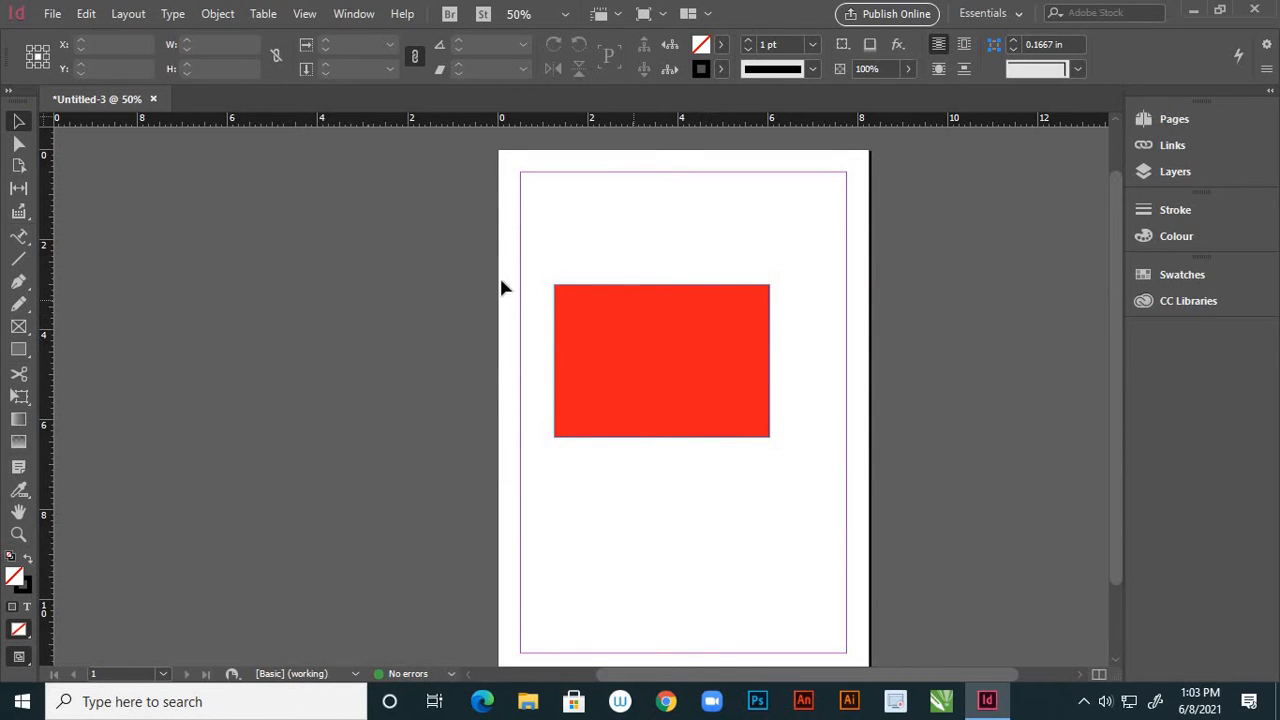
{"action": "left_click", "coordinate": [700, 346]}
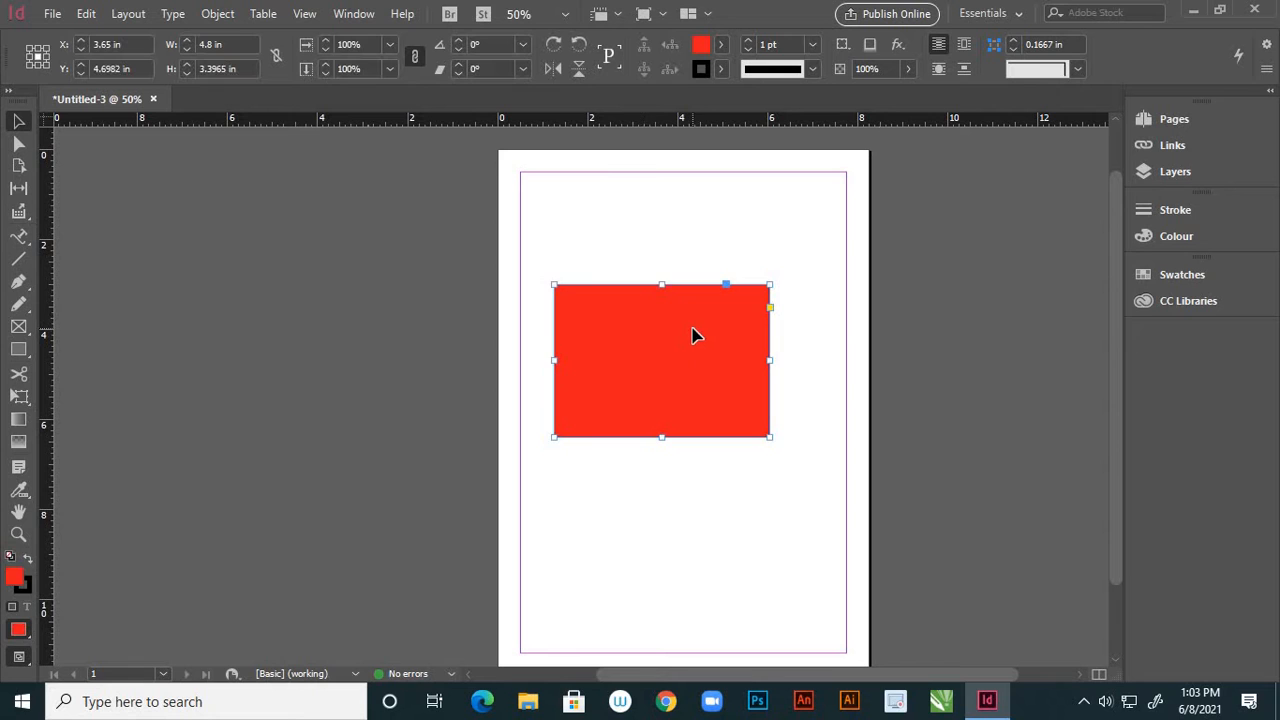
{"action": "mouse_move", "coordinate": [694, 334]}
{"action": "left_mouse_down"}
{"action": "mouse_move", "coordinate": [410, 349]}
{"action": "mouse_move", "coordinate": [396, 309]}
{"action": "mouse_move", "coordinate": [651, 366]}
{"action": "mouse_move", "coordinate": [459, 352]}
{"action": "mouse_move", "coordinate": [449, 346]}
{"action": "mouse_move", "coordinate": [686, 349]}
{"action": "left_mouse_up"}
{"action": "left_click", "coordinate": [634, 540]}
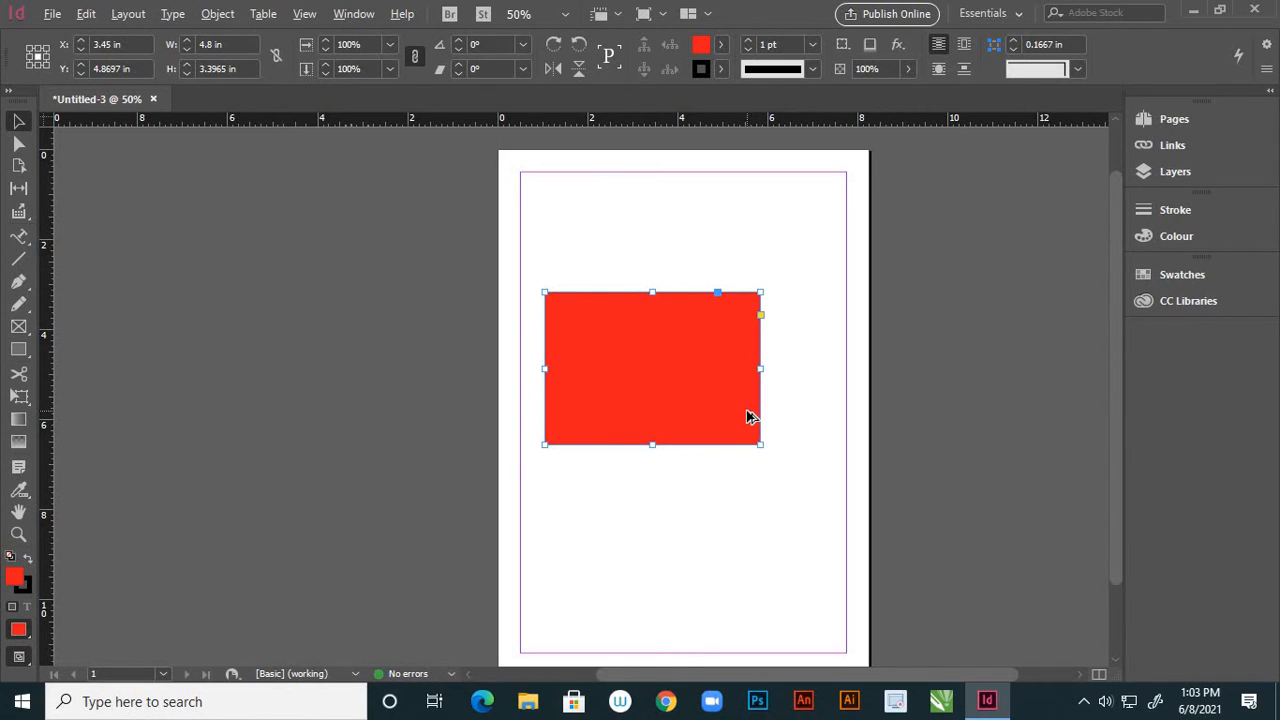
Try rotating the red rectangle freehand to about -106° and then 132°, and undo both rotations.
{"action": "scroll", "coordinate": [751, 416], "scroll_direction": "up", "scroll_amount": 1}
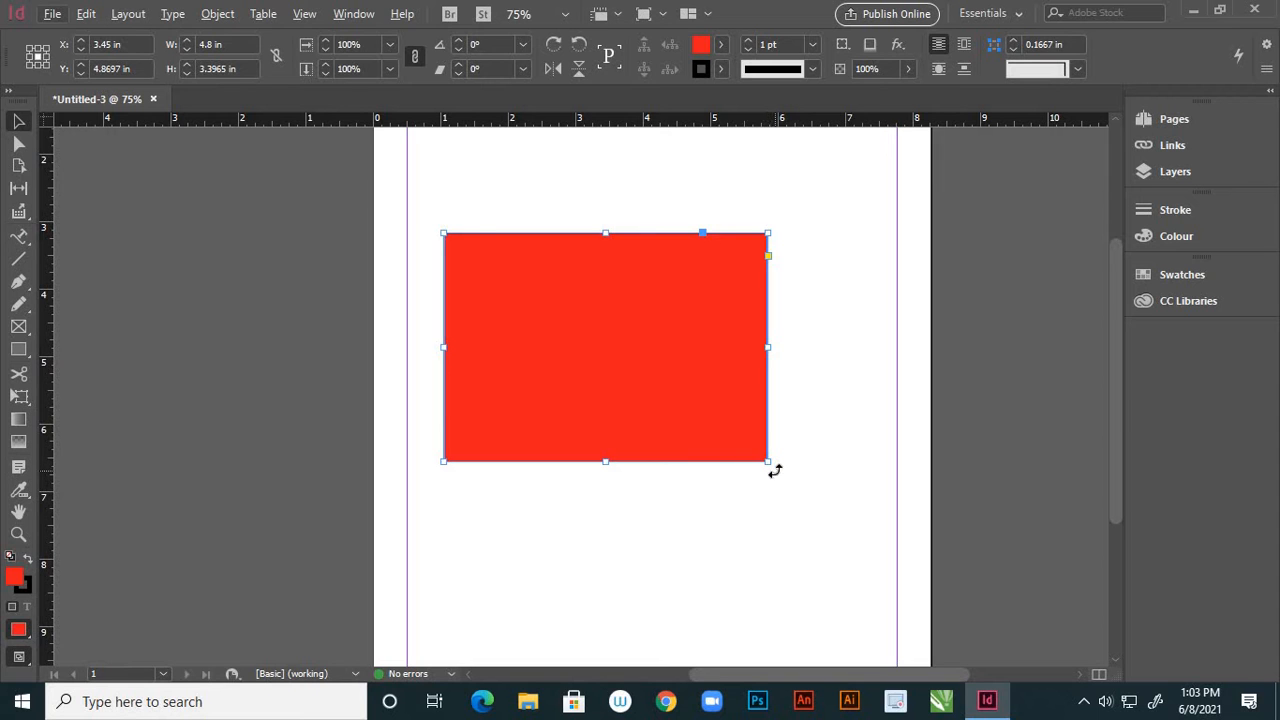
{"action": "left_click_drag", "start_coordinate": [778, 468], "coordinate": [511, 430]}
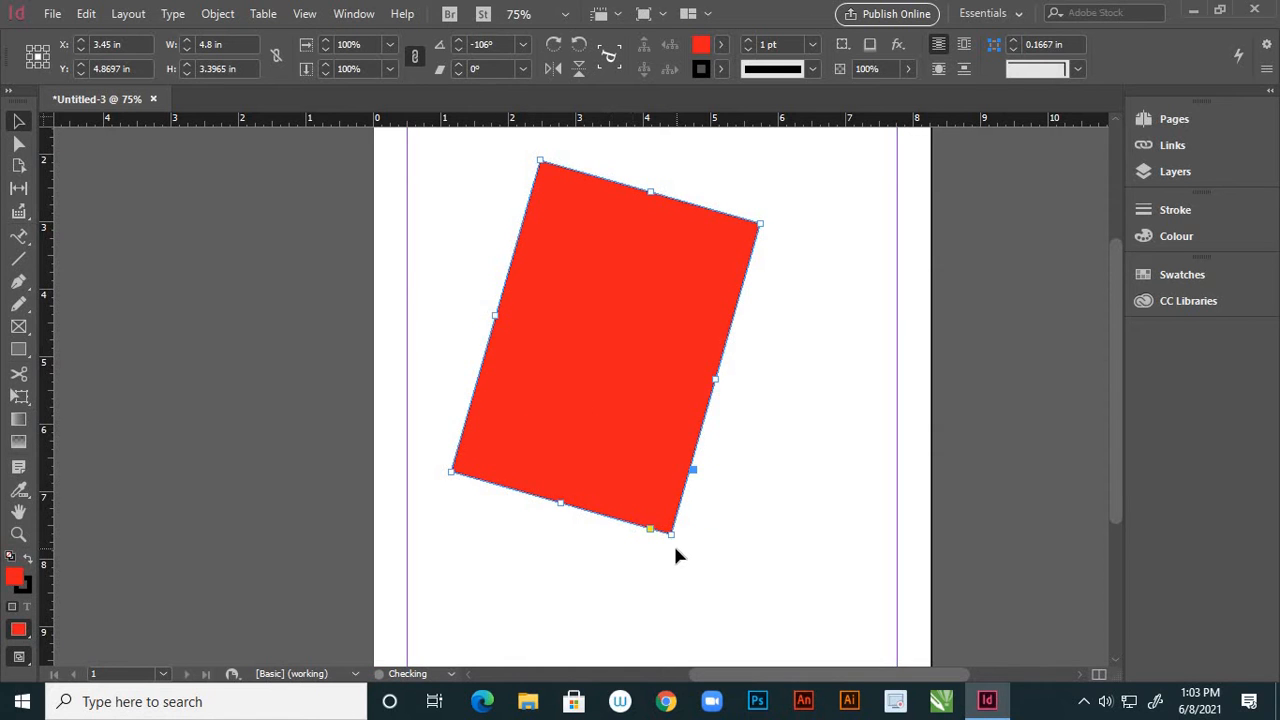
{"action": "left_click_drag", "start_coordinate": [603, 534], "coordinate": [560, 342]}
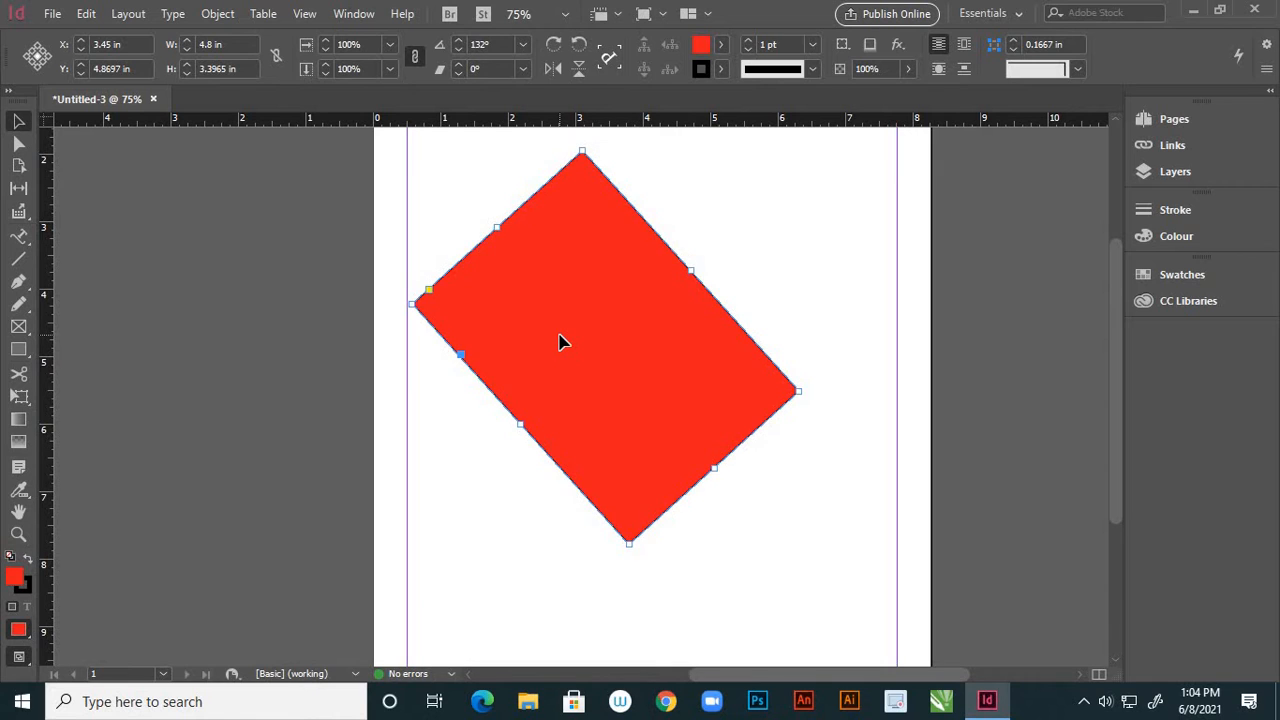
{"action": "key", "text": "ctrl+z"}
{"action": "key", "text": "ctrl+z"}
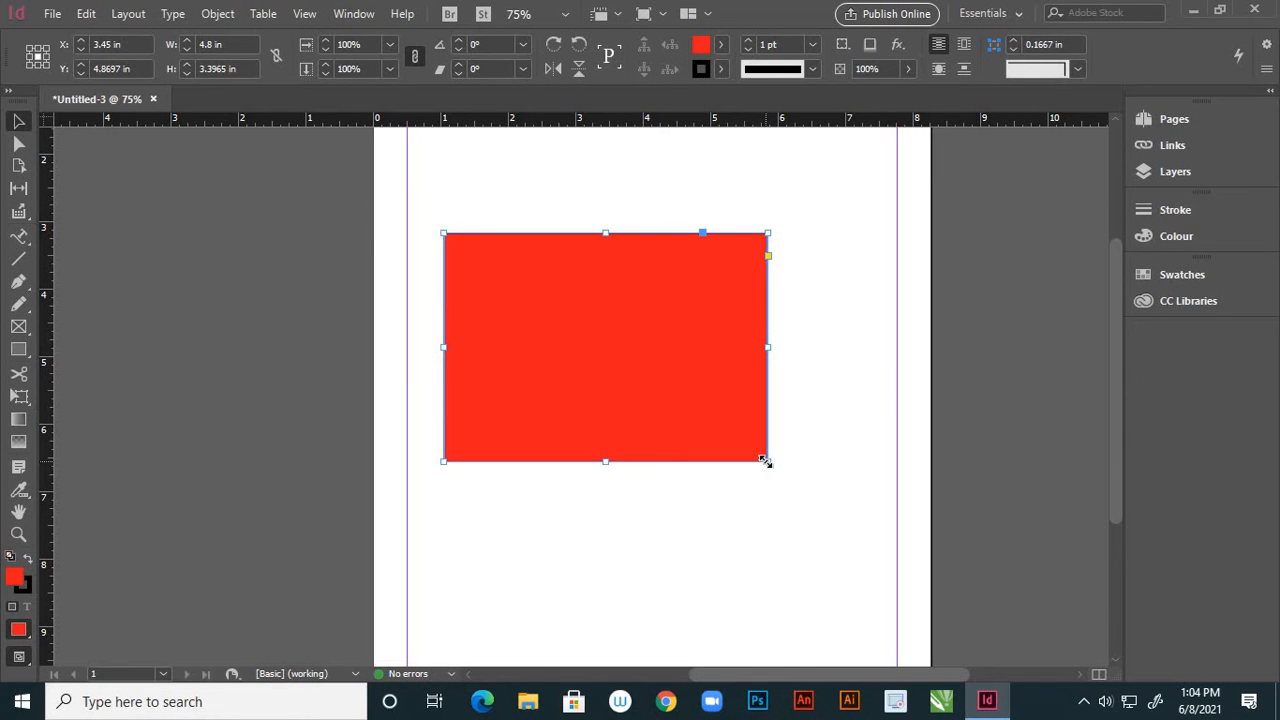
Resize the red rectangle freehand from its corners to about 5.26 in wide and 3.88 in high.
{"action": "mouse_move", "coordinate": [764, 460]}
{"action": "left_mouse_down"}
{"action": "mouse_move", "coordinate": [913, 582]}
{"action": "mouse_move", "coordinate": [716, 445]}
{"action": "mouse_move", "coordinate": [770, 482]}
{"action": "left_mouse_up"}
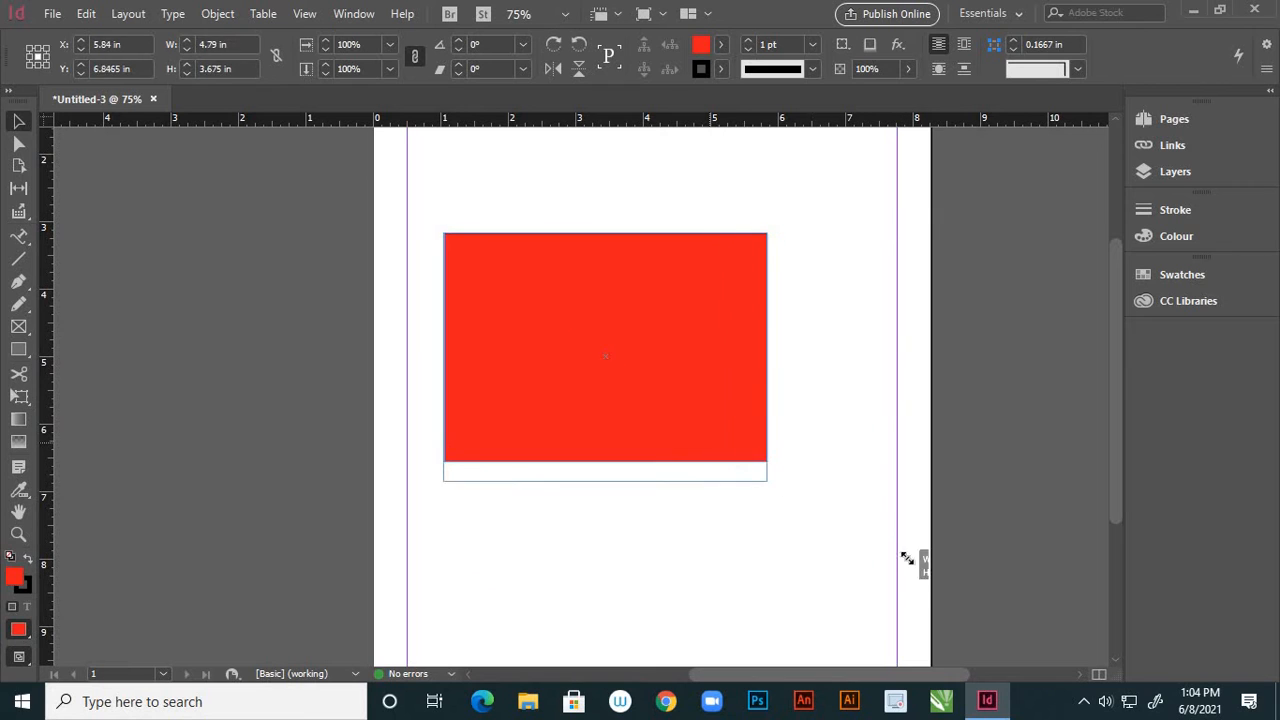
{"action": "left_click_drag", "start_coordinate": [907, 558], "coordinate": [834, 552]}
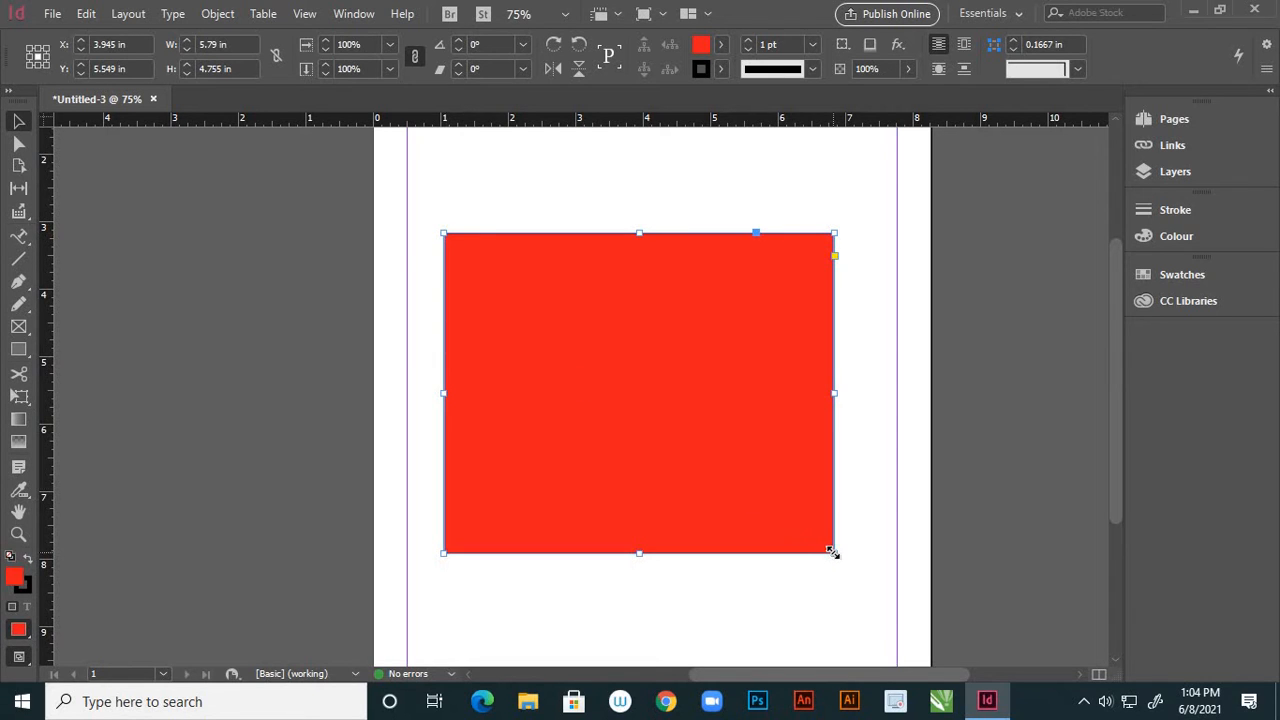
{"action": "left_click_drag", "start_coordinate": [831, 551], "coordinate": [816, 494]}
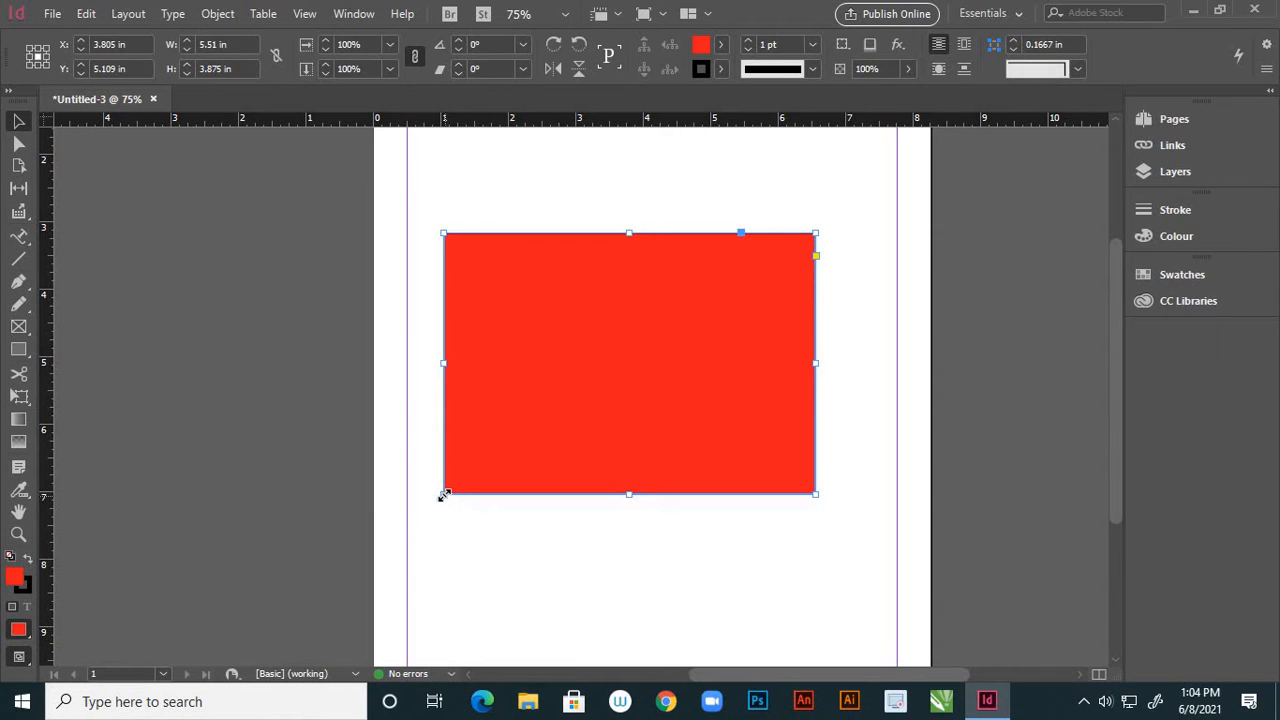
{"action": "left_click_drag", "start_coordinate": [444, 494], "coordinate": [598, 444]}
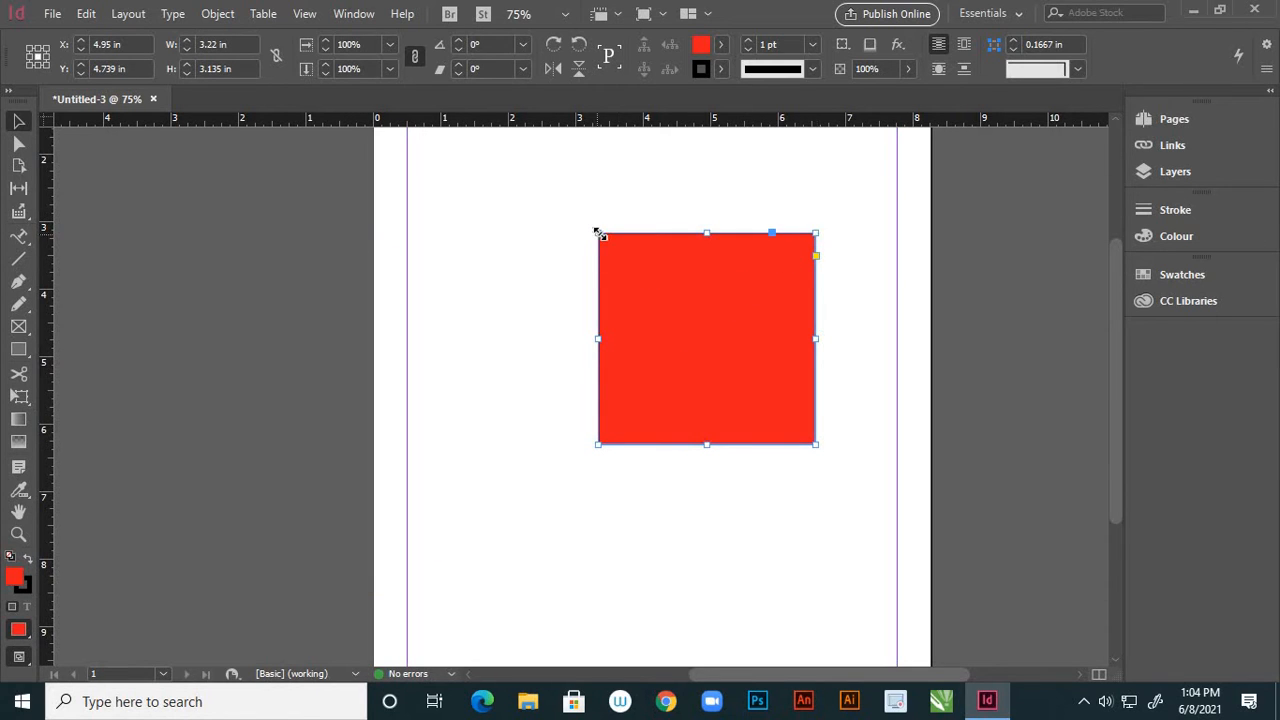
{"action": "left_click_drag", "start_coordinate": [599, 233], "coordinate": [460, 182]}
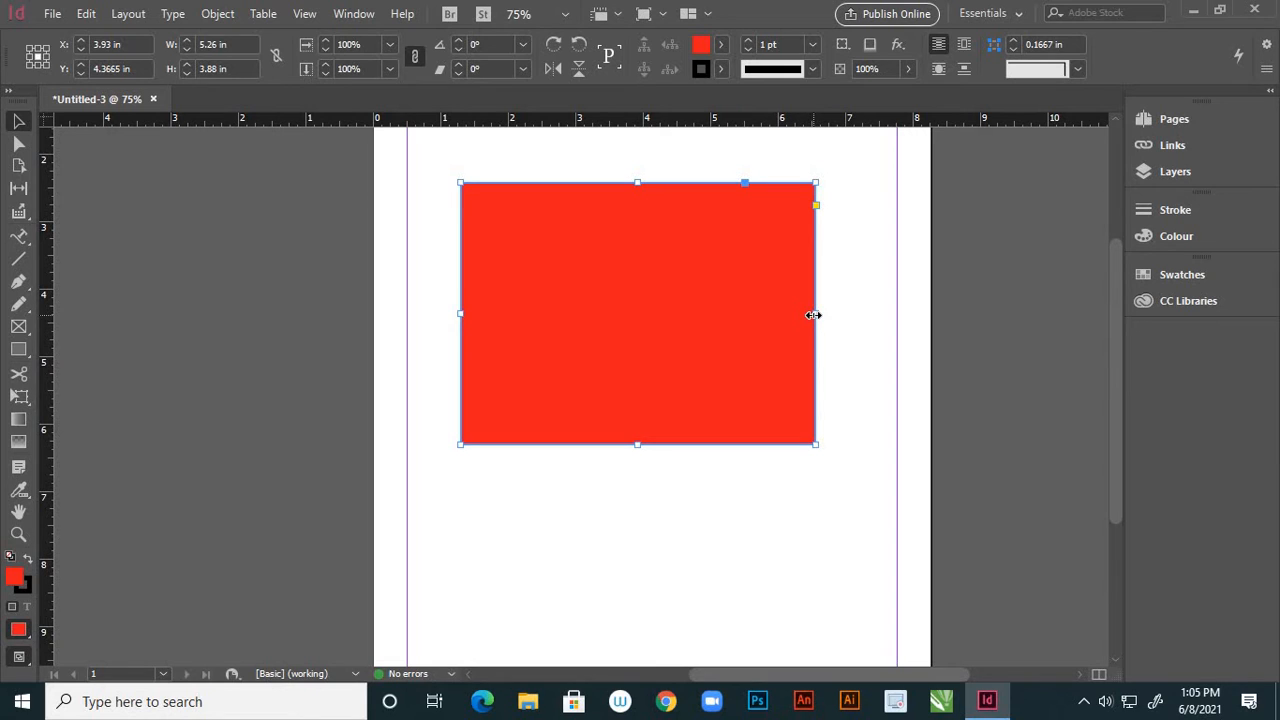
Stretch the red rectangle freehand from its side handles to about 9.56 in wide and 1.22 in high.
{"action": "left_click_drag", "start_coordinate": [813, 313], "coordinate": [873, 349]}
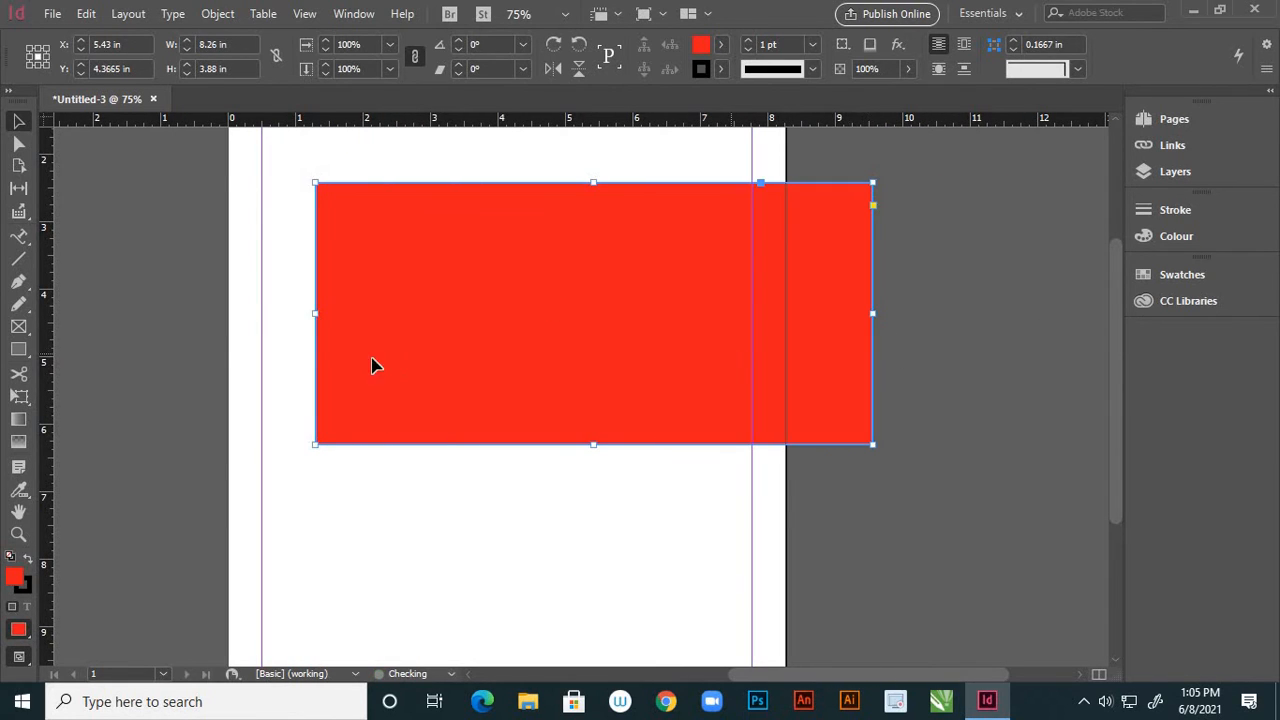
{"action": "left_click_drag", "start_coordinate": [308, 314], "coordinate": [228, 314]}
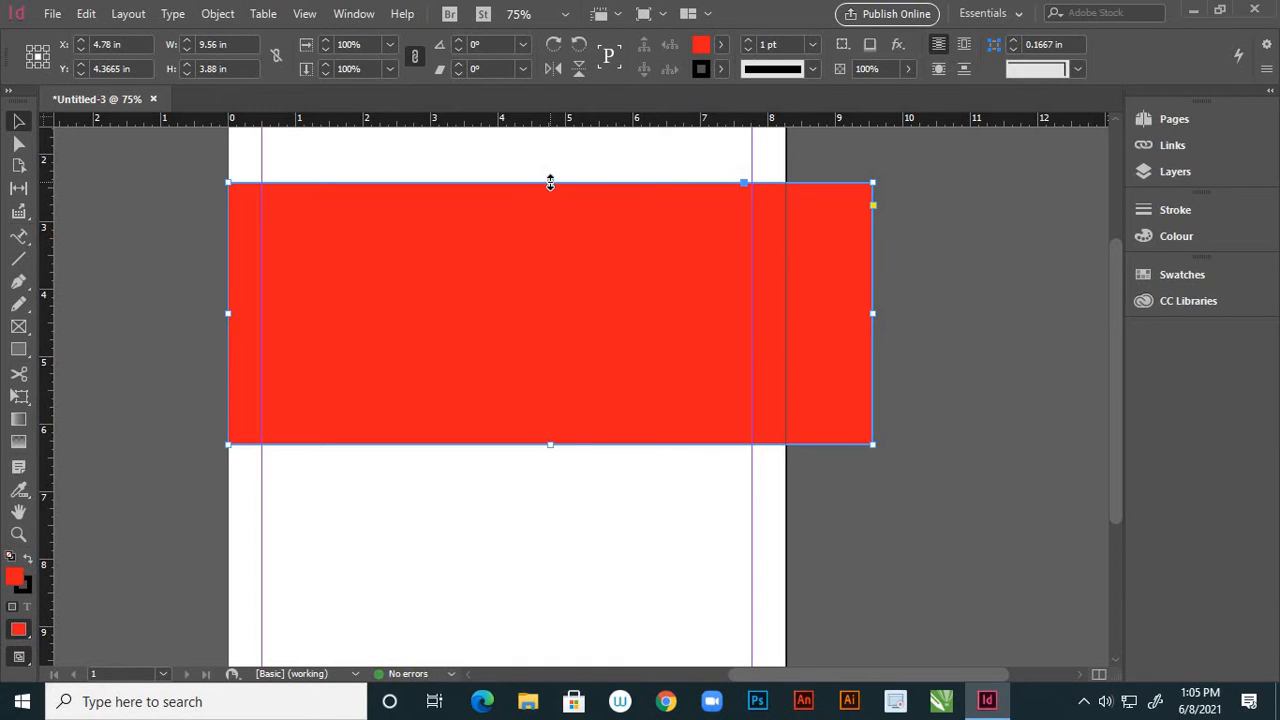
{"action": "left_click_drag", "start_coordinate": [550, 182], "coordinate": [551, 288]}
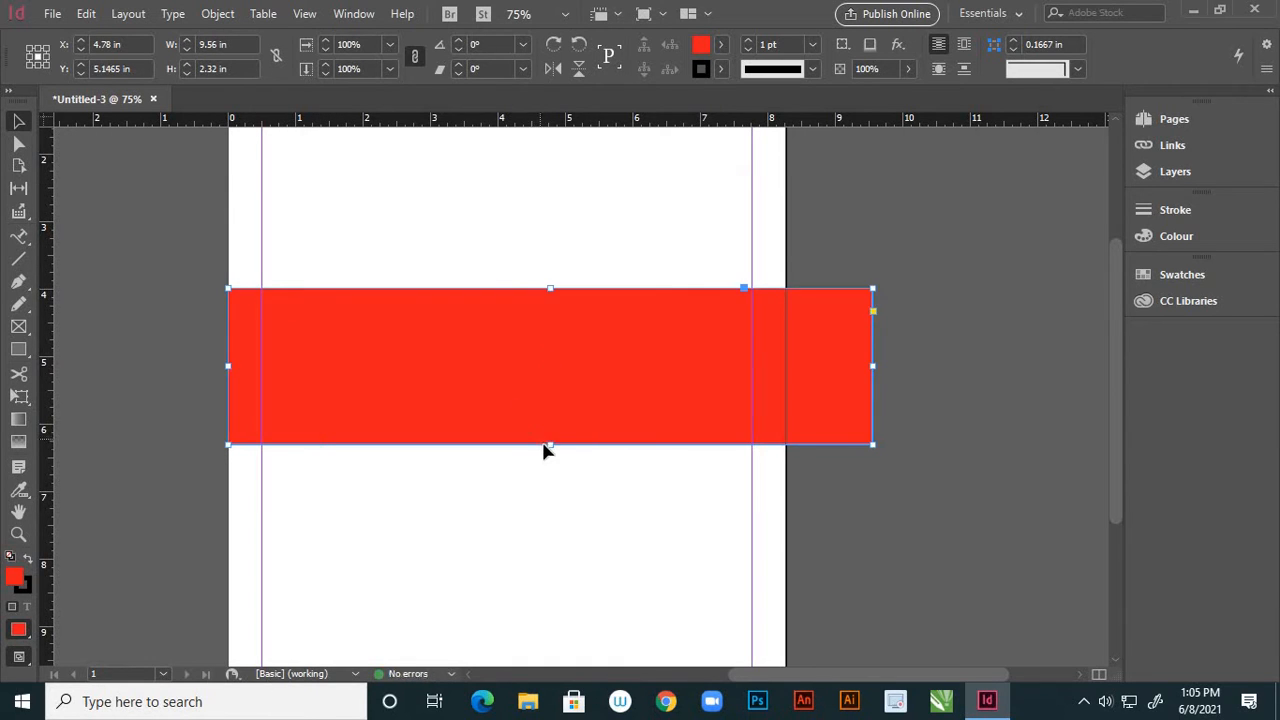
{"action": "left_click_drag", "start_coordinate": [551, 444], "coordinate": [577, 370]}
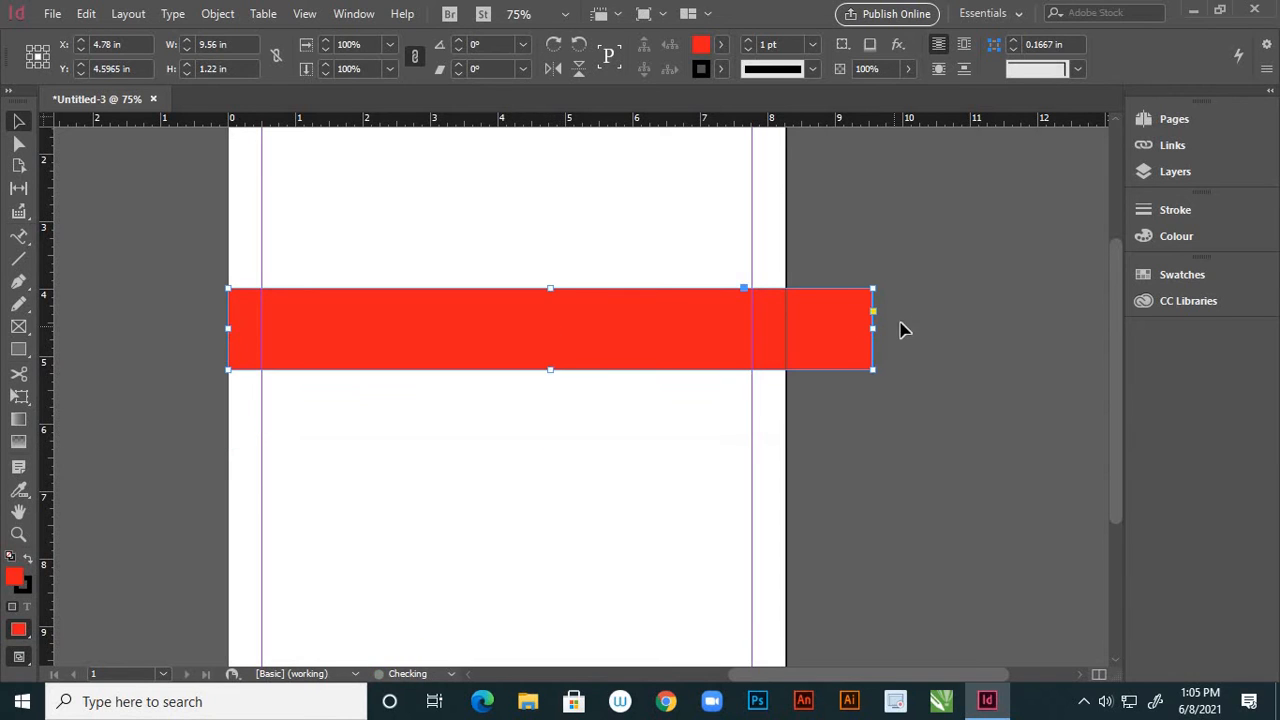
Resize the red rectangle freehand from its four side handles to about 3.68 in wide and 3.1 in high.
{"action": "left_click_drag", "start_coordinate": [870, 328], "coordinate": [608, 345]}
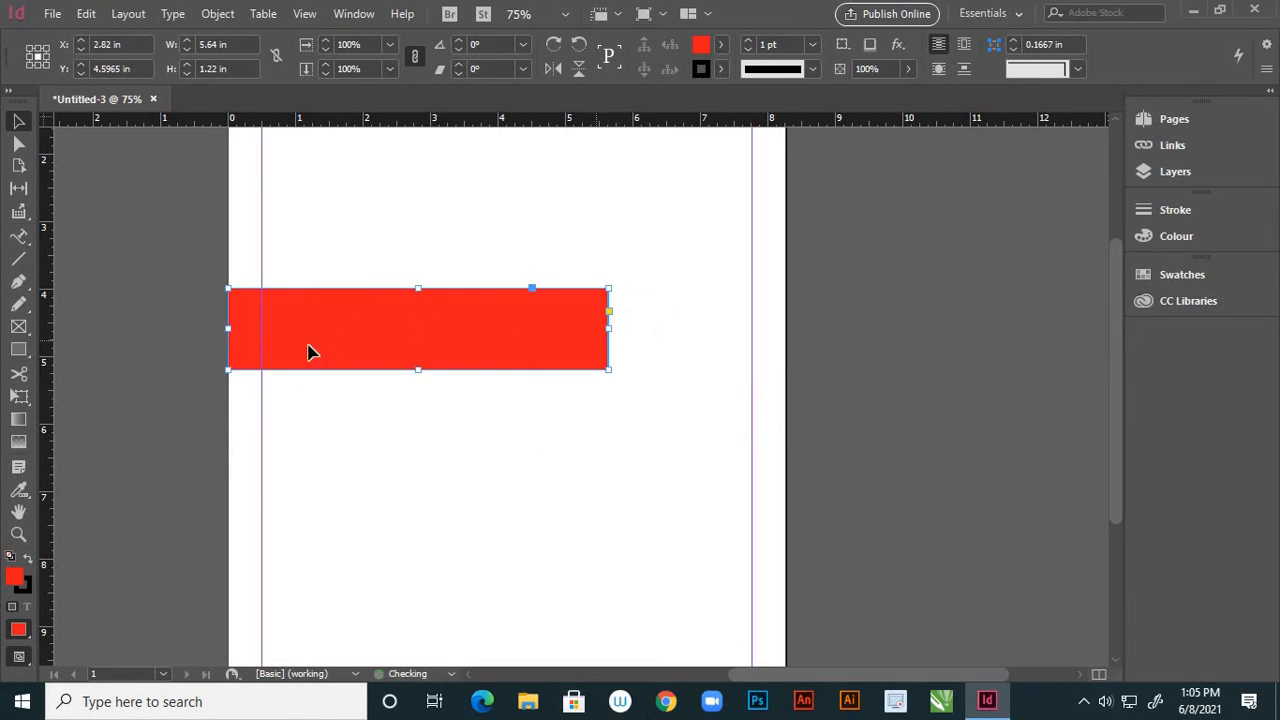
{"action": "left_click_drag", "start_coordinate": [229, 328], "coordinate": [363, 357]}
{"action": "left_click_drag", "start_coordinate": [486, 371], "coordinate": [488, 464]}
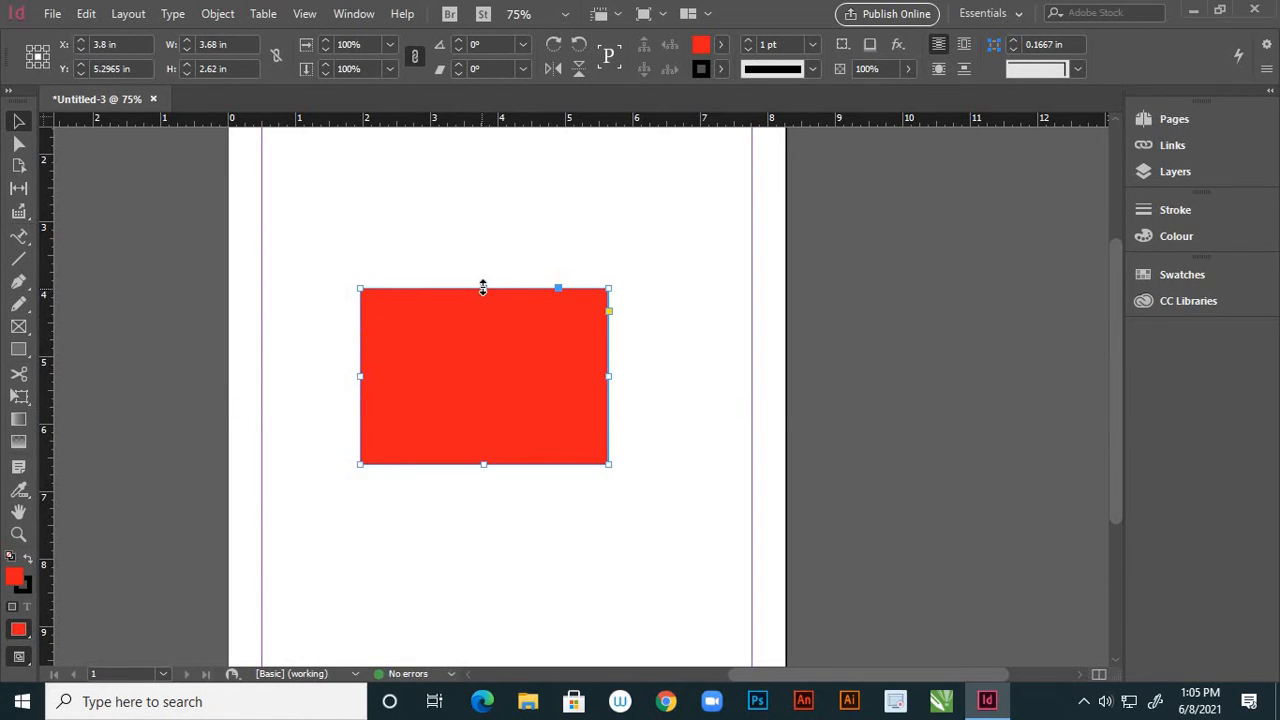
{"action": "left_click_drag", "start_coordinate": [483, 288], "coordinate": [483, 256]}
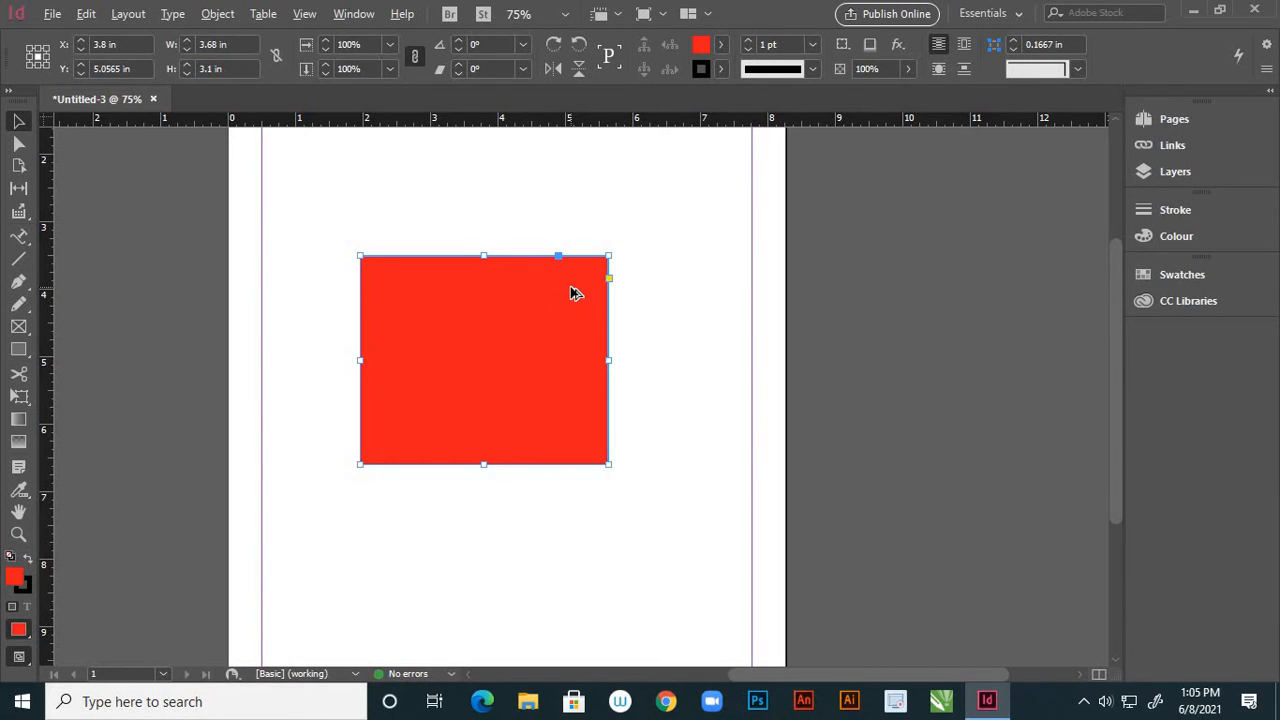
Examine the yellow corner-editing handle on the red rectangle's edge up close.
{"action": "scroll", "coordinate": [575, 292], "scroll_direction": "up", "scroll_amount": 1}
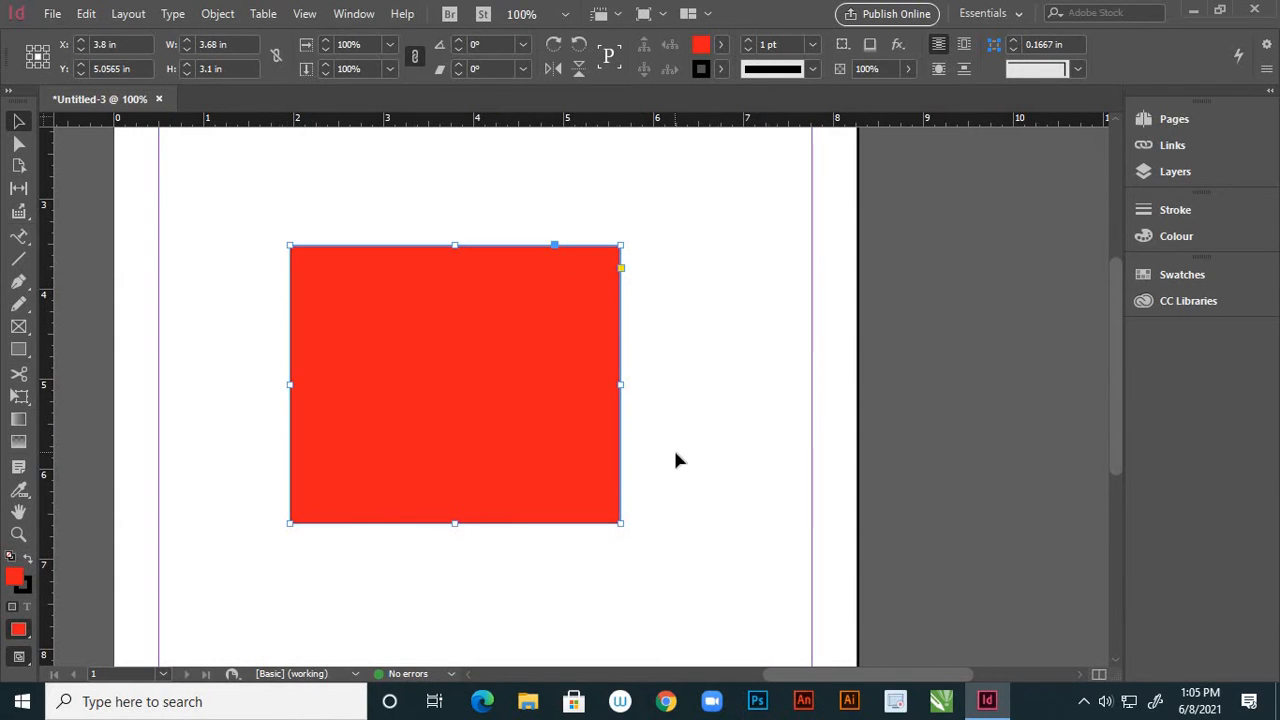
{"action": "scroll", "coordinate": [677, 455], "scroll_direction": "down", "scroll_amount": 1}
{"action": "scroll", "coordinate": [624, 291], "scroll_direction": "up", "scroll_amount": 2}
{"action": "scroll", "coordinate": [631, 313], "scroll_direction": "up", "scroll_amount": 1}
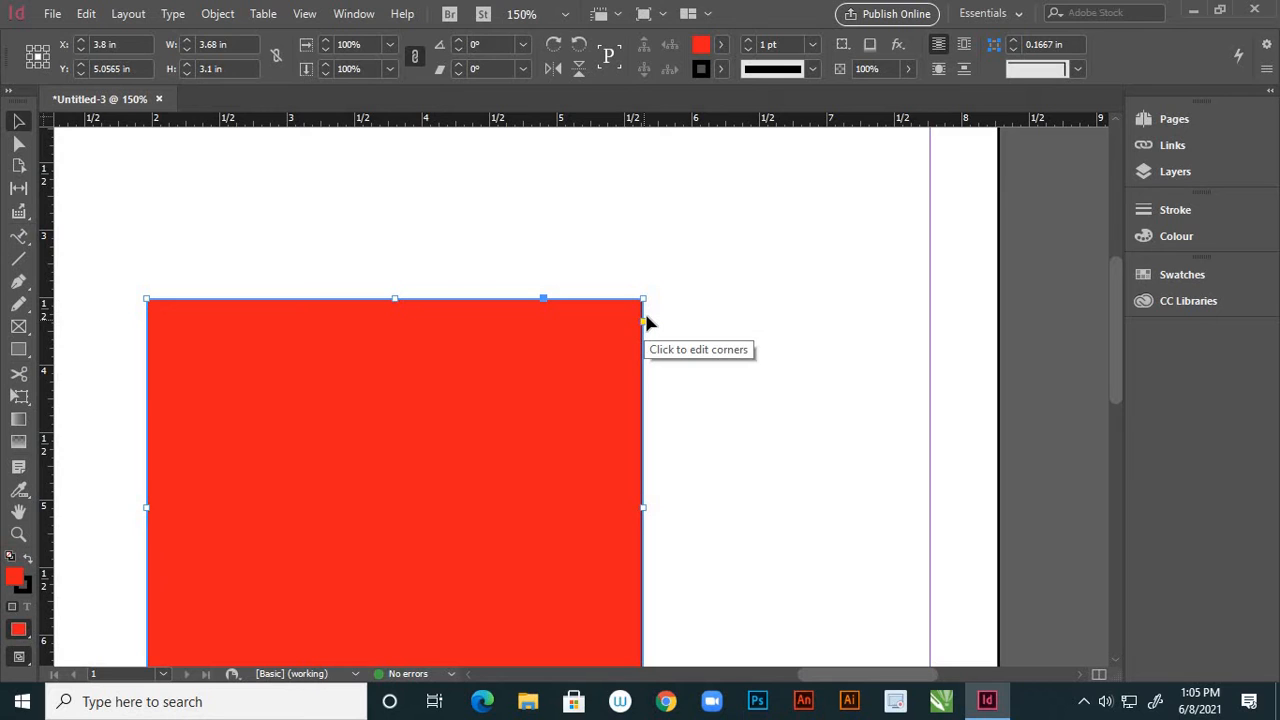
{"action": "scroll", "coordinate": [646, 321], "scroll_direction": "down", "scroll_amount": 1}
{"action": "scroll", "coordinate": [647, 318], "scroll_direction": "down", "scroll_amount": 1}
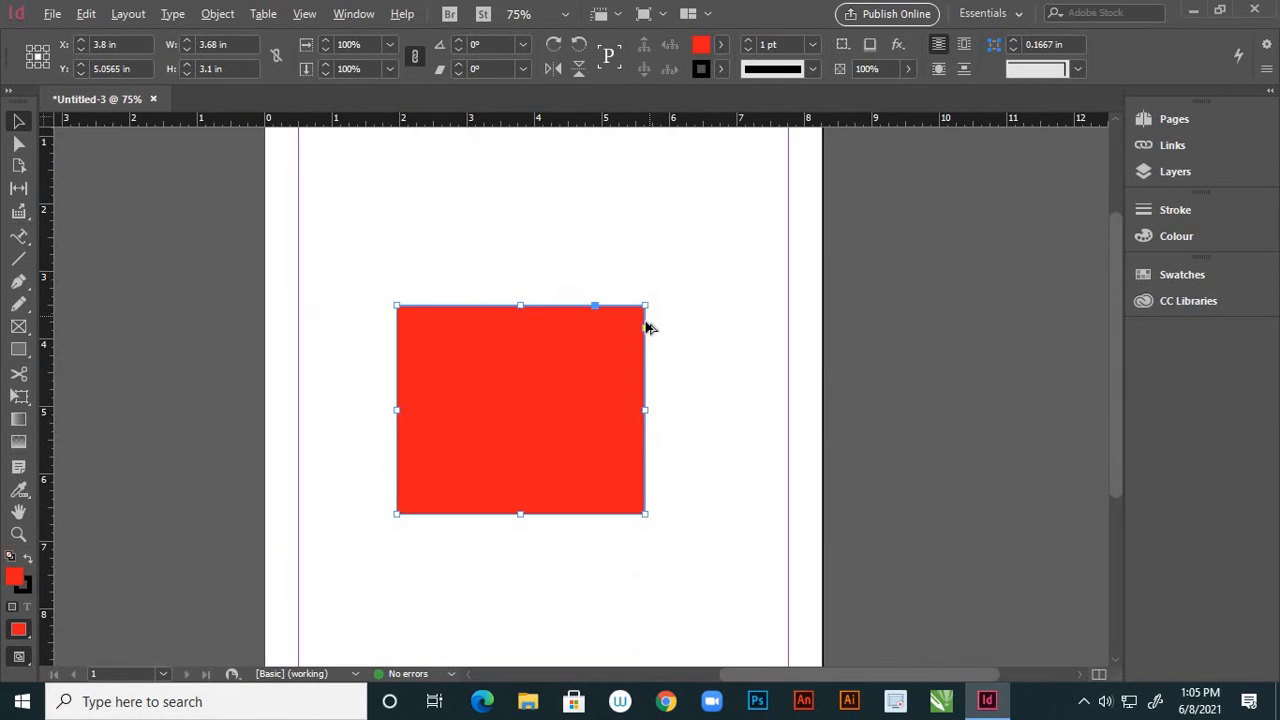
{"action": "scroll", "coordinate": [646, 322], "scroll_direction": "up", "scroll_amount": 1}
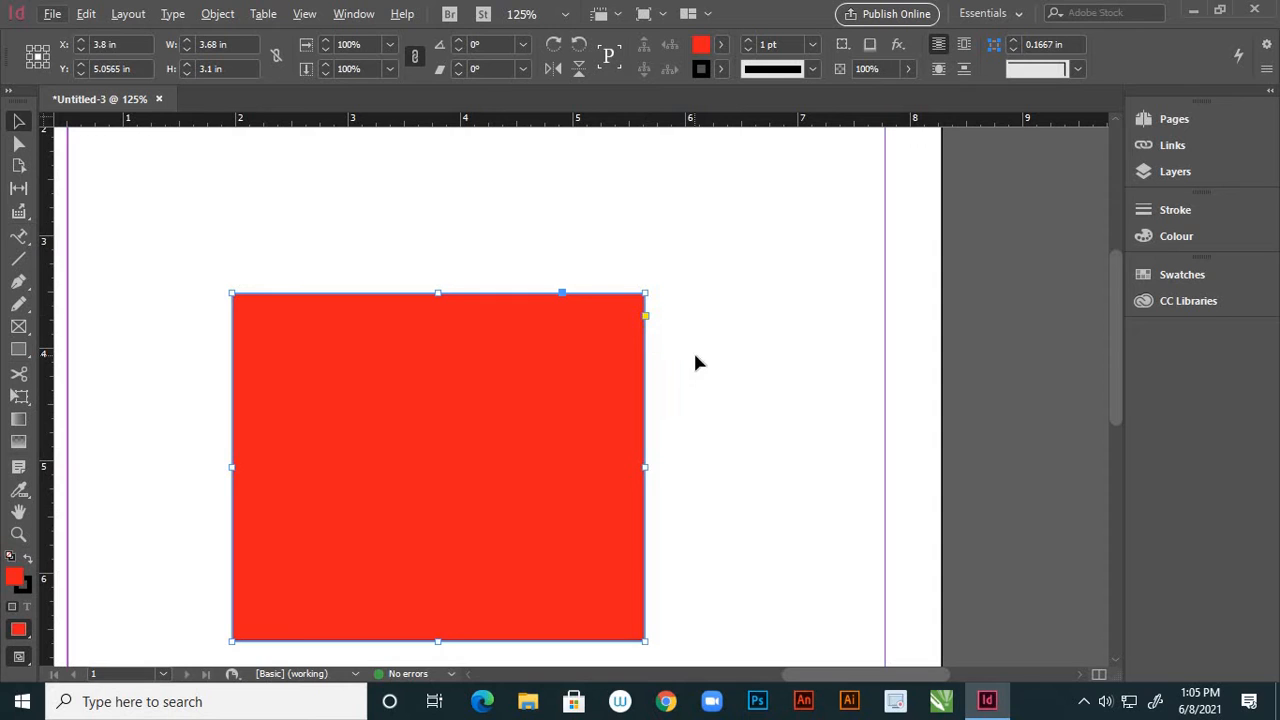
{"action": "scroll", "coordinate": [700, 341], "scroll_direction": "down", "scroll_amount": 1}
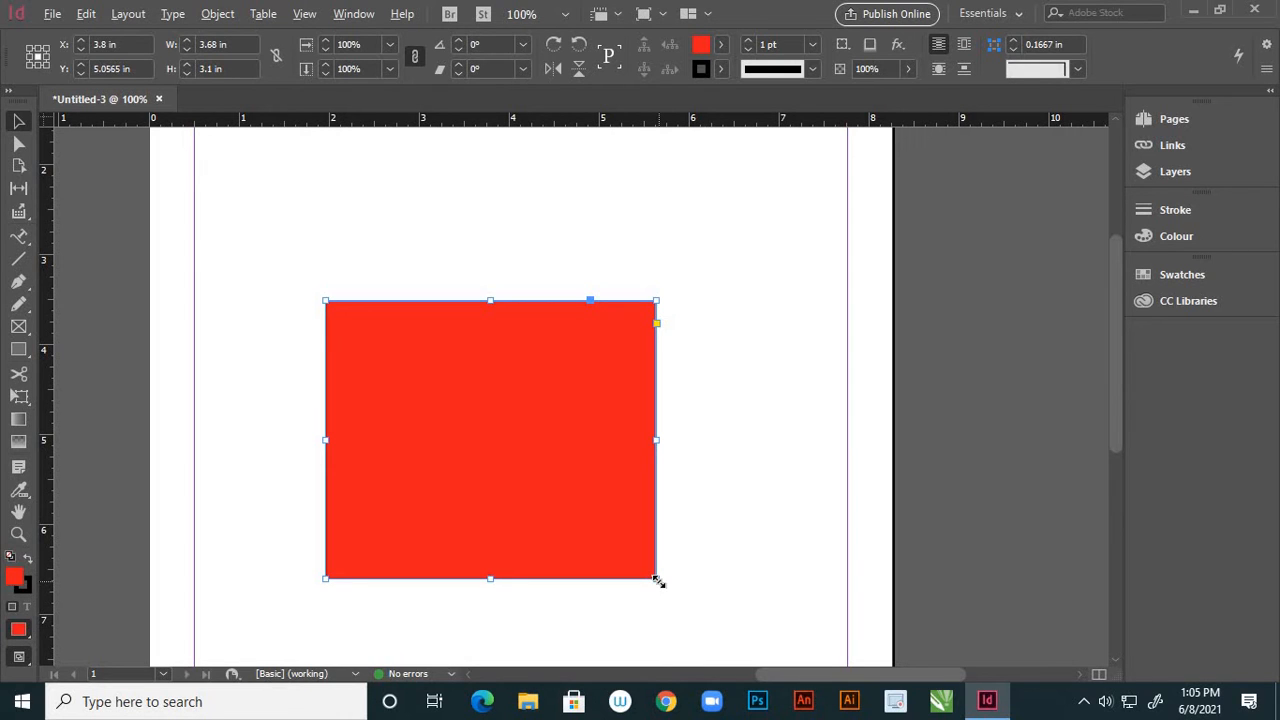
Scale the red rectangle proportionally from its lower-right corner, ending about its centre at about 3.82 in wide and 3.22 in high.
{"action": "left_click_drag", "start_coordinate": [657, 580], "coordinate": [614, 528]}
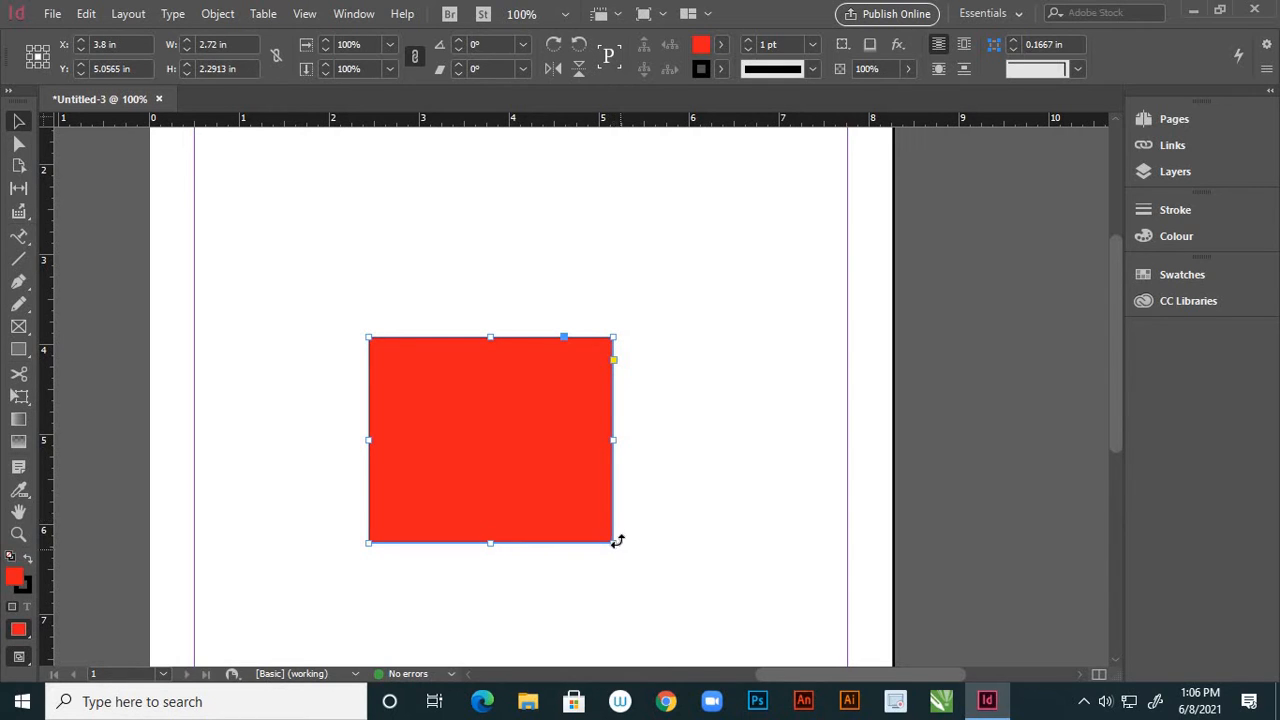
{"action": "left_click_drag", "start_coordinate": [612, 540], "coordinate": [590, 370]}
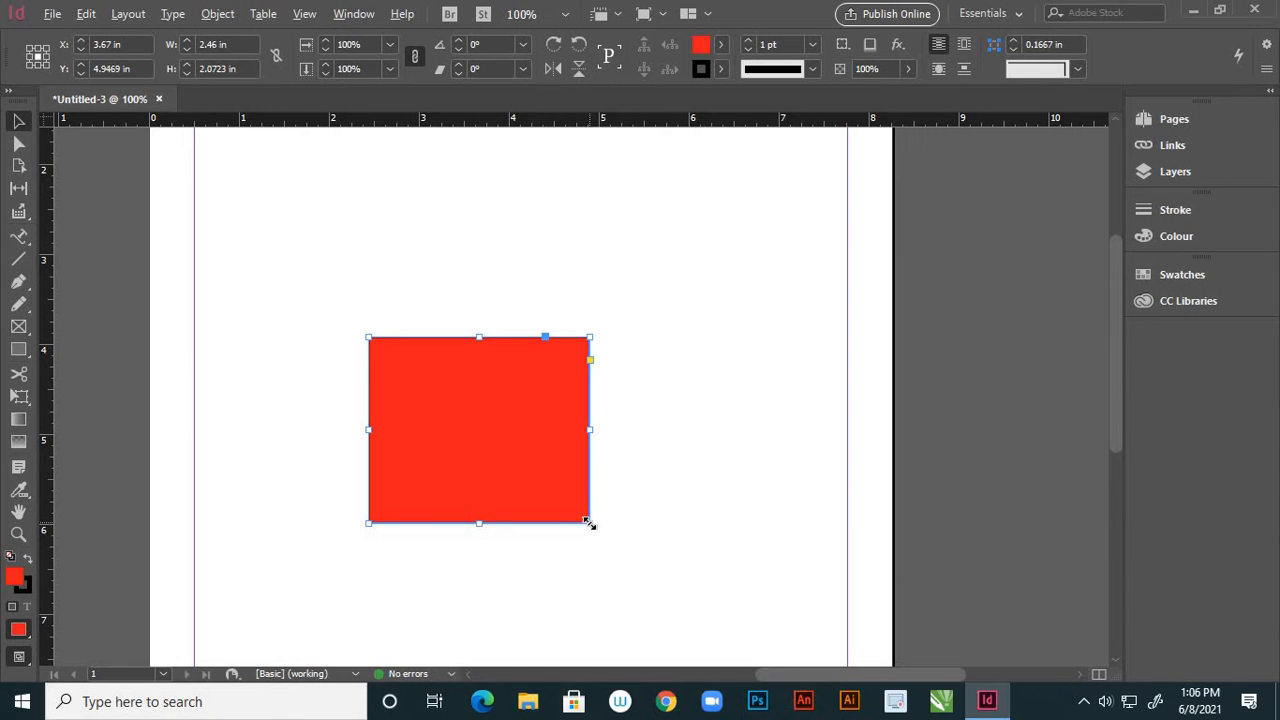
{"action": "left_click_drag", "start_coordinate": [589, 522], "coordinate": [647, 546]}
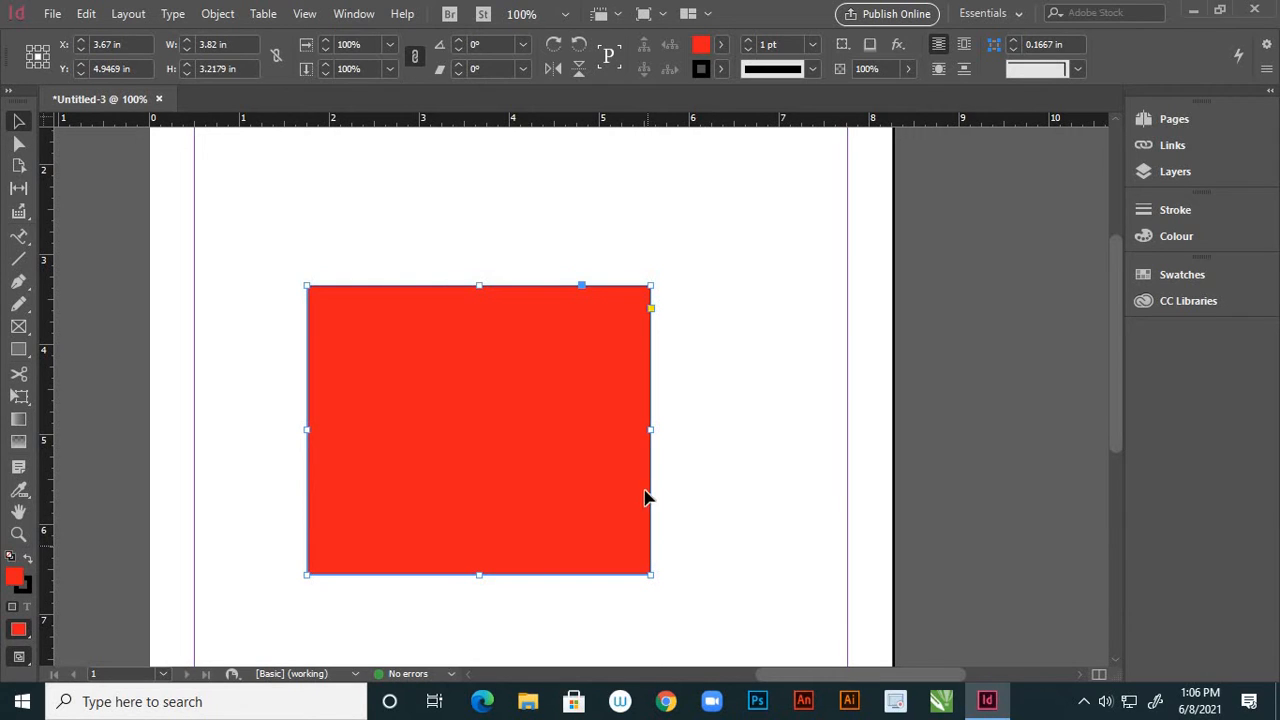
Activate corner editing on the red rectangle and round all four corners freehand to about 0.46 in.
{"action": "left_click", "coordinate": [650, 312]}
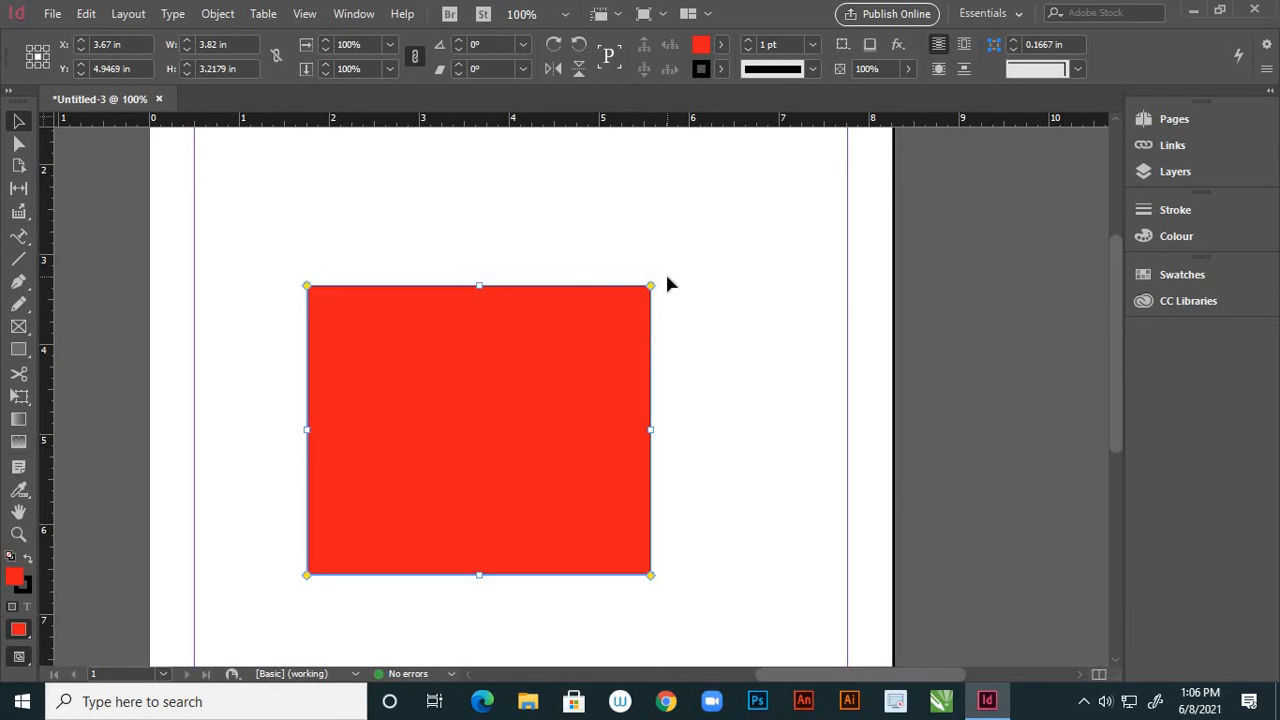
{"action": "scroll", "coordinate": [667, 277], "scroll_direction": "up", "scroll_amount": 1, "text": "alt"}
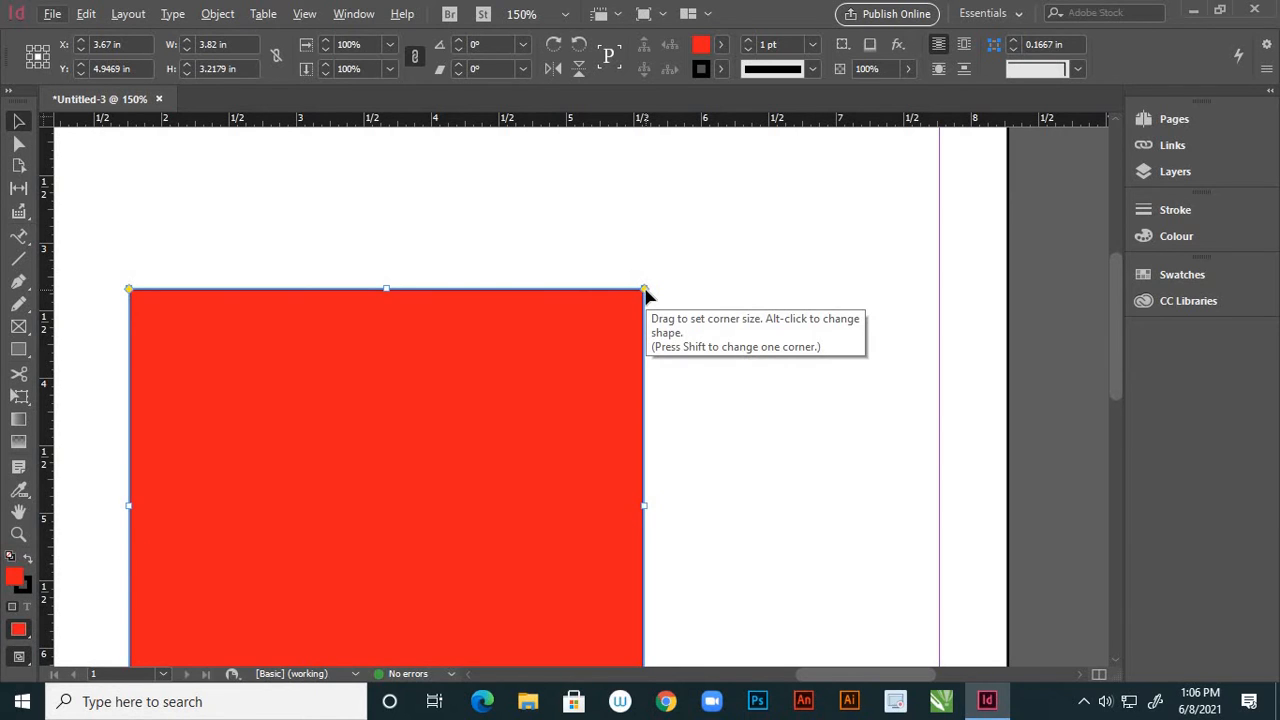
{"action": "left_click_drag", "start_coordinate": [645, 291], "coordinate": [583, 374]}
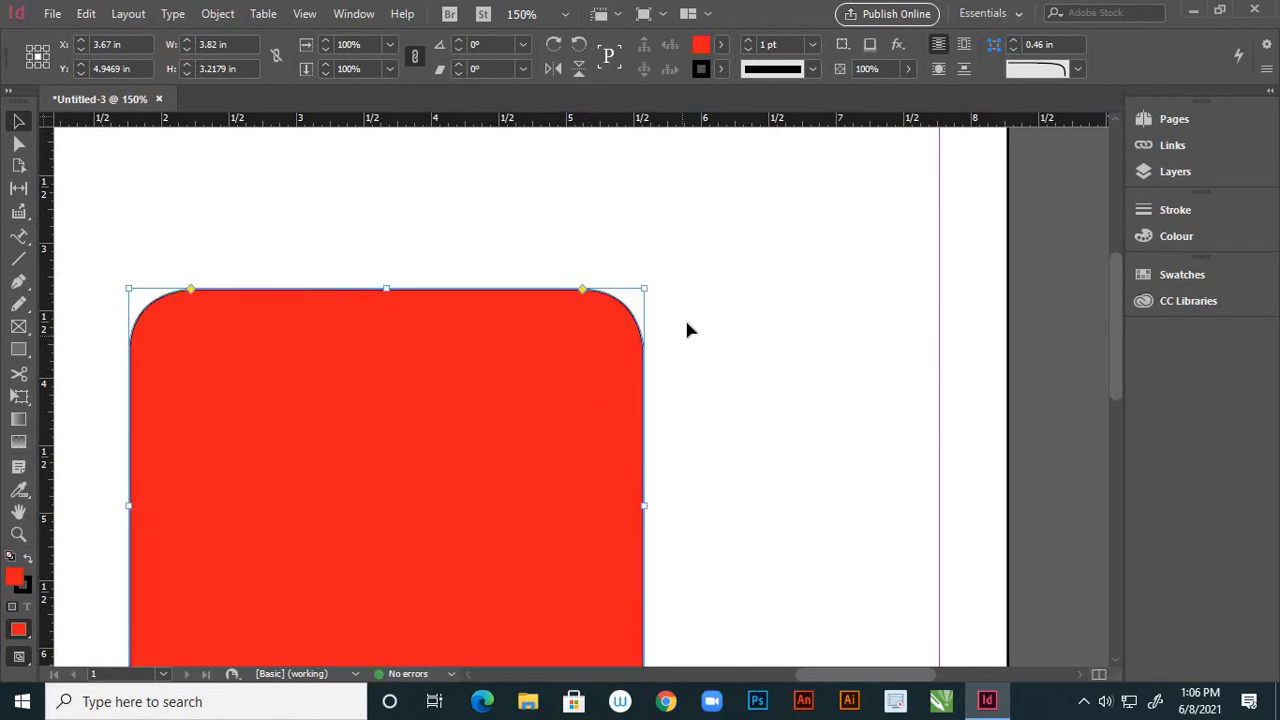
{"action": "scroll", "coordinate": [697, 320], "scroll_direction": "down", "scroll_amount": 1, "text": "alt"}
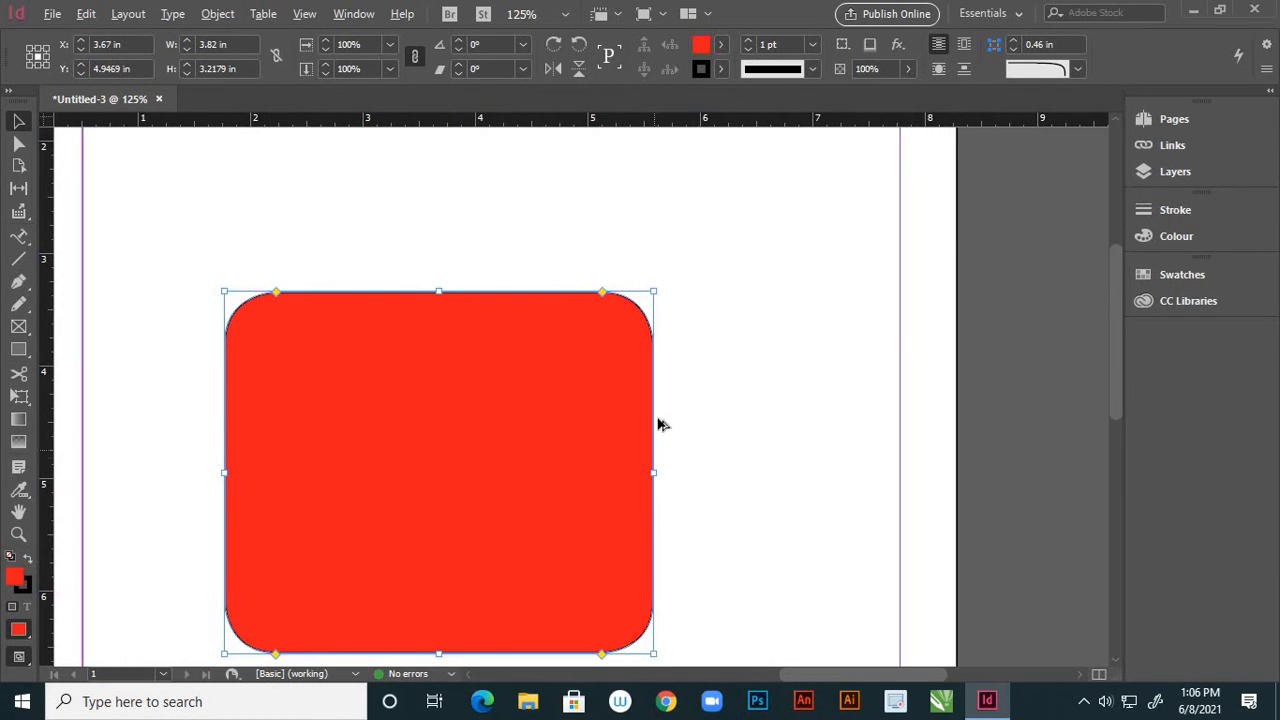
{"action": "scroll", "coordinate": [656, 440], "scroll_direction": "down", "scroll_amount": 1, "text": "alt"}
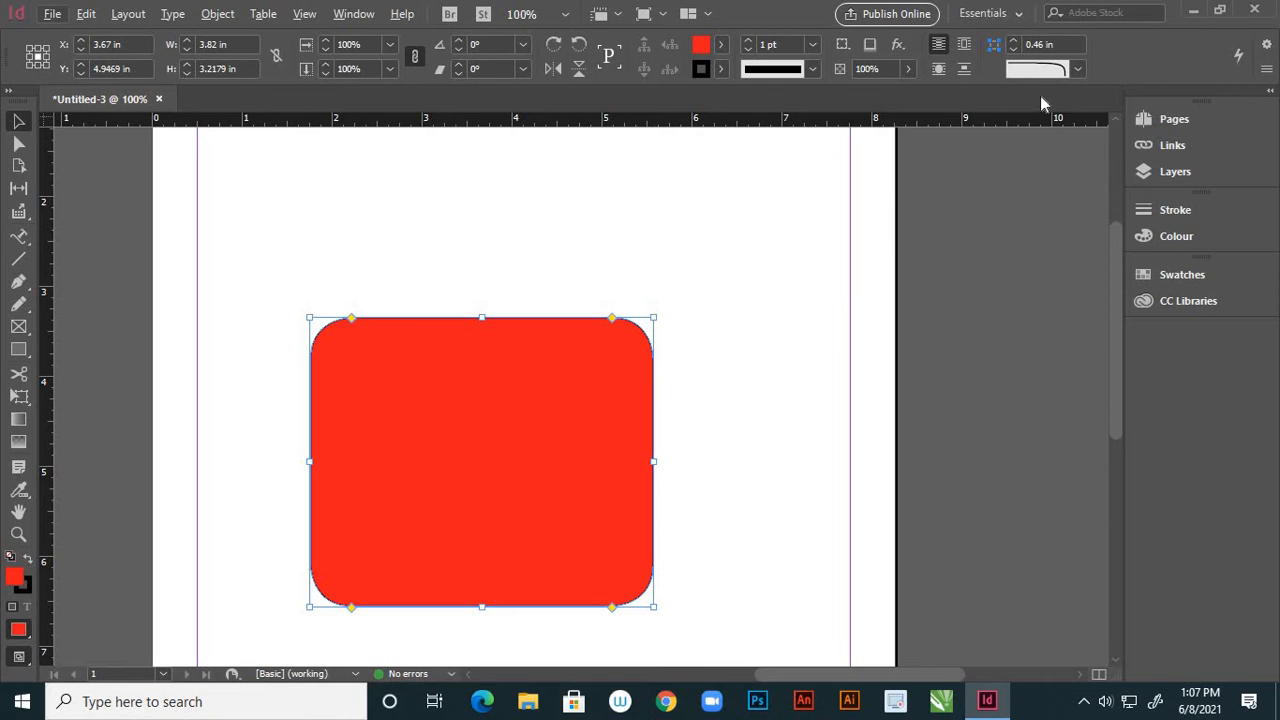
Switch the rectangle's corner shape to None and then Fancy, and enlarge the fancy corners freehand to about 0.94 in.
{"action": "left_click", "coordinate": [1076, 71]}
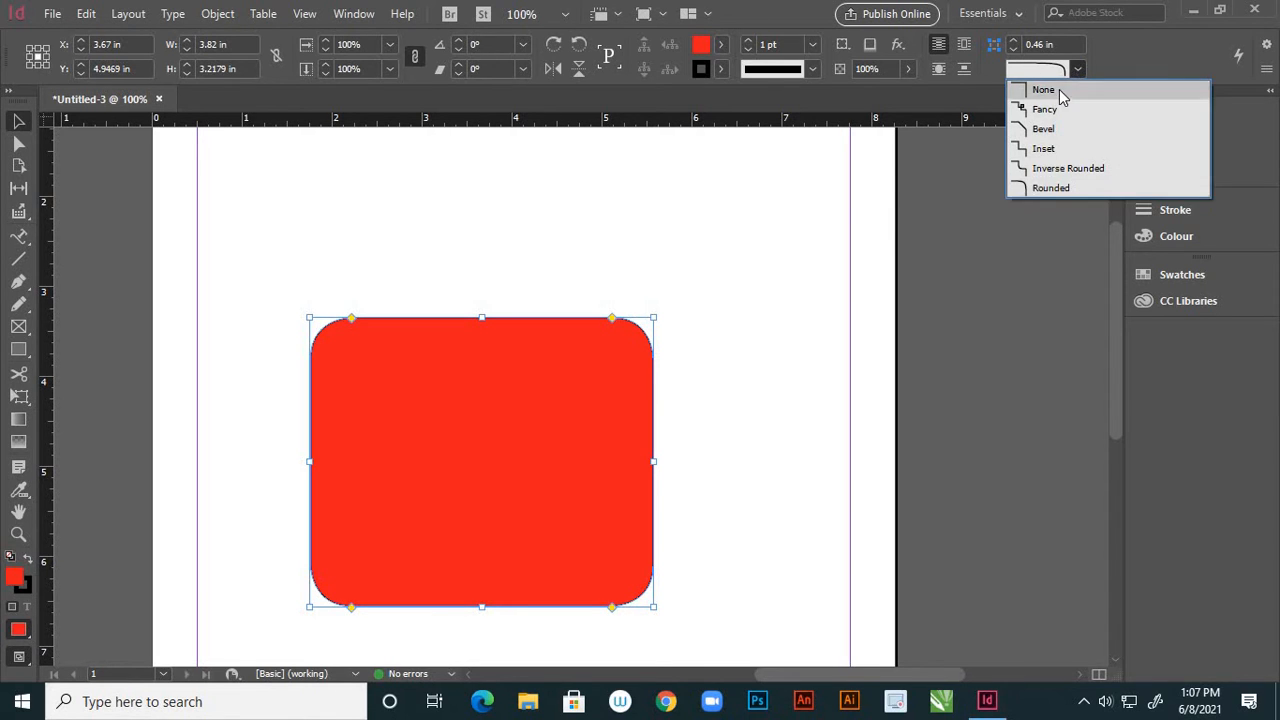
{"action": "left_click", "coordinate": [1061, 91]}
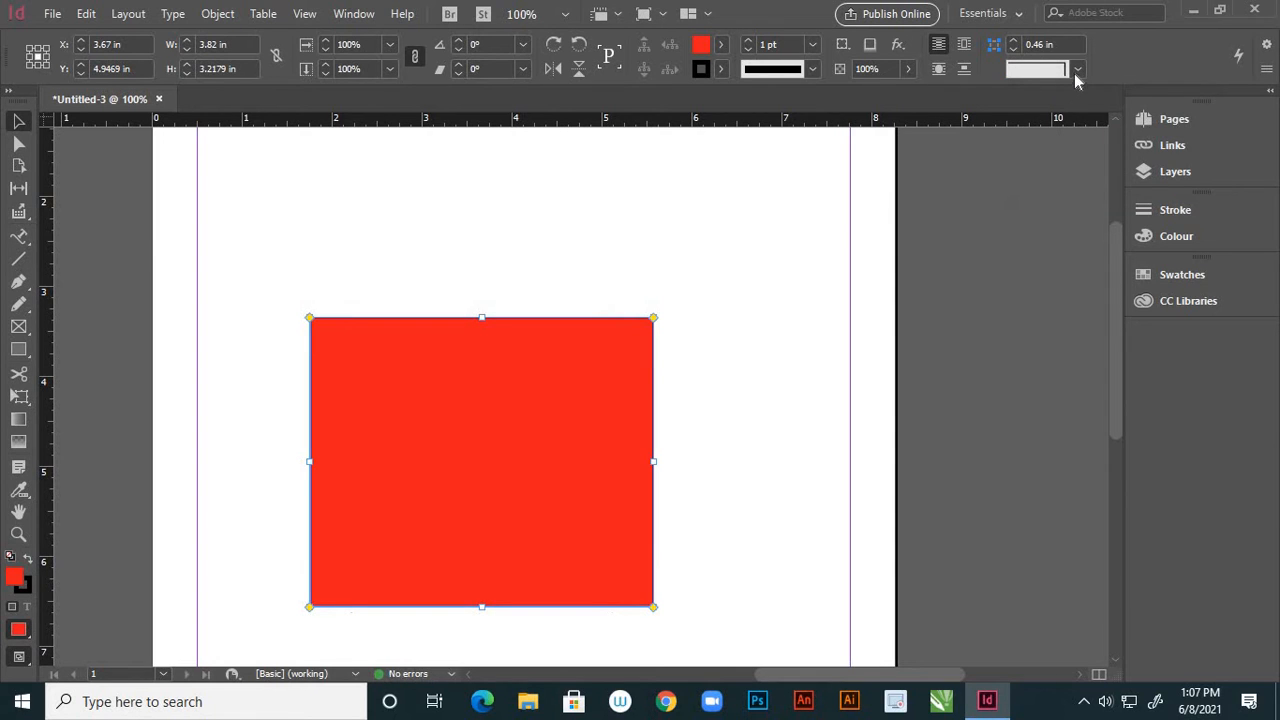
{"action": "left_click", "coordinate": [1077, 72]}
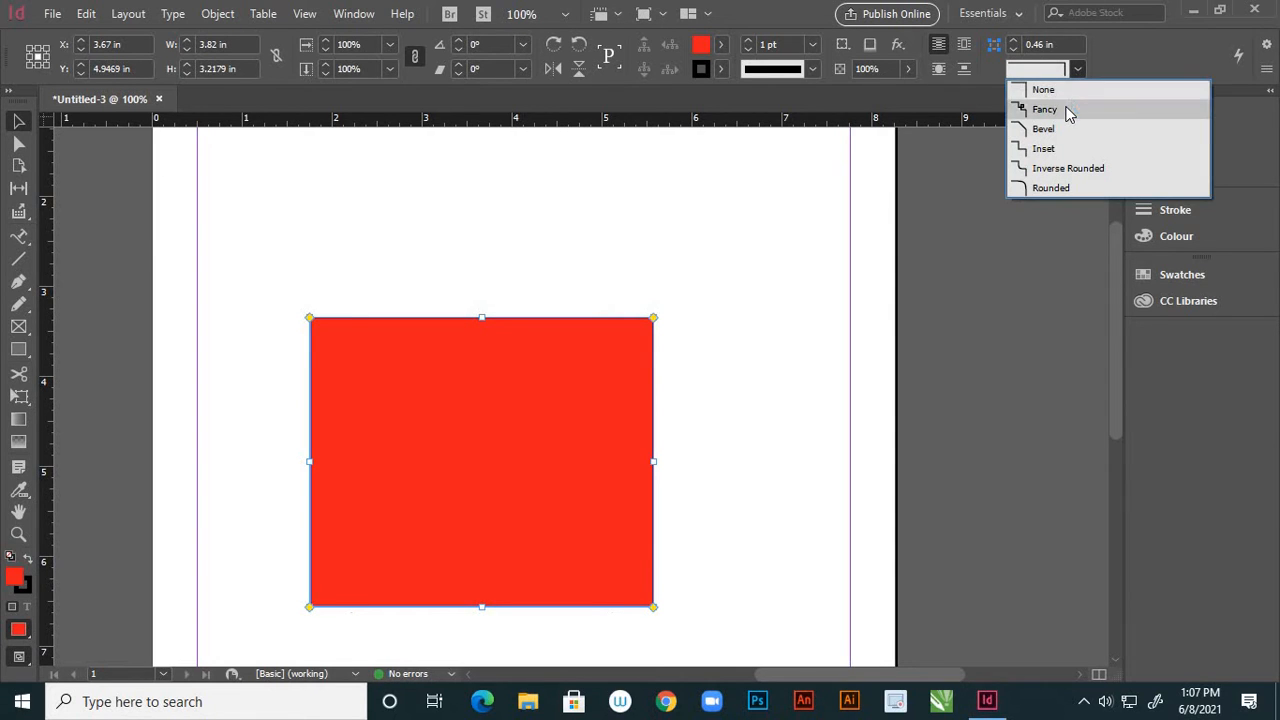
{"action": "left_click", "coordinate": [1045, 109]}
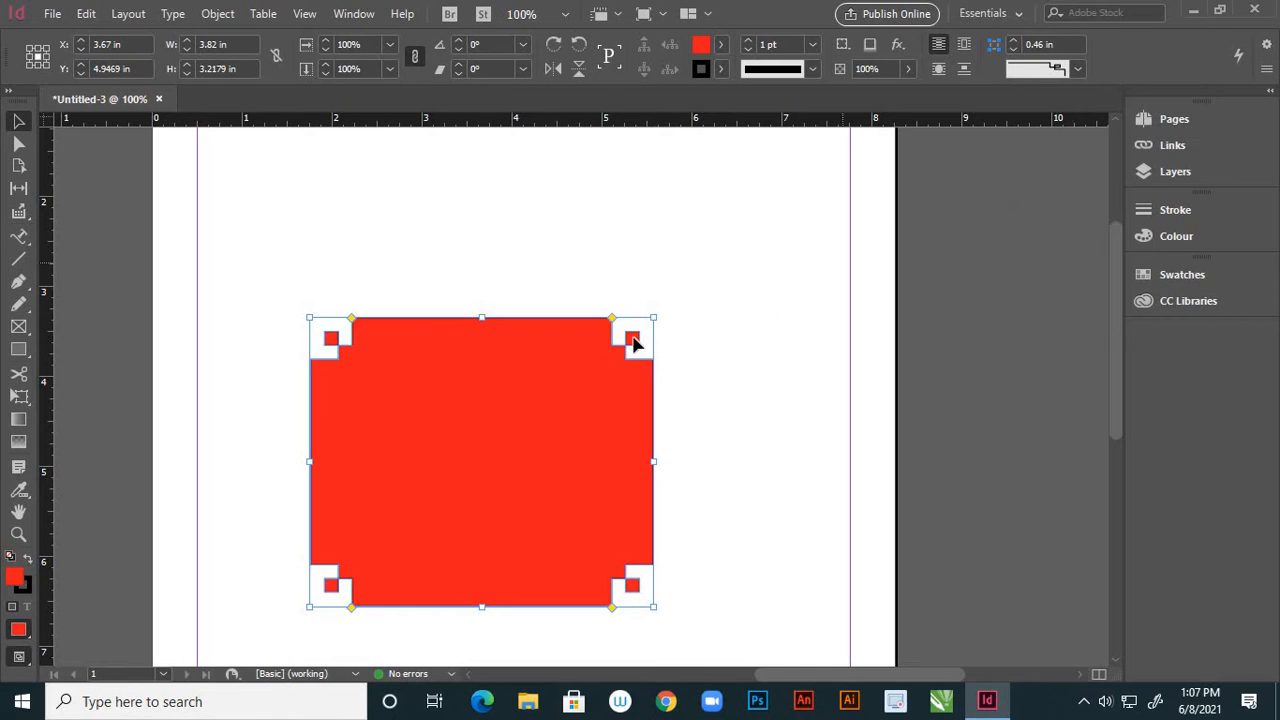
{"action": "left_click_drag", "start_coordinate": [612, 320], "coordinate": [569, 351]}
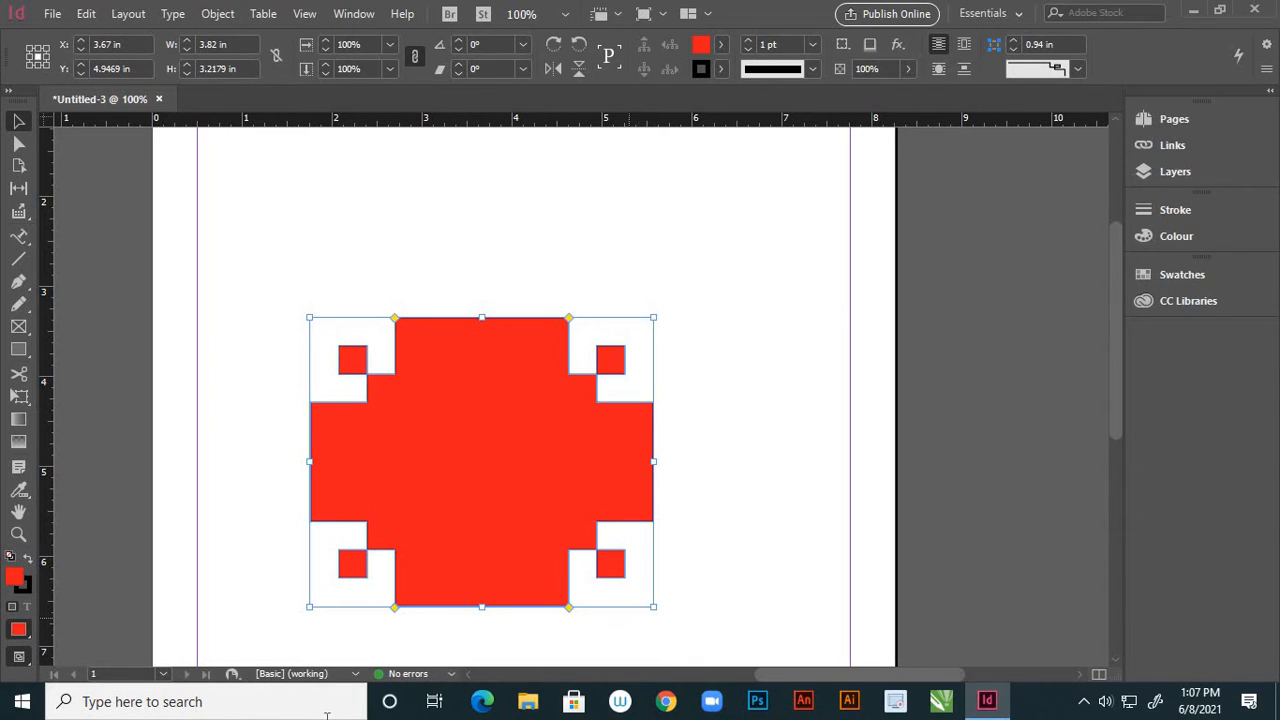
Switch the rectangle's corner shape to Bevel and then Inset, and enlarge the inset corners freehand to about 1.14 in.
{"action": "left_click", "coordinate": [1078, 68]}
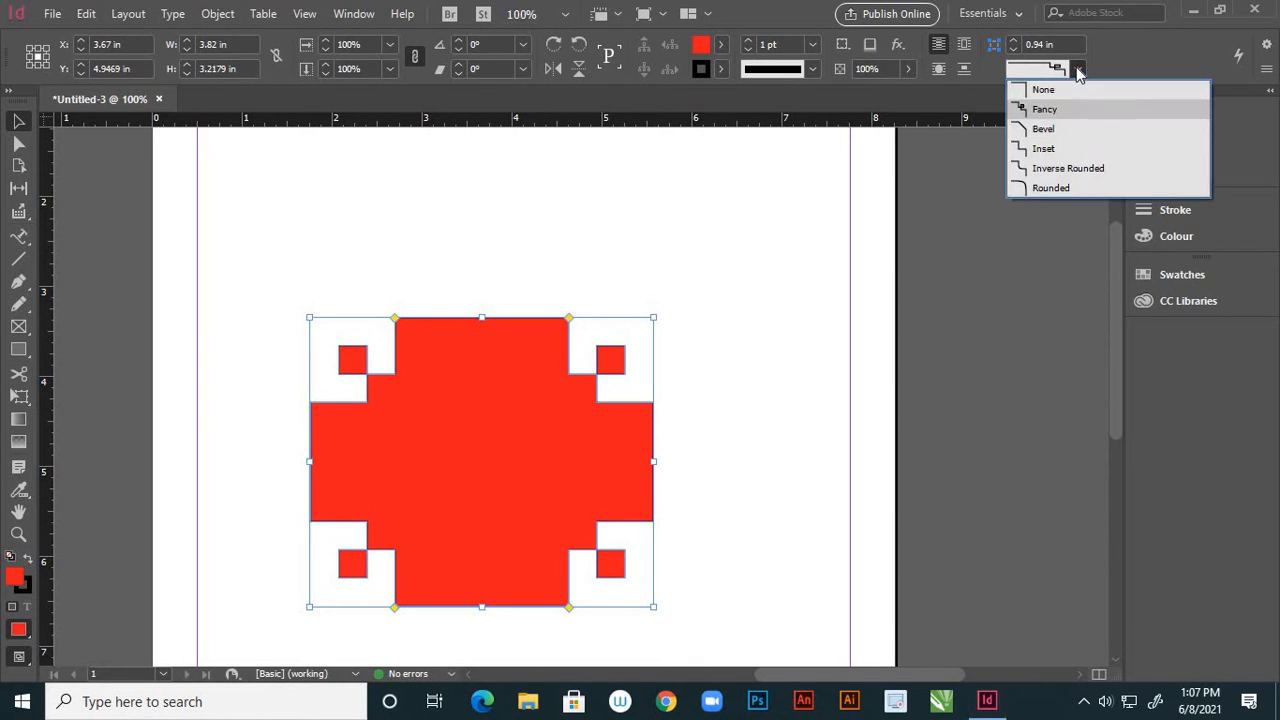
{"action": "left_click", "coordinate": [1072, 130]}
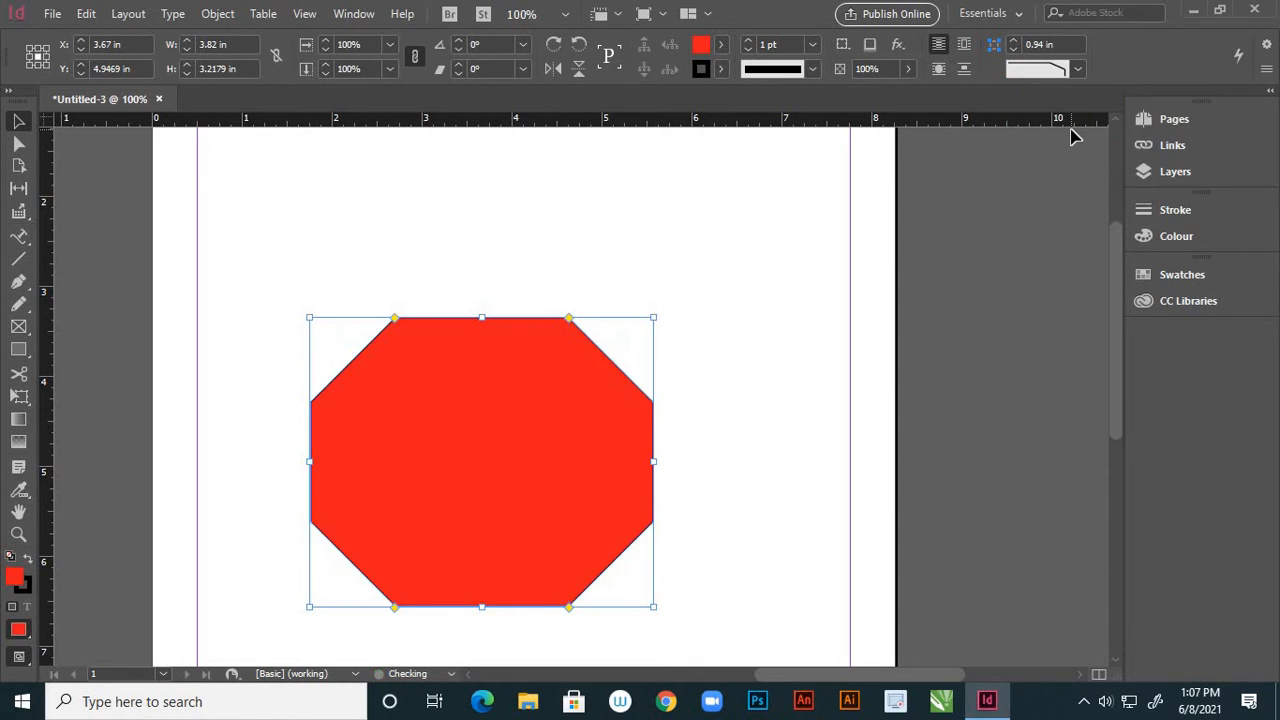
{"action": "left_click", "coordinate": [1077, 72]}
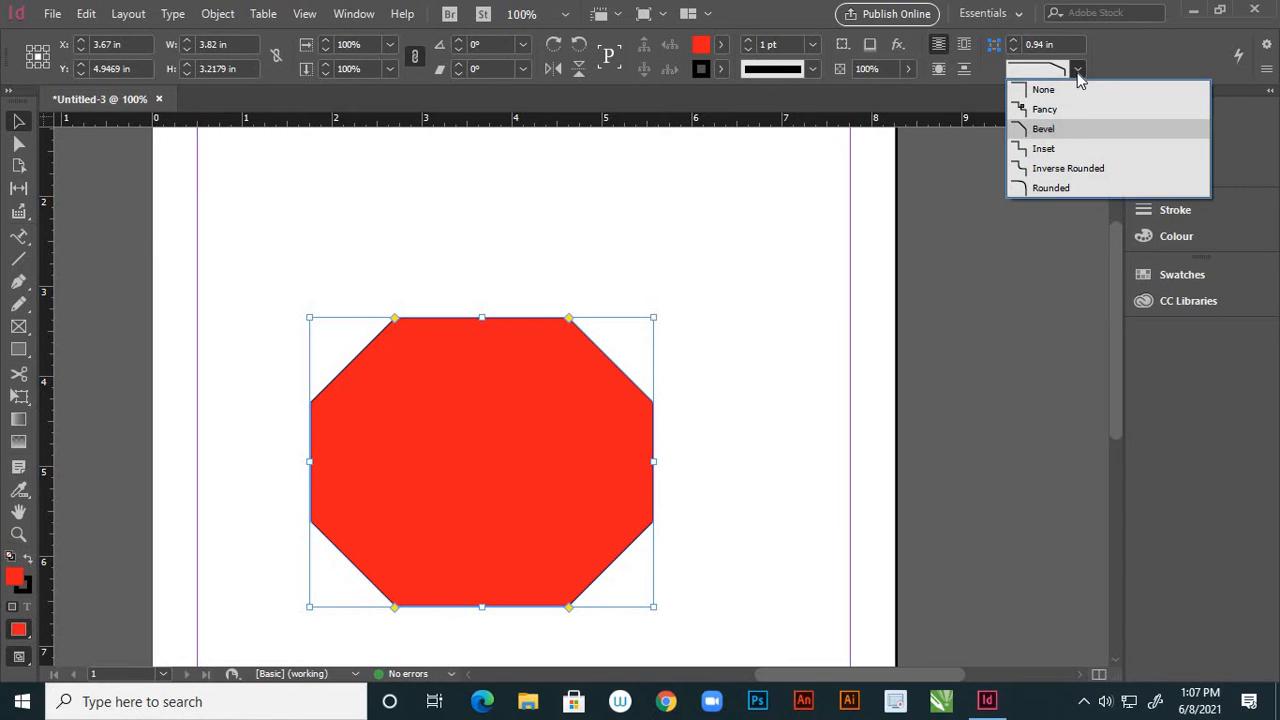
{"action": "left_click", "coordinate": [1062, 149]}
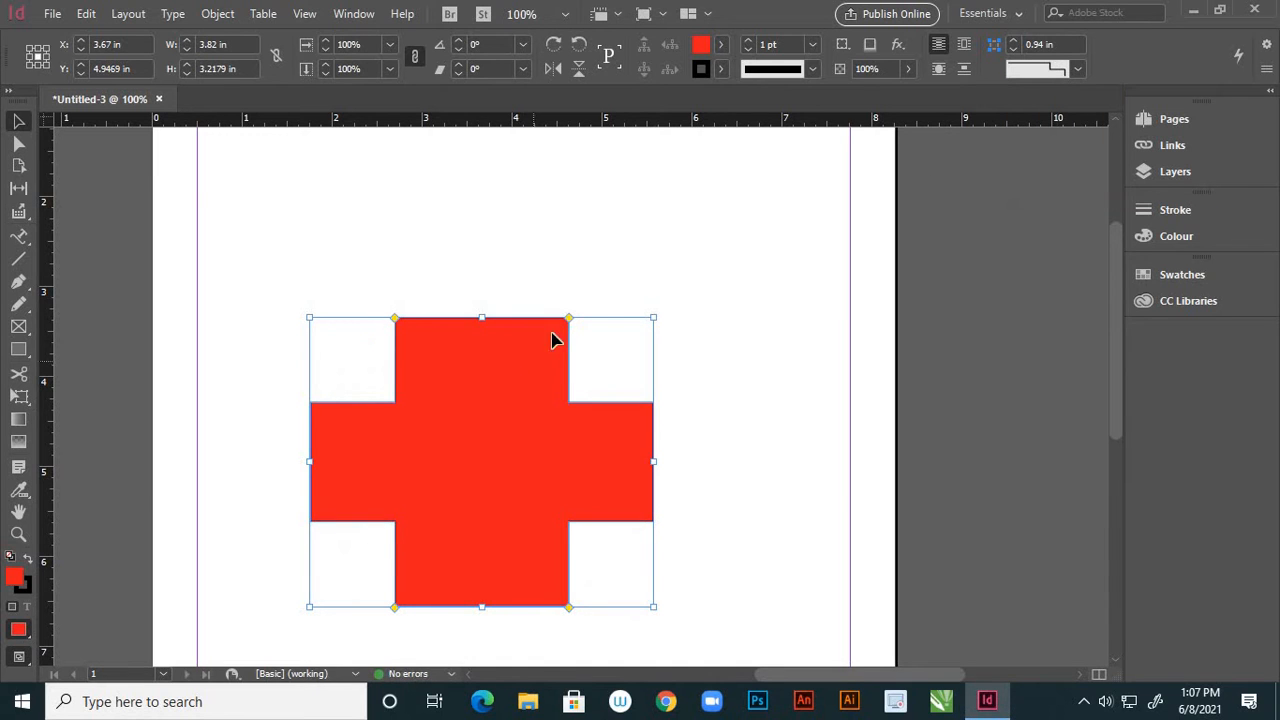
{"action": "left_click_drag", "start_coordinate": [568, 319], "coordinate": [546, 340]}
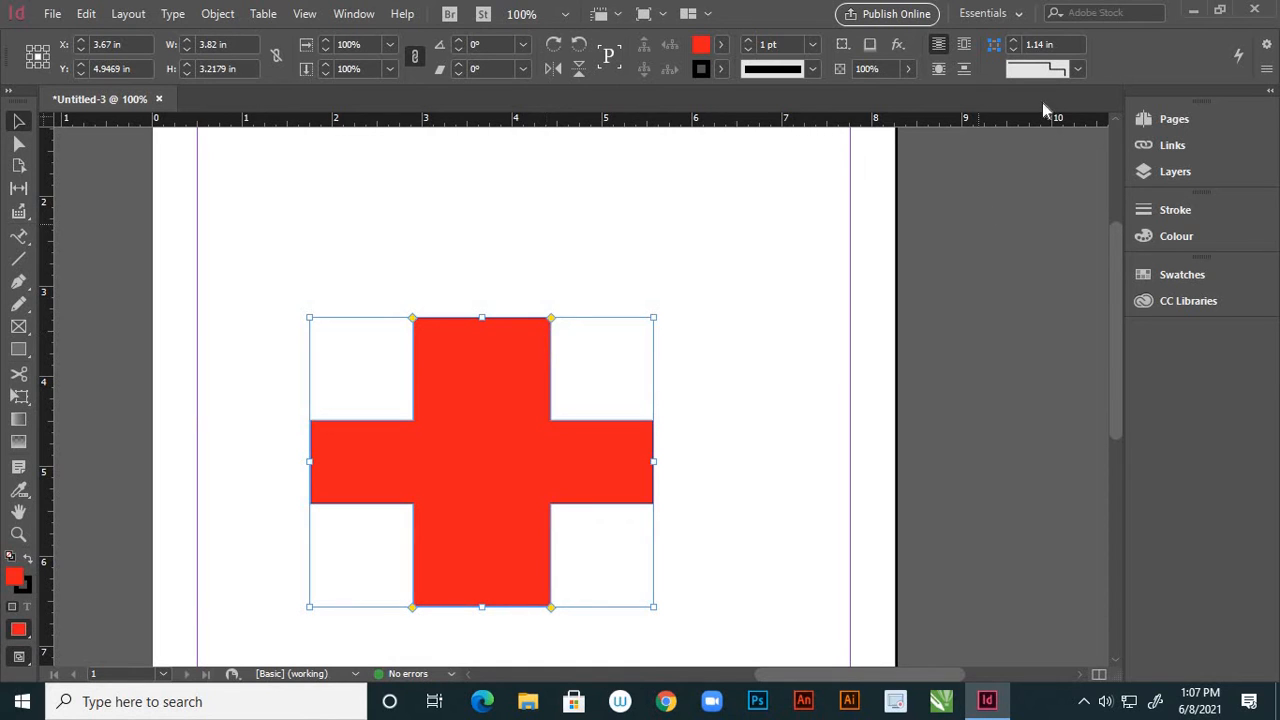
Switch the rectangle's corner shape to Inverse Rounded and then to Rounded.
{"action": "left_click", "coordinate": [1077, 70]}
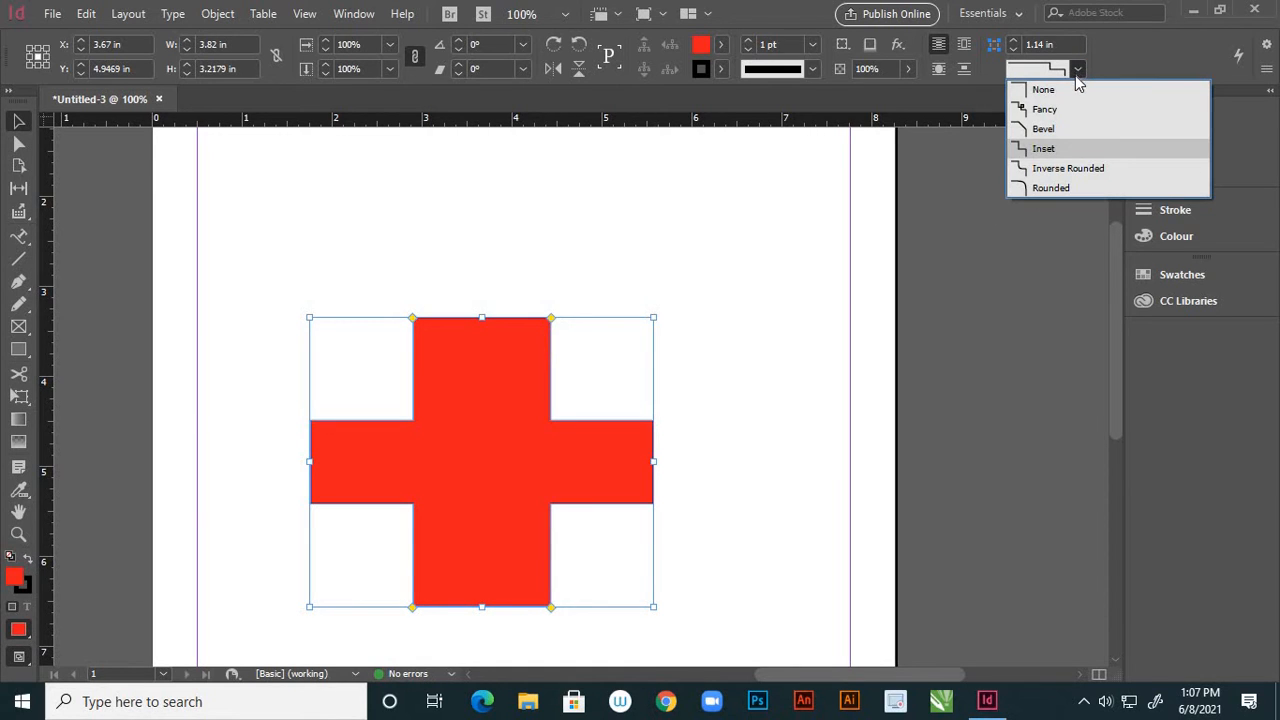
{"action": "left_click", "coordinate": [1104, 170]}
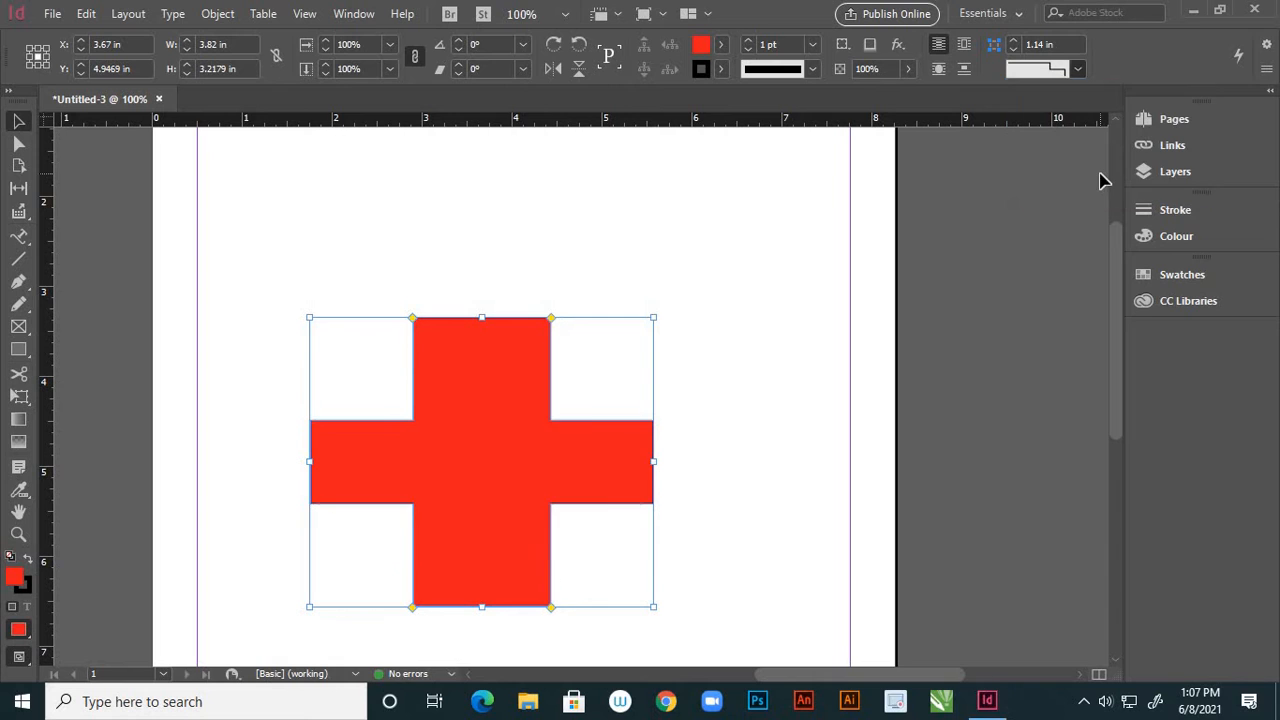
{"action": "left_click", "coordinate": [1083, 69]}
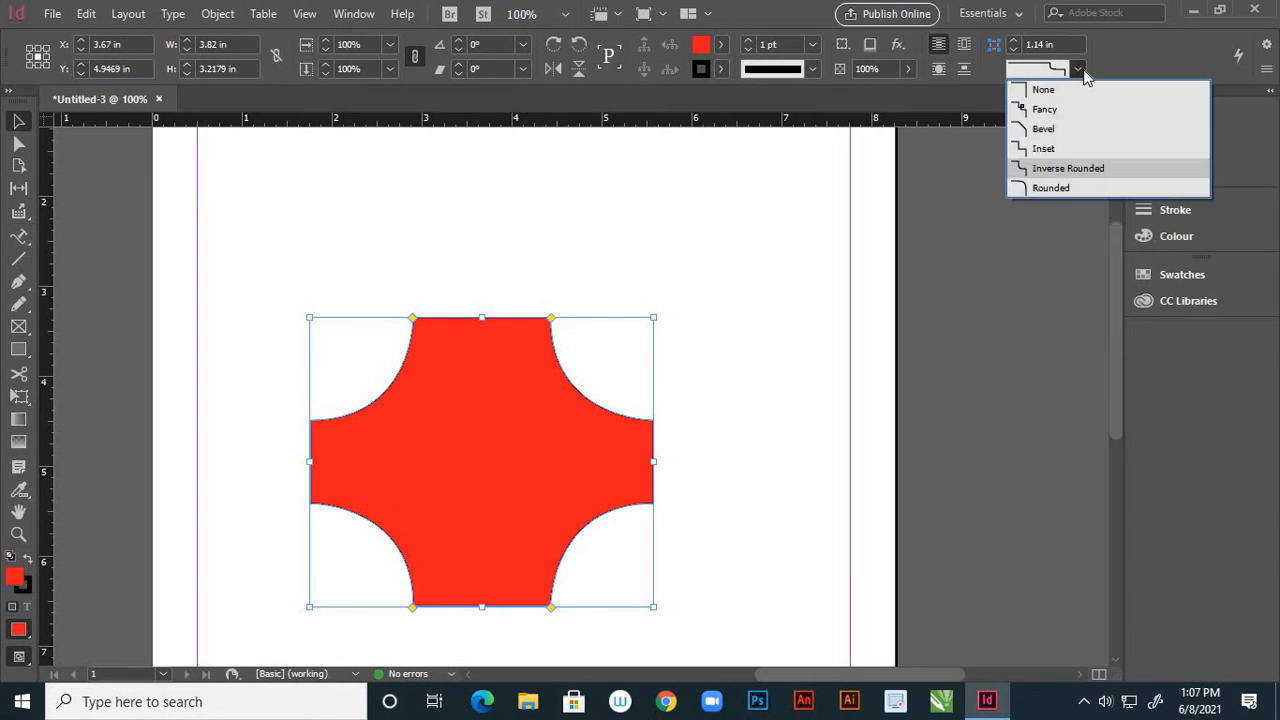
{"action": "left_click", "coordinate": [1066, 190]}
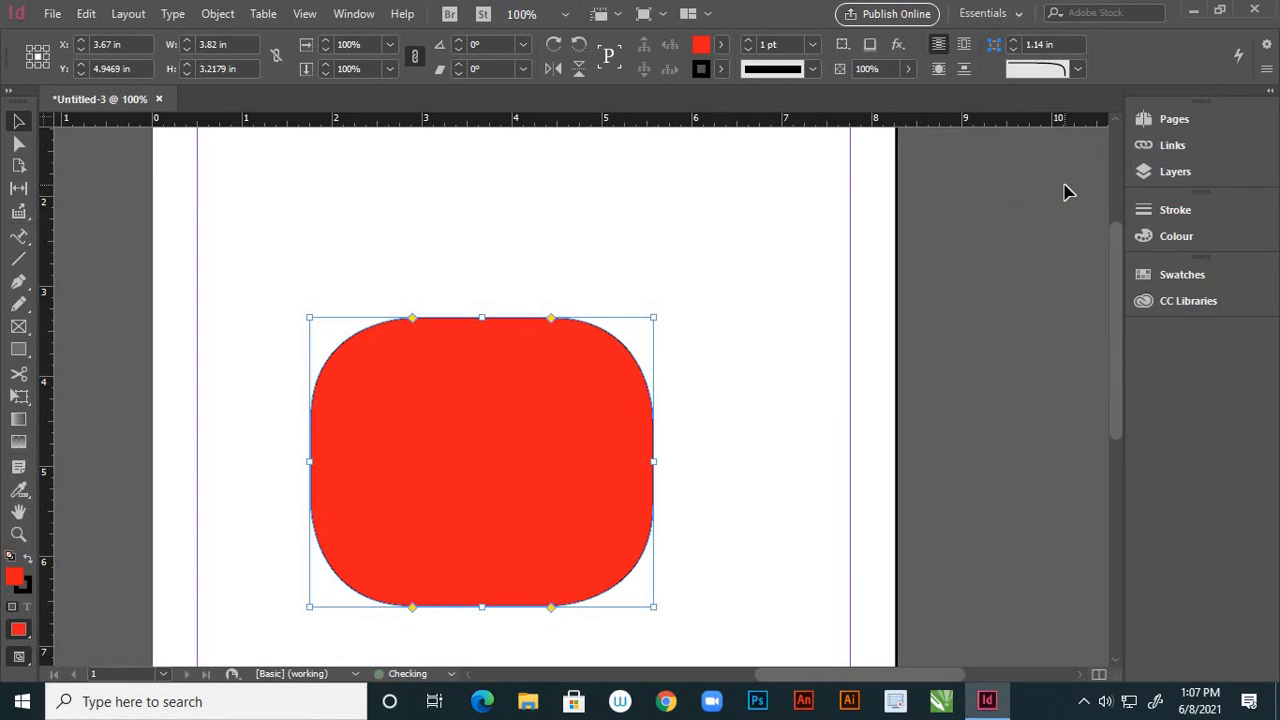
Set the red rectangle's corner shape to None and leave corner editing.
{"action": "left_click", "coordinate": [1076, 70]}
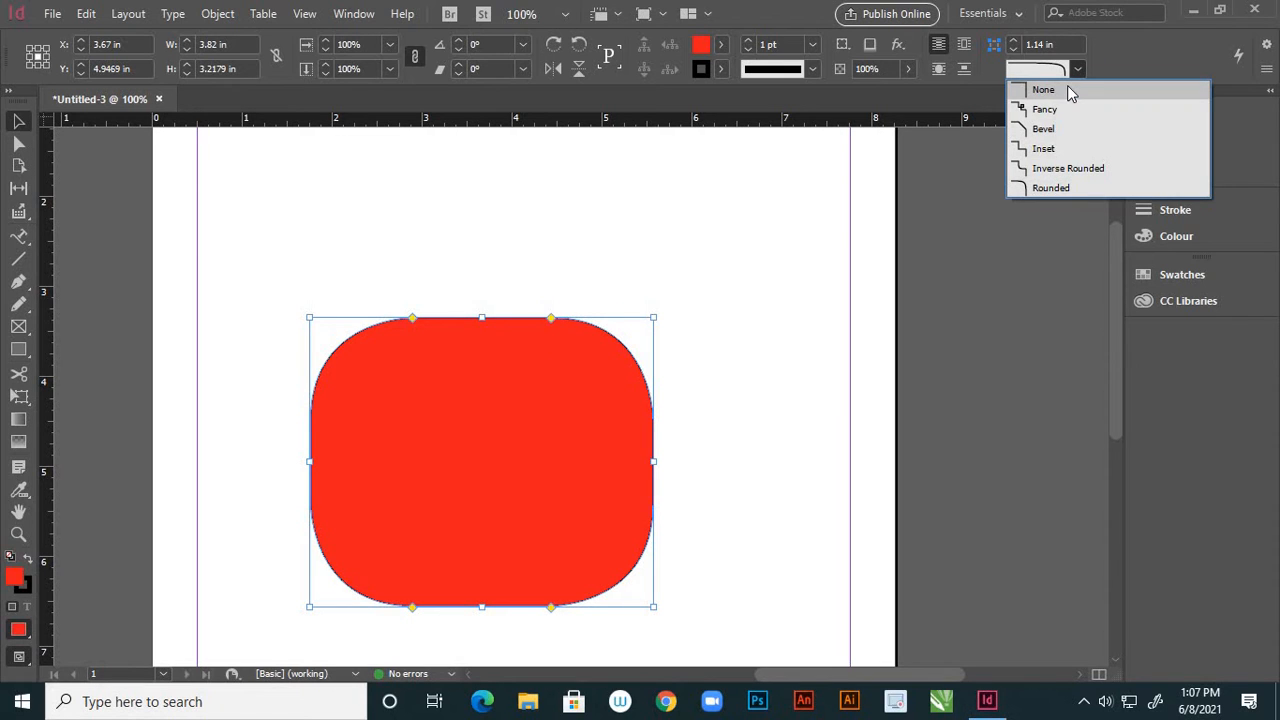
{"action": "left_click", "coordinate": [1070, 92]}
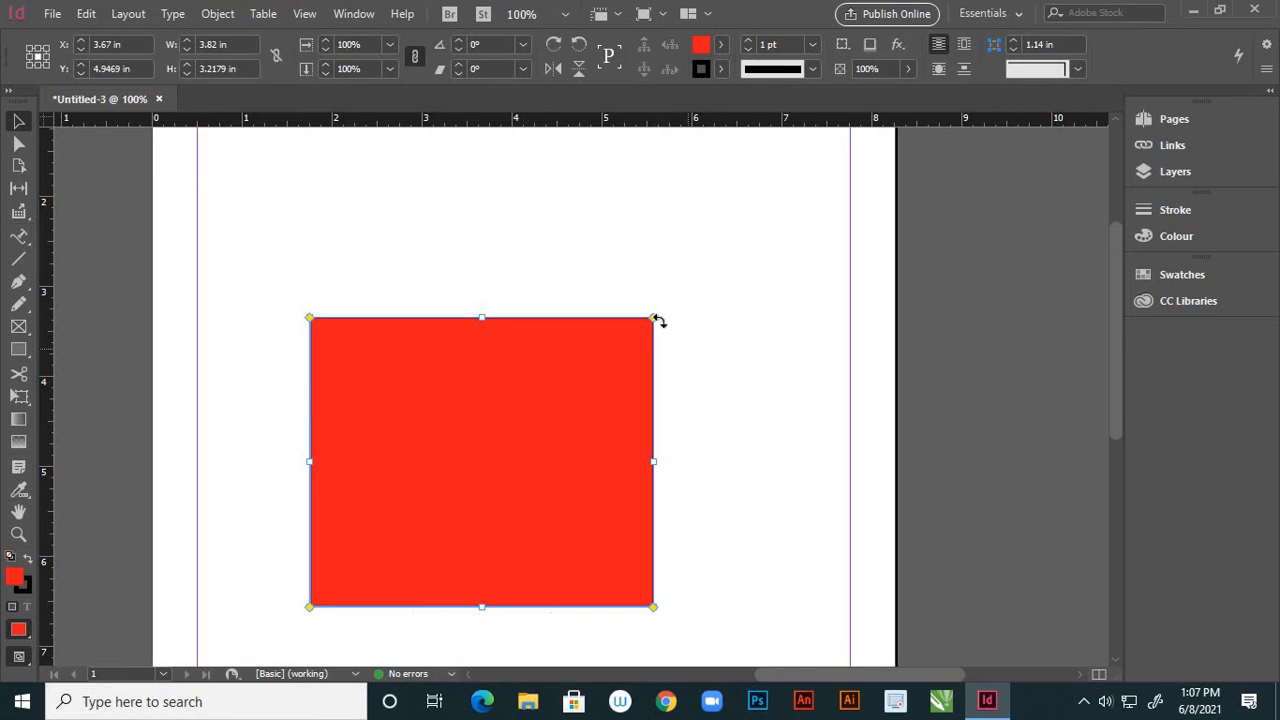
{"action": "left_click", "coordinate": [568, 397]}
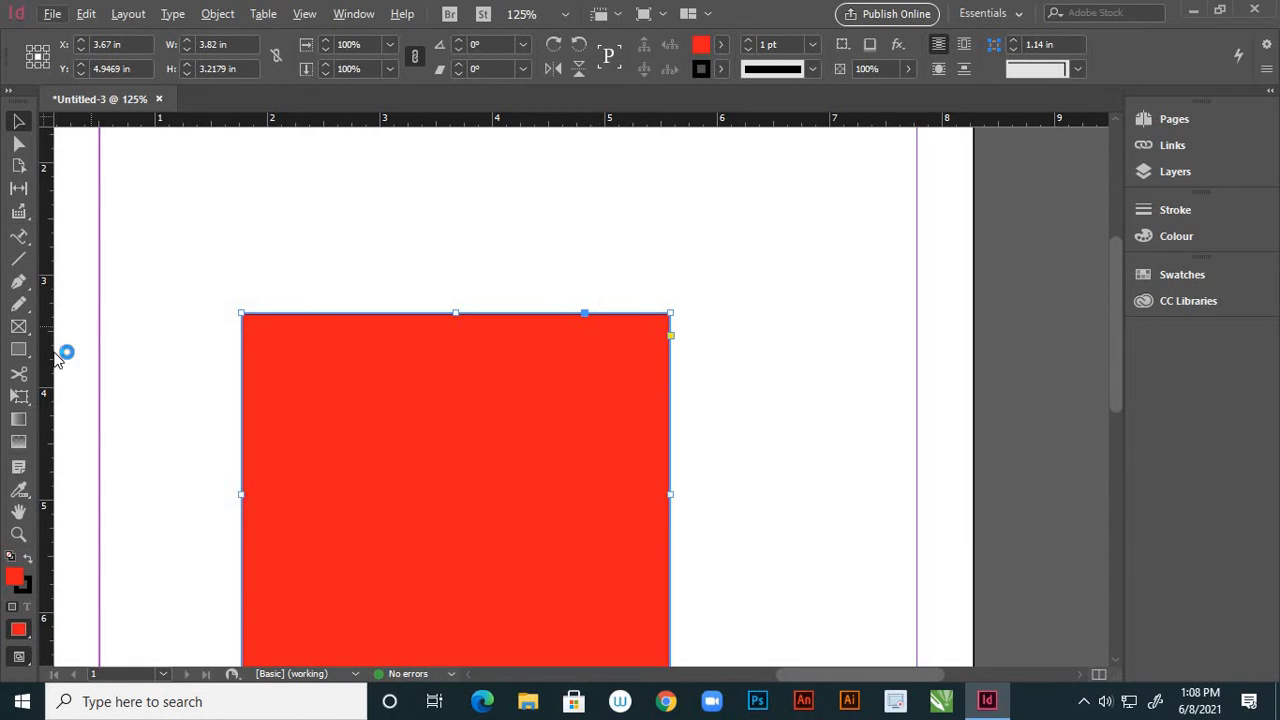
Draw a text frame about 1.44 by 0.44 in inside the red rectangle, set the text size to 48 pt and enter "animation".
{"action": "left_click", "coordinate": [26, 237]}
{"action": "left_click", "coordinate": [80, 259]}
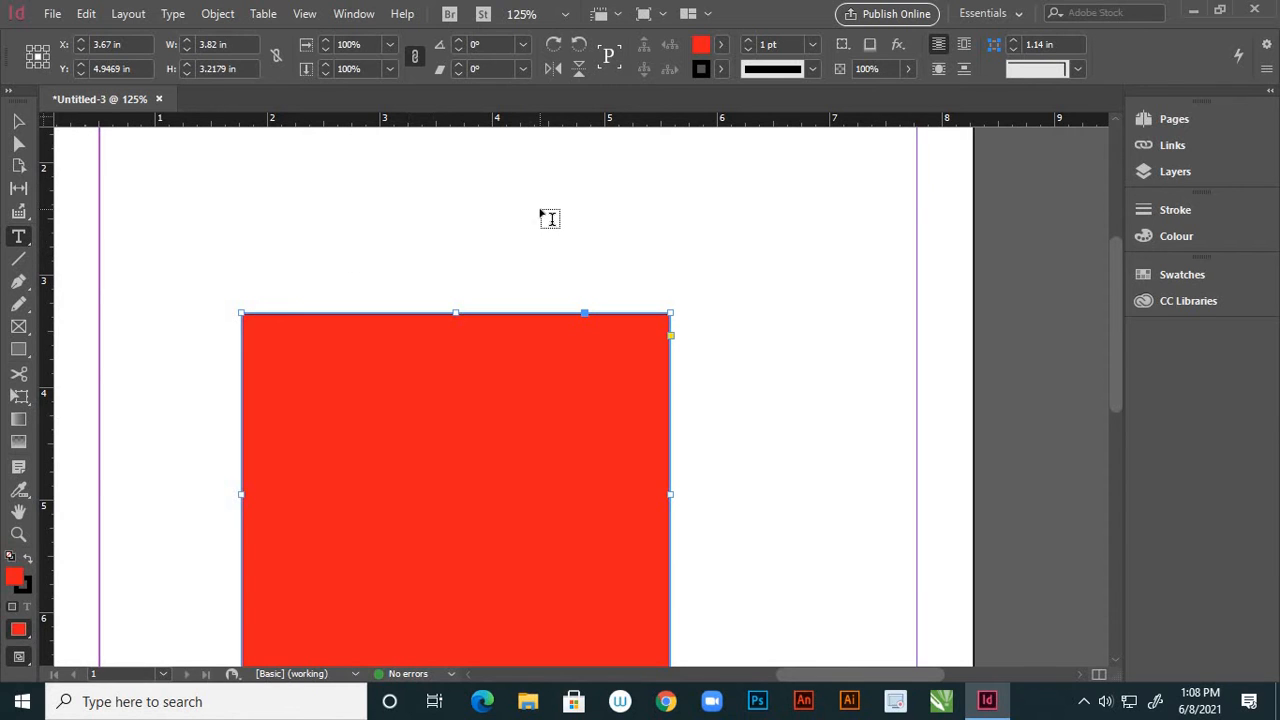
{"action": "left_click_drag", "start_coordinate": [376, 458], "coordinate": [538, 506]}
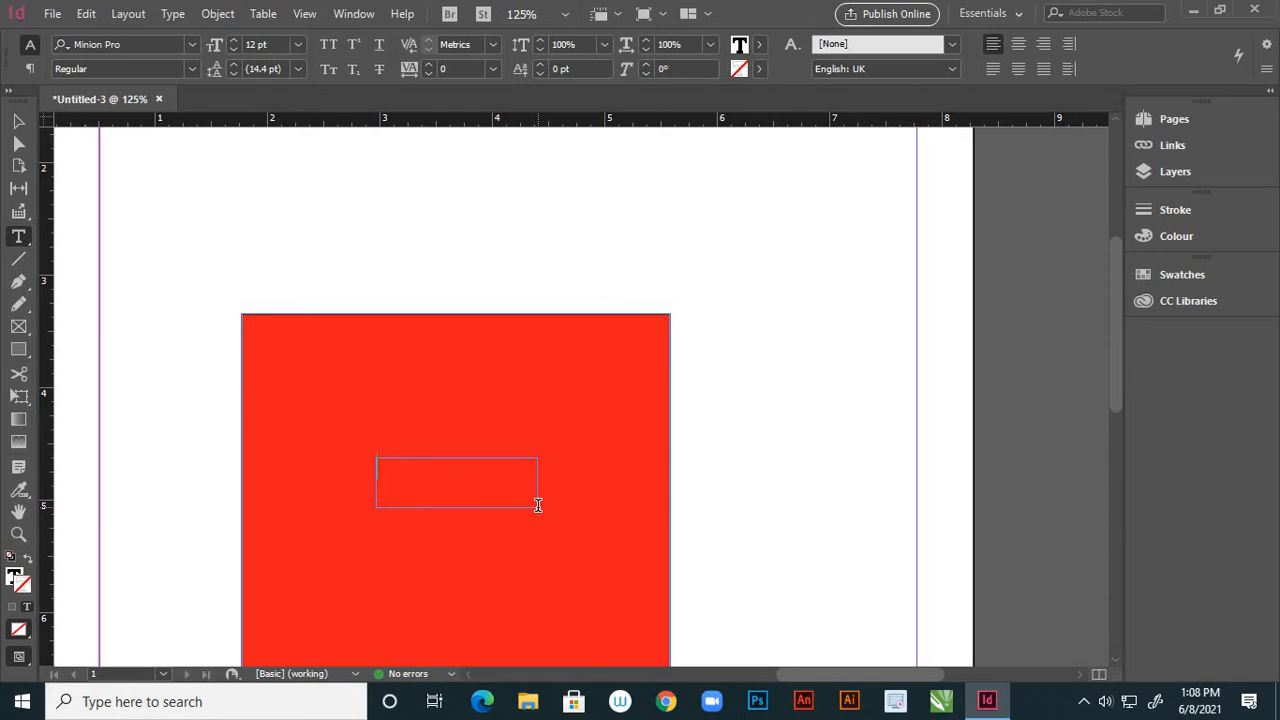
{"action": "left_click", "coordinate": [298, 45]}
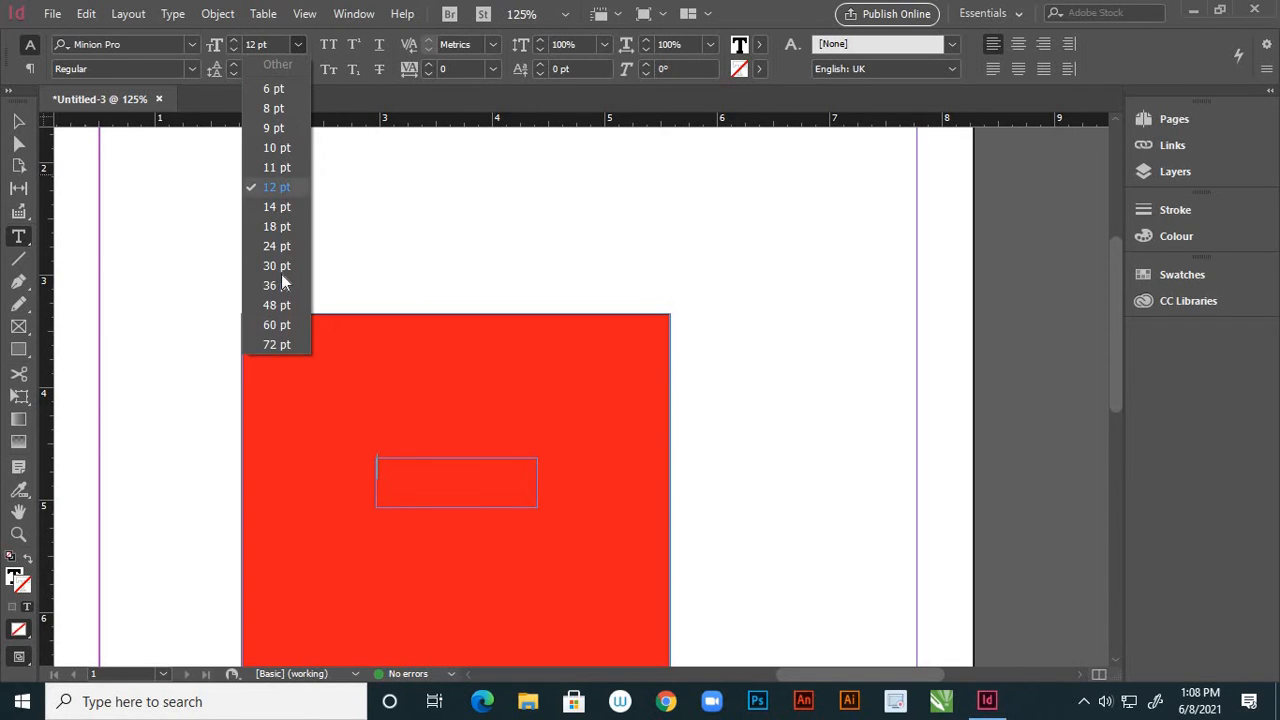
{"action": "left_click", "coordinate": [272, 305]}
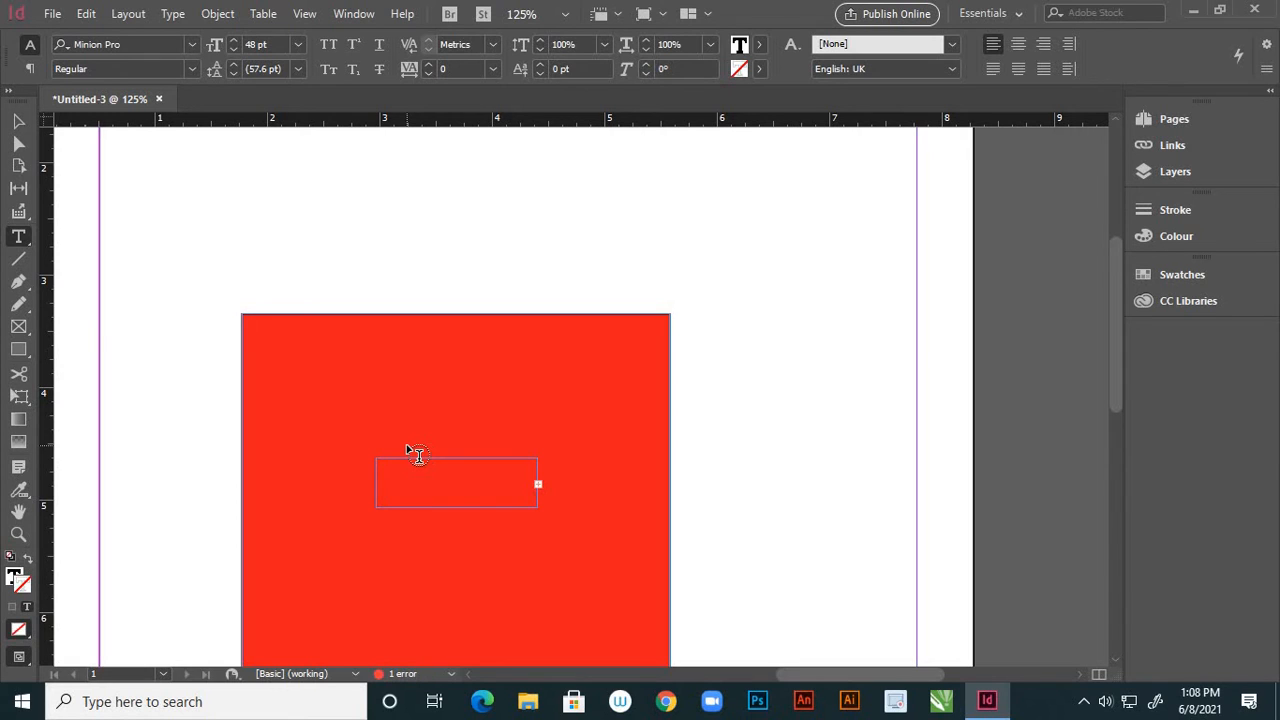
Reduce the text size in the frame on the red rectangle to 24 pt.
{"action": "left_click", "coordinate": [18, 121]}
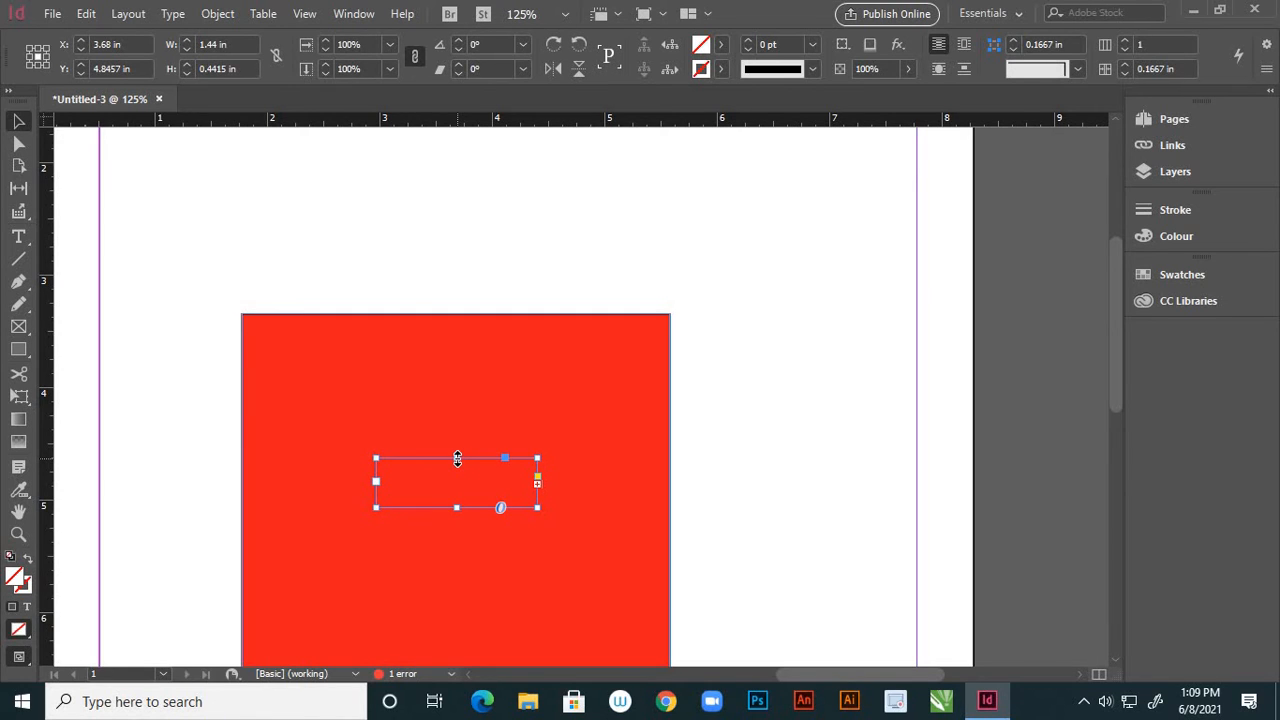
{"action": "left_click", "coordinate": [17, 236]}
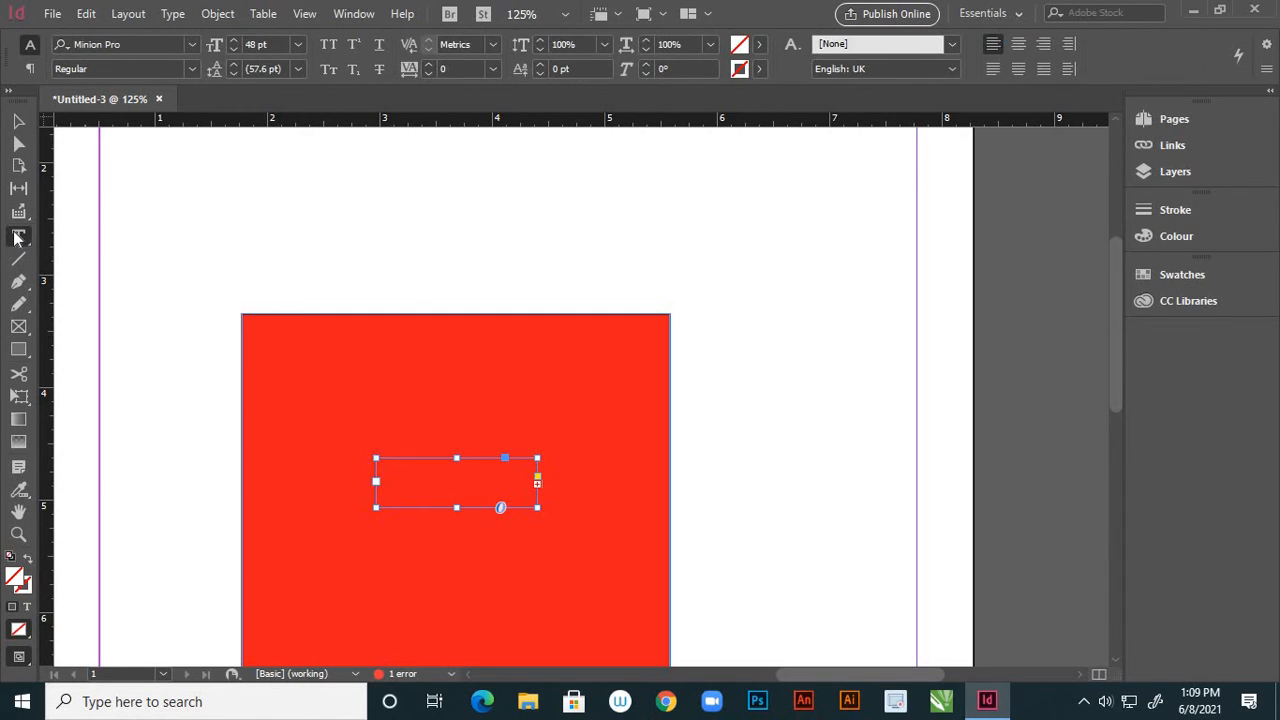
{"action": "left_click", "coordinate": [297, 44]}
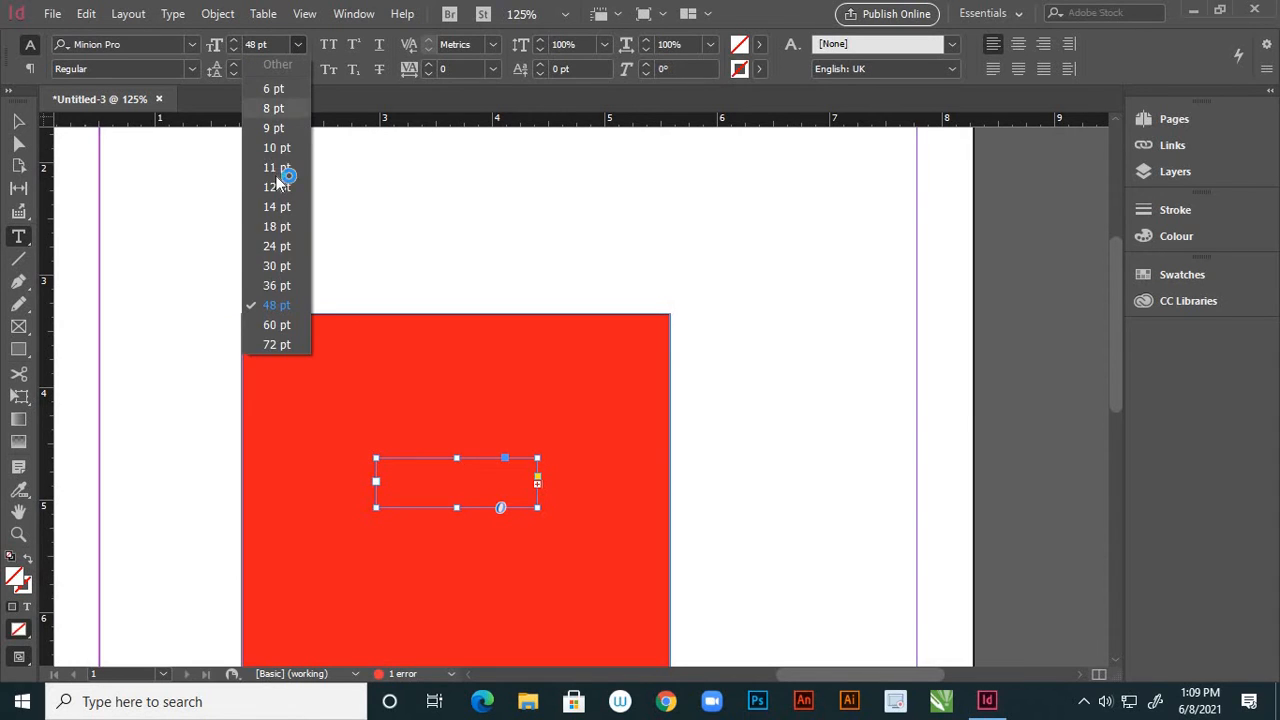
{"action": "left_click", "coordinate": [277, 246]}
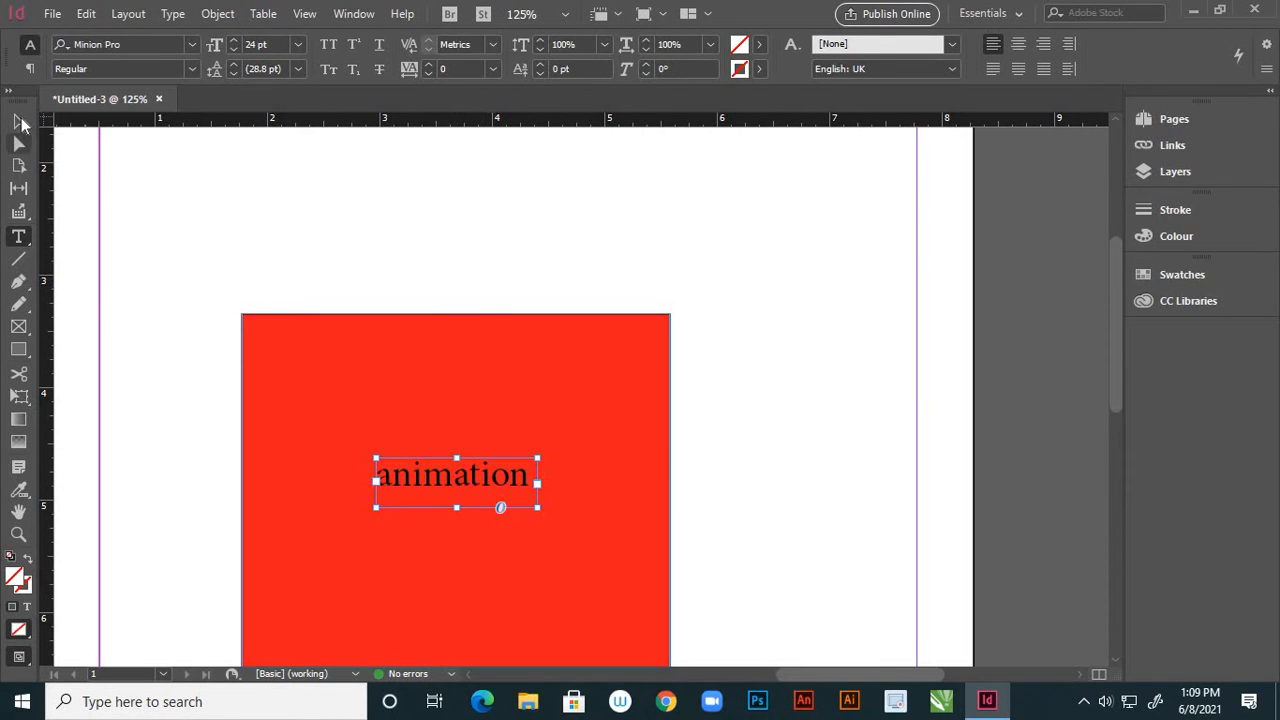
Try anchoring the red rectangle before the last letter of "animation" and enlarge the text frame to about 1.96 by 0.56 in.
{"action": "left_click", "coordinate": [20, 121]}
{"action": "left_click", "coordinate": [601, 398]}
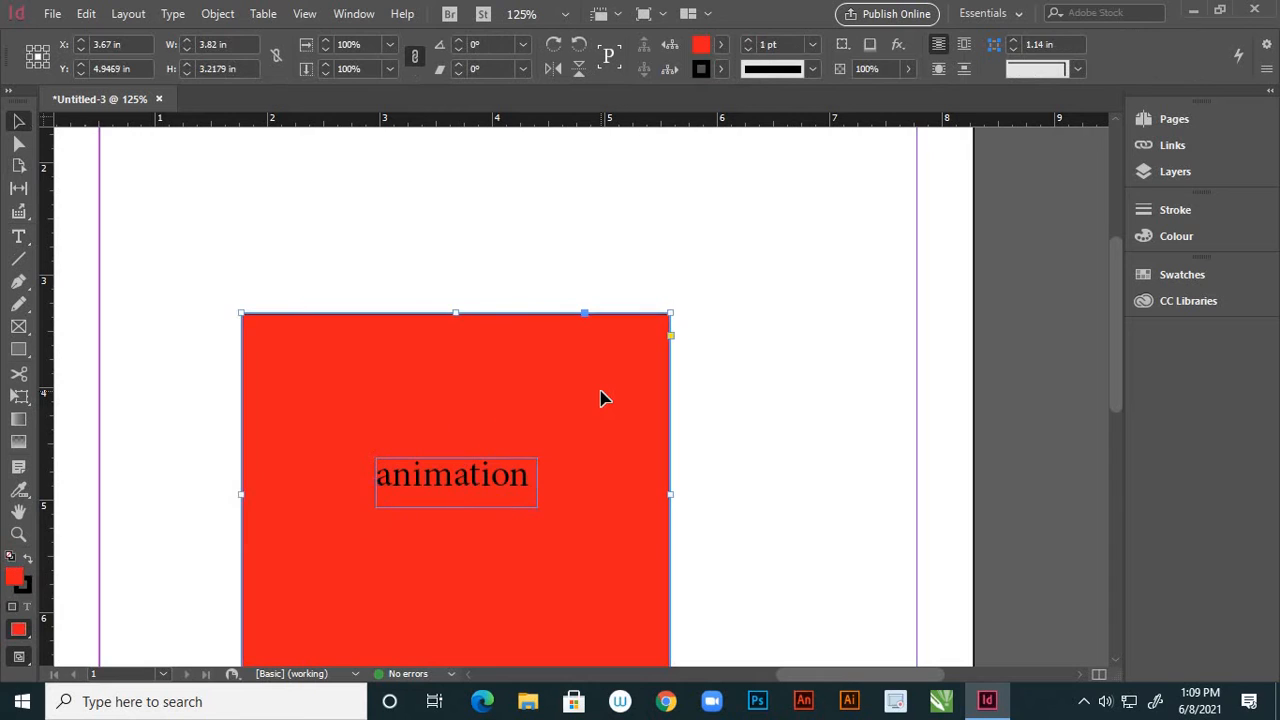
{"action": "left_click", "coordinate": [785, 405]}
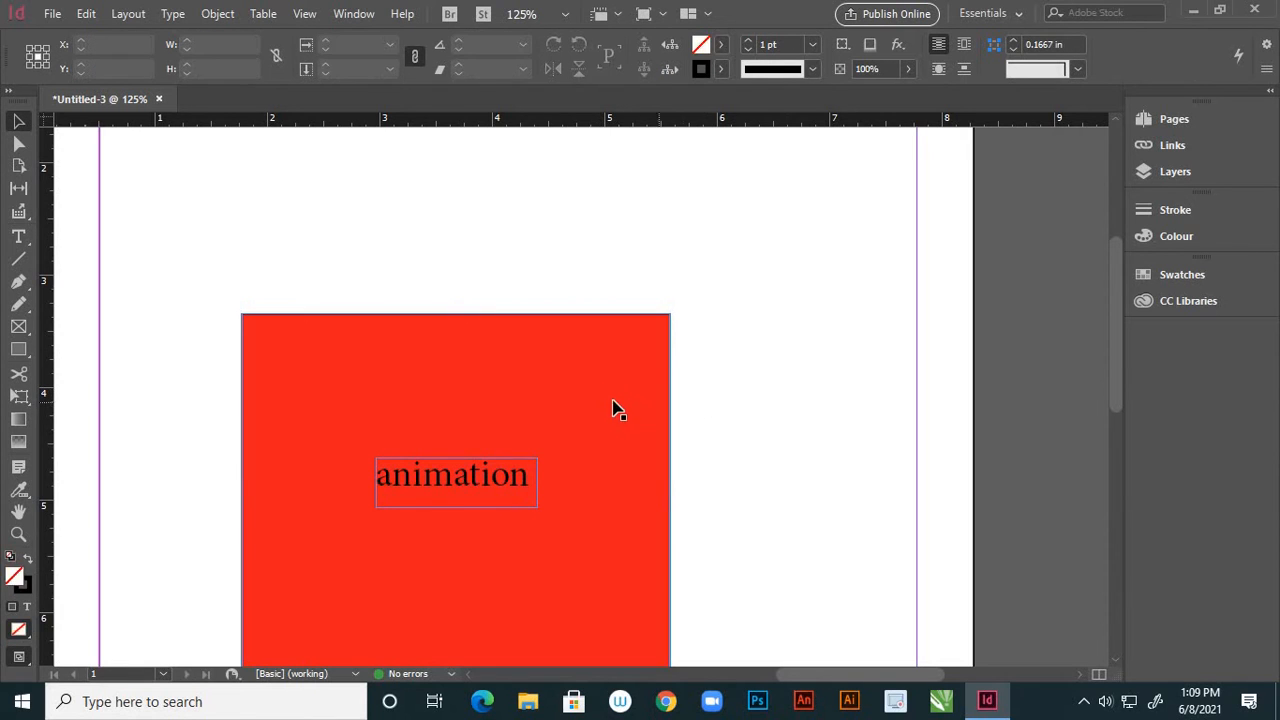
{"action": "left_click", "coordinate": [612, 410]}
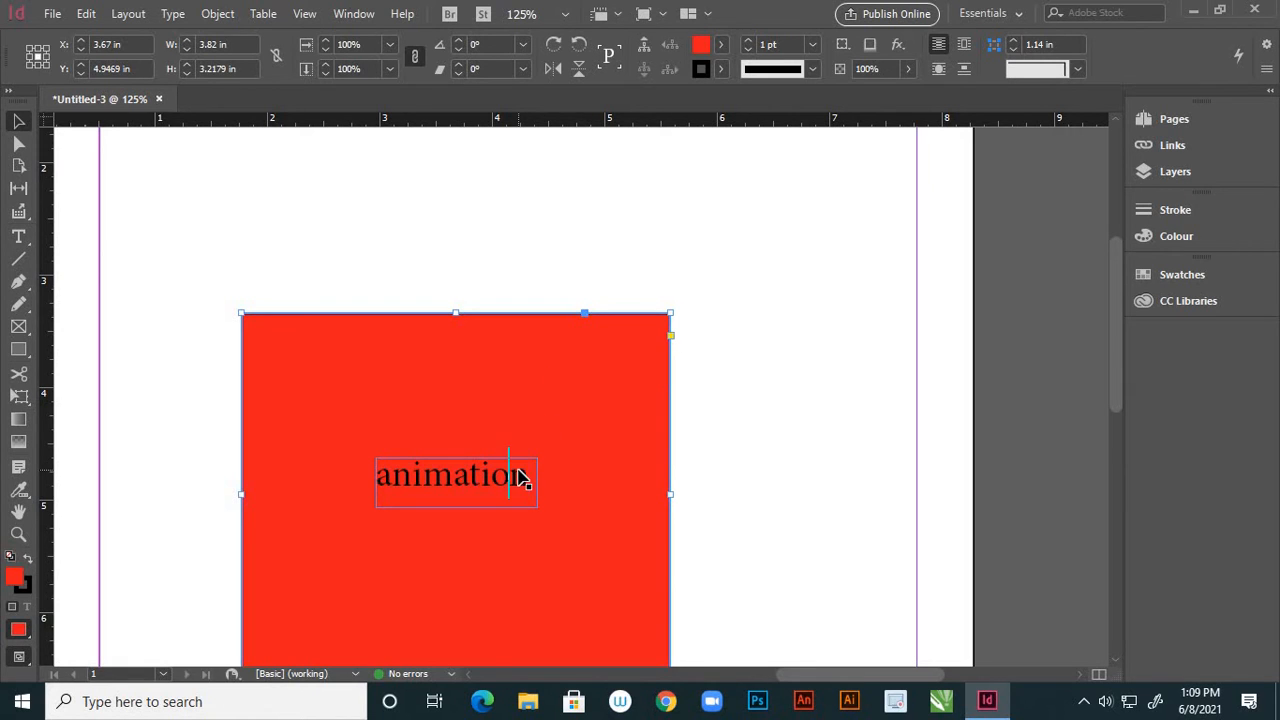
{"action": "key", "text": "Delete"}
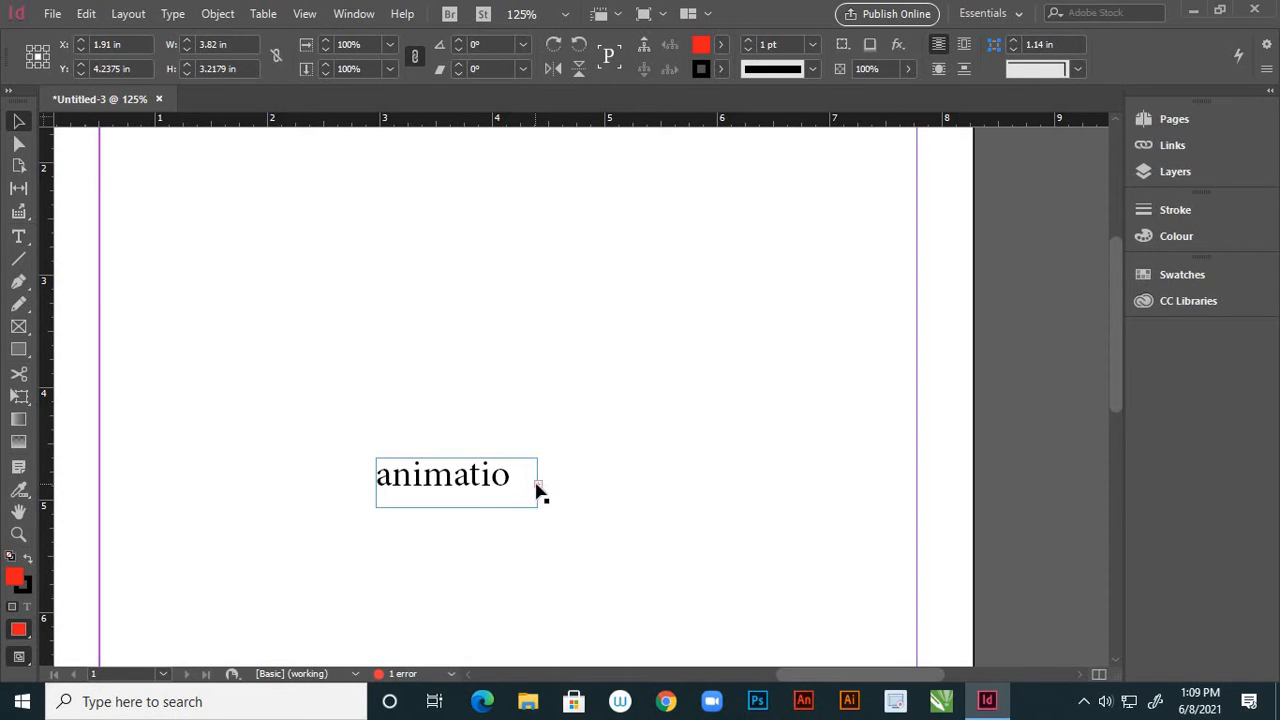
{"action": "left_click_drag", "start_coordinate": [540, 490], "coordinate": [641, 446]}
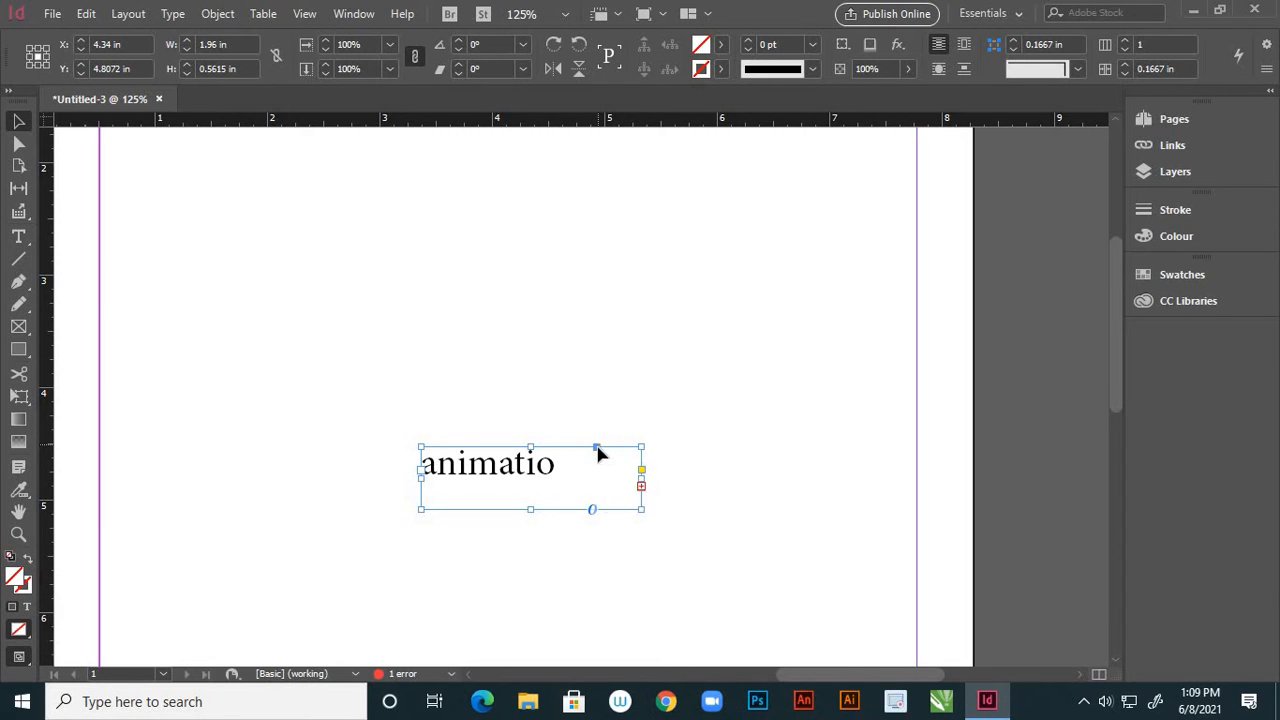
Undo the text frame changes and the anchoring of the red rectangle.
{"action": "key", "text": "ctrl+z"}
{"action": "key", "text": "ctrl+z"}
{"action": "key", "text": "ctrl+z"}
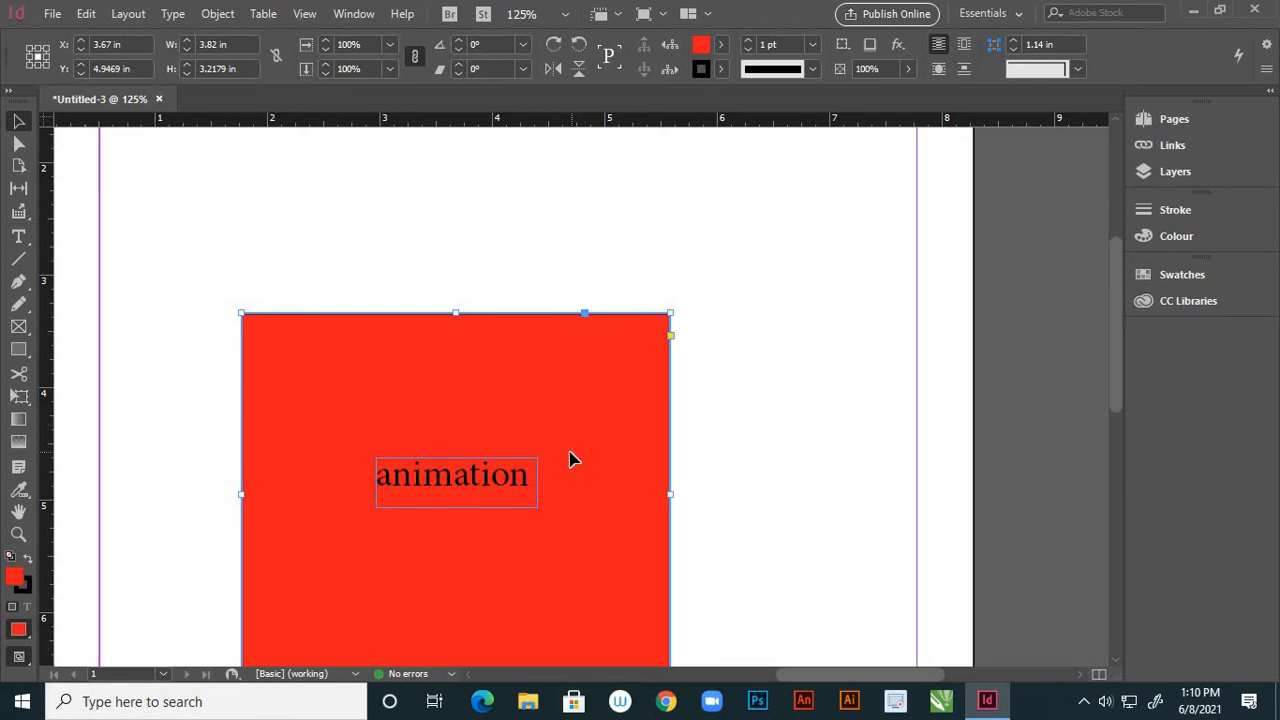
Move the "animation" text frame up and right inside the rectangle to about X 4.39 in, Y 4.33 in.
{"action": "left_click", "coordinate": [505, 478]}
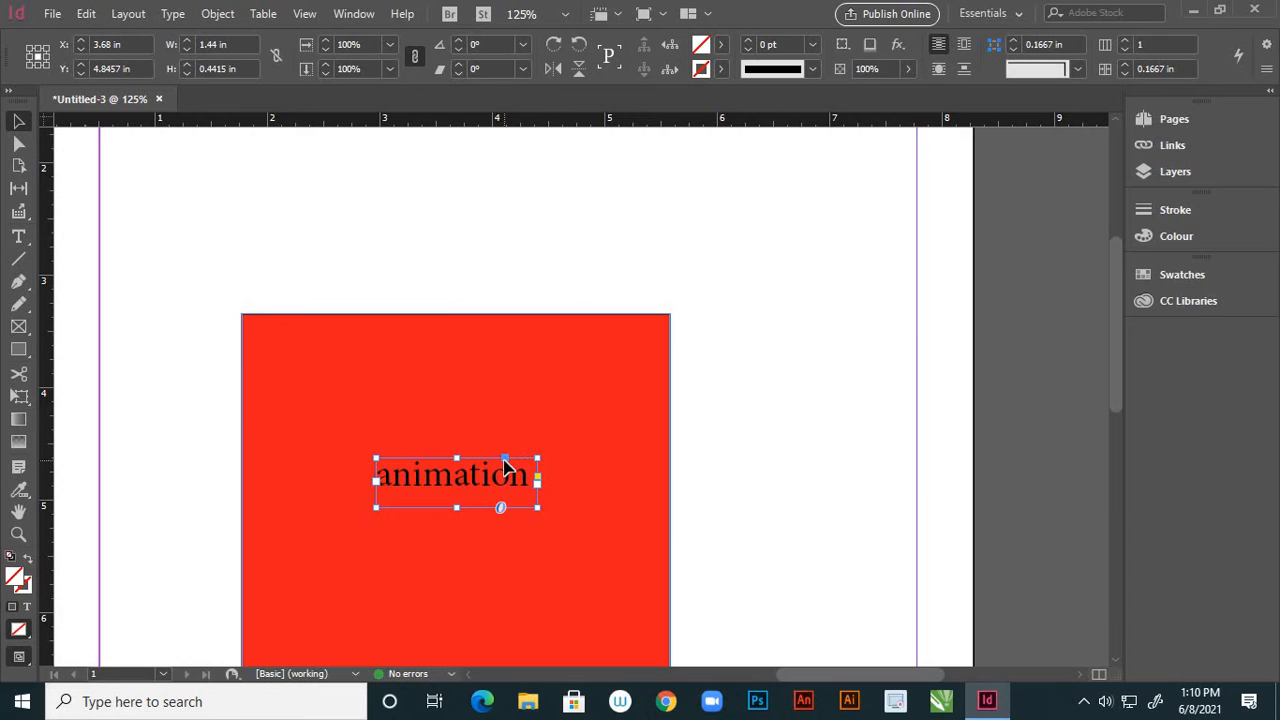
{"action": "left_click", "coordinate": [569, 350]}
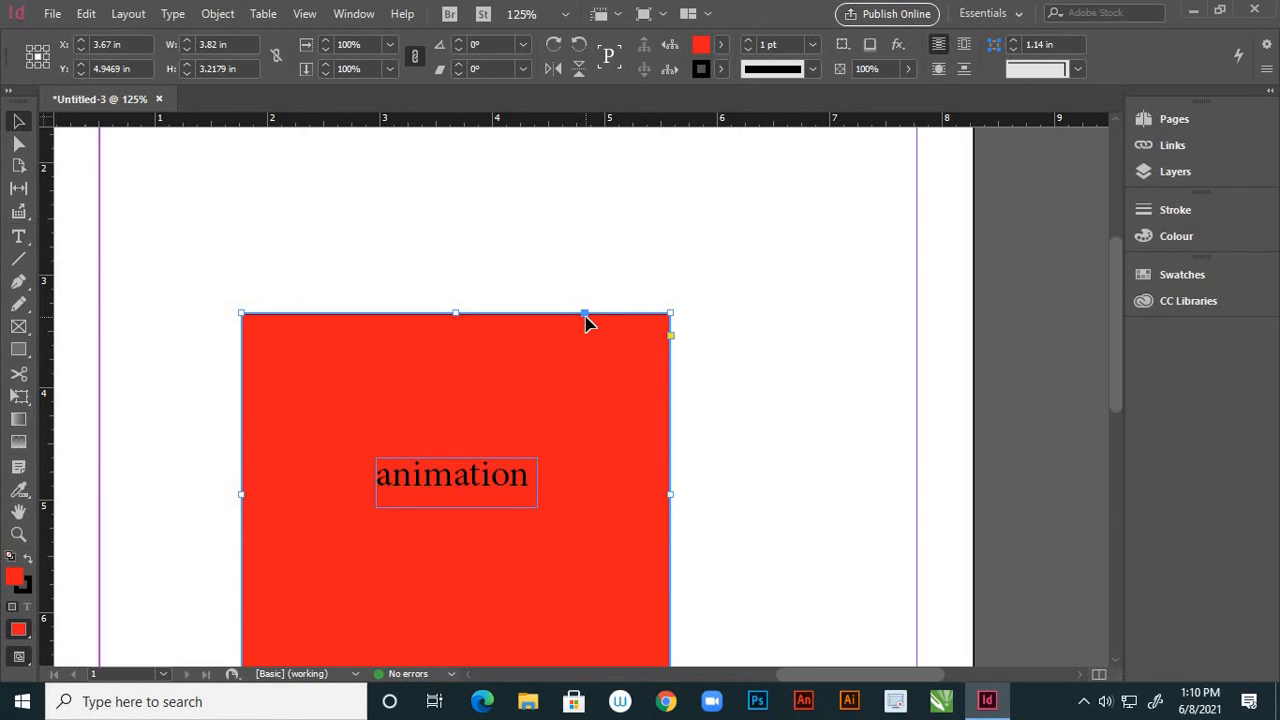
{"action": "left_click", "coordinate": [512, 486]}
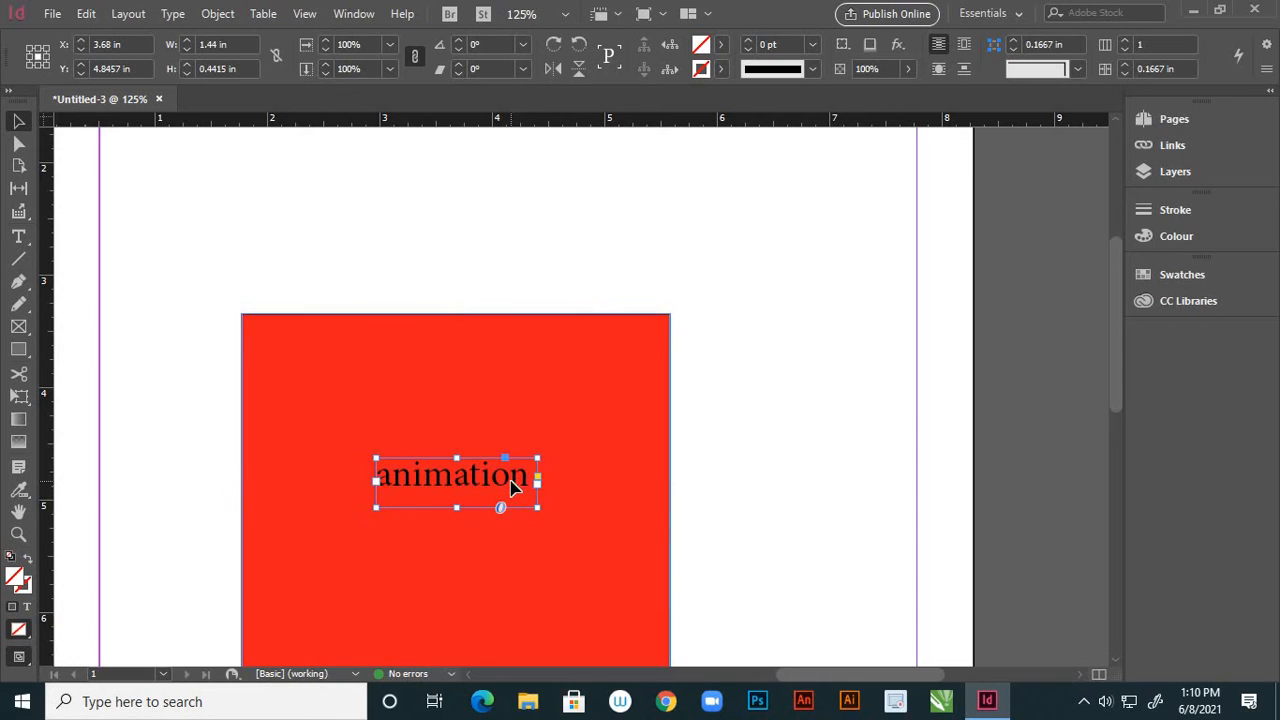
{"action": "left_click_drag", "start_coordinate": [512, 486], "coordinate": [594, 429]}
Anchor the red rectangle in the moved "animation" text, select the text frame, and undo the anchoring.
{"action": "left_click", "coordinate": [586, 318]}
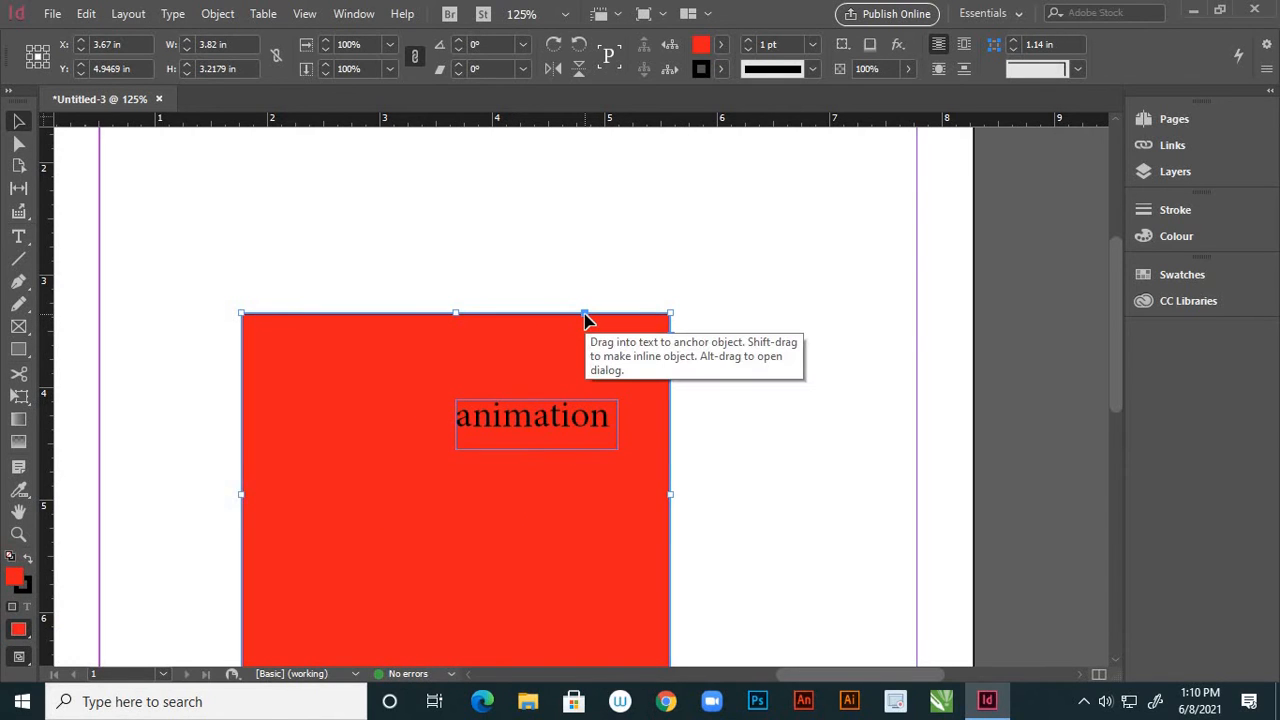
{"action": "left_click_drag", "start_coordinate": [586, 318], "coordinate": [586, 418]}
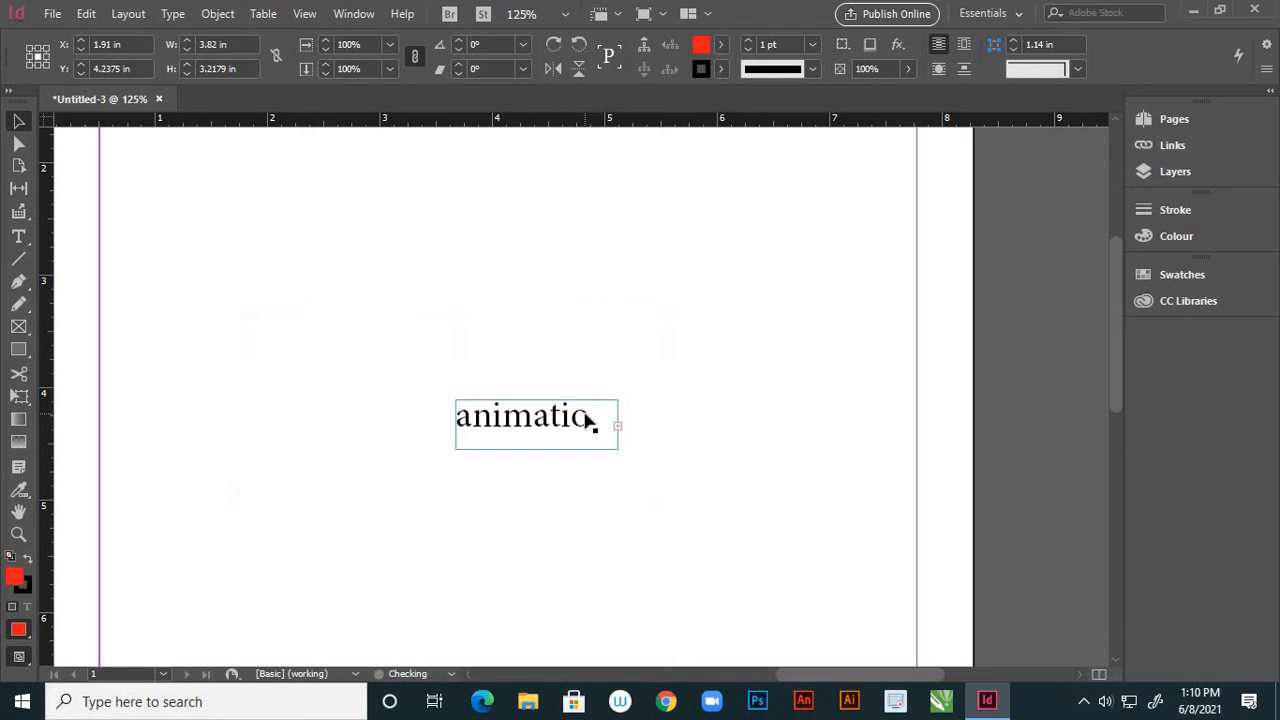
{"action": "left_click", "coordinate": [580, 429]}
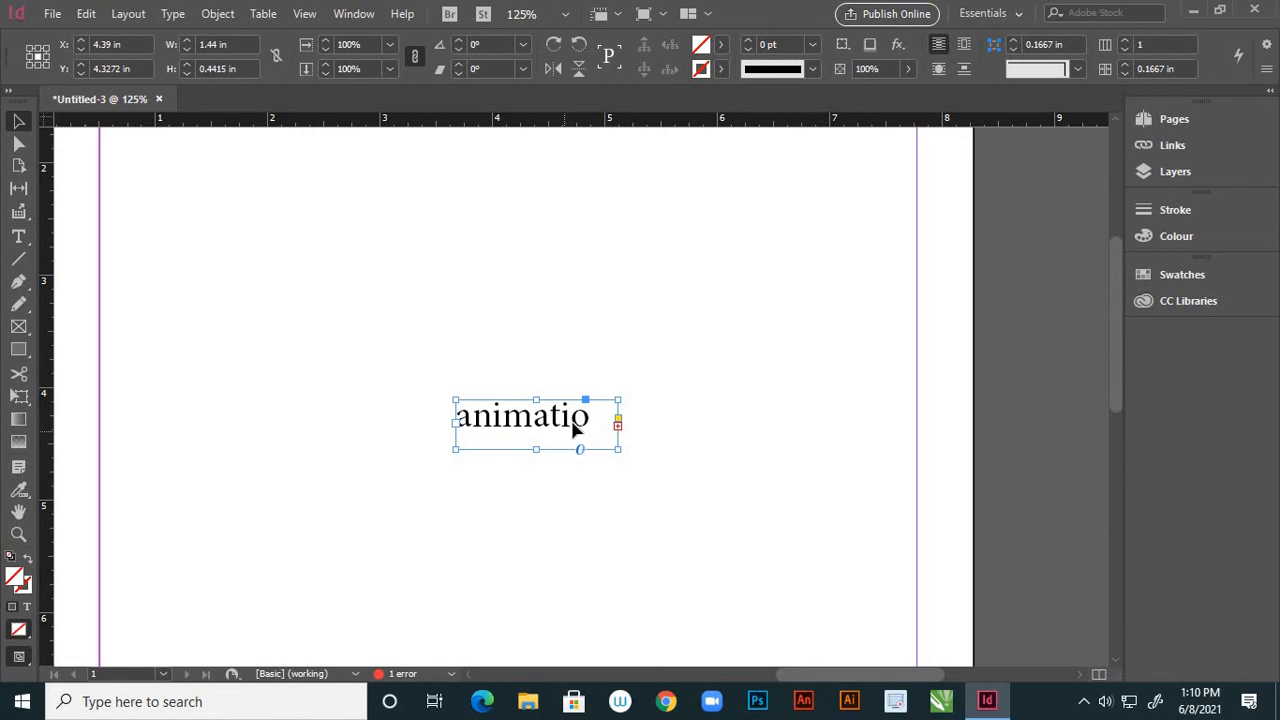
{"action": "key", "text": "ctrl+z"}
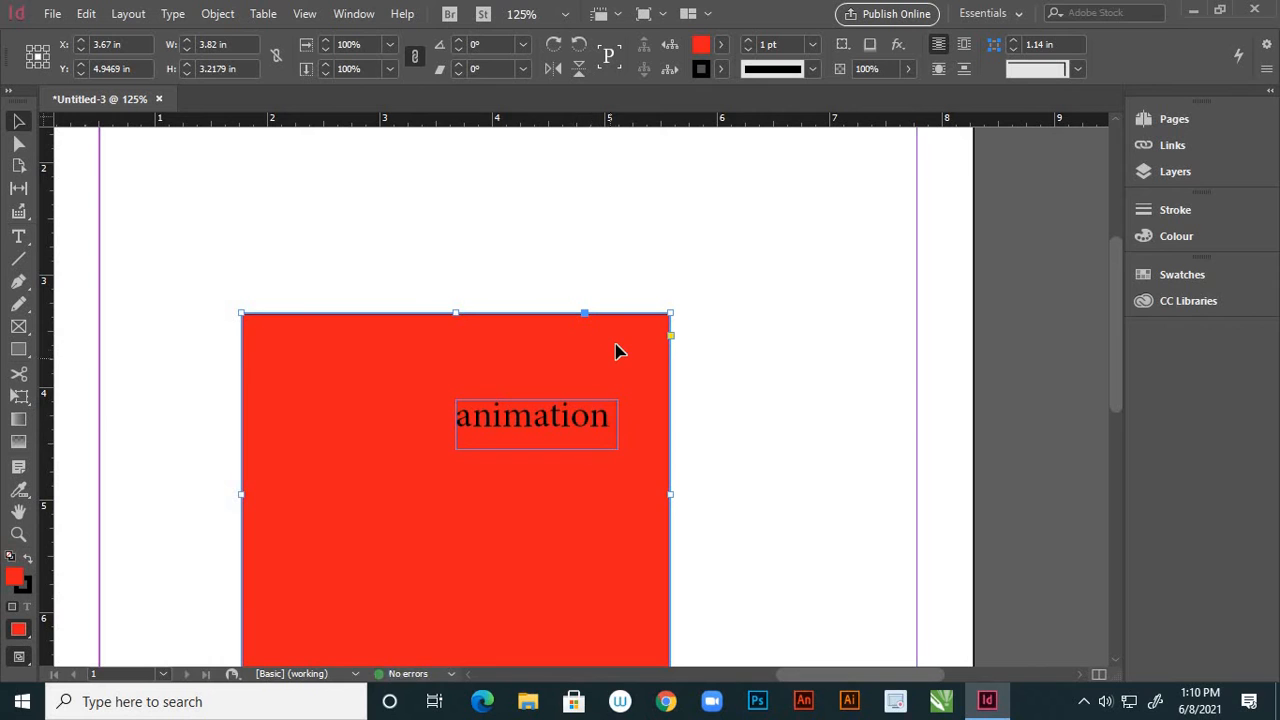
Move the "animation" text frame down and left, closer to the centre of the red rectangle.
{"action": "scroll", "coordinate": [661, 284], "scroll_direction": "down", "scroll_amount": 2}
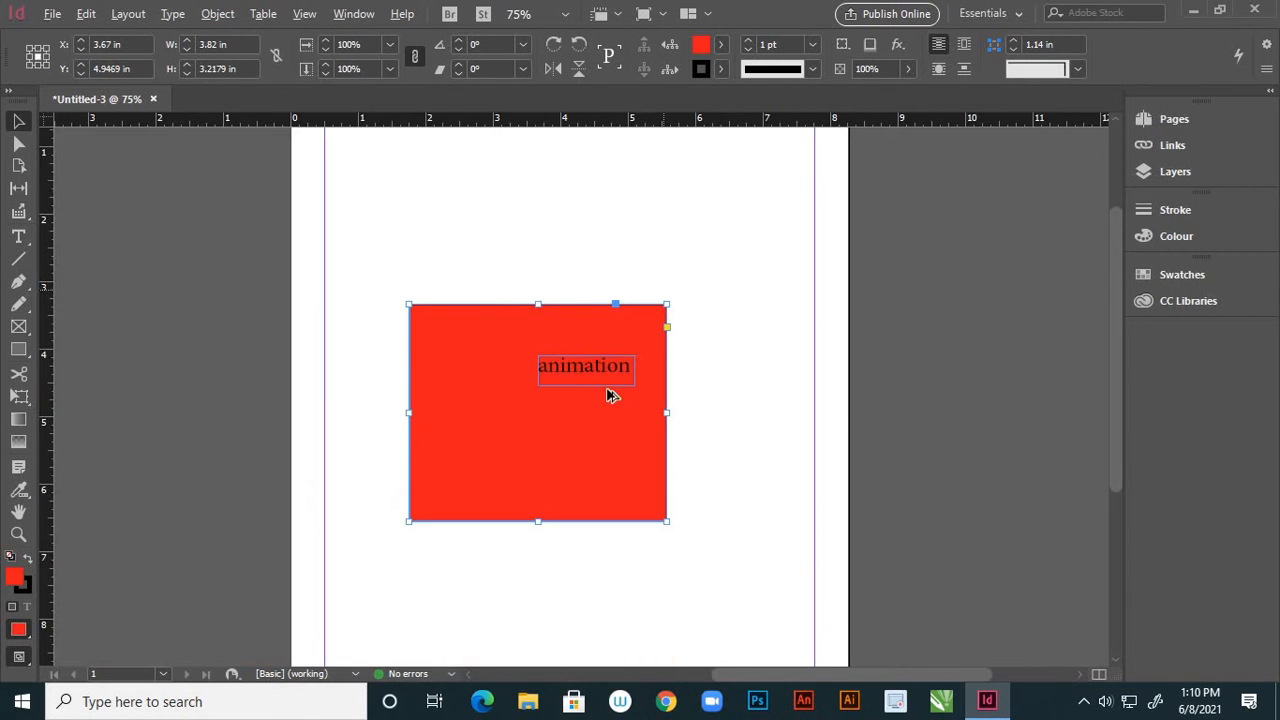
{"action": "scroll", "coordinate": [578, 406], "scroll_direction": "up", "scroll_amount": 2}
{"action": "left_click_drag", "start_coordinate": [611, 372], "coordinate": [585, 405]}
Anchor the red rectangle in the "animation" text with the Anchored Object Options open, keeping the dialog clear of the artwork.
{"action": "left_click", "coordinate": [650, 320]}
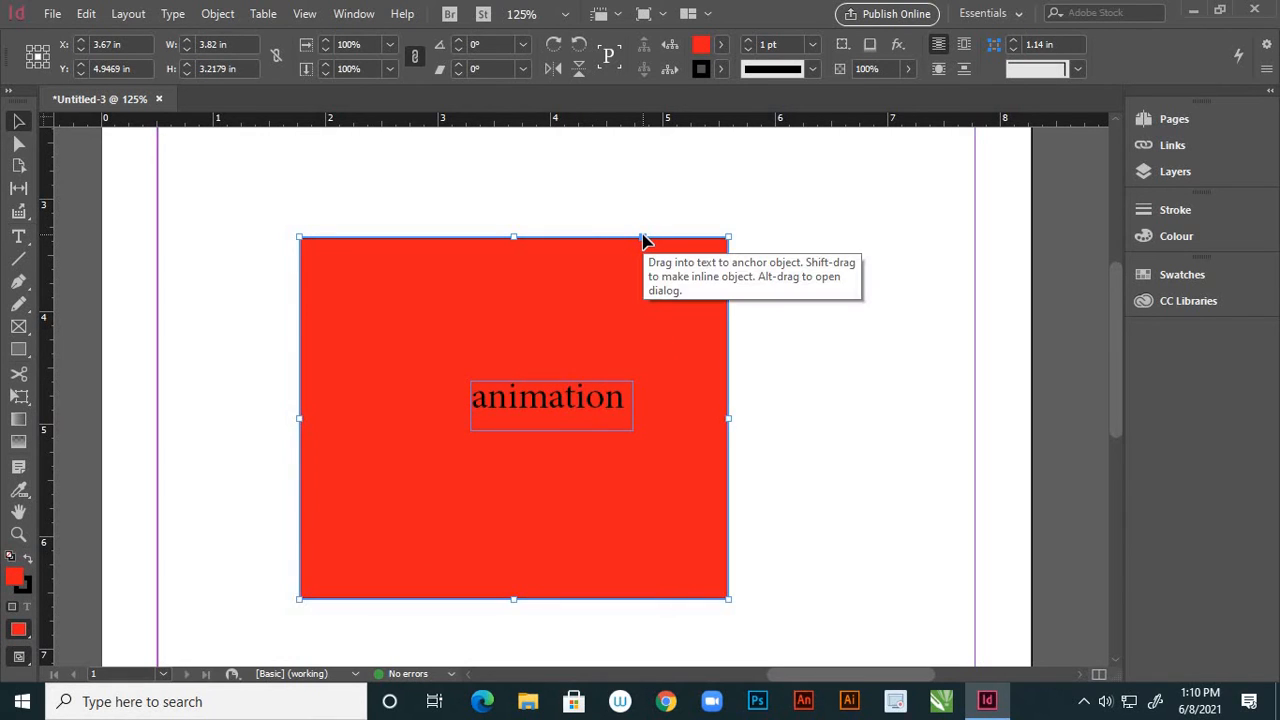
{"action": "scroll", "coordinate": [715, 467], "scroll_direction": "down", "scroll_amount": 1}
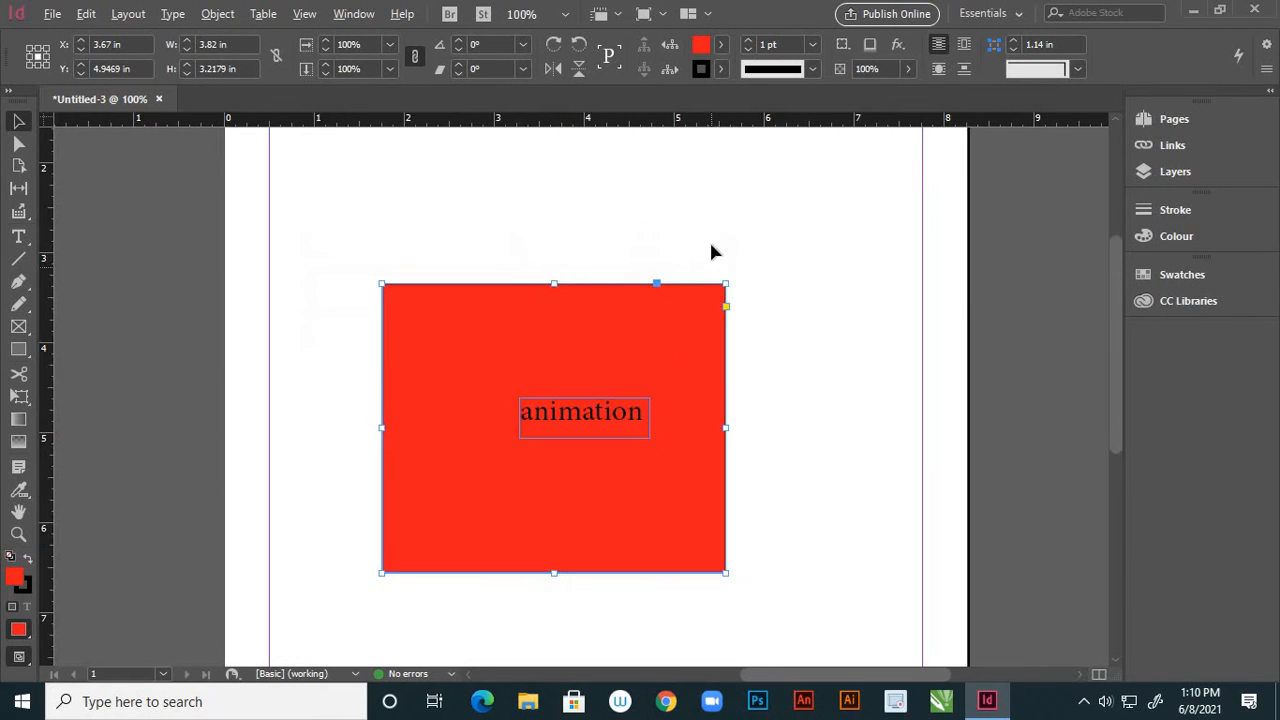
{"action": "scroll", "coordinate": [711, 245], "scroll_direction": "up", "scroll_amount": 1}
{"action": "key", "text": "alt"}
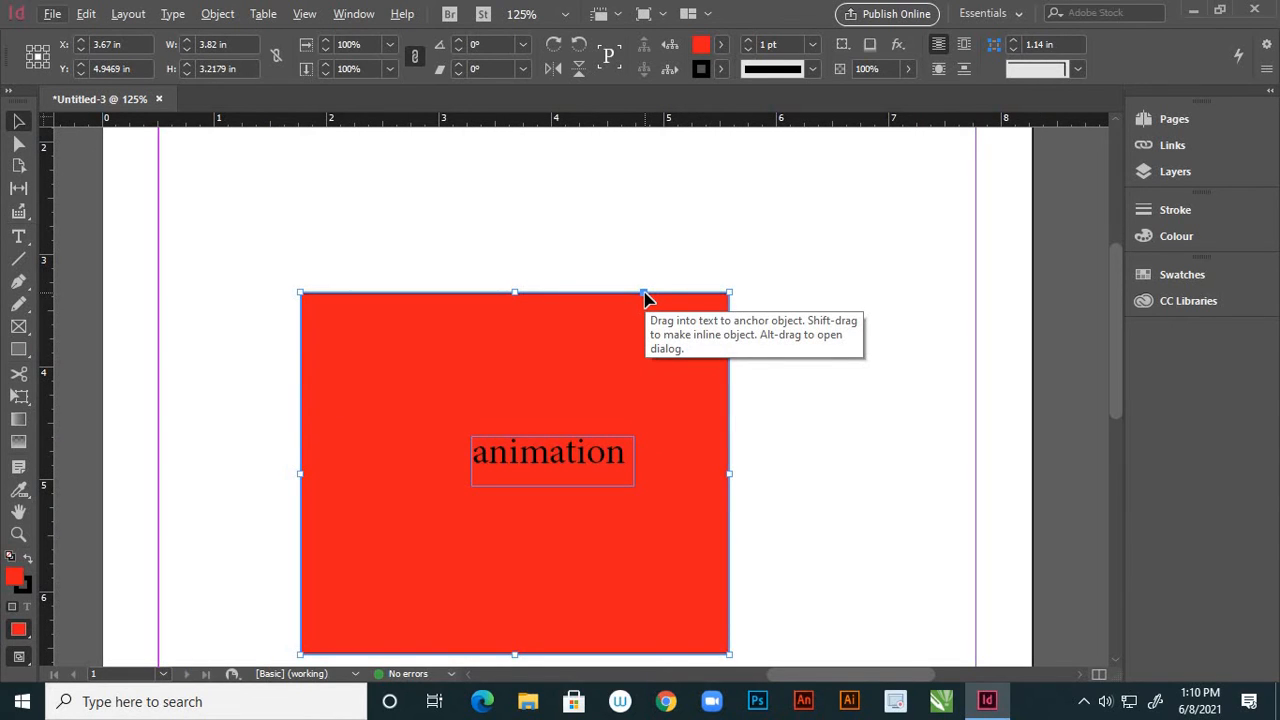
{"action": "key", "text": "alt"}
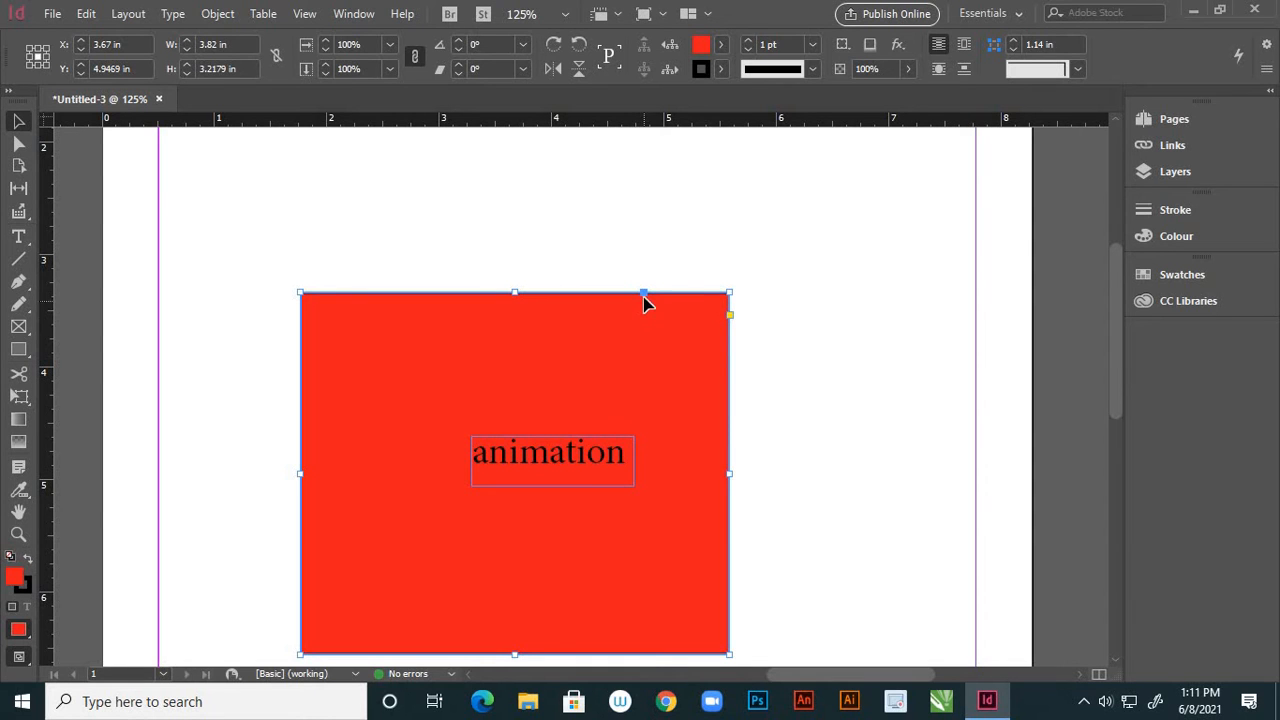
{"action": "left_click_drag", "start_coordinate": [642, 296], "coordinate": [608, 467]}
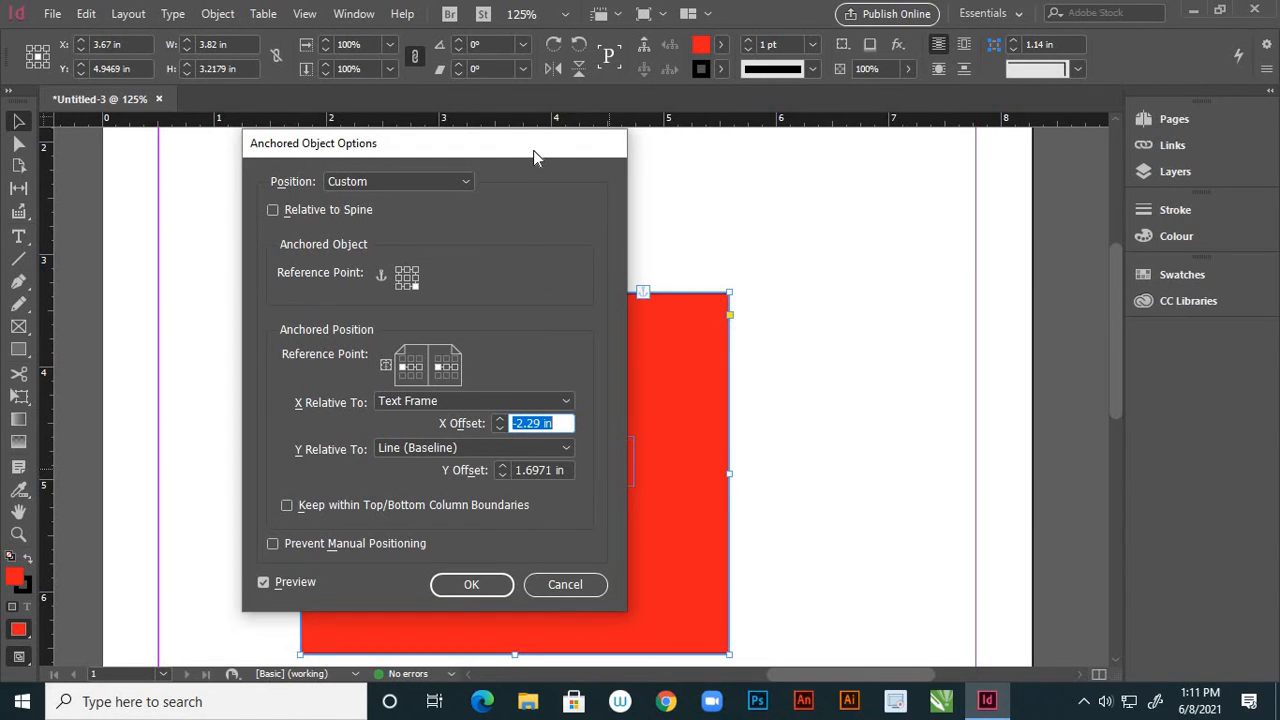
{"action": "left_click_drag", "start_coordinate": [536, 146], "coordinate": [1041, 202]}
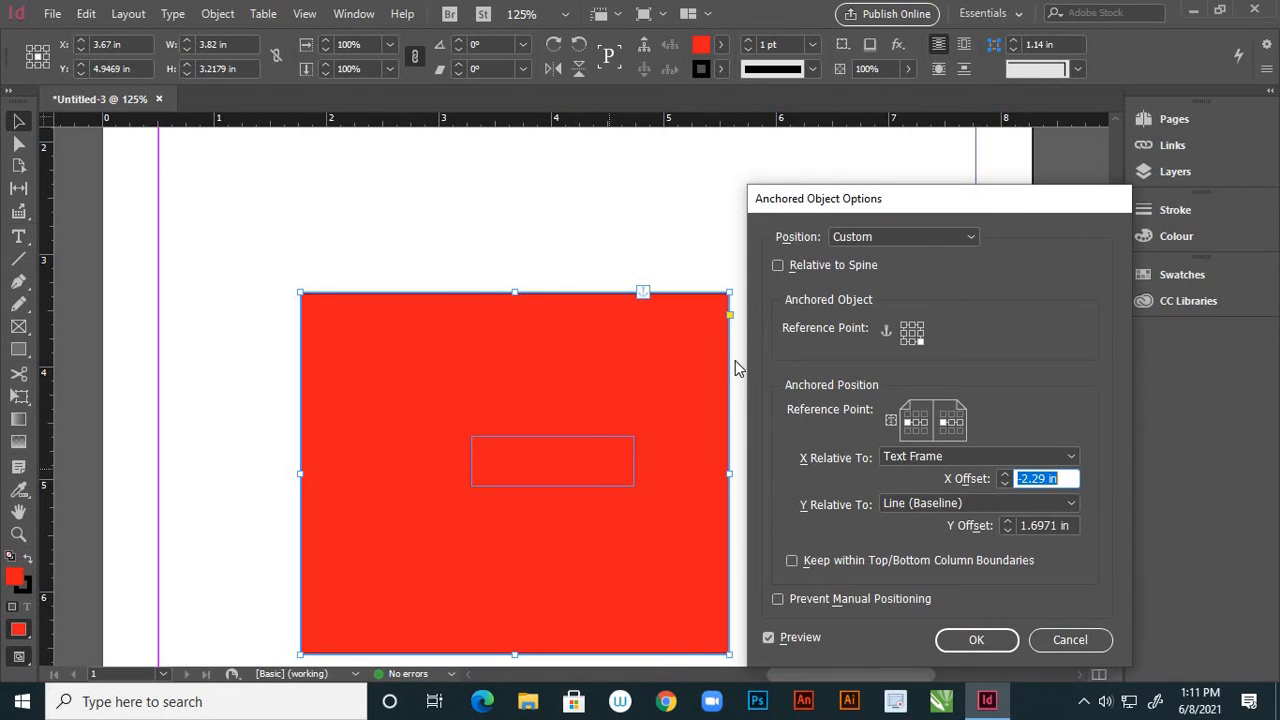
Turn on Relative to Spine and try the centre, middle-right and top-centre reference points for the anchored rectangle.
{"action": "left_click", "coordinate": [779, 266]}
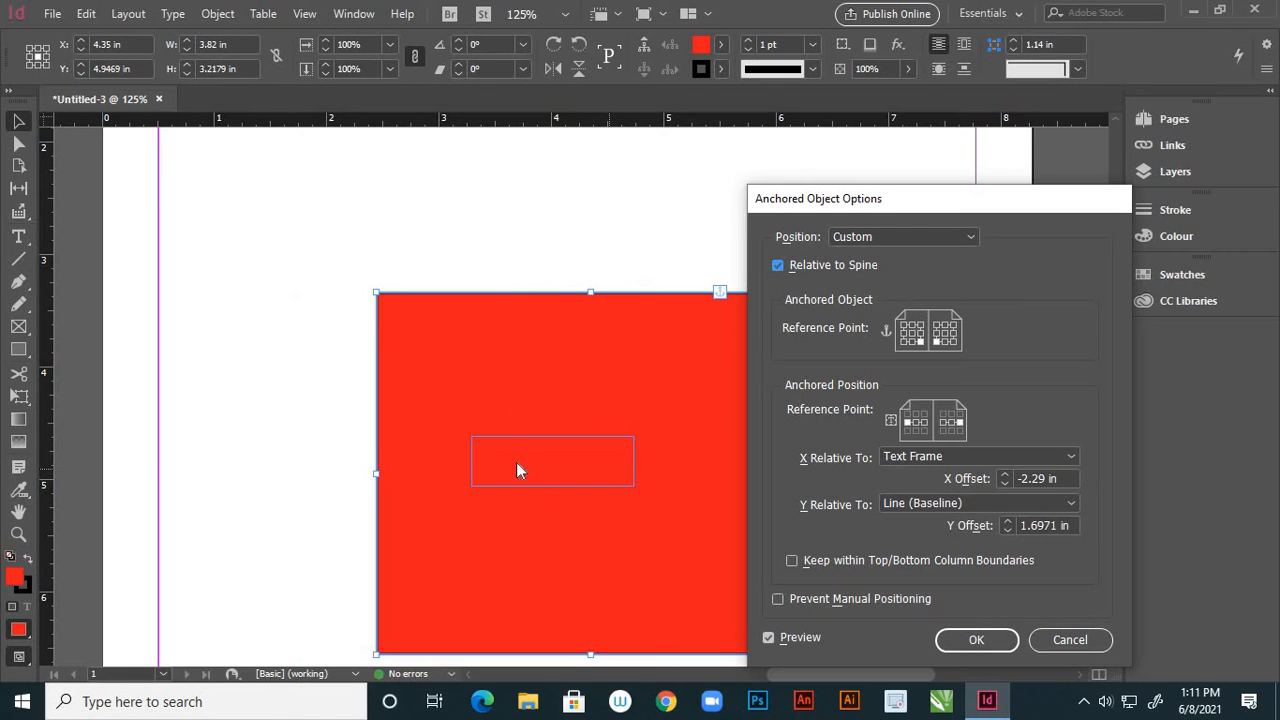
{"action": "left_click", "coordinate": [912, 338]}
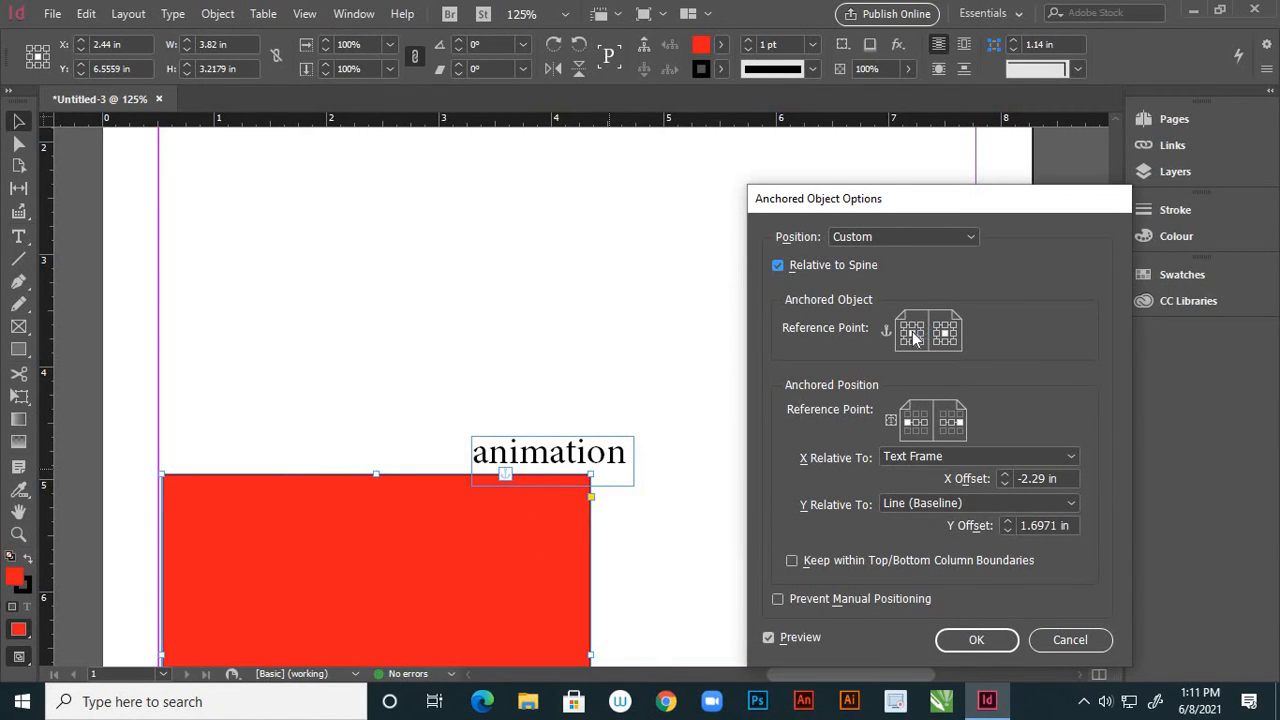
{"action": "left_click_drag", "start_coordinate": [942, 196], "coordinate": [942, 162]}
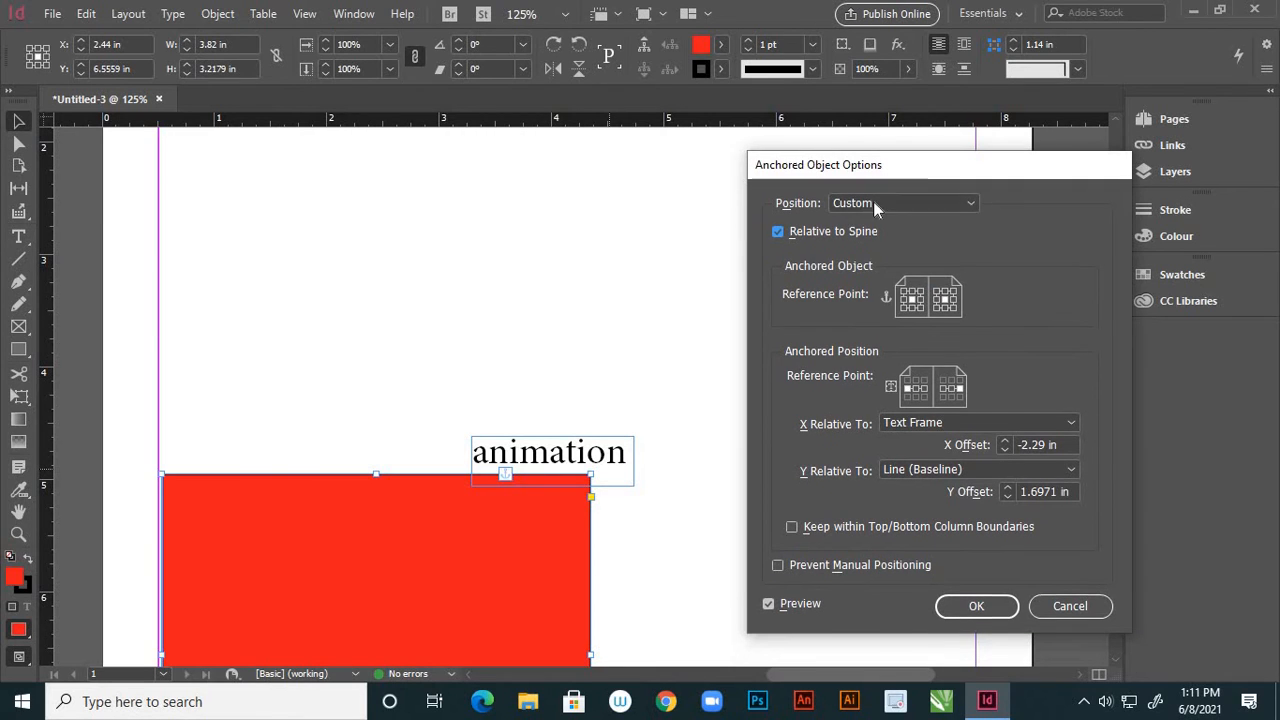
{"action": "left_click", "coordinate": [923, 301]}
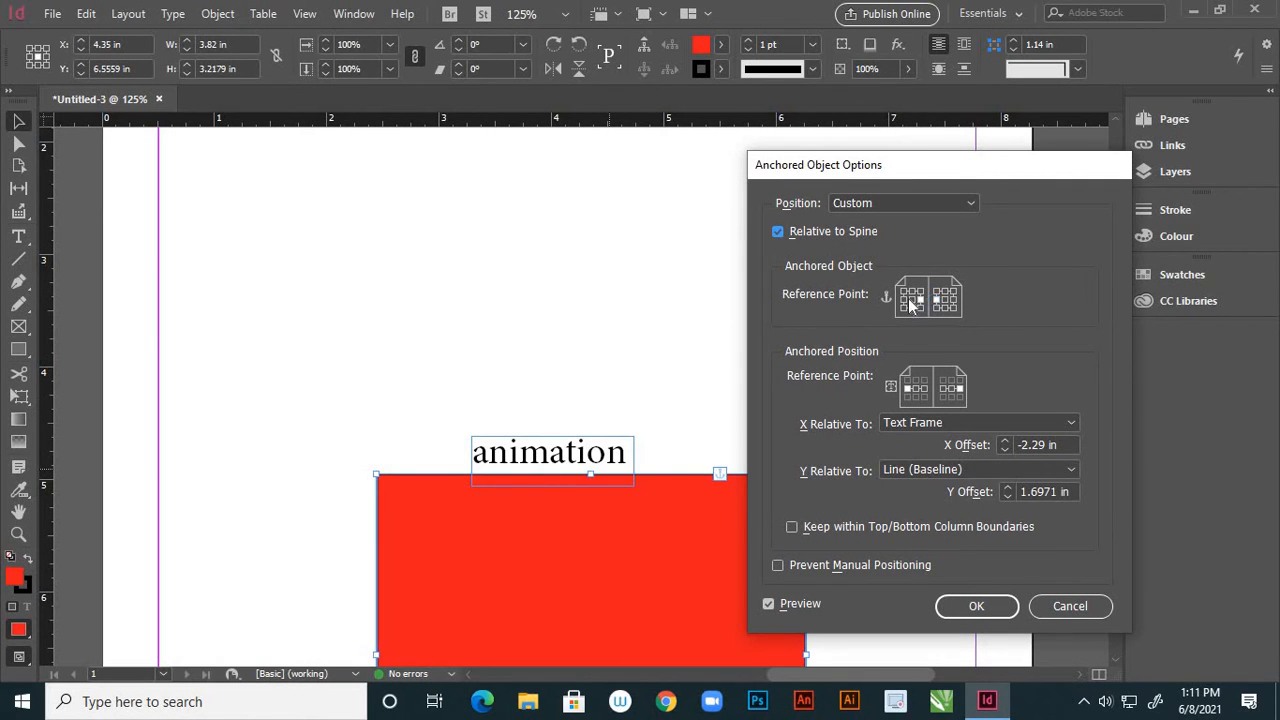
{"action": "left_click", "coordinate": [911, 302]}
{"action": "left_click", "coordinate": [912, 291]}
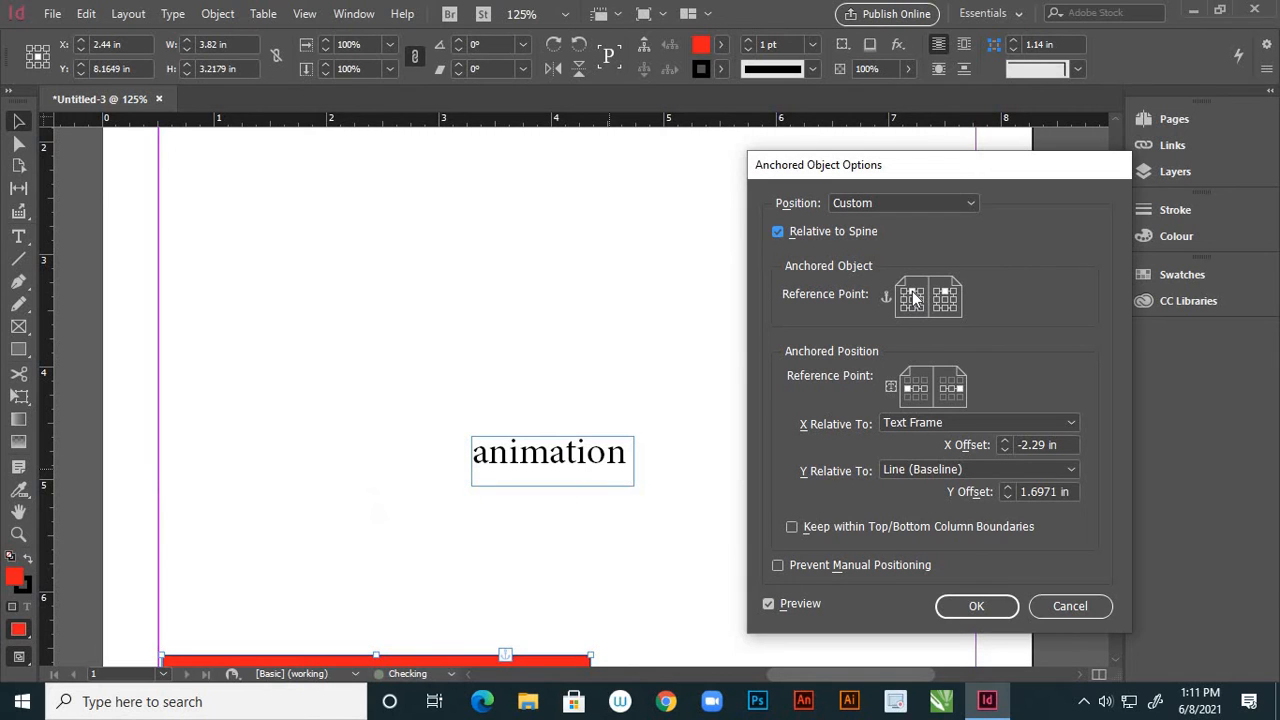
Try other anchored position reference points, and with Relative to Spine off, the top-left and top-right object reference points.
{"action": "left_click", "coordinate": [925, 390]}
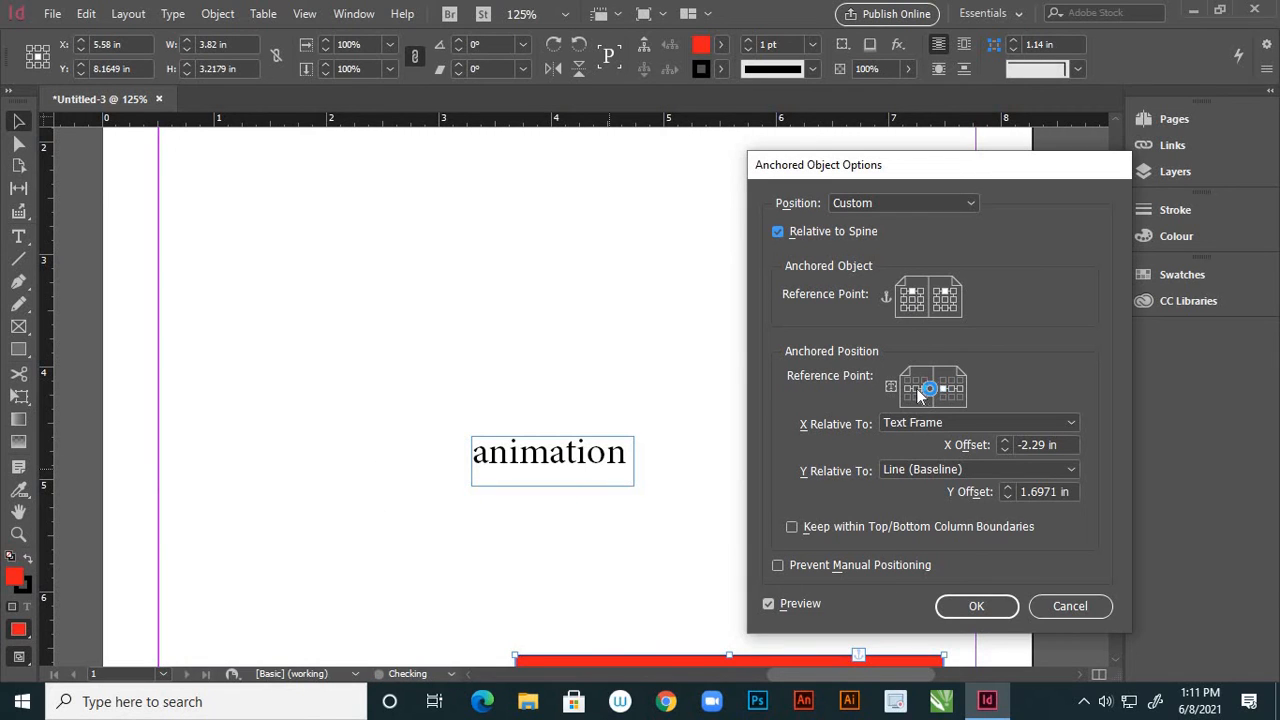
{"action": "left_click", "coordinate": [915, 389]}
{"action": "left_click", "coordinate": [910, 393]}
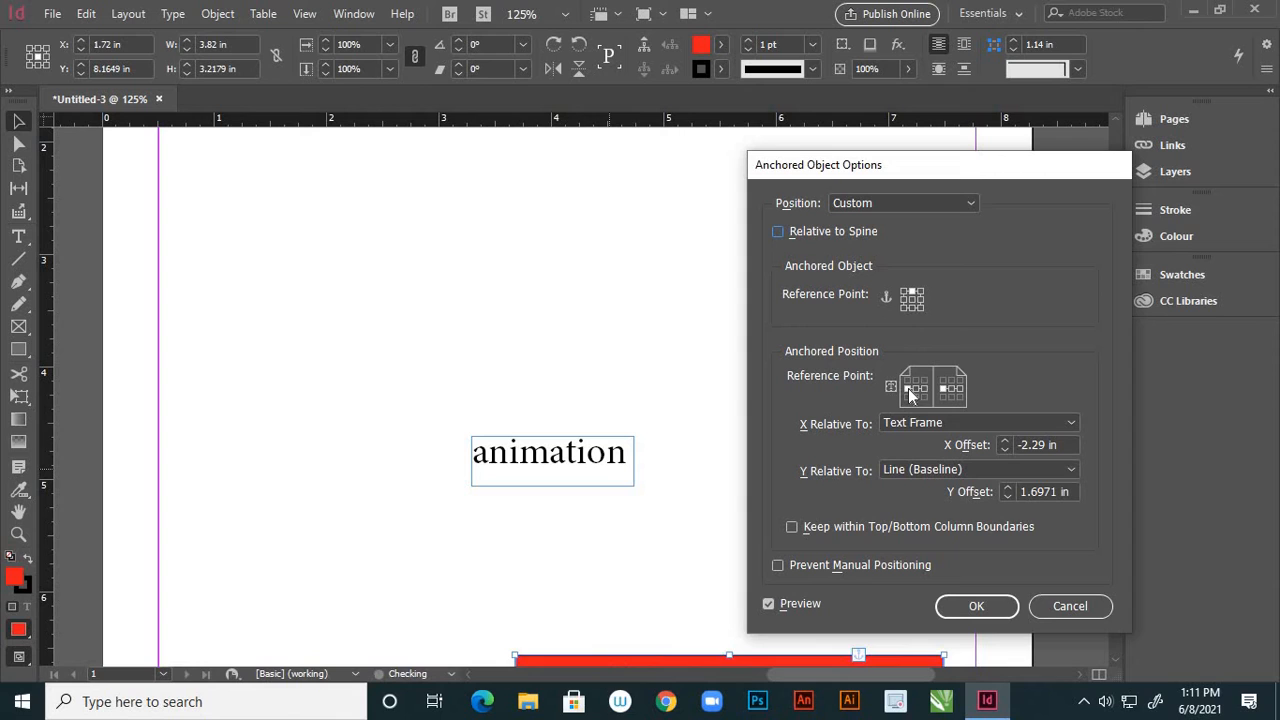
{"action": "left_click", "coordinate": [912, 306]}
{"action": "left_click", "coordinate": [909, 293]}
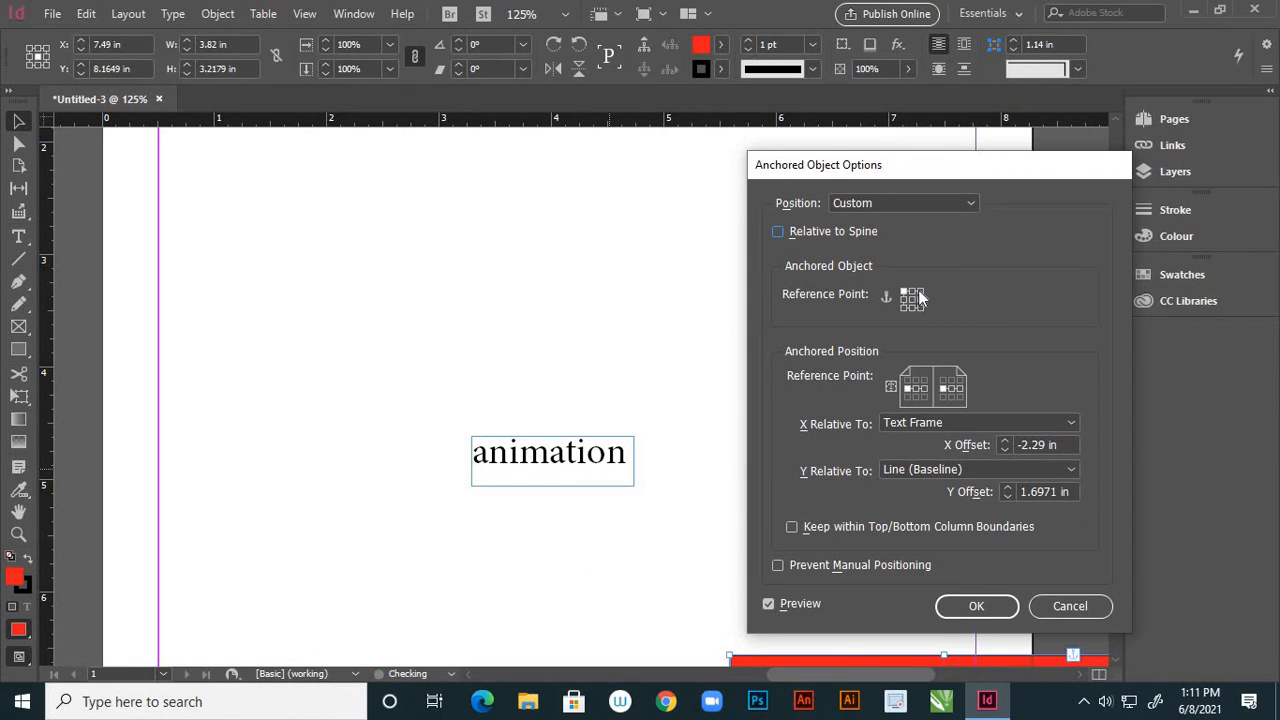
{"action": "left_click", "coordinate": [920, 293]}
Set the anchored position reference to middle right, turn on Relative to Spine, and centre the anchored object's reference point.
{"action": "left_click", "coordinate": [924, 389]}
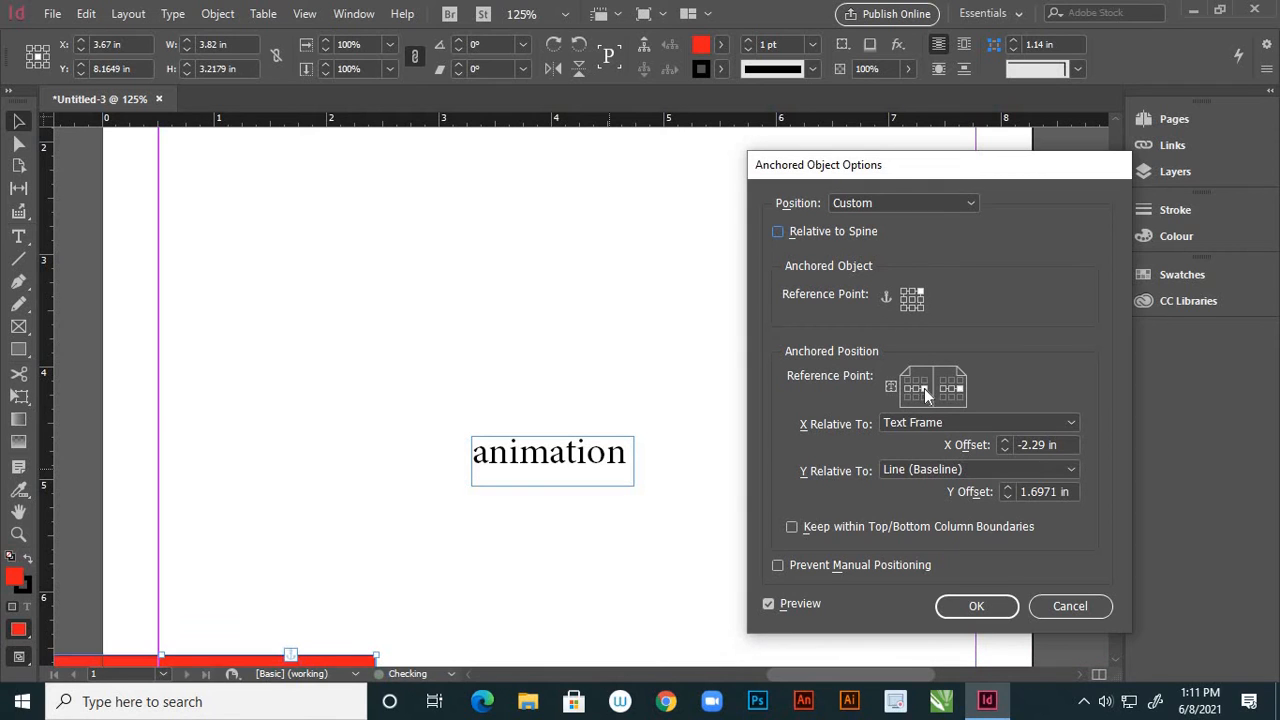
{"action": "left_click", "coordinate": [778, 232]}
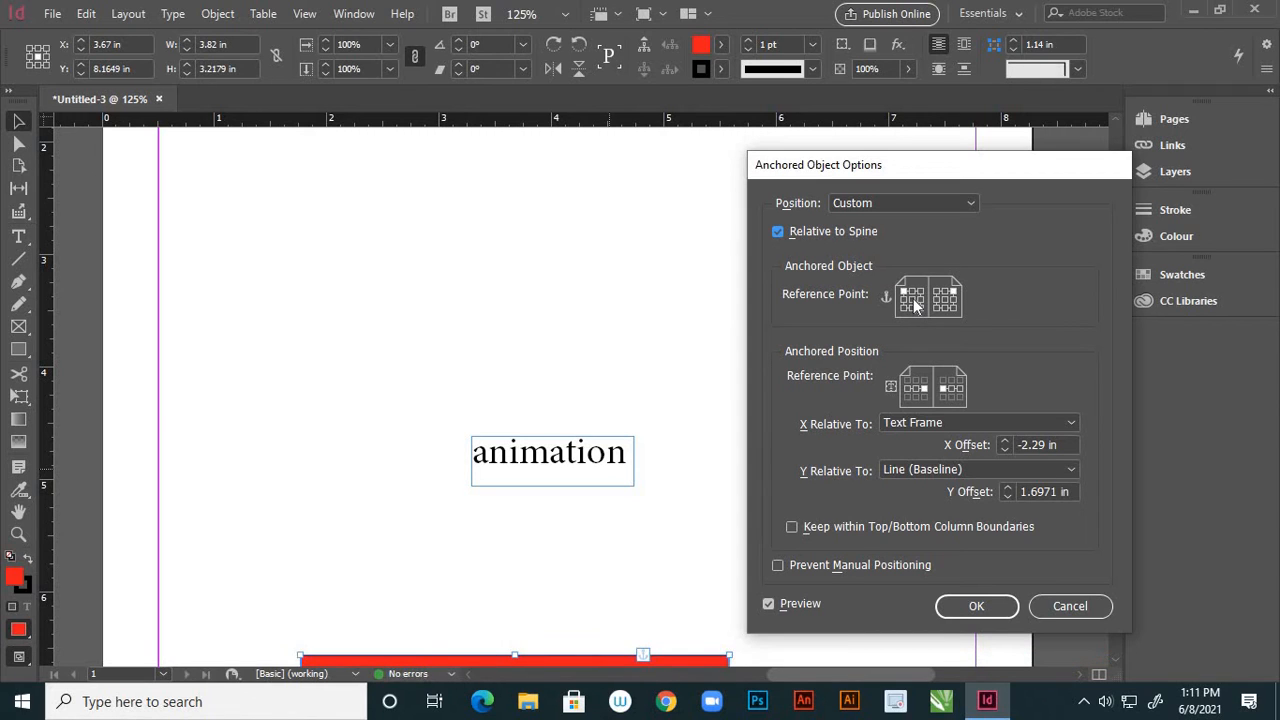
{"action": "left_click", "coordinate": [914, 303]}
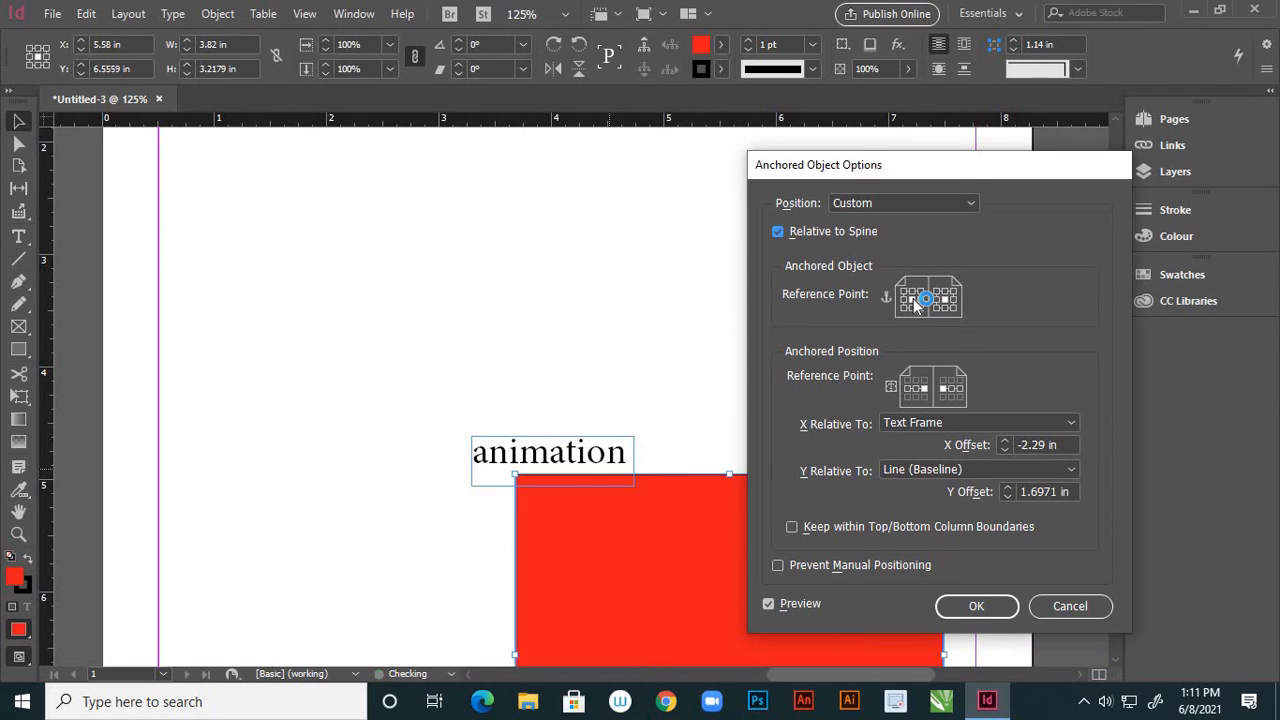
Switch the anchored rectangle's position type to Inline or Above Line and back to Custom.
{"action": "left_click", "coordinate": [972, 201]}
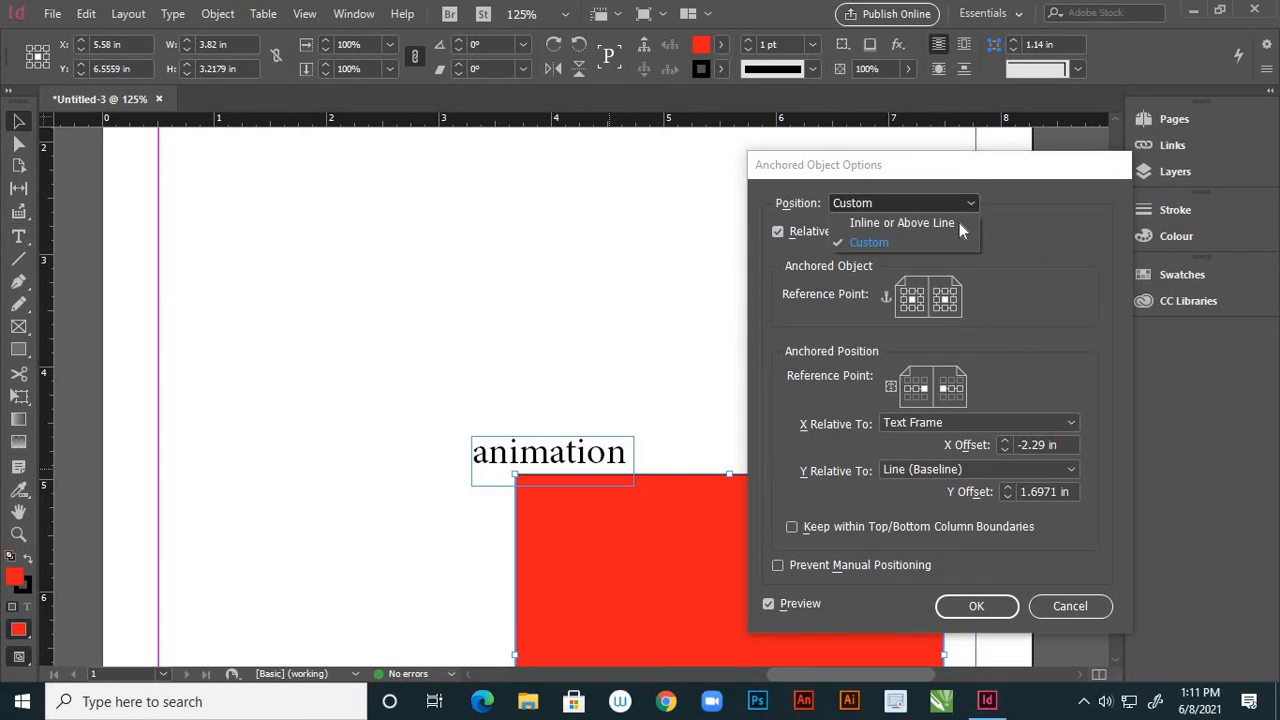
{"action": "left_click", "coordinate": [956, 223]}
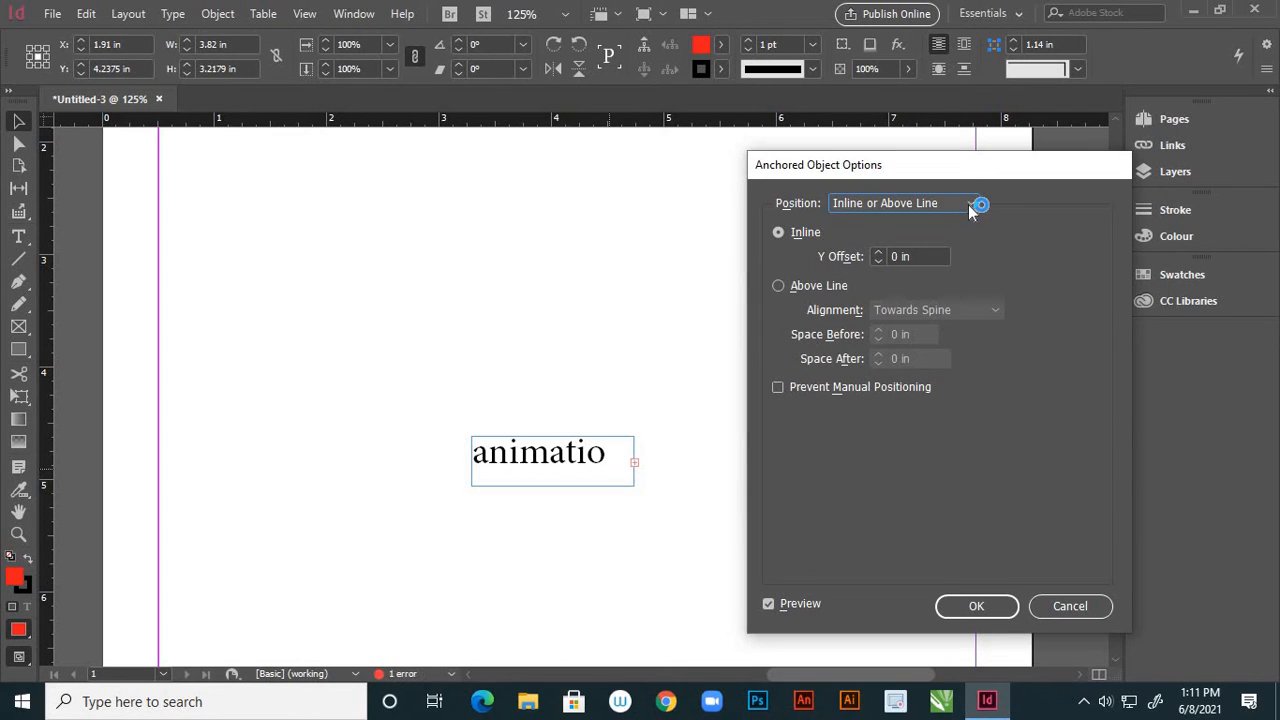
{"action": "left_click", "coordinate": [970, 203]}
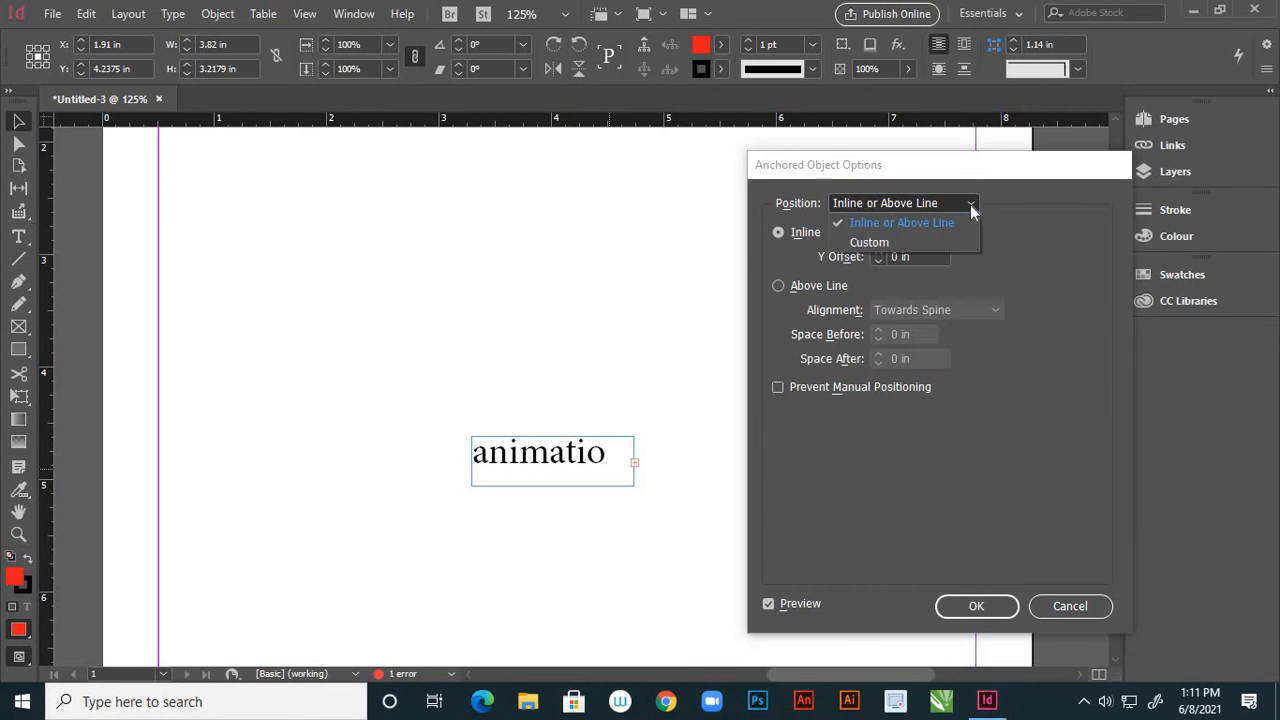
{"action": "left_click", "coordinate": [905, 243]}
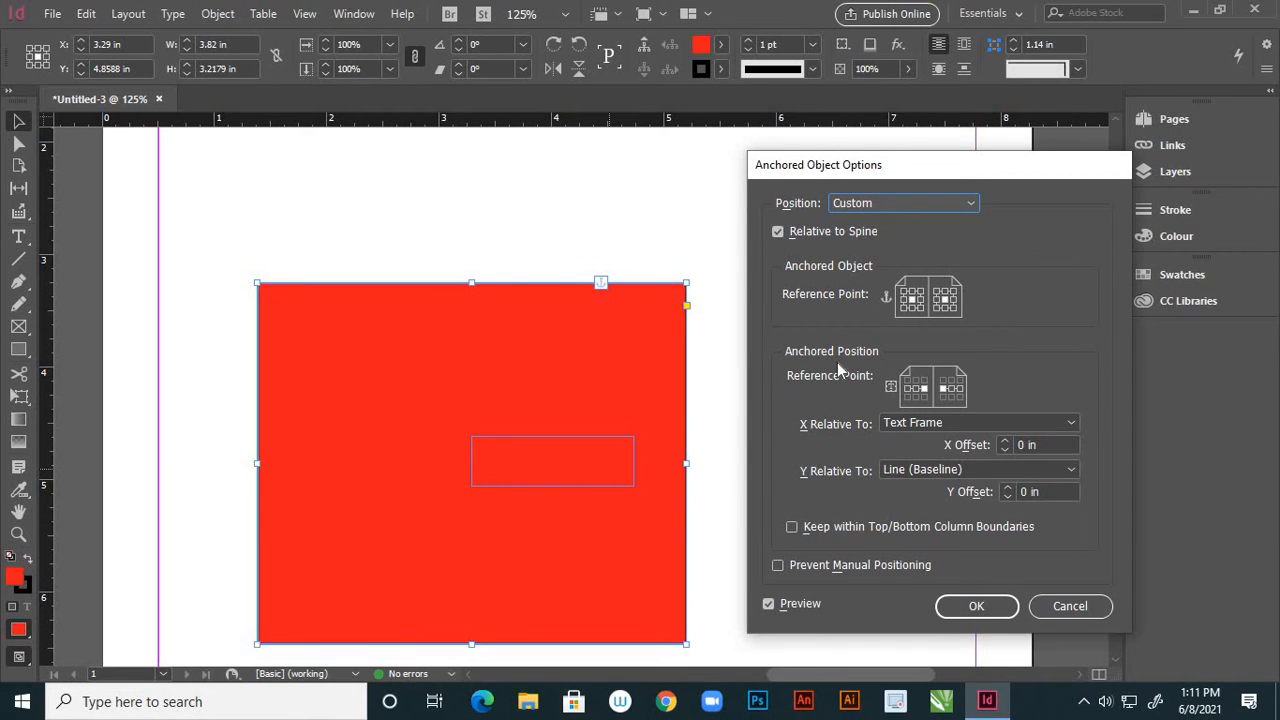
Keep the rectangle within the top/bottom column boundaries and increase its X offset to 1.25 in.
{"action": "left_click", "coordinate": [792, 526]}
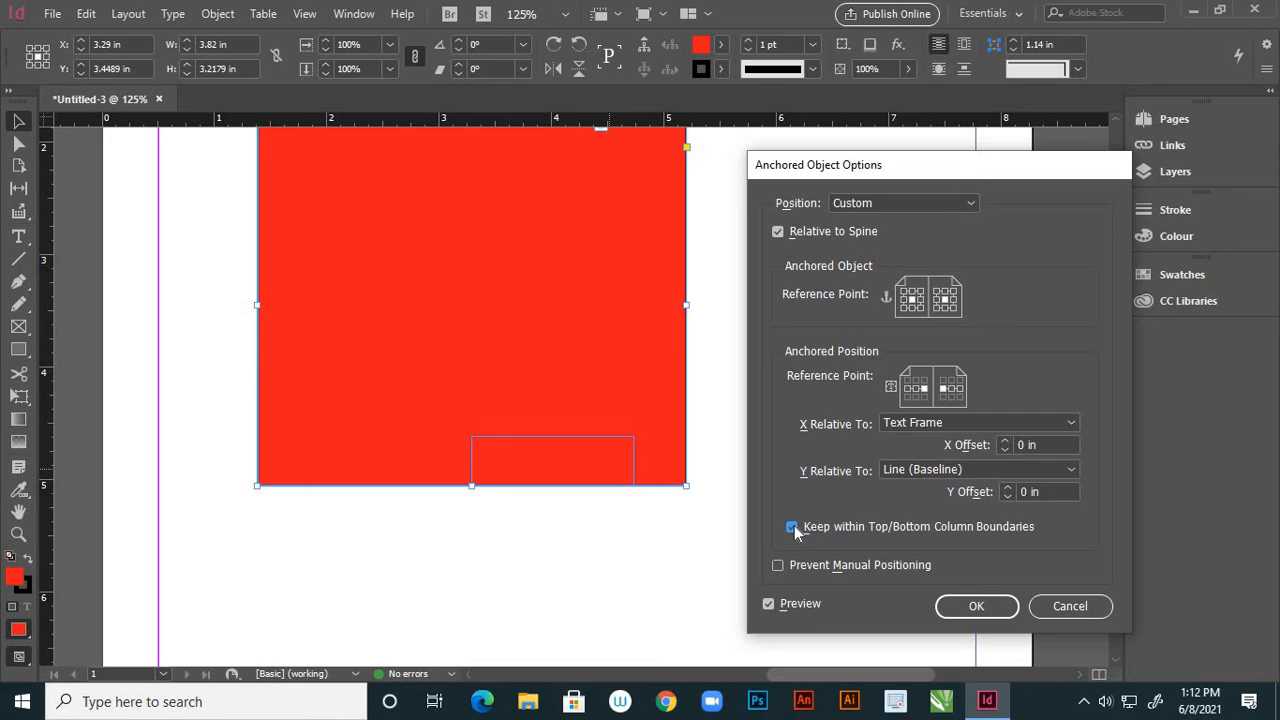
{"action": "left_click", "coordinate": [1006, 442]}
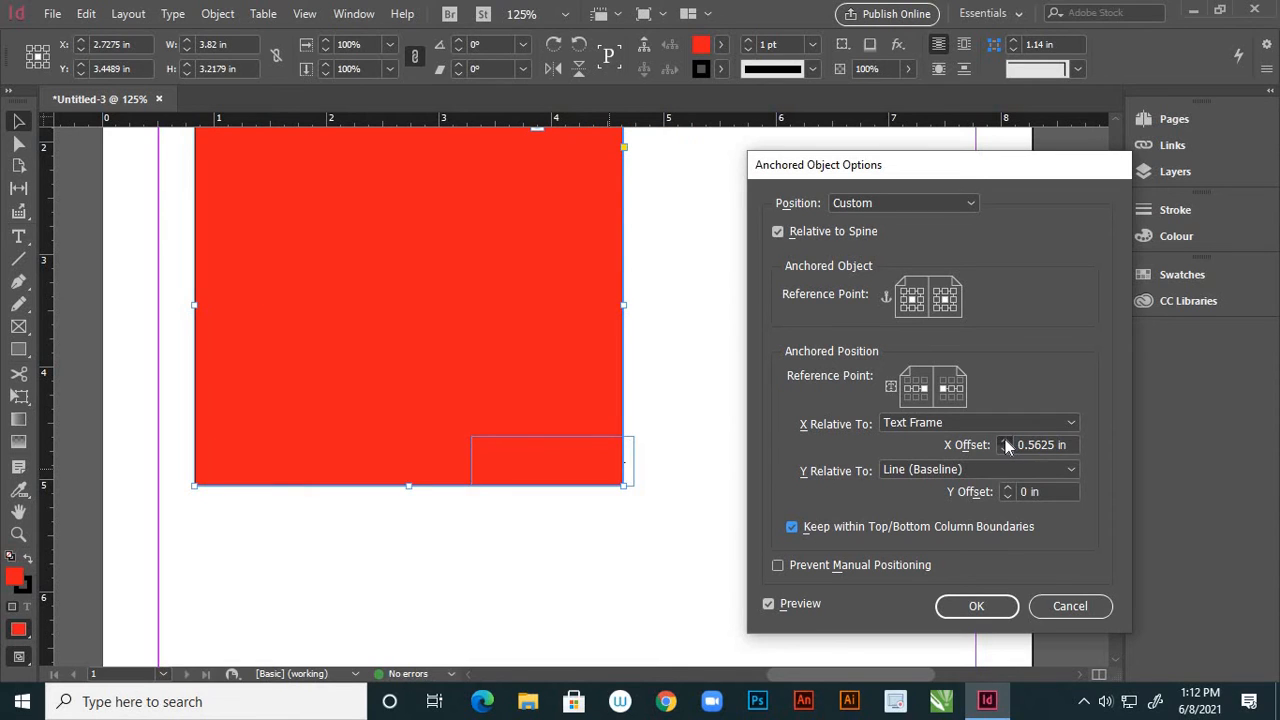
{"action": "left_click", "coordinate": [1006, 442]}
{"action": "left_click", "coordinate": [1006, 442]}
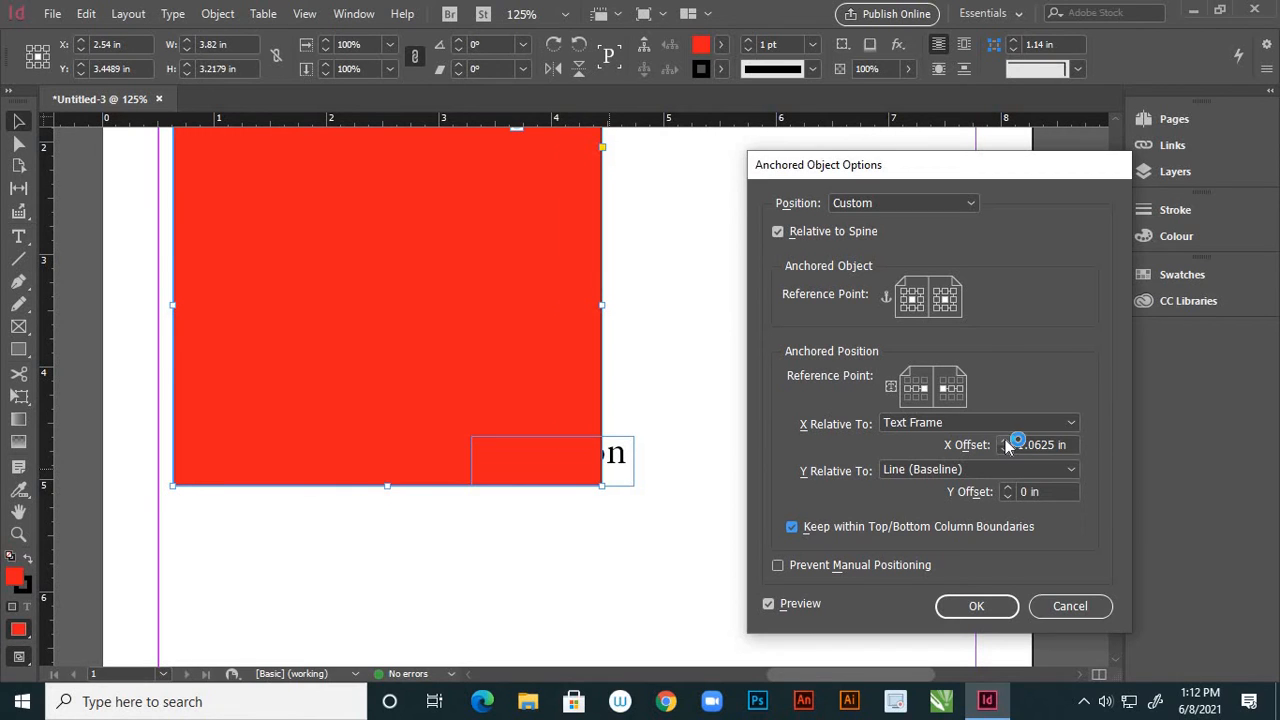
{"action": "left_click", "coordinate": [1006, 442]}
{"action": "left_click", "coordinate": [1006, 442]}
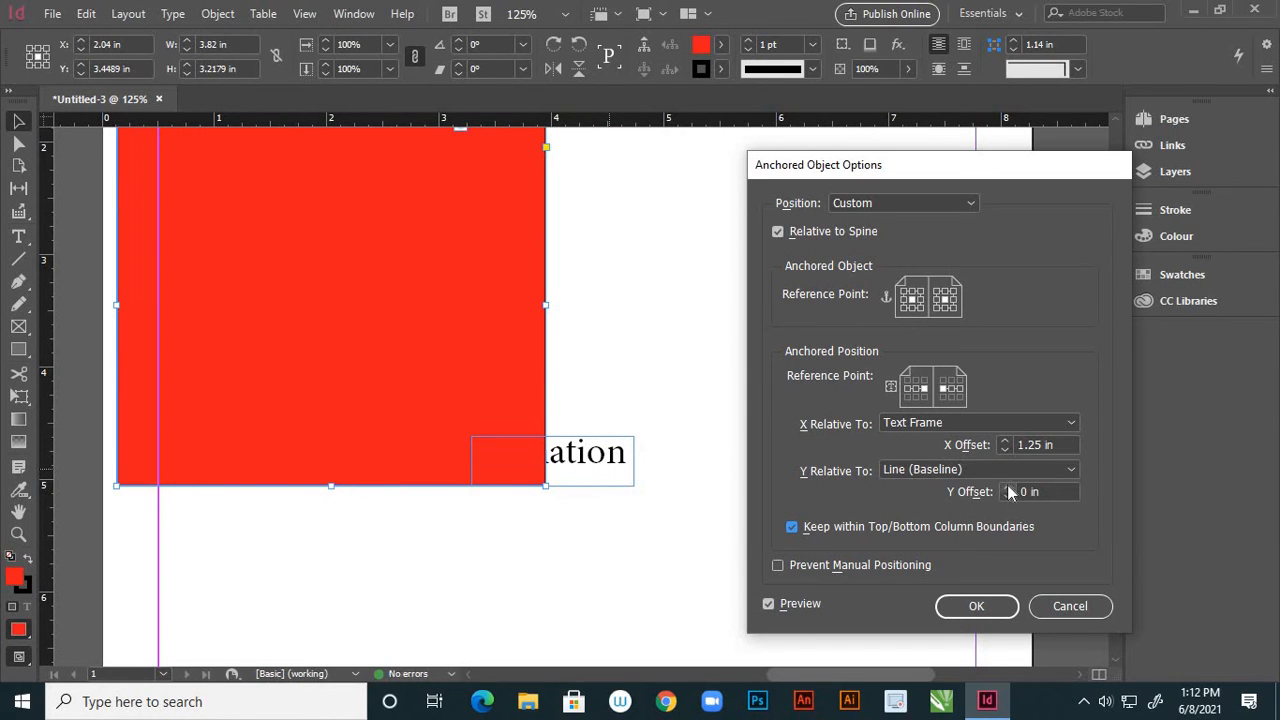
Step the Y offset up and back to 0 in, and toggle Prevent Manual Positioning on and off.
{"action": "left_click", "coordinate": [1008, 486]}
{"action": "left_click", "coordinate": [1007, 497]}
{"action": "left_click", "coordinate": [1007, 497]}
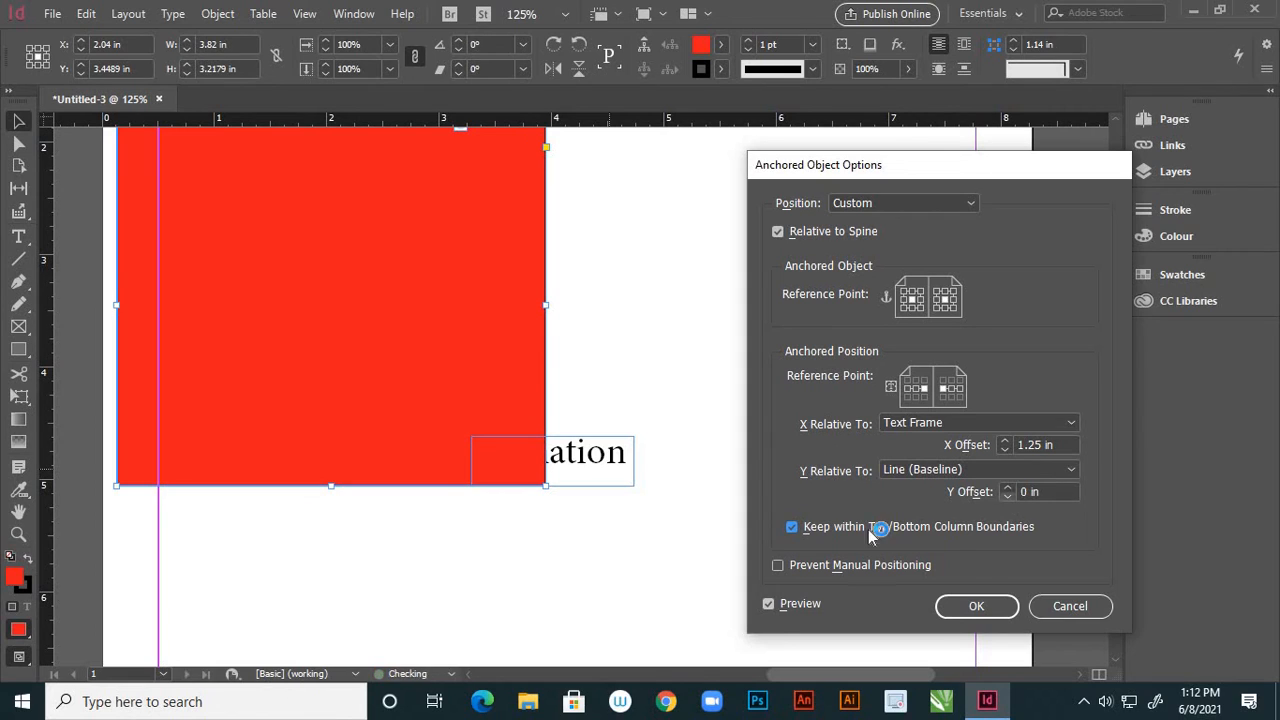
{"action": "left_click", "coordinate": [779, 567]}
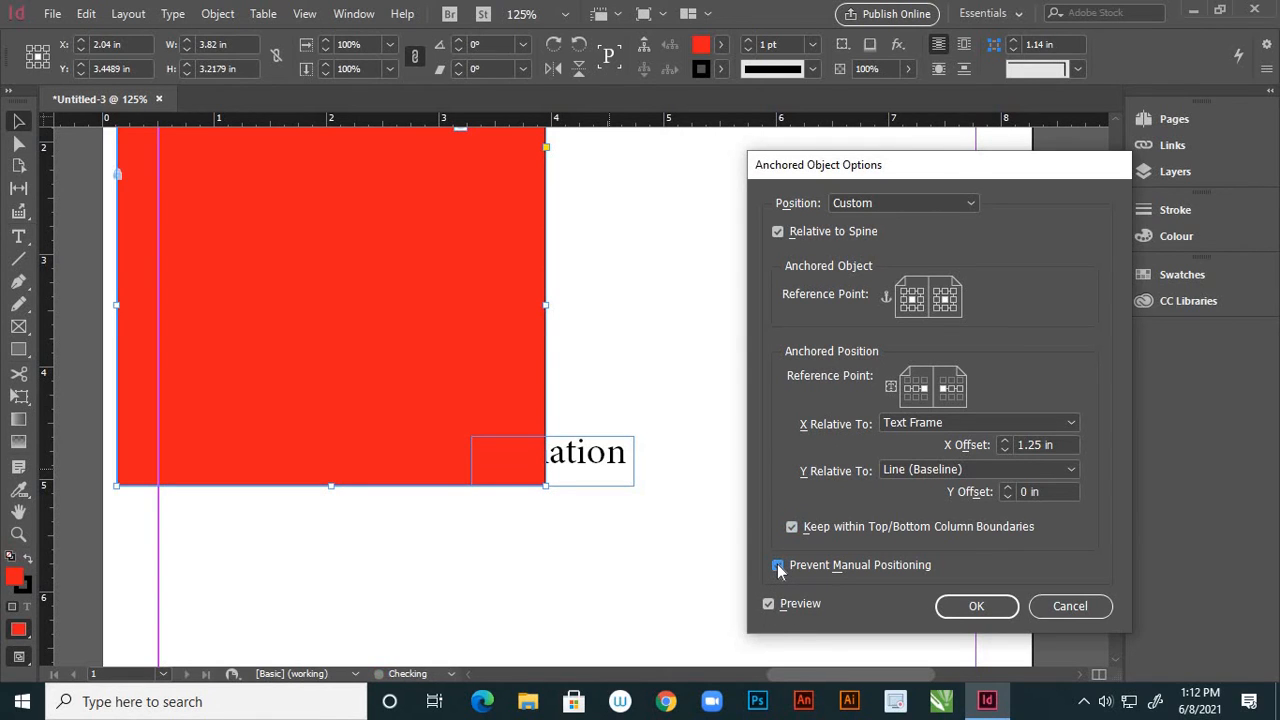
{"action": "left_click", "coordinate": [779, 567]}
Compare the artwork with the preview off and on, and apply the anchored object options.
{"action": "left_click", "coordinate": [770, 605]}
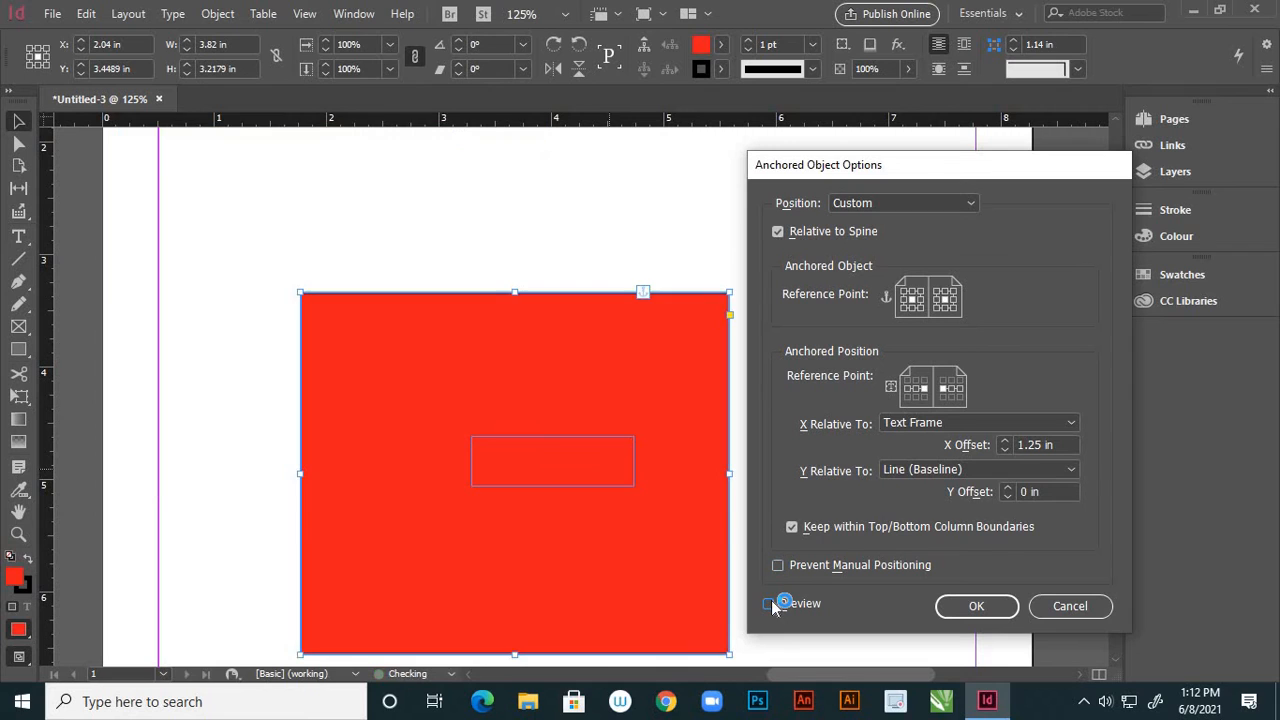
{"action": "left_click", "coordinate": [770, 605]}
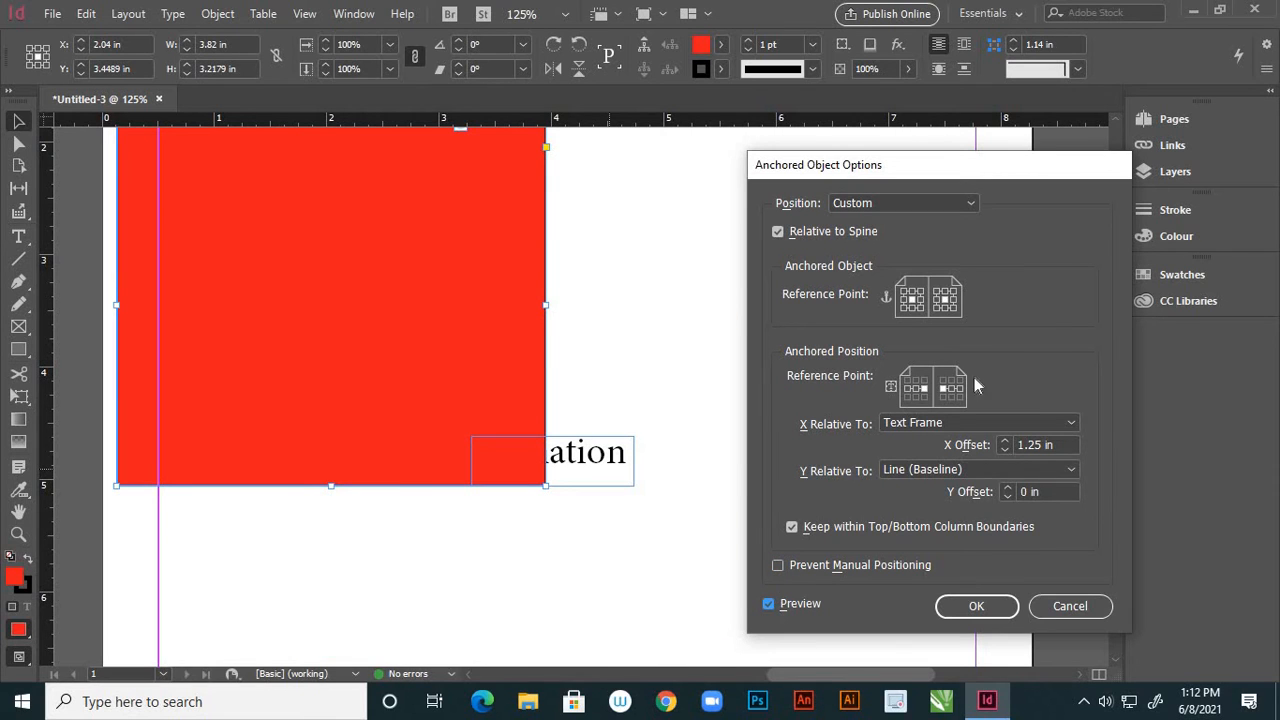
{"action": "left_click", "coordinate": [978, 607]}
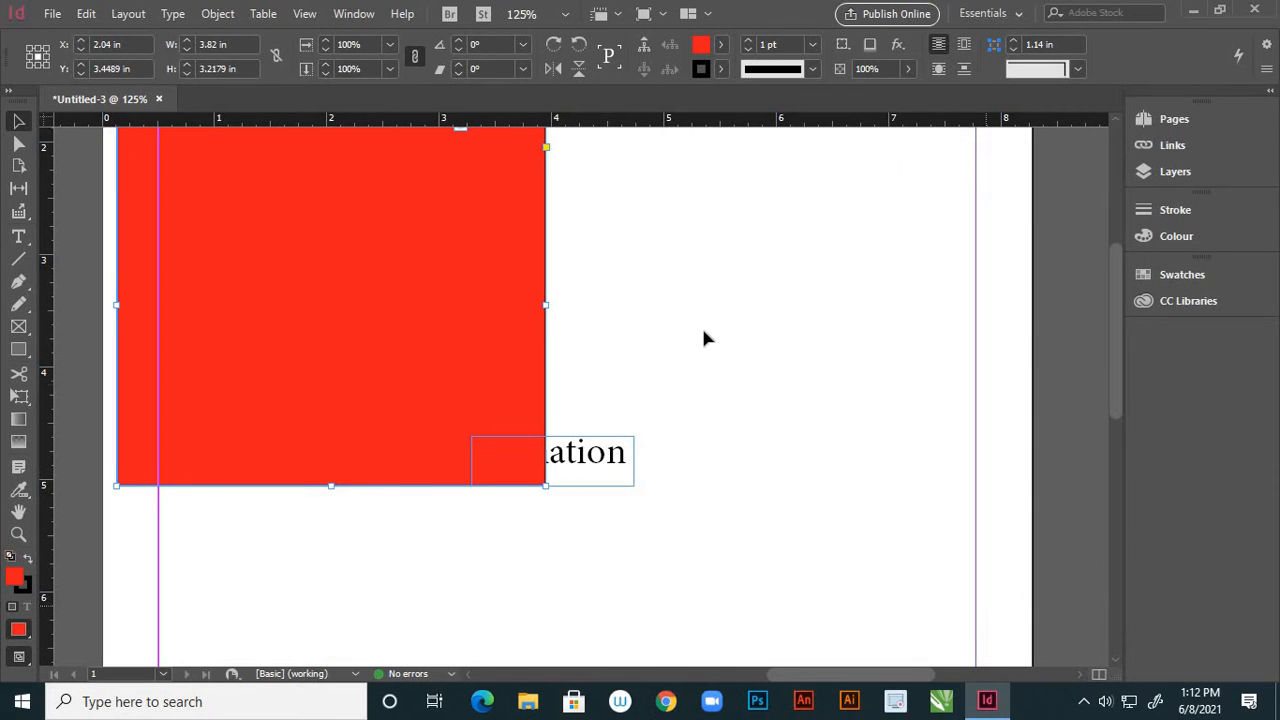
Delete the anchored red rectangle and the "animation" text frame from the page.
{"action": "left_click", "coordinate": [703, 337]}
{"action": "scroll", "coordinate": [714, 344], "scroll_direction": "down", "scroll_amount": 2}
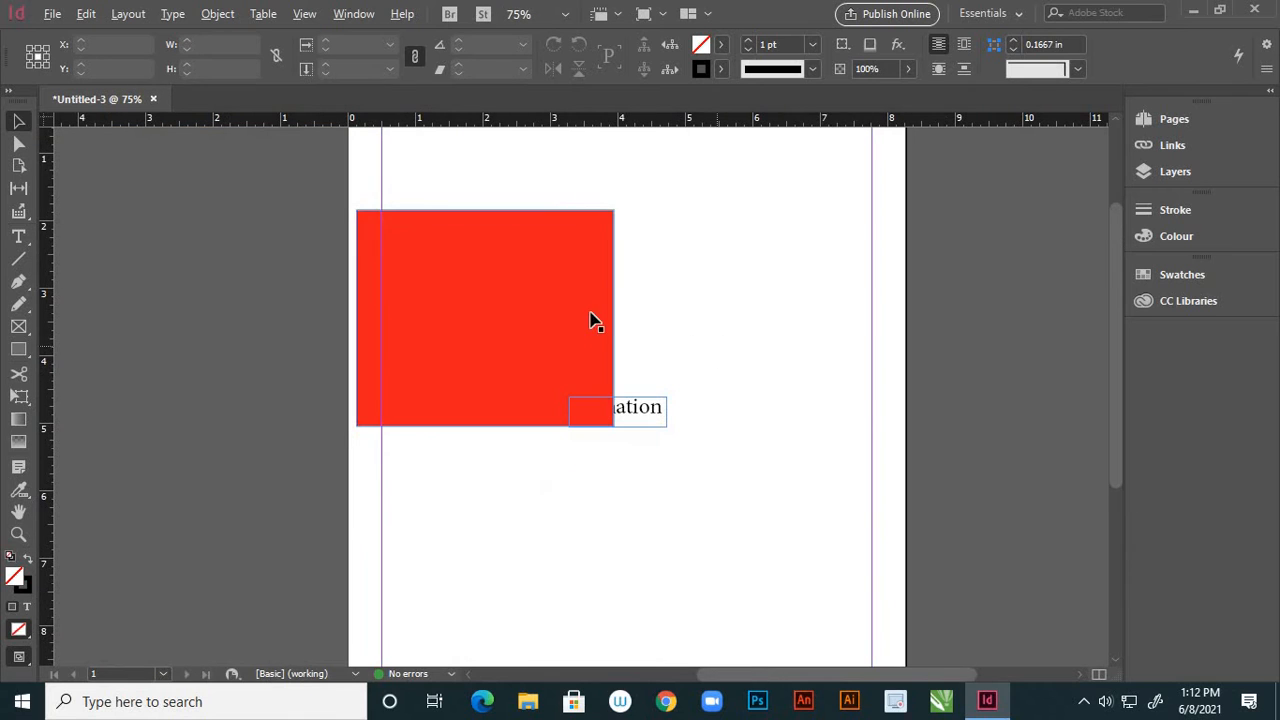
{"action": "left_click", "coordinate": [558, 228]}
{"action": "scroll", "coordinate": [560, 221], "scroll_direction": "up", "scroll_amount": 2}
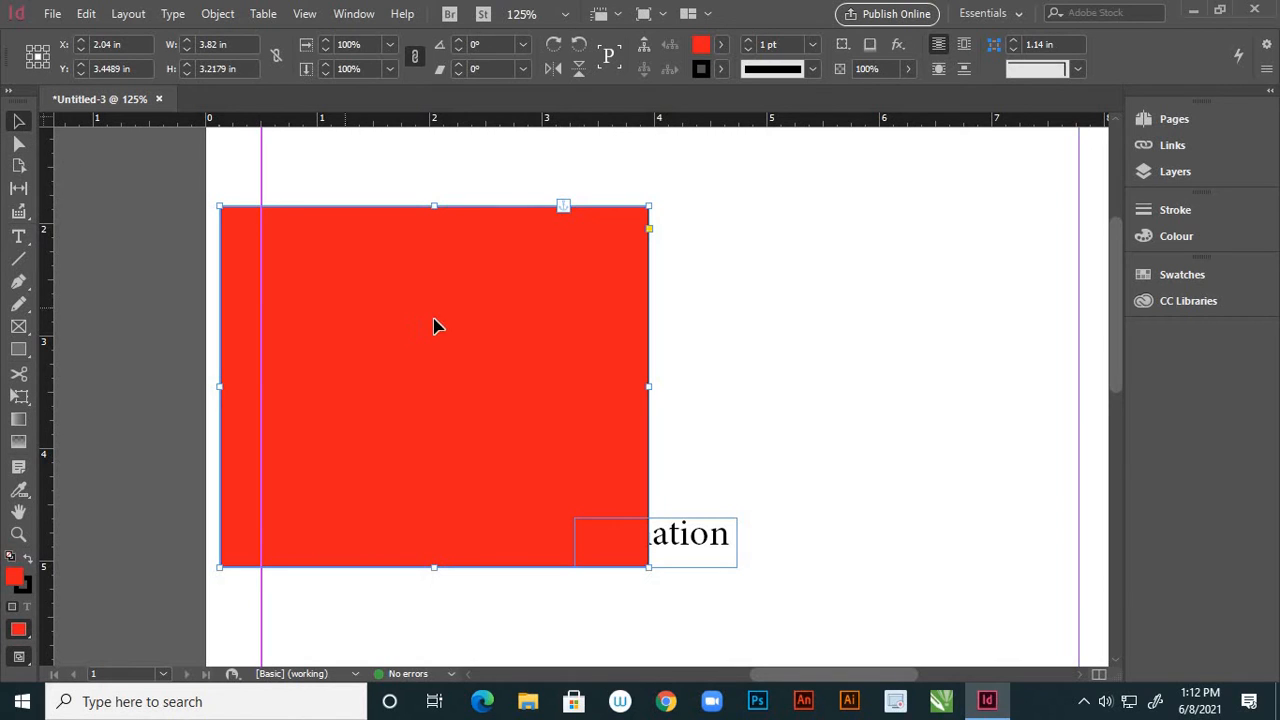
{"action": "key", "text": "Delete"}
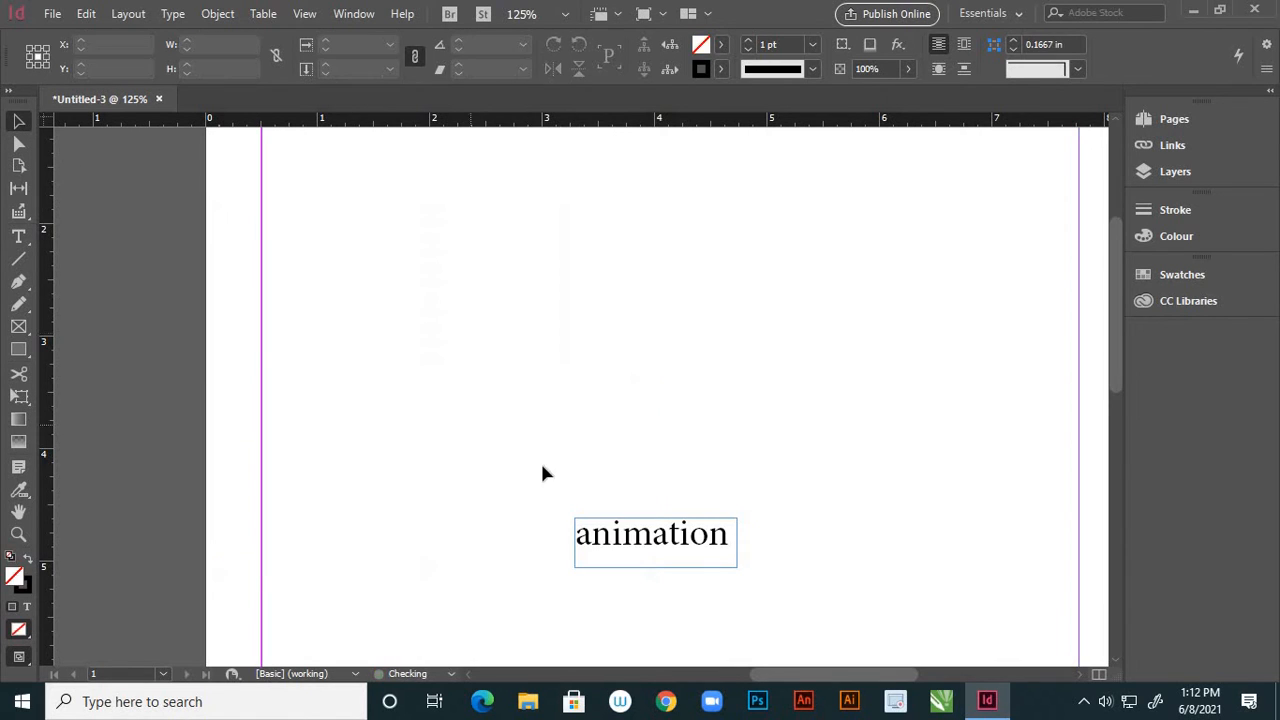
{"action": "left_click_drag", "start_coordinate": [546, 466], "coordinate": [797, 600]}
{"action": "key", "text": "Delete"}
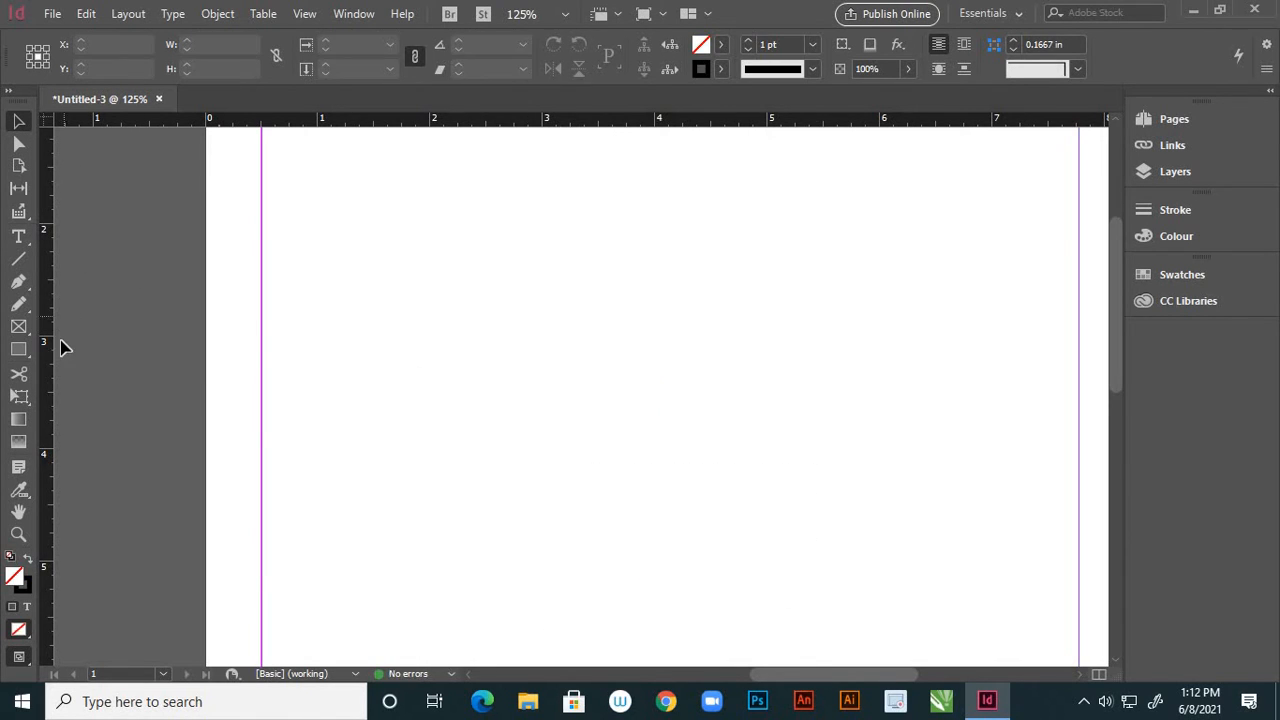
Draw a rectangle about 1.9 in wide and 1.49 in high on the empty page and fill it with red e41a18.
{"action": "left_click", "coordinate": [18, 349]}
{"action": "left_click_drag", "start_coordinate": [498, 299], "coordinate": [712, 466]}
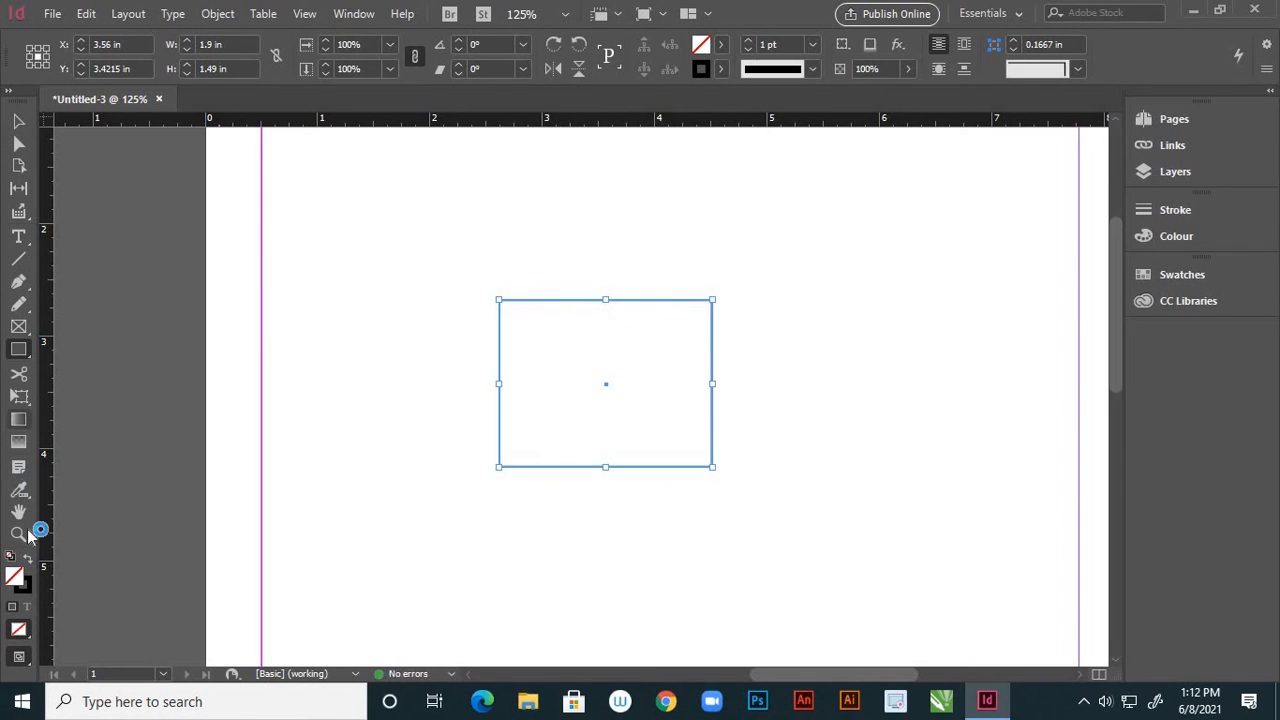
{"action": "double_click", "coordinate": [15, 580]}
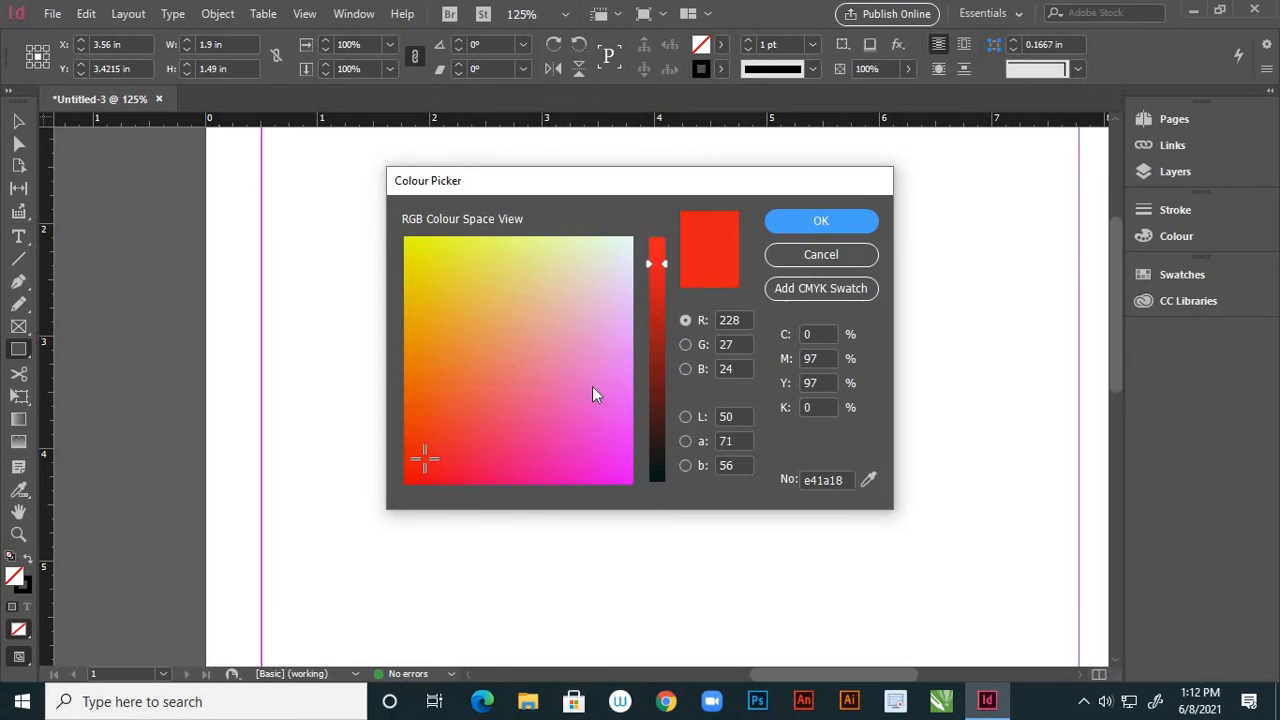
{"action": "left_click", "coordinate": [826, 221]}
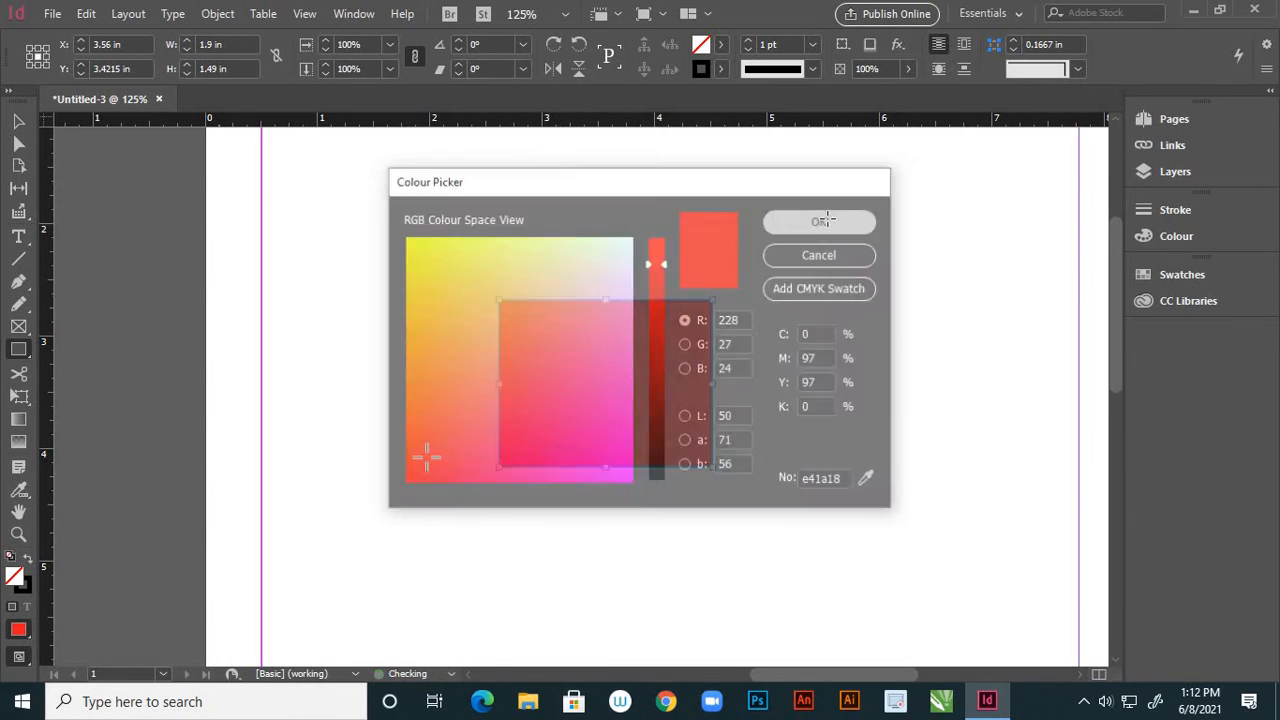
Open the Move options for the red rectangle and cancel them without entering an offset.
{"action": "left_click", "coordinate": [18, 121]}
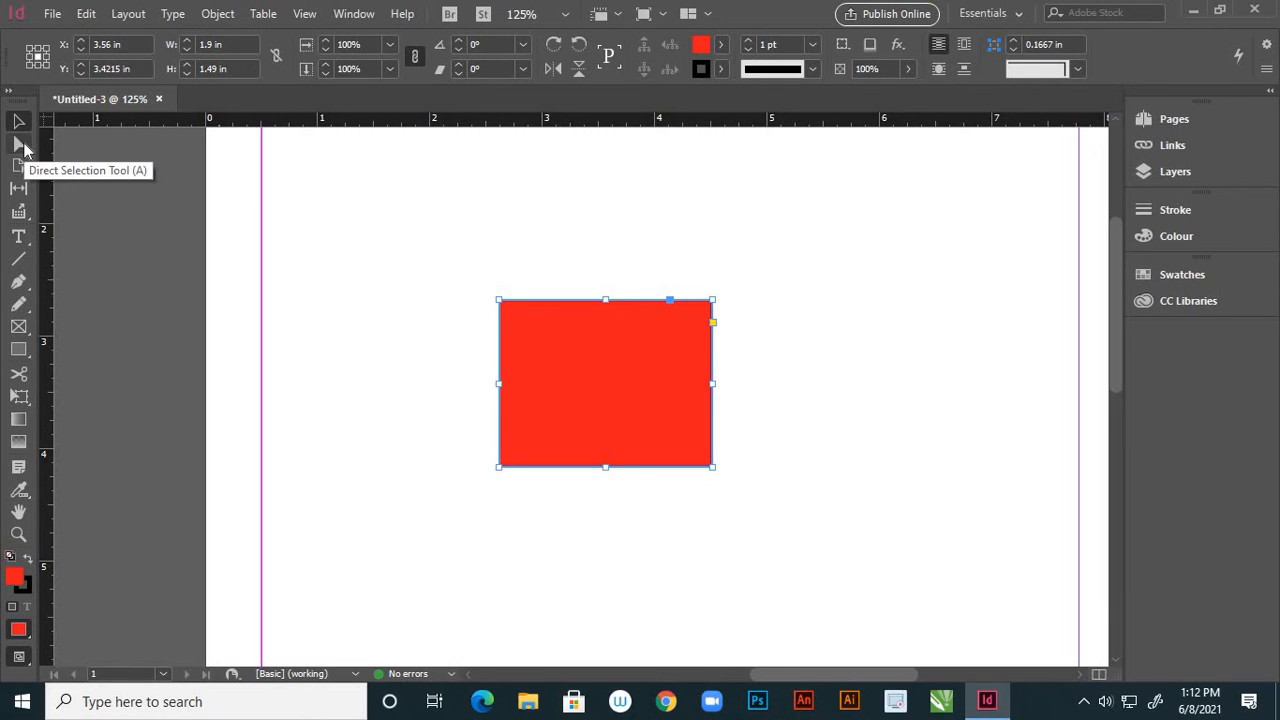
{"action": "left_click", "coordinate": [24, 146]}
{"action": "double_click", "coordinate": [20, 124]}
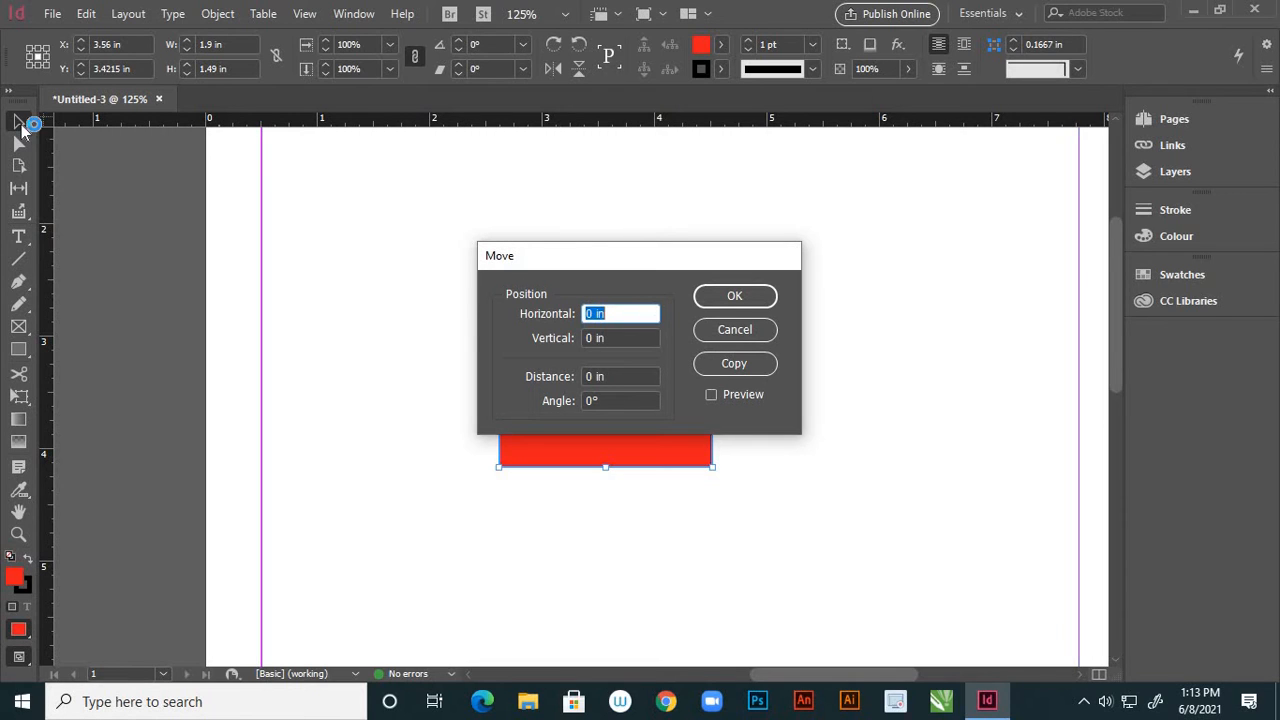
{"action": "left_click", "coordinate": [758, 331]}
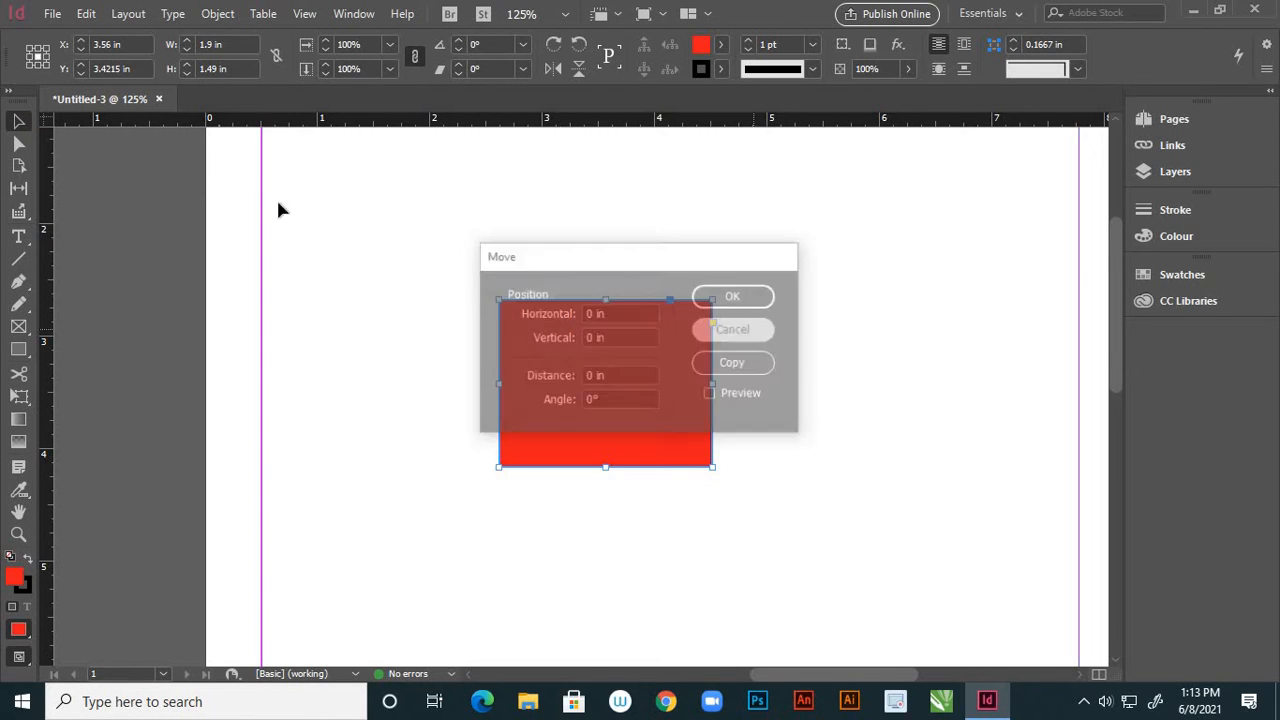
Move the red rectangle 5 in horizontally through the Move options, and undo the move.
{"action": "double_click", "coordinate": [20, 124]}
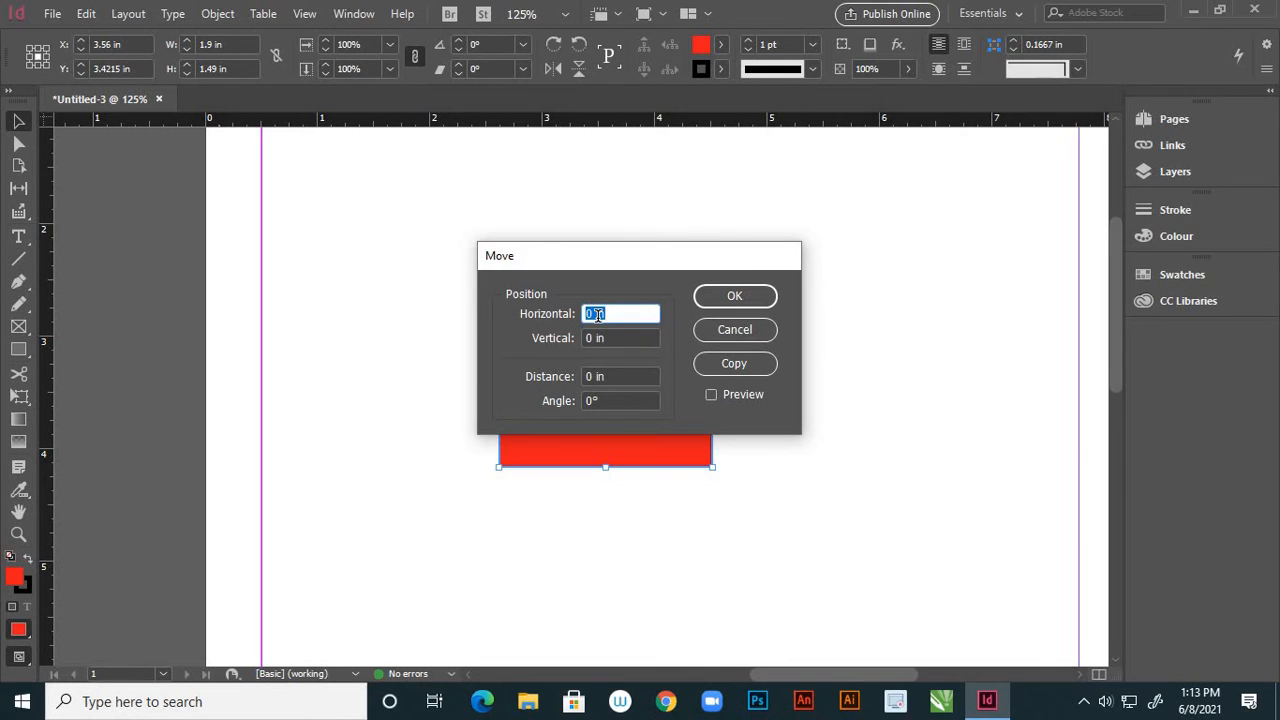
{"action": "type", "text": "5"}
{"action": "left_click", "coordinate": [741, 294]}
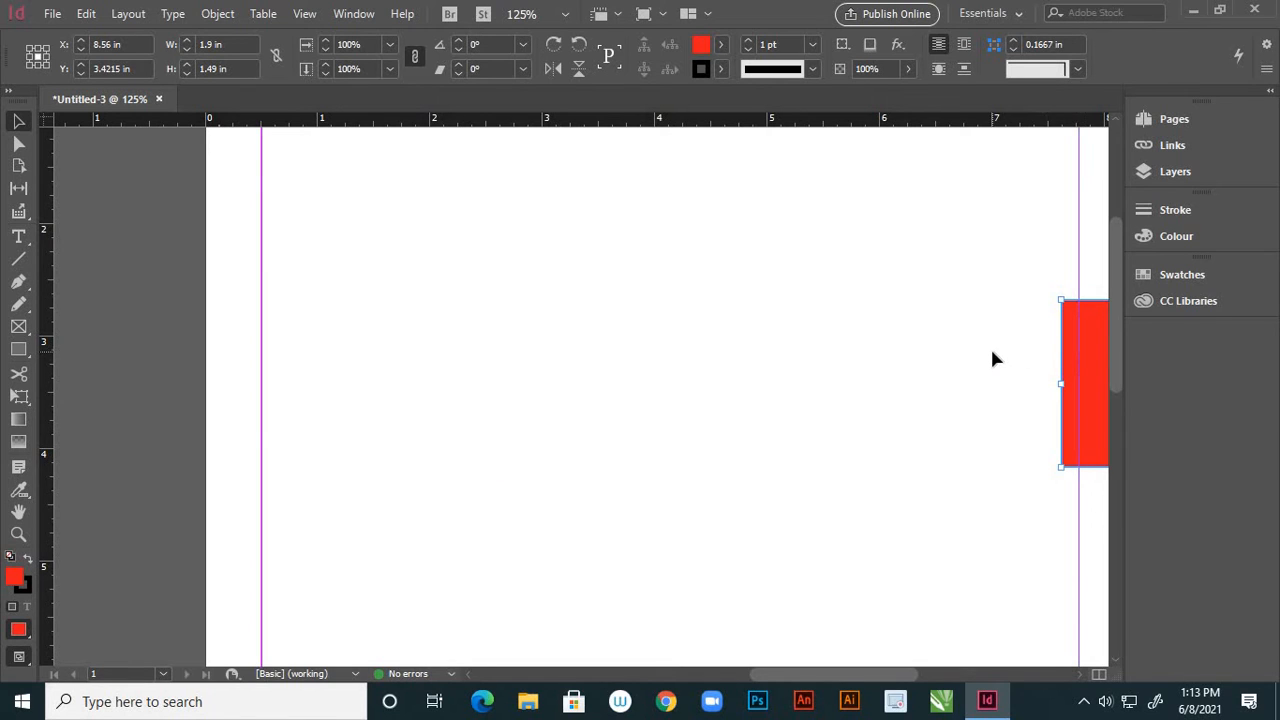
{"action": "key", "text": "ctrl+z"}
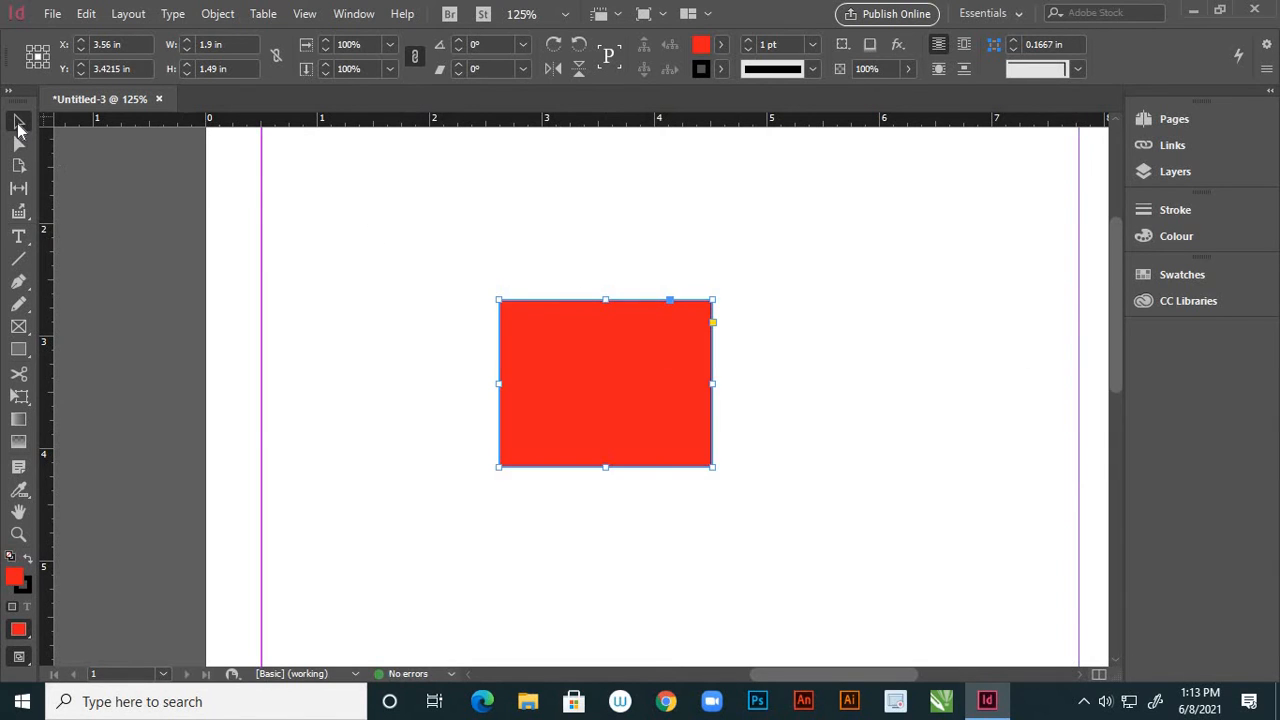
Review the Move options from both the Selection tool and the Direct Selection tool, cancelling each time.
{"action": "double_click", "coordinate": [18, 123]}
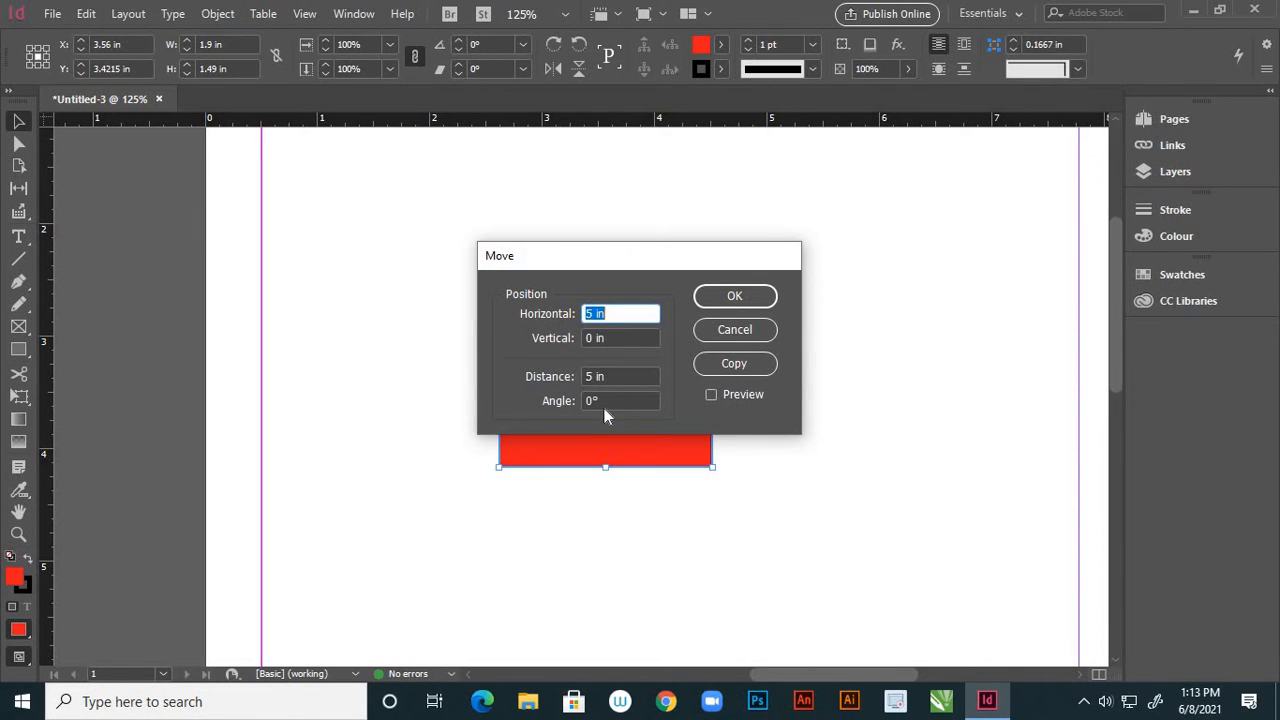
{"action": "left_click", "coordinate": [742, 330]}
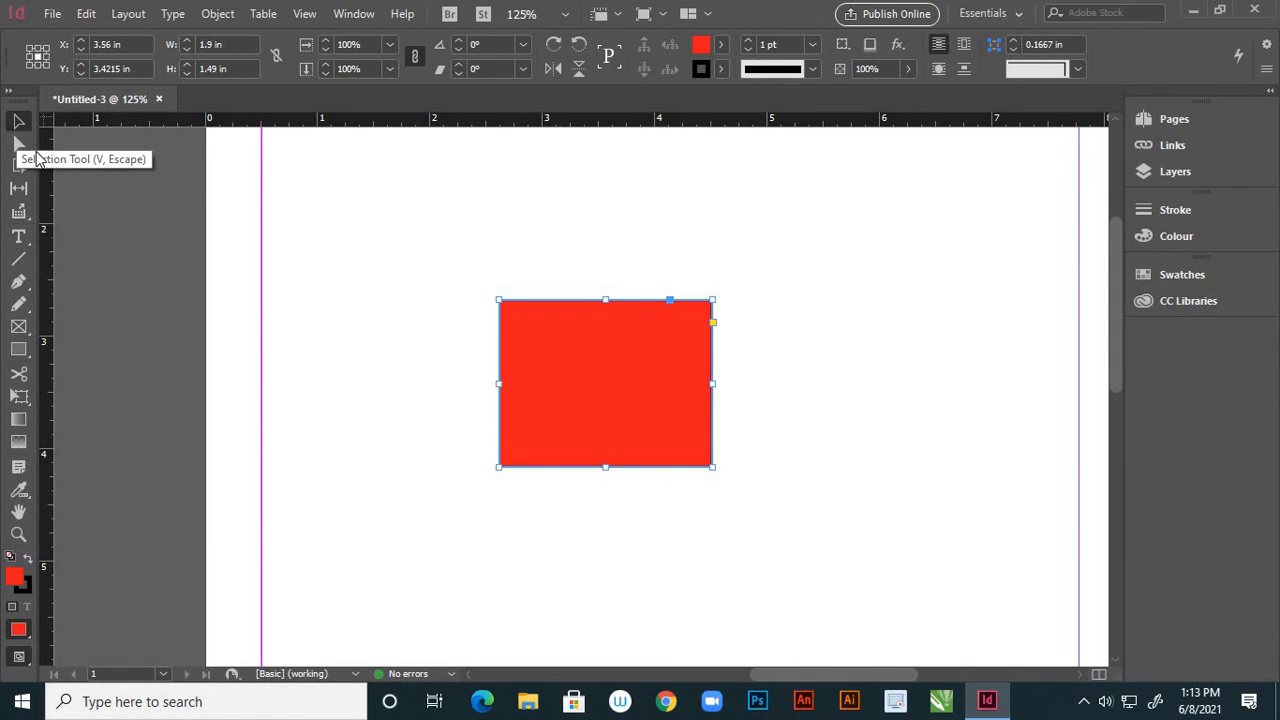
{"action": "double_click", "coordinate": [21, 147]}
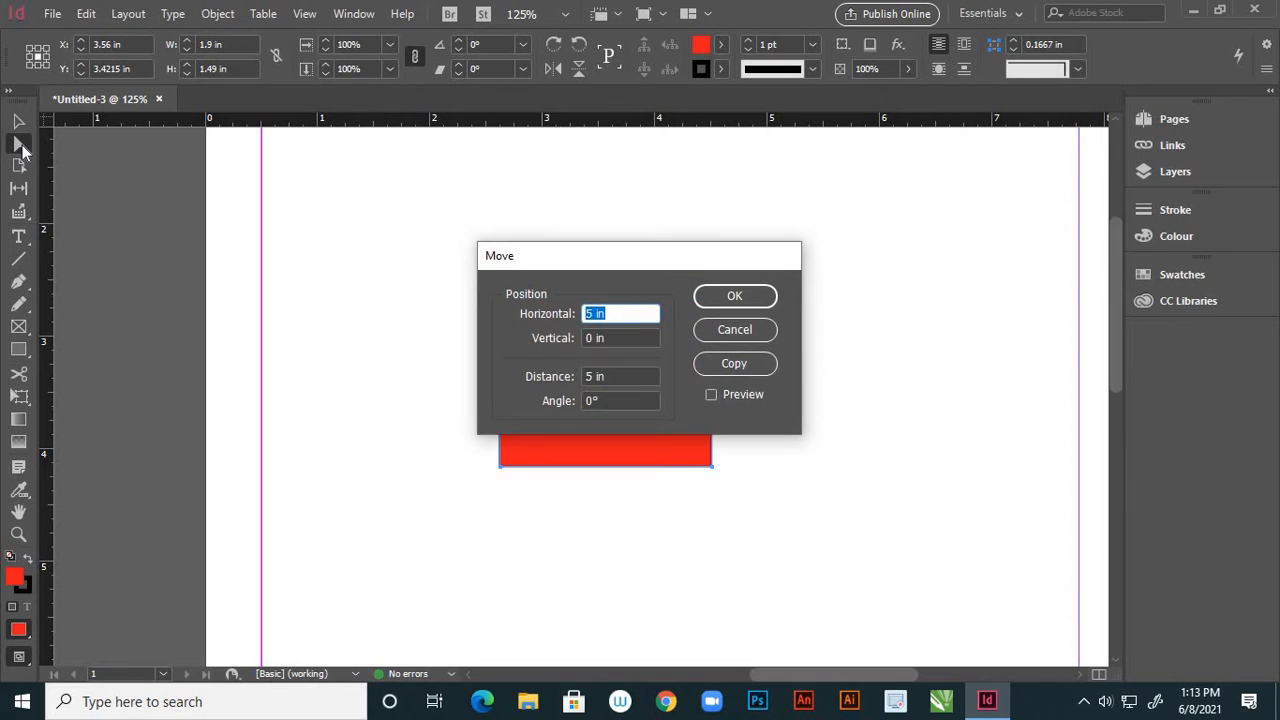
{"action": "left_click", "coordinate": [720, 331]}
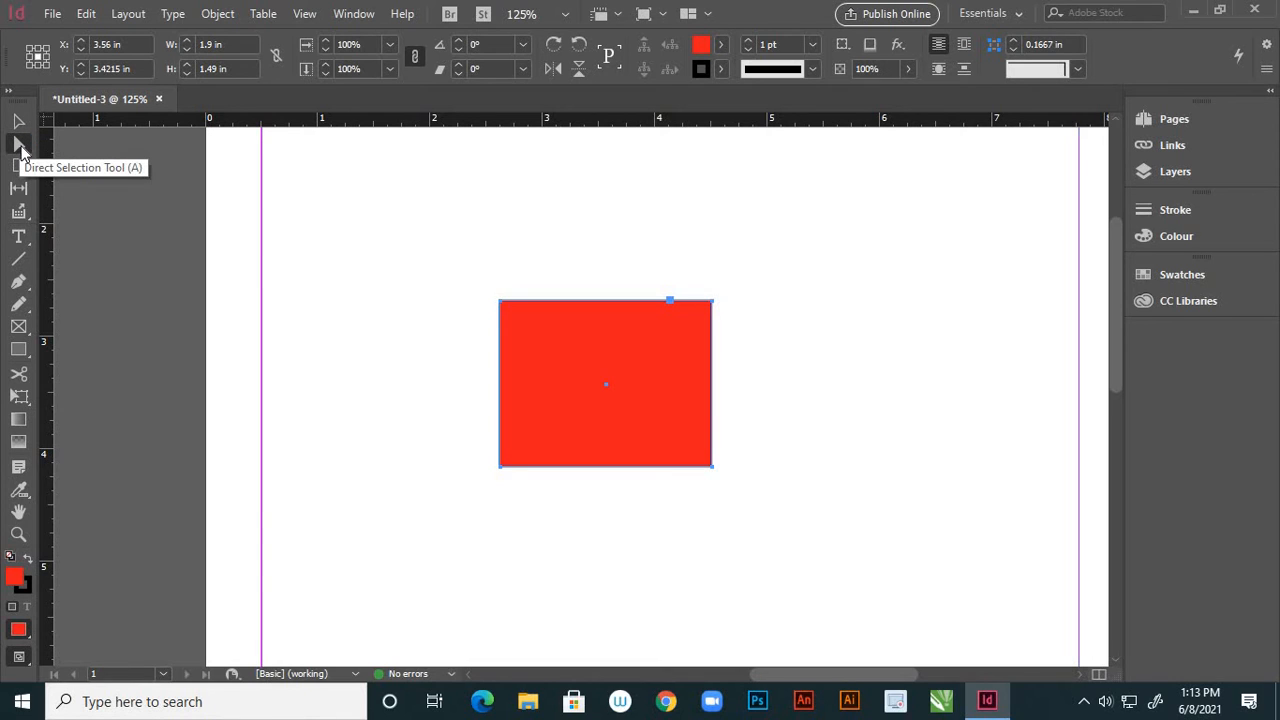
With Direct Selection, move the rectangle's lower-right corner to about 6.01, 3.66 in, upper-left to 1.57, 3.52 in and lower-left to 3.9, 4.46 in.
{"action": "left_click", "coordinate": [20, 146]}
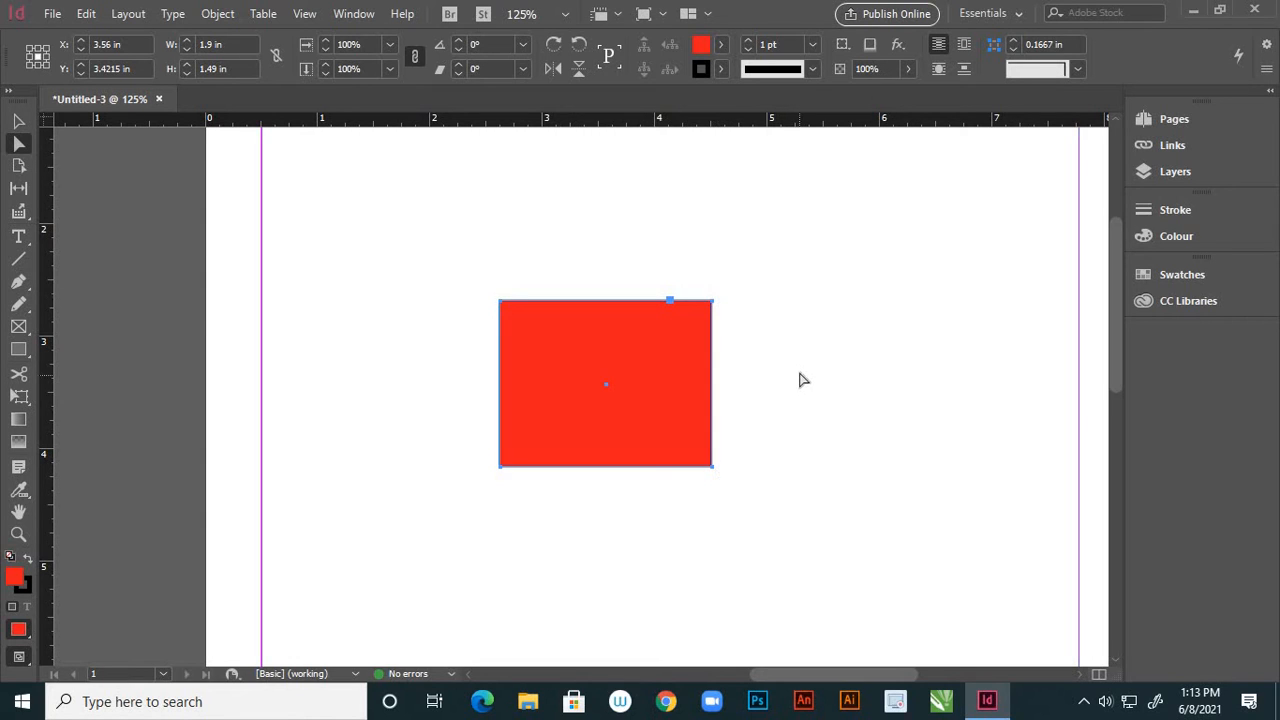
{"action": "left_click_drag", "start_coordinate": [800, 377], "coordinate": [663, 551]}
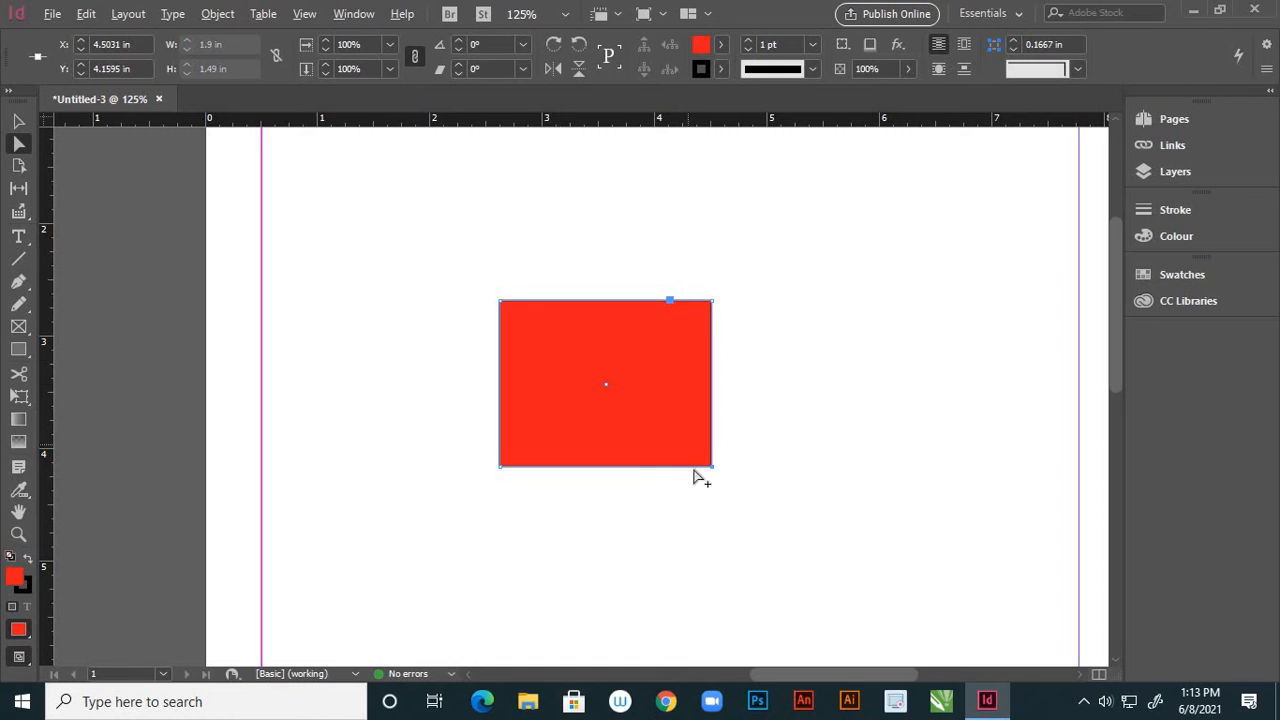
{"action": "scroll", "coordinate": [698, 478], "scroll_direction": "up", "scroll_amount": 1}
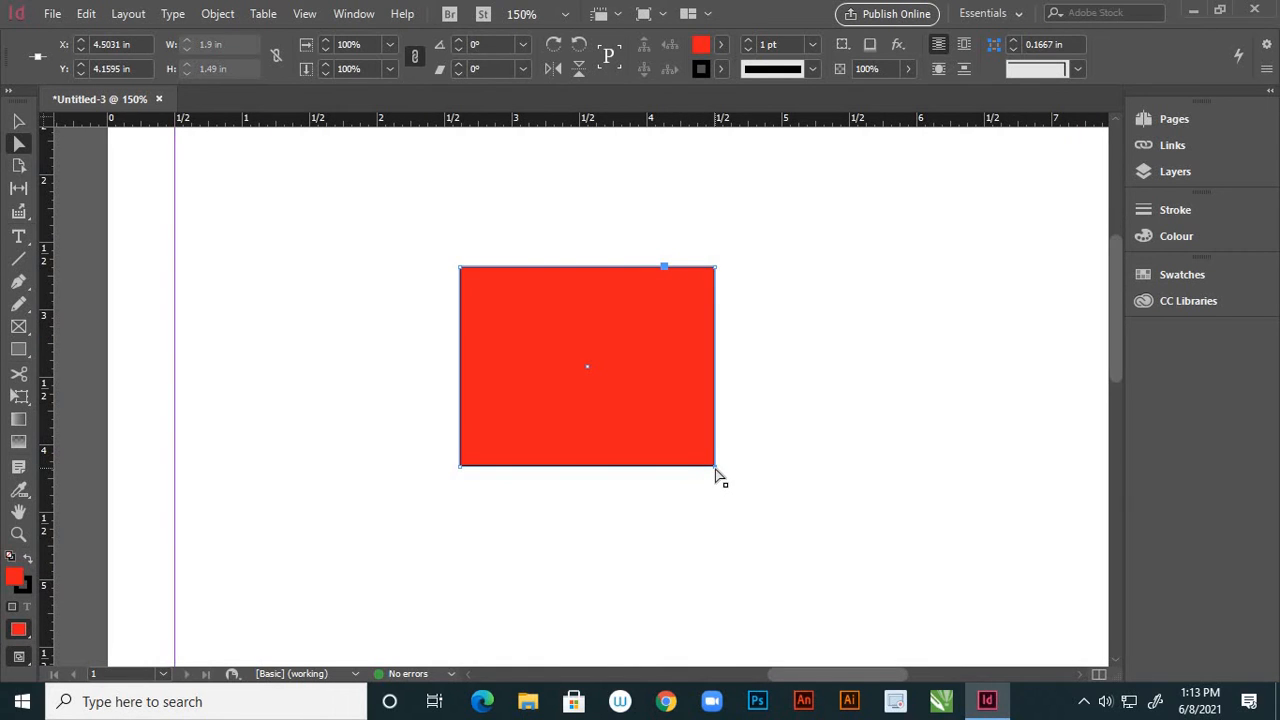
{"action": "left_click_drag", "start_coordinate": [715, 466], "coordinate": [918, 397]}
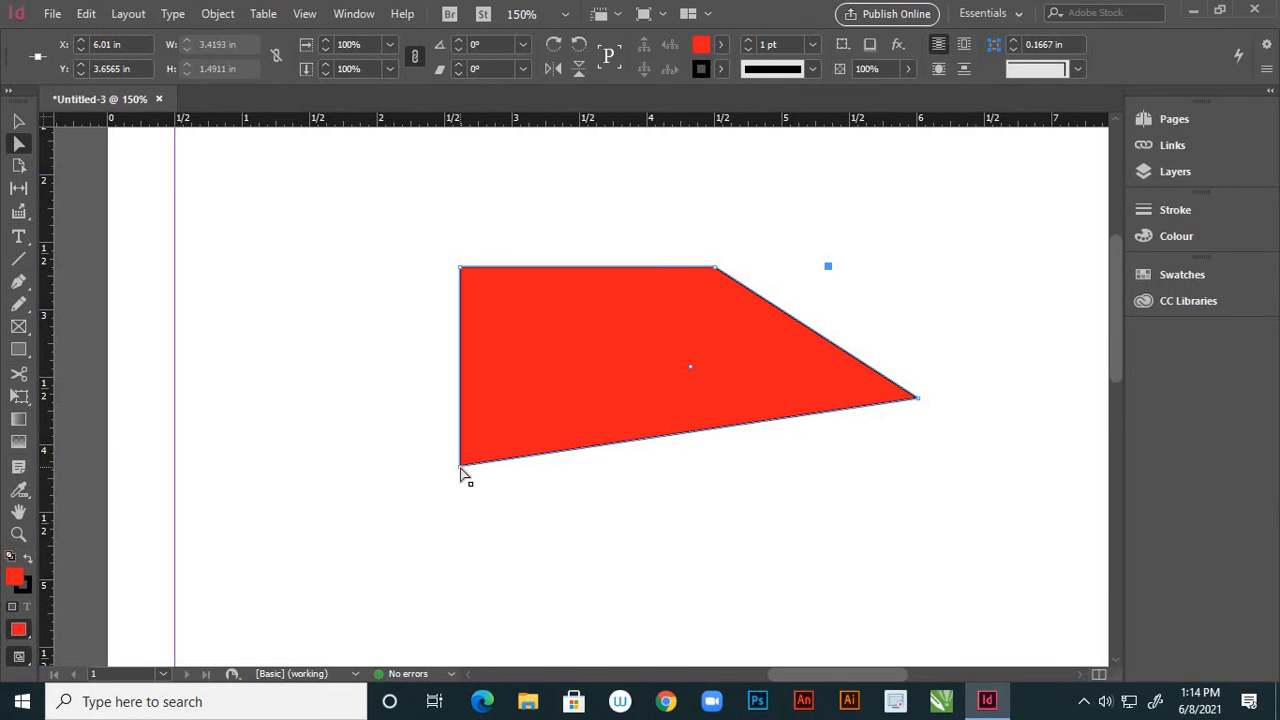
{"action": "left_click_drag", "start_coordinate": [461, 468], "coordinate": [654, 328]}
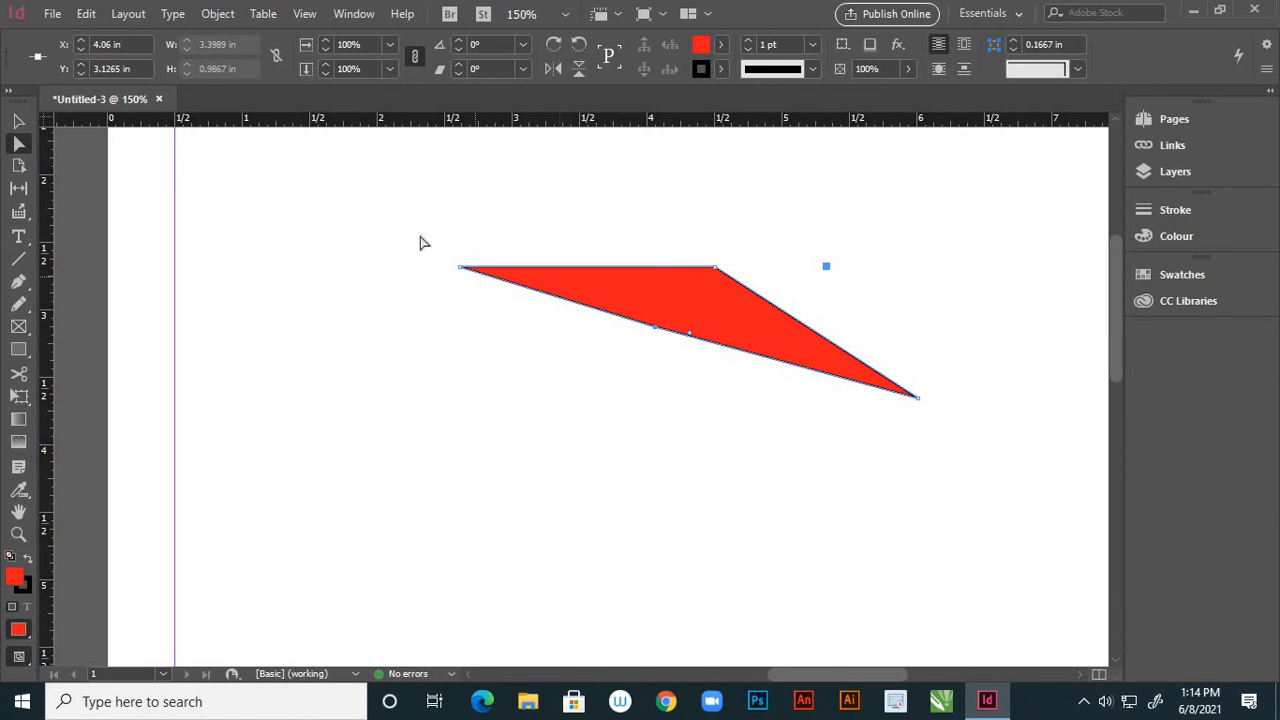
{"action": "left_click_drag", "start_coordinate": [442, 243], "coordinate": [526, 308]}
{"action": "left_click_drag", "start_coordinate": [461, 268], "coordinate": [319, 378]}
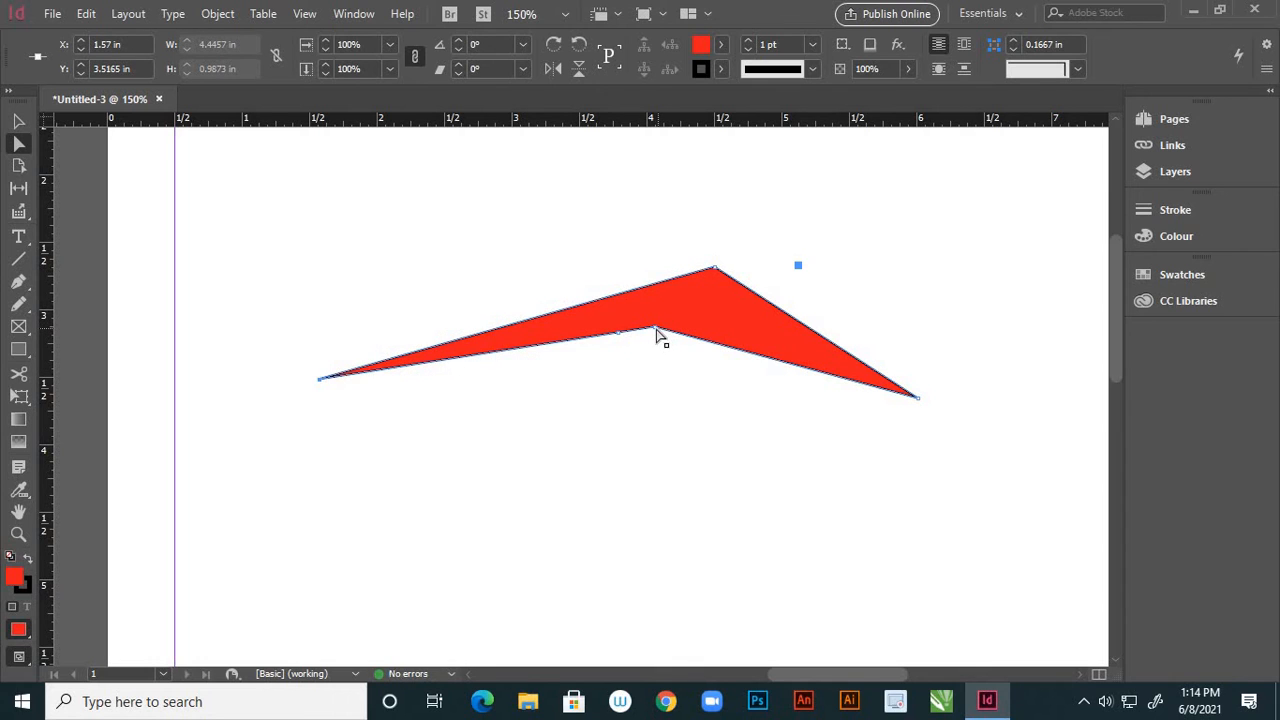
{"action": "left_click_drag", "start_coordinate": [656, 330], "coordinate": [632, 505]}
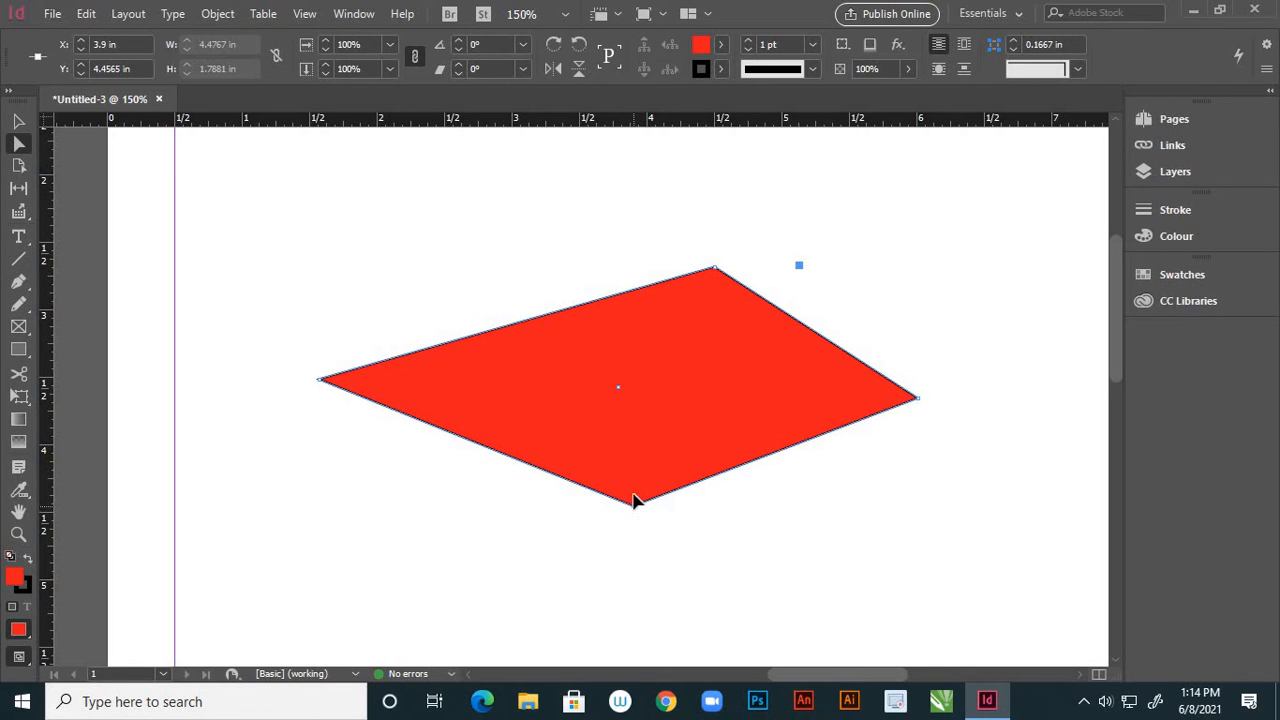
Undo all the corner-point moves made on the red rectangle.
{"action": "key", "text": "ctrl+z"}
{"action": "key", "text": "ctrl+z"}
{"action": "key", "text": "ctrl+z"}
{"action": "key", "text": "ctrl+z"}
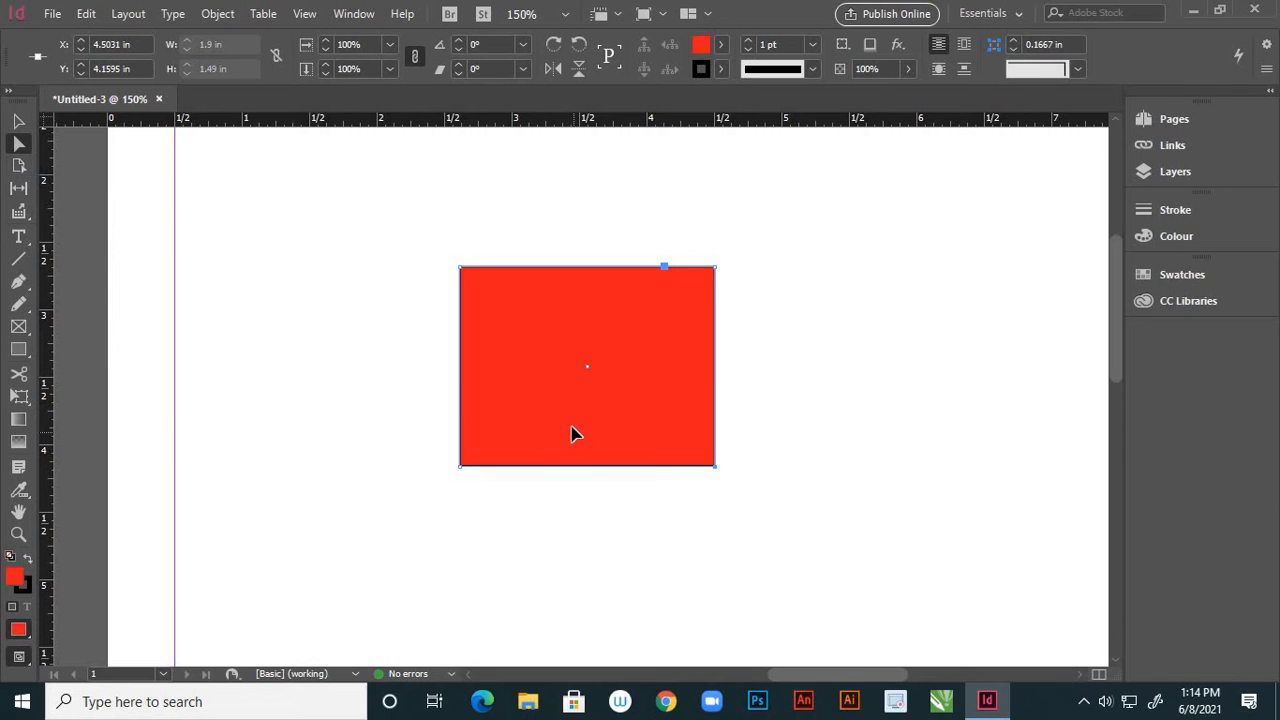
With the Page tool, try narrowing the page to about 6.07 in from its left edge and then from its right edge, undoing each resize.
{"action": "key", "text": "ctrl+minus"}
{"action": "key", "text": "ctrl+minus"}
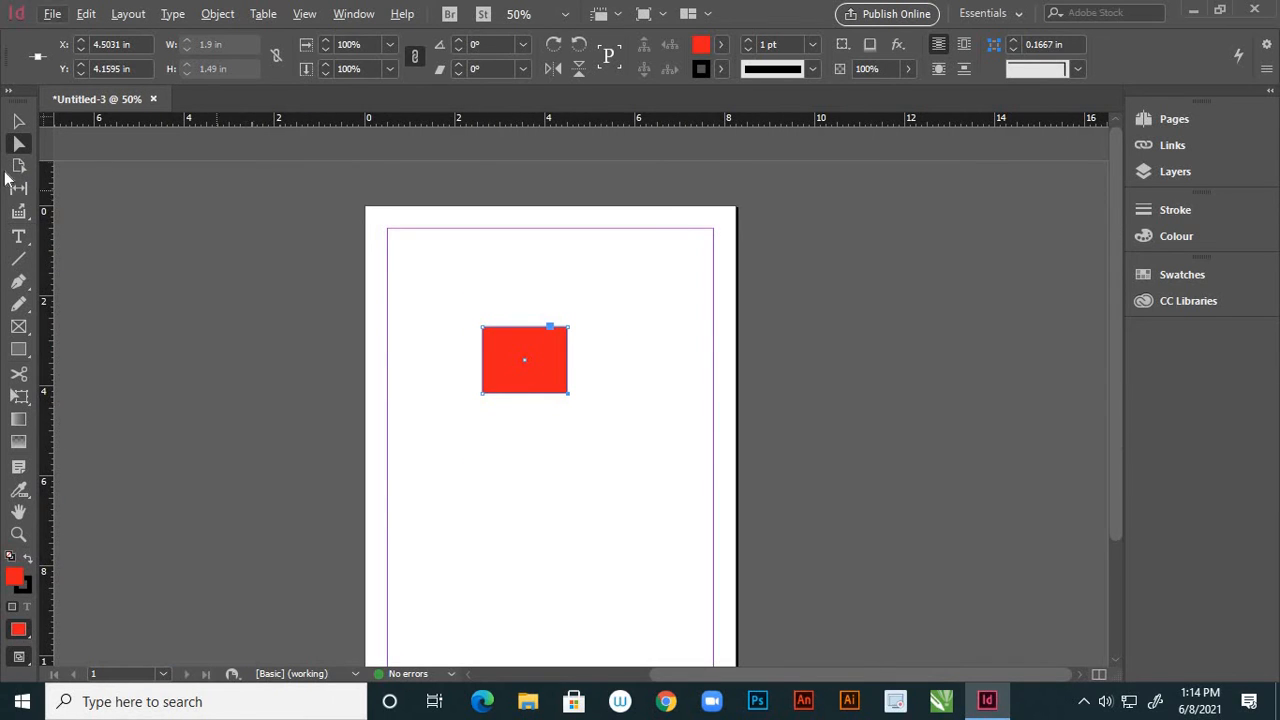
{"action": "left_click", "coordinate": [18, 166]}
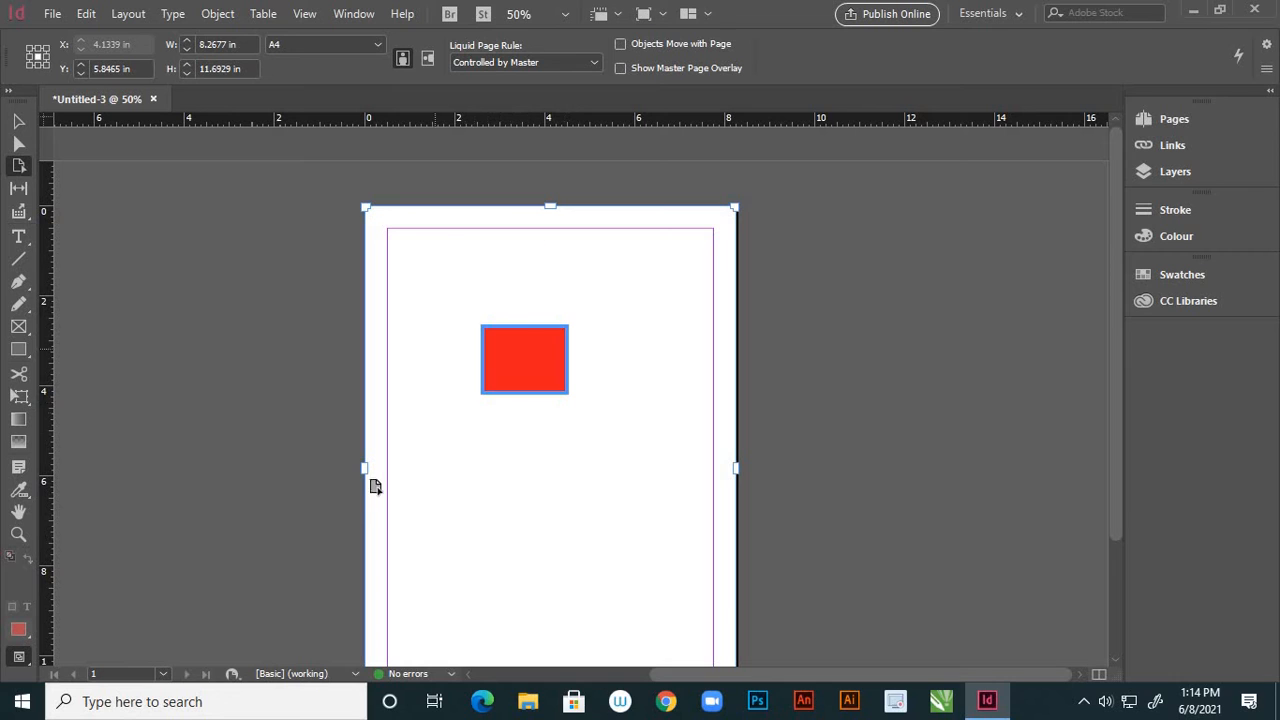
{"action": "left_click_drag", "start_coordinate": [368, 468], "coordinate": [463, 474]}
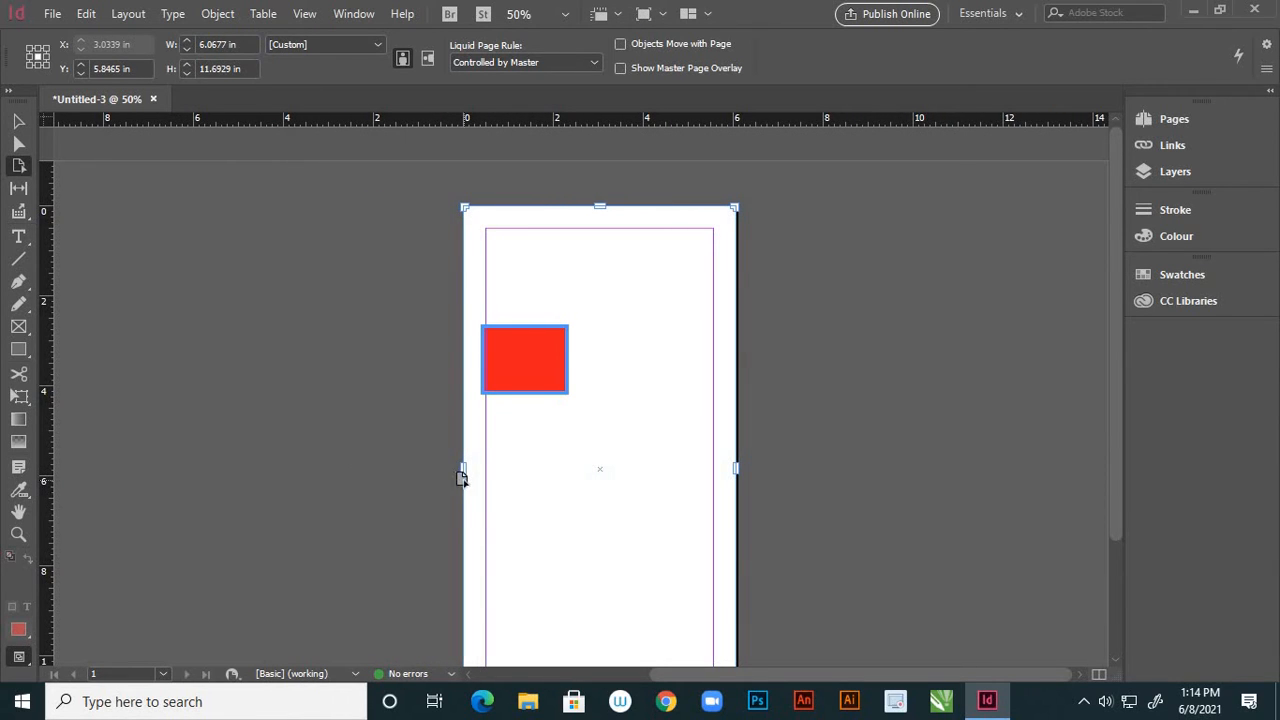
{"action": "key", "text": "ctrl+z"}
{"action": "left_click_drag", "start_coordinate": [741, 468], "coordinate": [594, 466]}
{"action": "key", "text": "ctrl+z"}
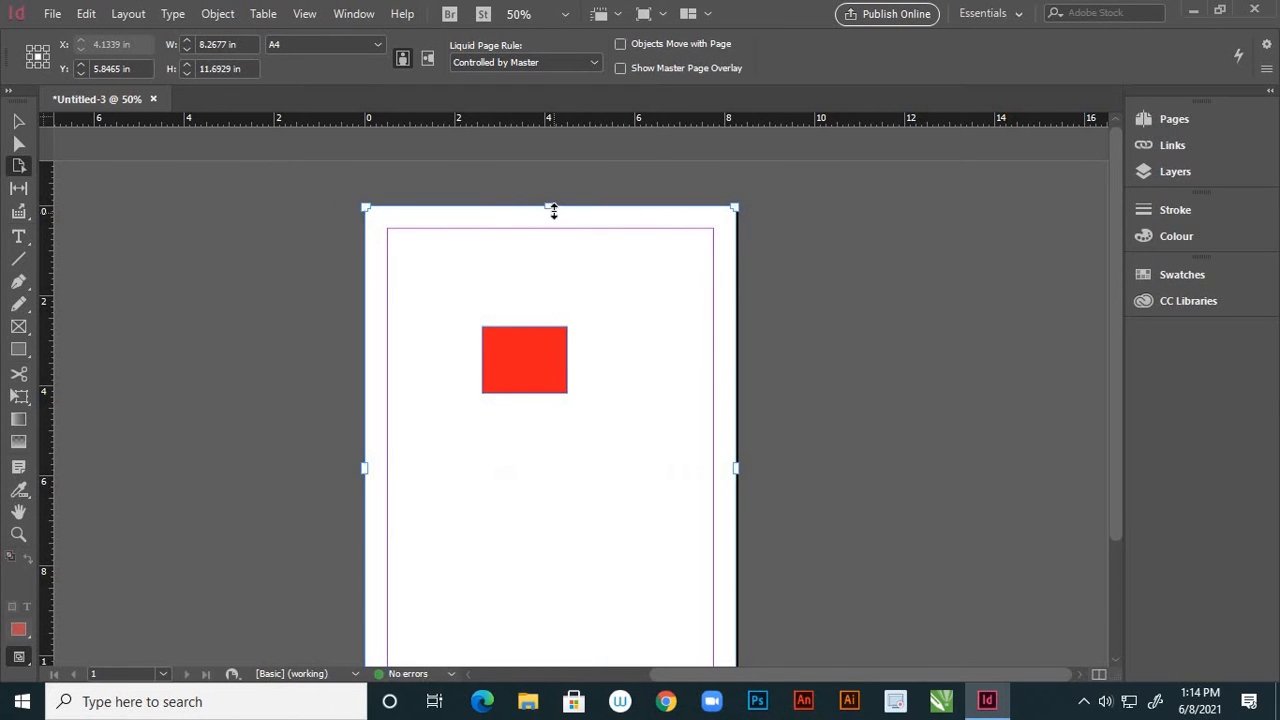
Resize the page by its edges with the Page tool to about 4.93 in wide and 5.67 in high.
{"action": "left_click_drag", "start_coordinate": [554, 207], "coordinate": [556, 281]}
{"action": "left_click_drag", "start_coordinate": [553, 205], "coordinate": [545, 281]}
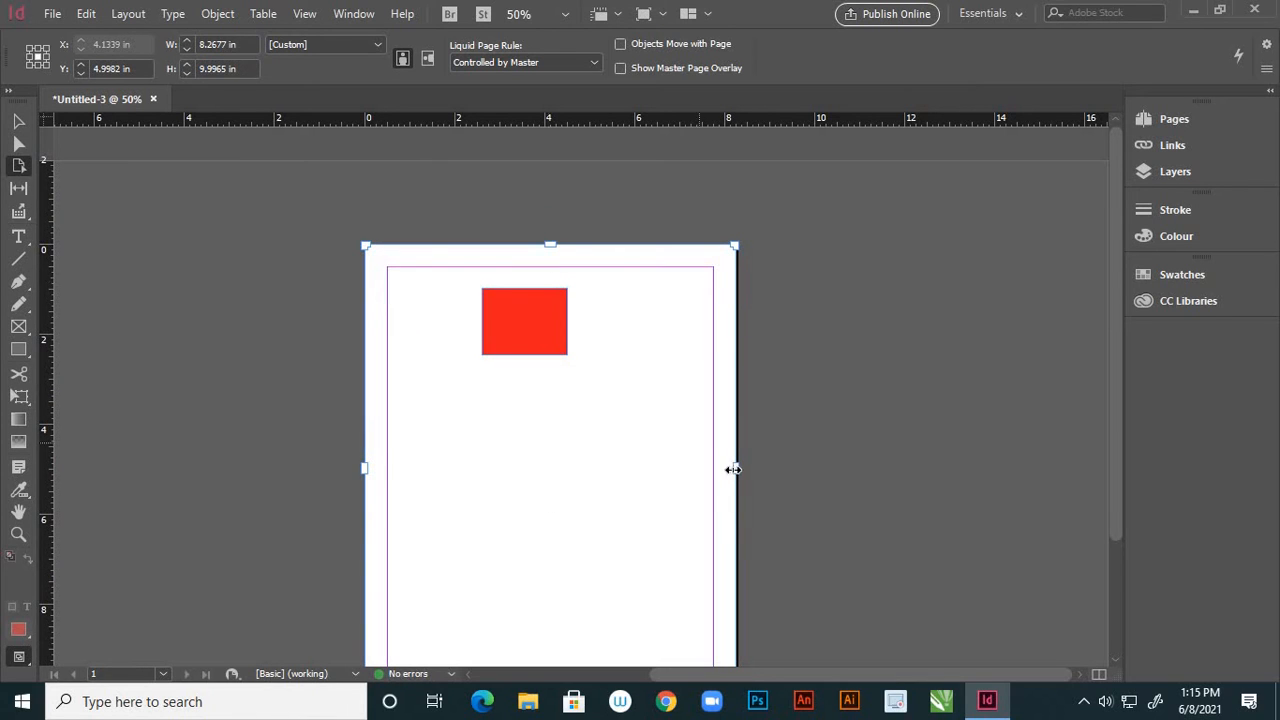
{"action": "left_click_drag", "start_coordinate": [702, 473], "coordinate": [640, 471]}
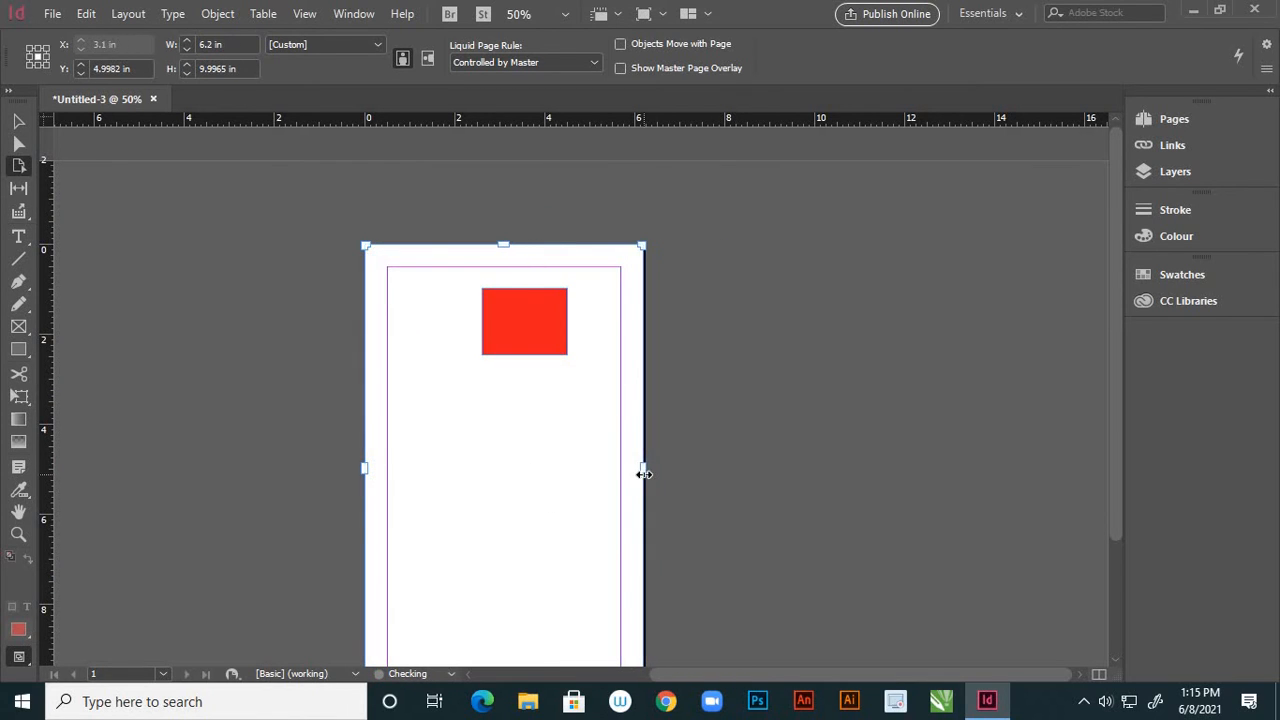
{"action": "left_click_drag", "start_coordinate": [363, 467], "coordinate": [419, 482]}
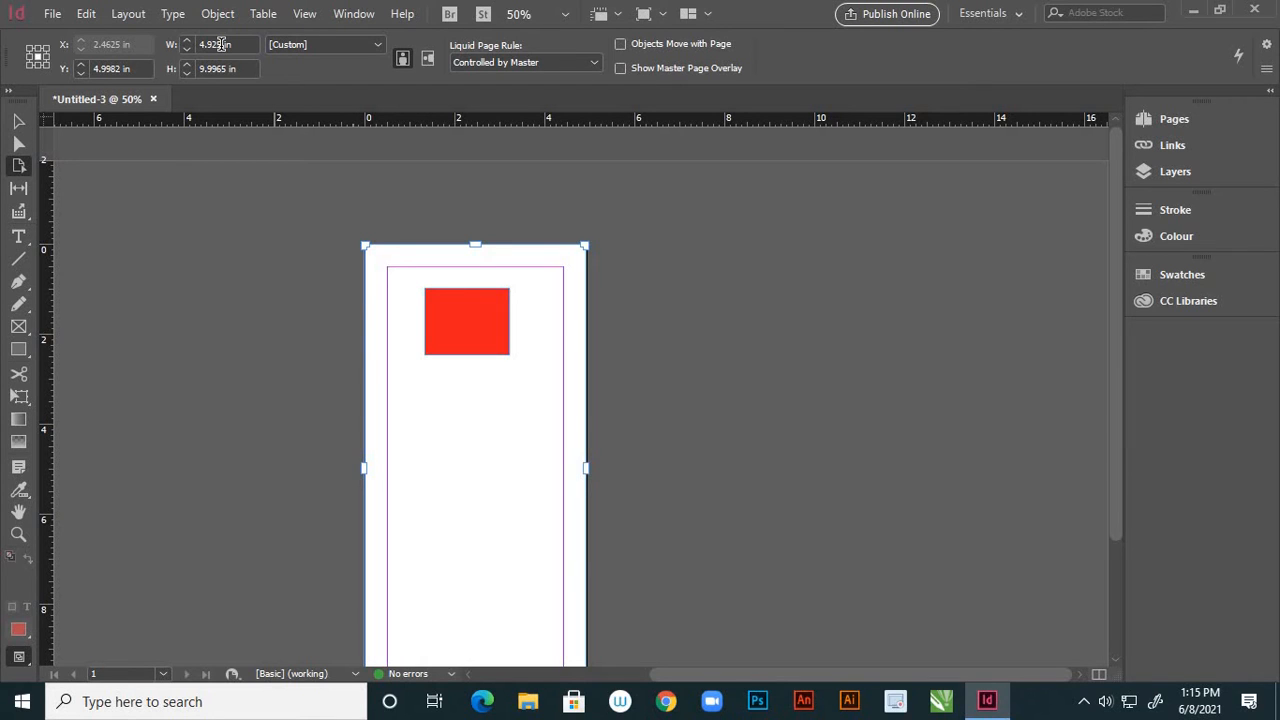
{"action": "scroll", "coordinate": [655, 387], "scroll_direction": "down", "scroll_amount": 1}
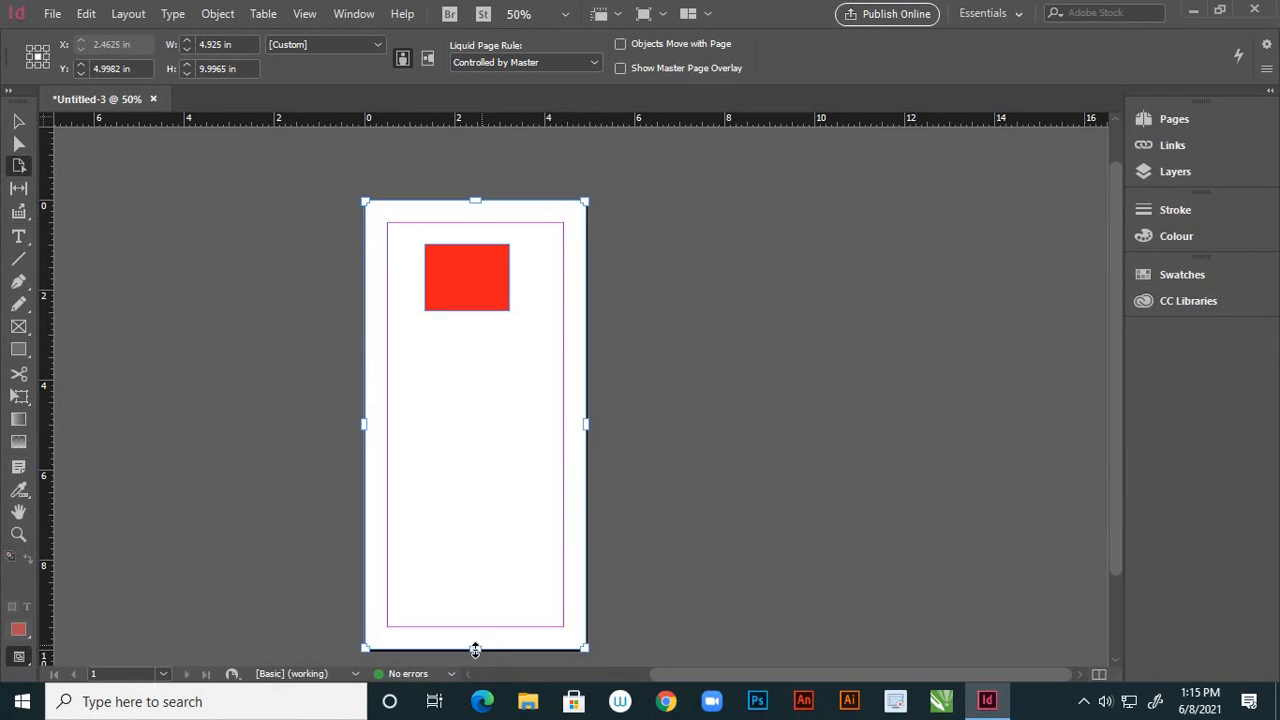
{"action": "left_click_drag", "start_coordinate": [475, 650], "coordinate": [468, 452]}
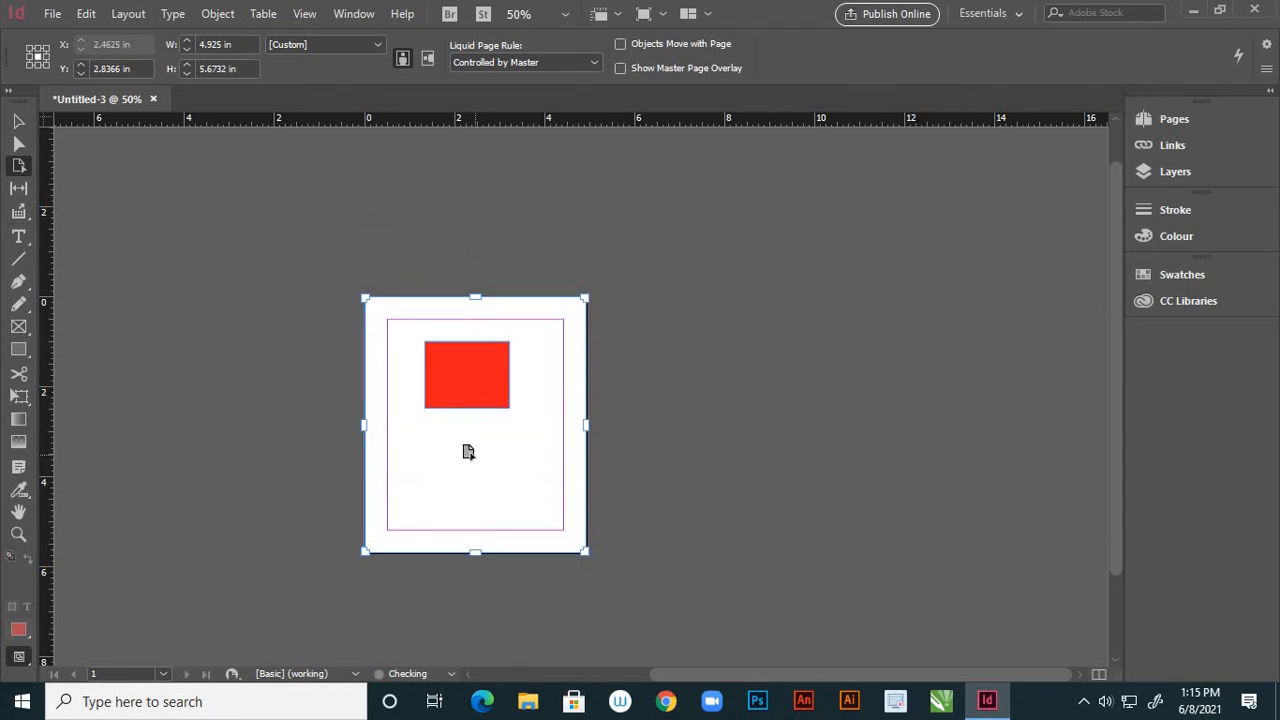
Set the page height to exactly 10 in.
{"action": "left_click", "coordinate": [216, 63]}
{"action": "left_click_drag", "start_coordinate": [216, 62], "coordinate": [198, 60]}
{"action": "type", "text": "10"}
{"action": "key", "text": "Return"}
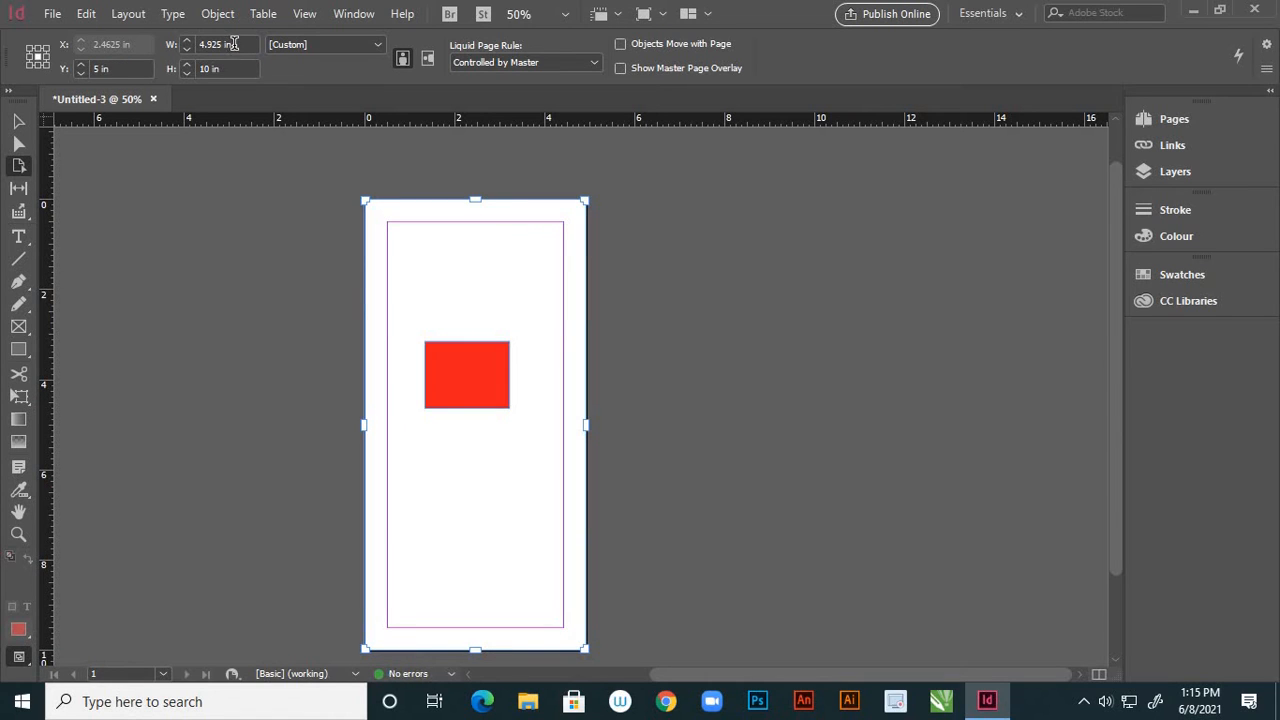
Set the page width to 47 in.
{"action": "left_click_drag", "start_coordinate": [233, 44], "coordinate": [199, 43]}
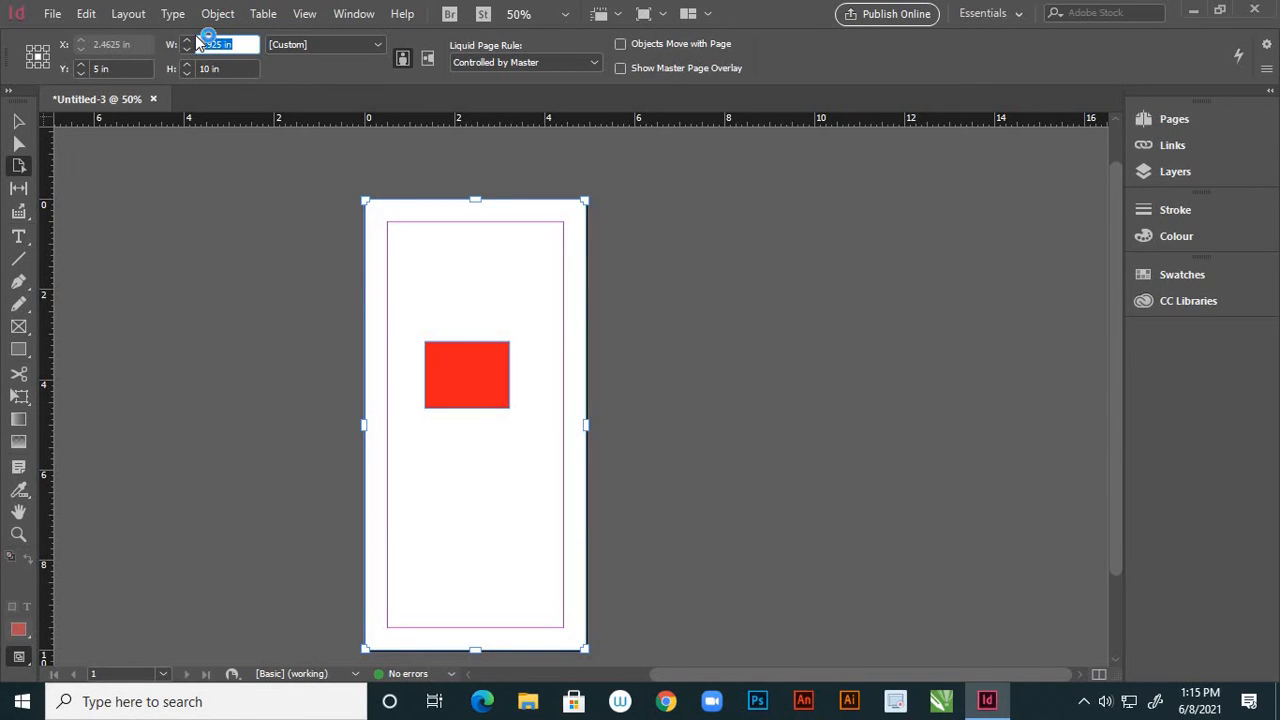
{"action": "type", "text": "47"}
{"action": "key", "text": "Return"}
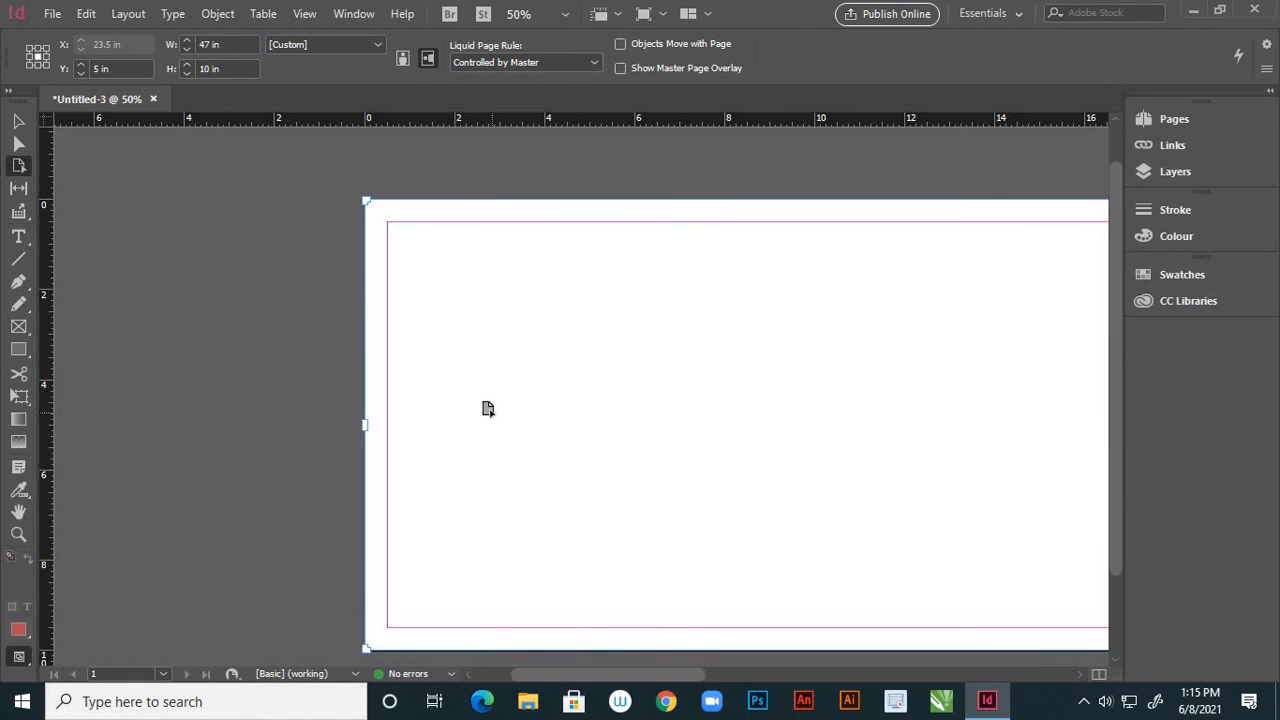
Change the page width to 7 in.
{"action": "left_click", "coordinate": [221, 44]}
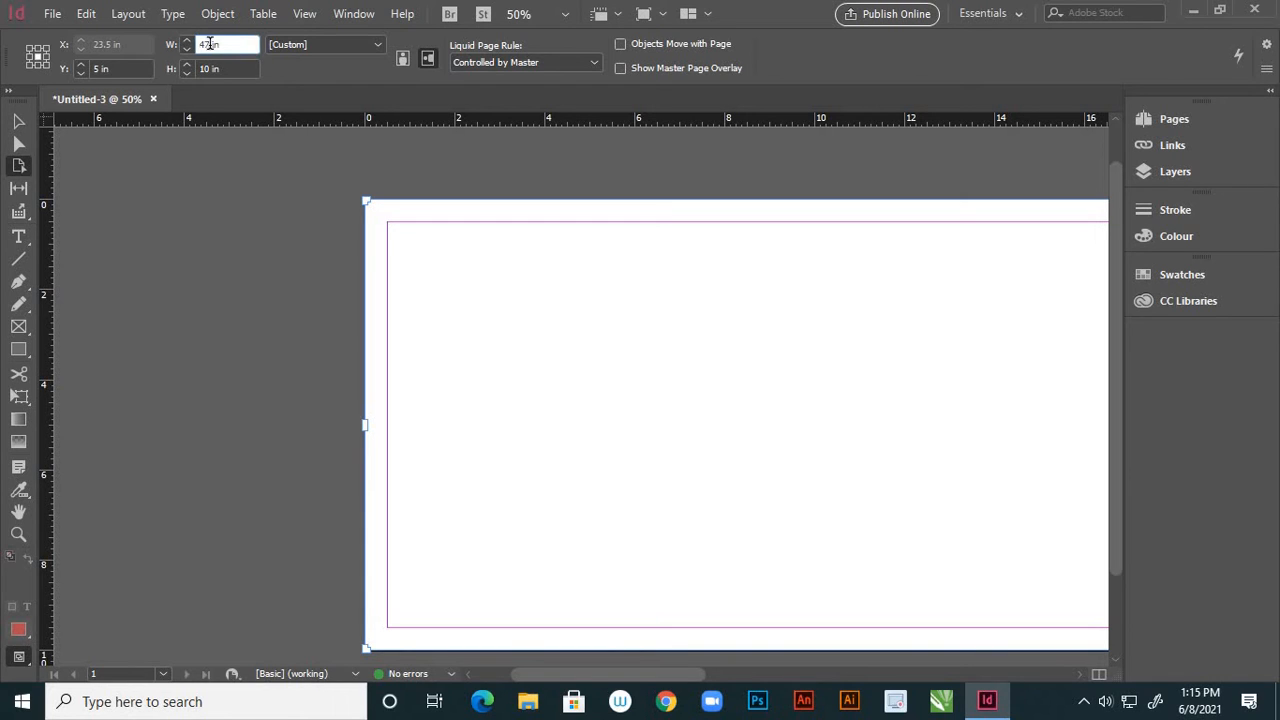
{"action": "left_click_drag", "start_coordinate": [202, 34], "coordinate": [202, 38]}
{"action": "type", "text": "7"}
{"action": "key", "text": "Return"}
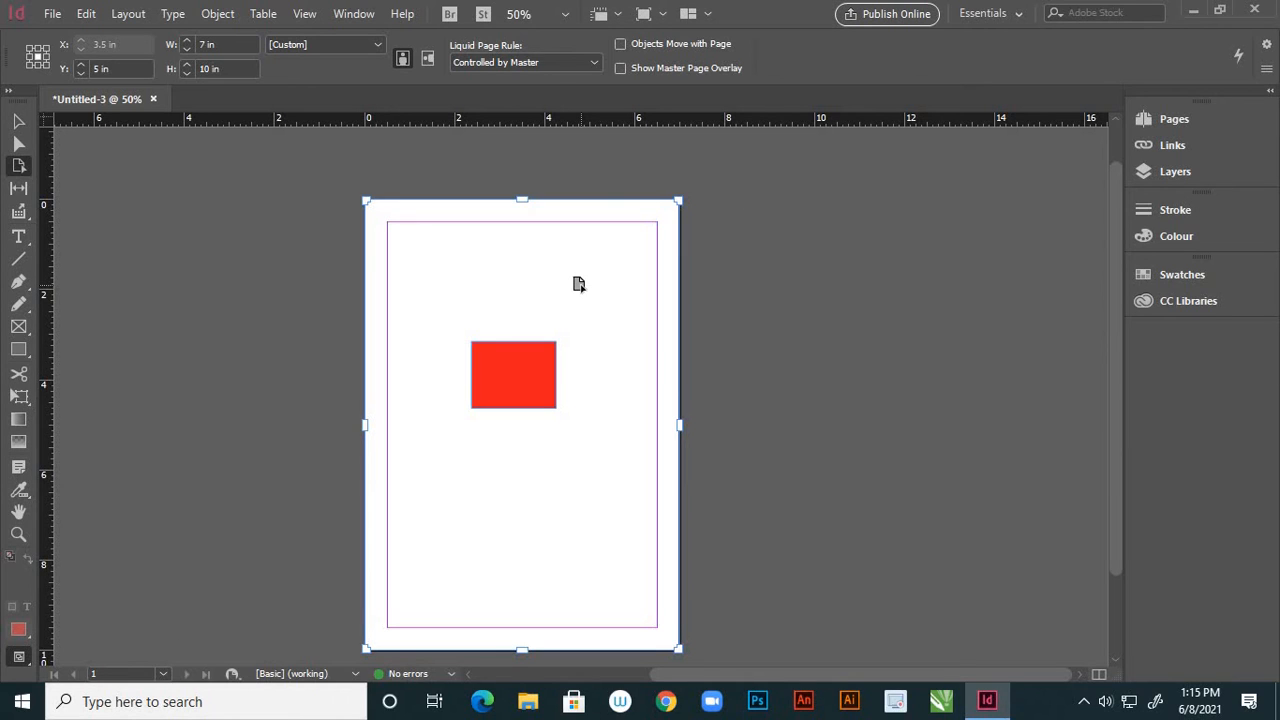
Try narrowing the page to about 6.03 in from its right edge, undo the resize, and return to the Selection tool.
{"action": "left_click_drag", "start_coordinate": [685, 425], "coordinate": [635, 420]}
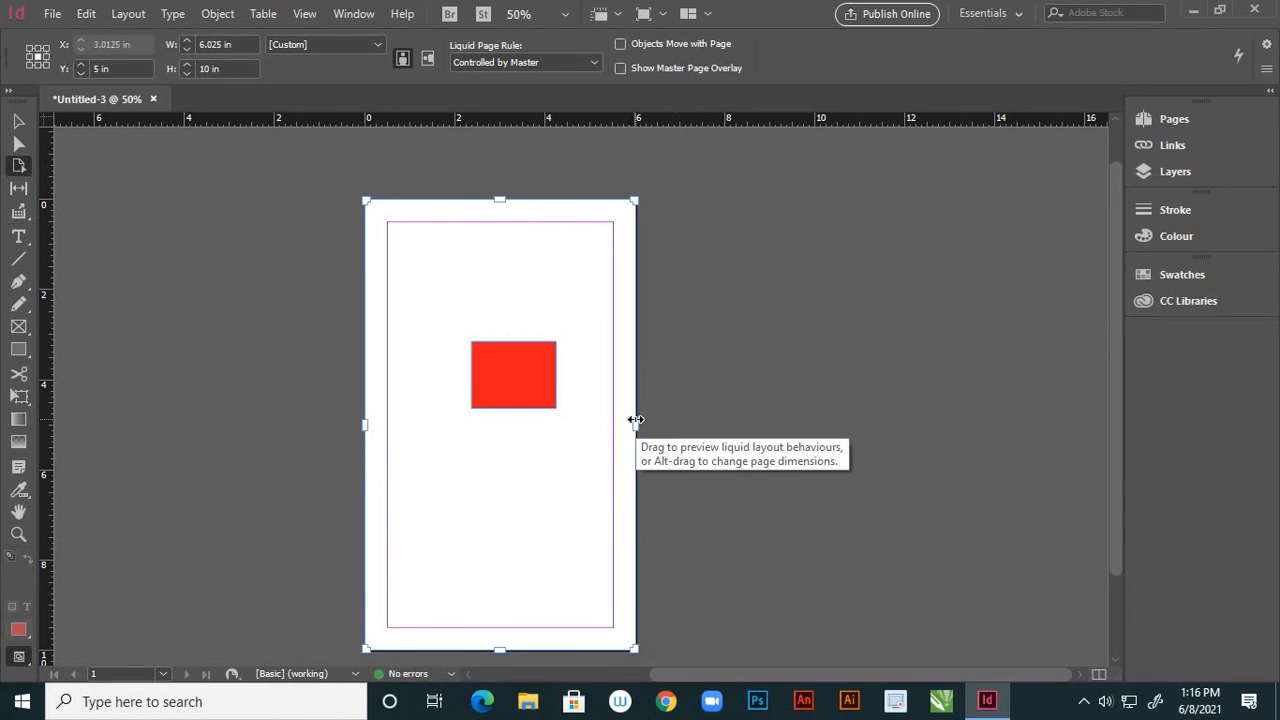
{"action": "key", "text": "ctrl+z"}
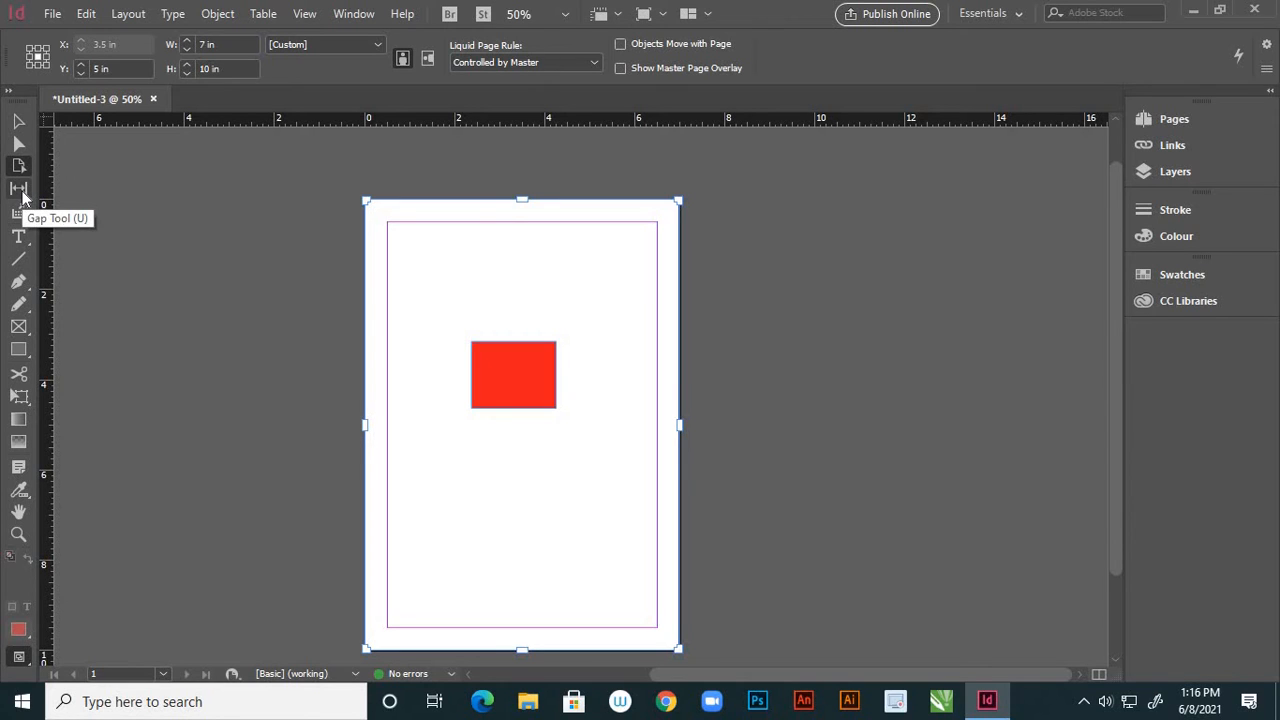
{"action": "left_click", "coordinate": [18, 121]}
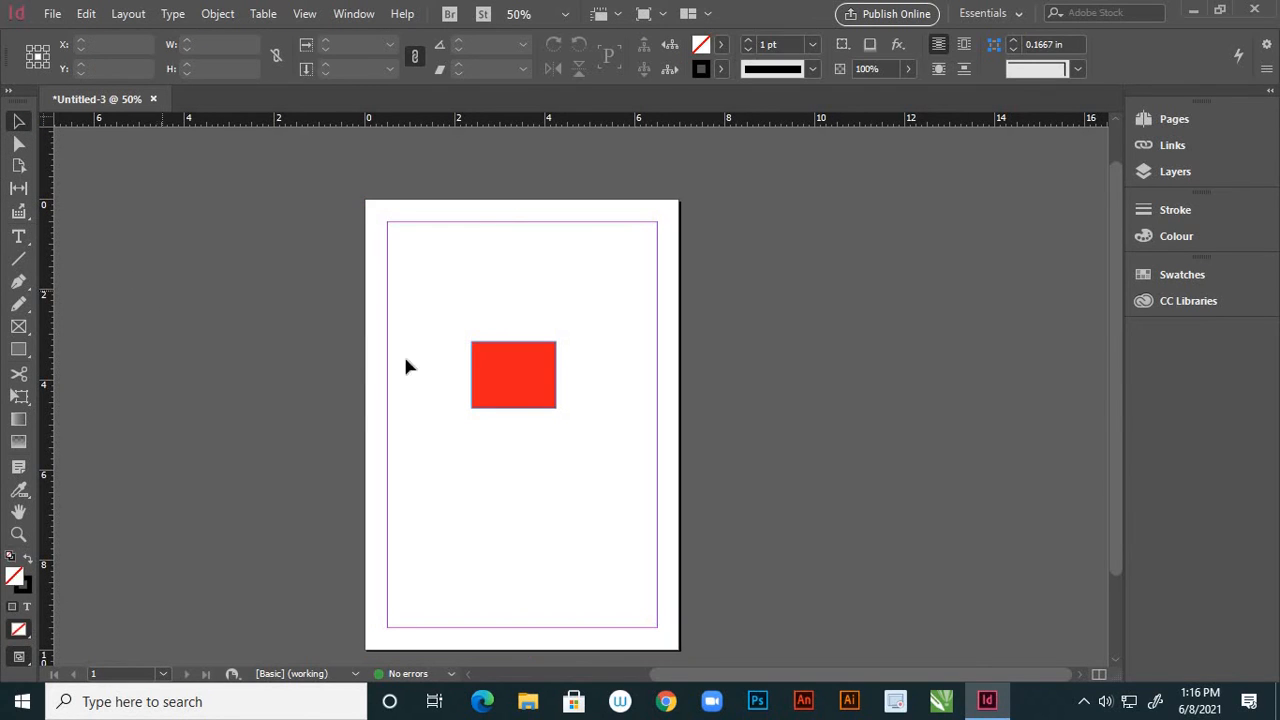
Move the red rectangle to about X 1.925 in, Y 3.62 in, place a duplicate beside it at about X 4.45 in, and deselect.
{"action": "left_click", "coordinate": [529, 370]}
{"action": "left_click_drag", "start_coordinate": [518, 373], "coordinate": [456, 364]}
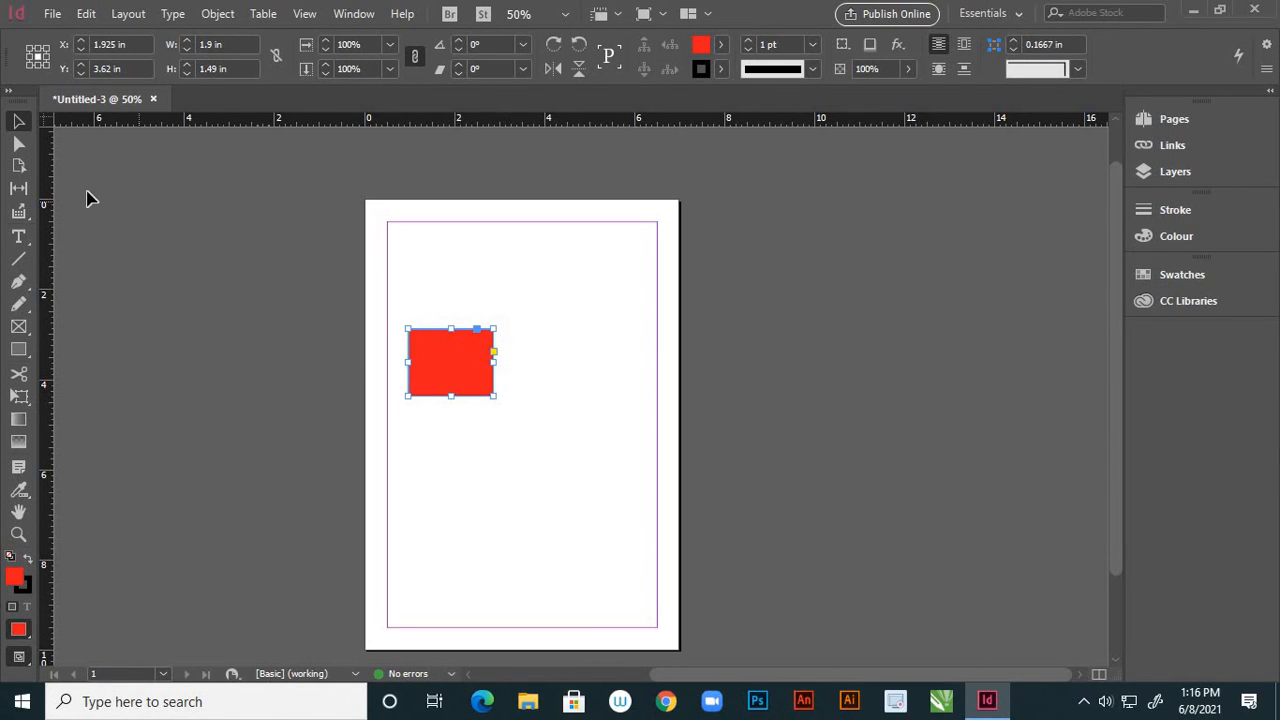
{"action": "left_click", "coordinate": [546, 402]}
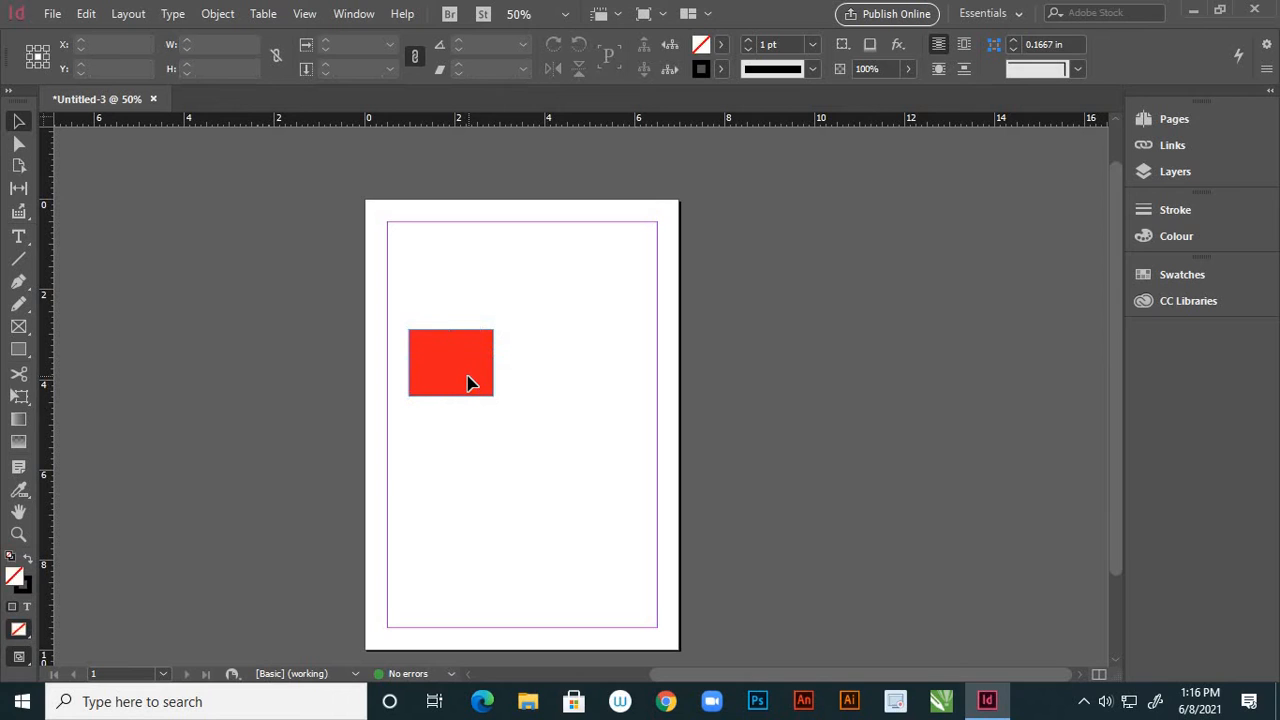
{"action": "left_click", "coordinate": [470, 383]}
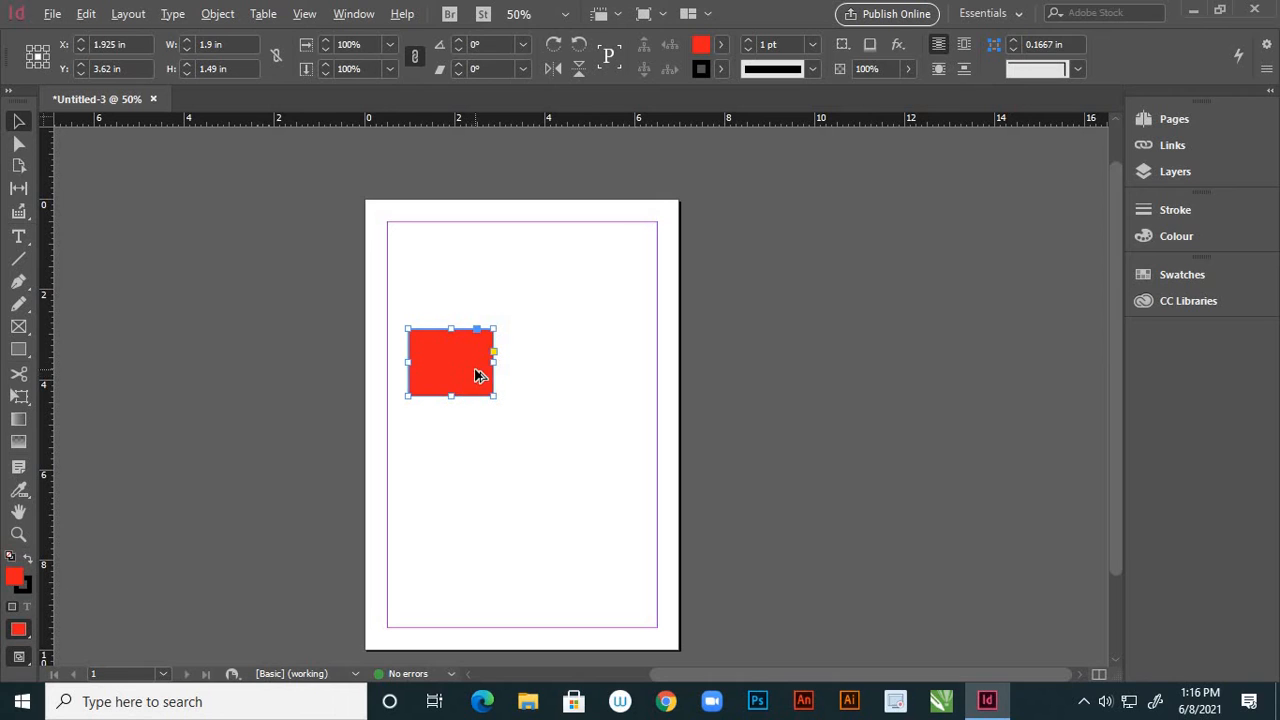
{"action": "left_click_drag", "start_coordinate": [476, 375], "coordinate": [587, 378]}
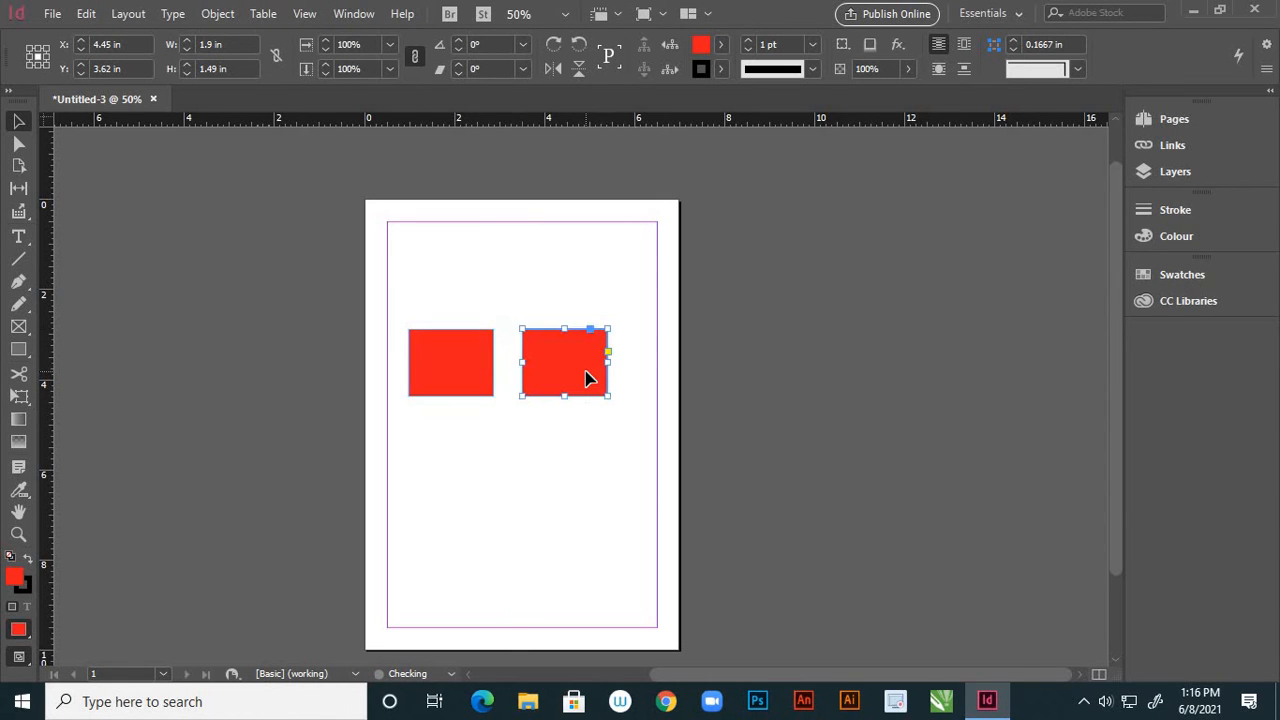
{"action": "left_click", "coordinate": [468, 277]}
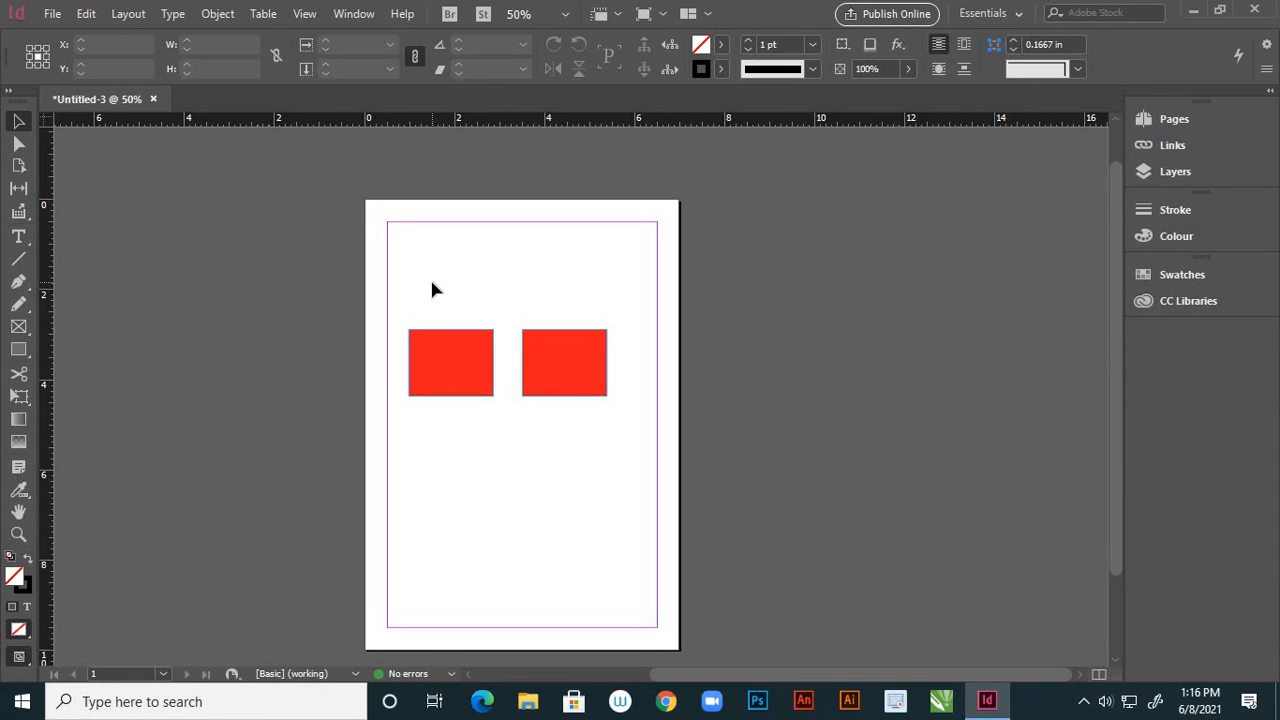
Shift the gap between the two red rectangles toward the right one with the Gap tool, then bring it partway back.
{"action": "left_click", "coordinate": [18, 189]}
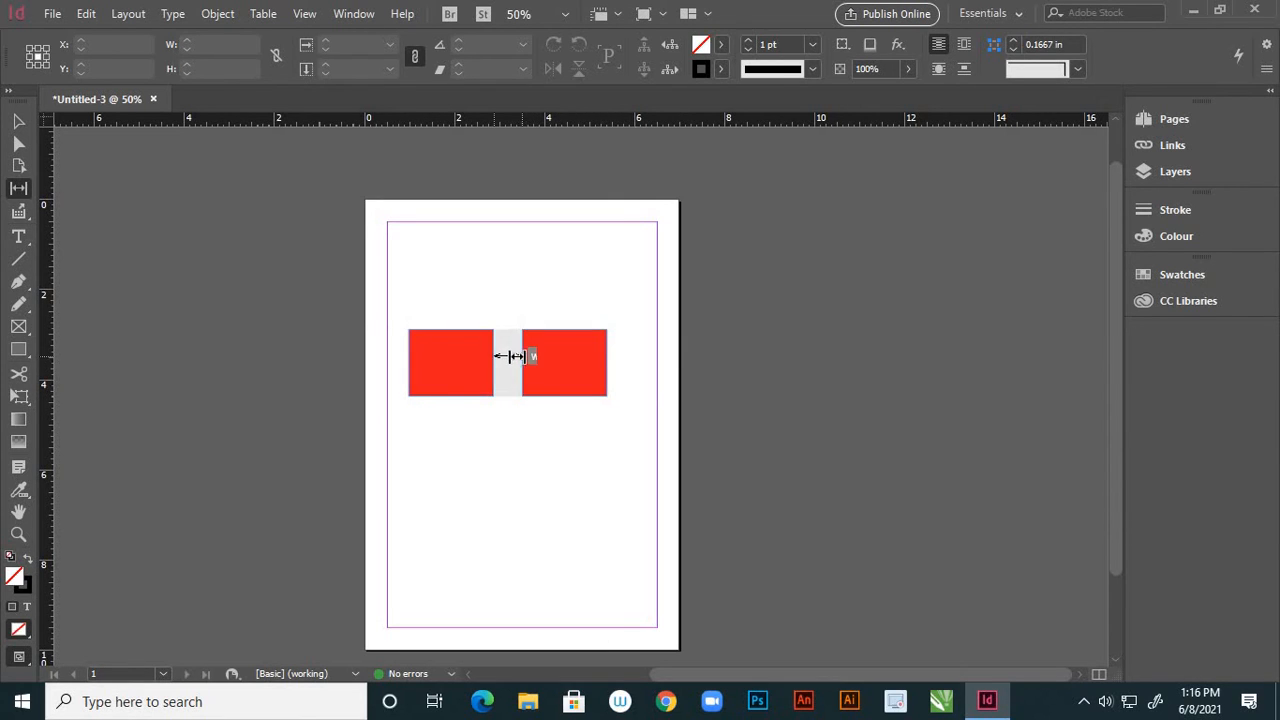
{"action": "left_click_drag", "start_coordinate": [514, 354], "coordinate": [571, 367]}
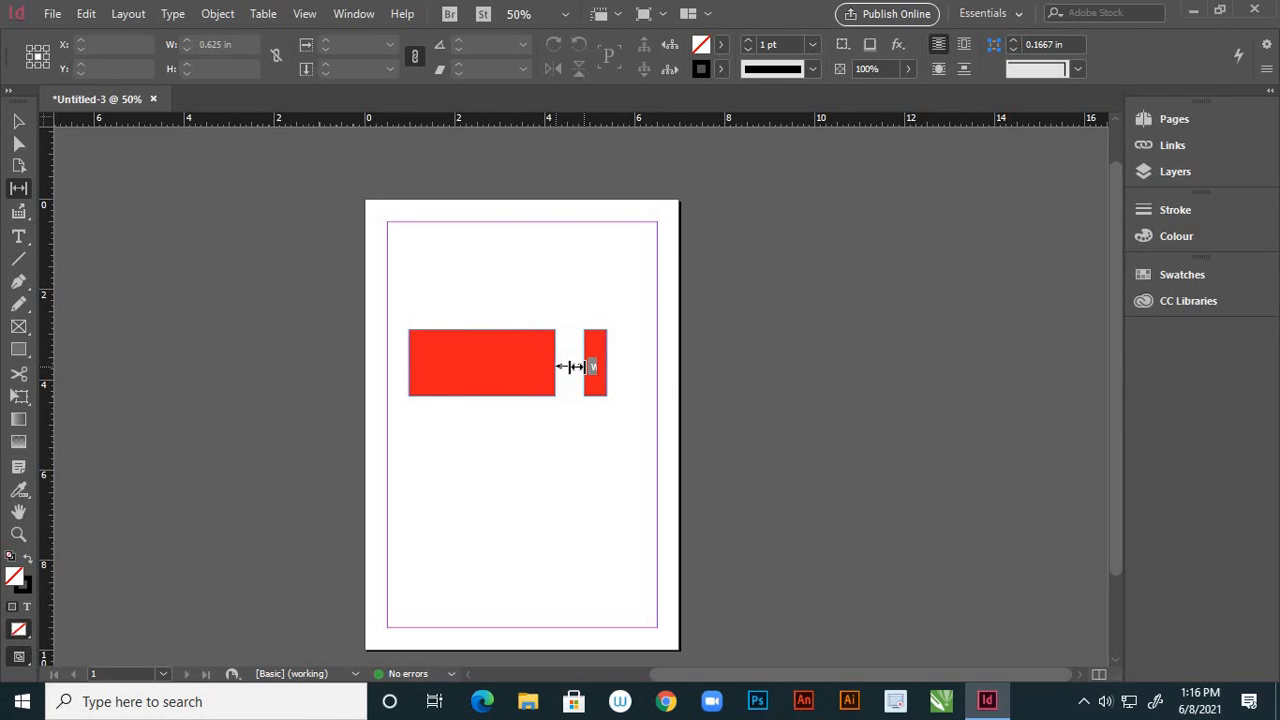
{"action": "mouse_move", "coordinate": [571, 367]}
{"action": "left_mouse_down"}
{"action": "mouse_move", "coordinate": [589, 366]}
{"action": "mouse_move", "coordinate": [484, 372]}
{"action": "mouse_move", "coordinate": [588, 378]}
{"action": "mouse_move", "coordinate": [451, 375]}
{"action": "mouse_move", "coordinate": [534, 374]}
{"action": "mouse_move", "coordinate": [571, 423]}
{"action": "mouse_move", "coordinate": [569, 549]}
{"action": "mouse_move", "coordinate": [567, 363]}
{"action": "left_mouse_up"}
Adjust the gap beneath both rectangles with the Gap tool until they are about 3.43 in high.
{"action": "left_click_drag", "start_coordinate": [577, 439], "coordinate": [578, 526]}
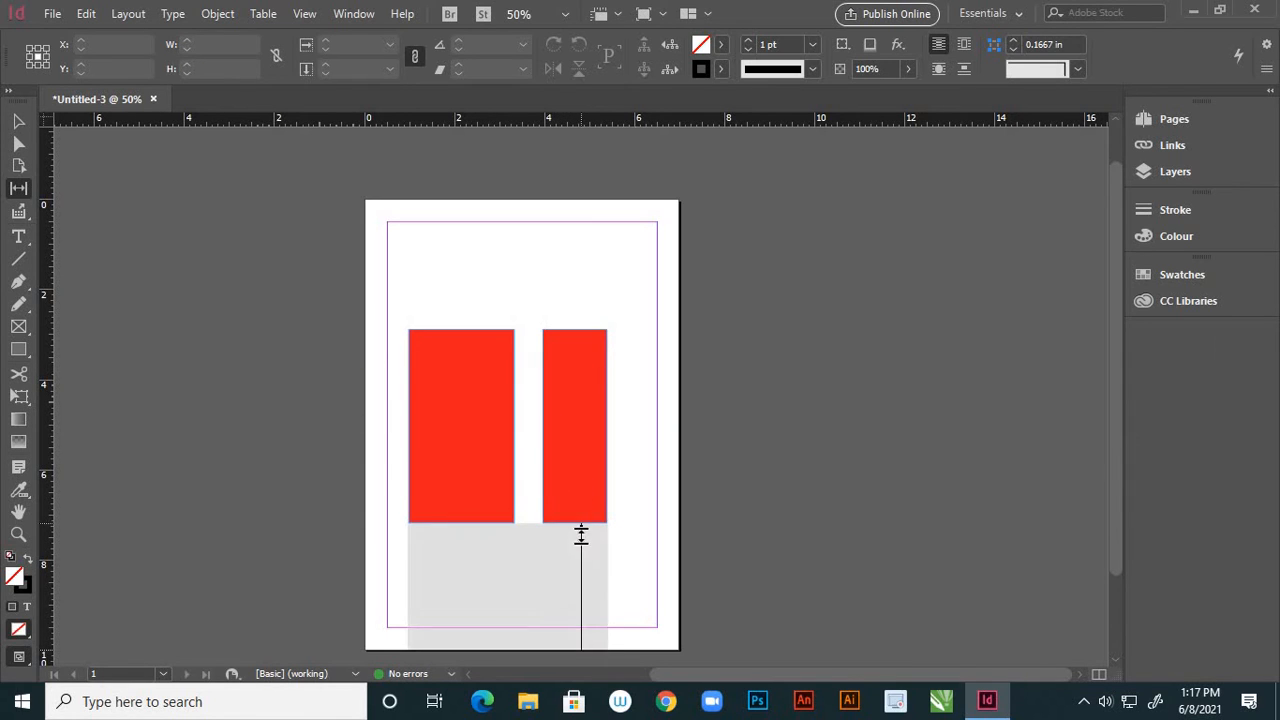
{"action": "left_click_drag", "start_coordinate": [580, 531], "coordinate": [583, 414]}
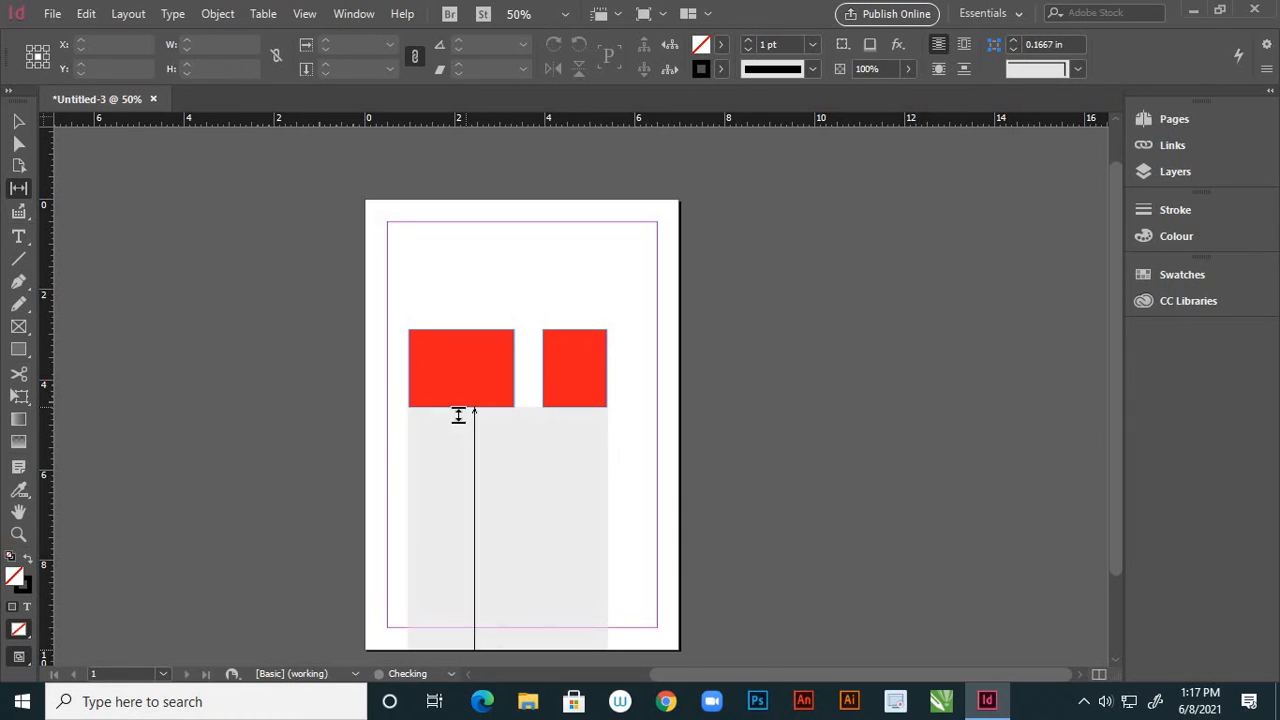
{"action": "left_click_drag", "start_coordinate": [459, 415], "coordinate": [466, 488]}
Extend the rectangles' outer edges past both sides of the page with the Gap tool, and shift the gap between them slightly right.
{"action": "left_click_drag", "start_coordinate": [397, 414], "coordinate": [245, 400]}
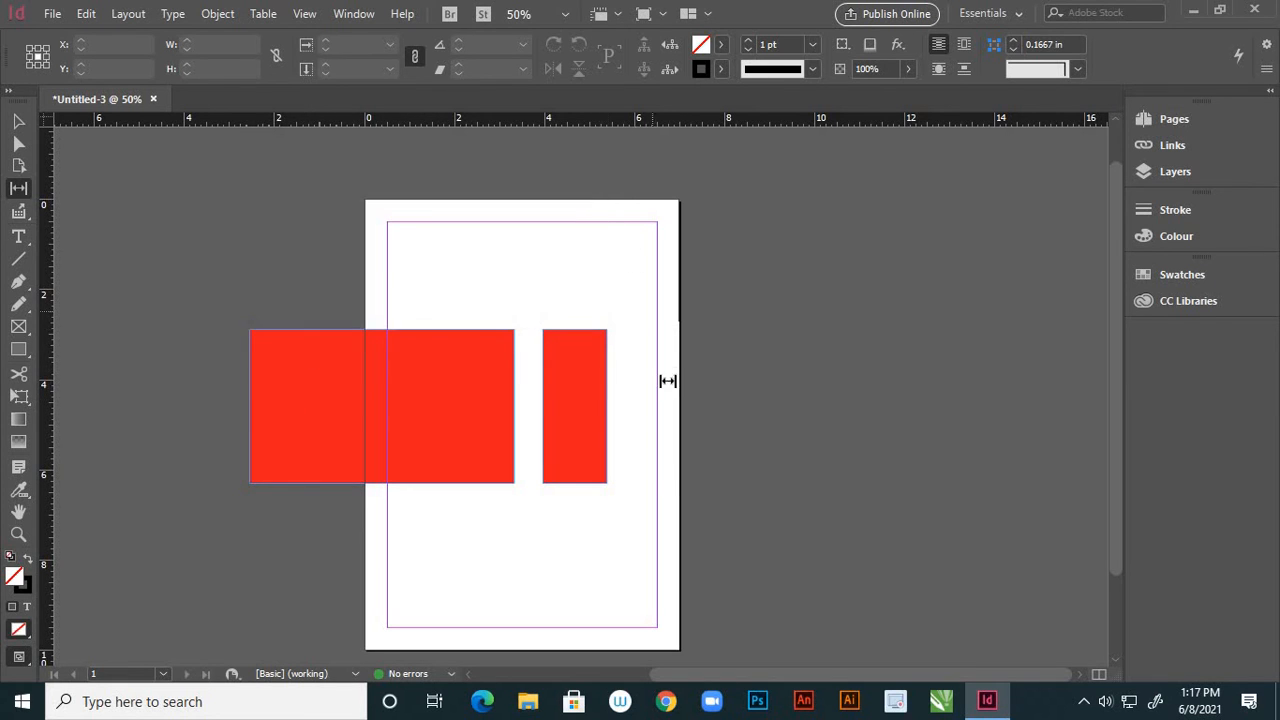
{"action": "left_click_drag", "start_coordinate": [610, 401], "coordinate": [723, 423]}
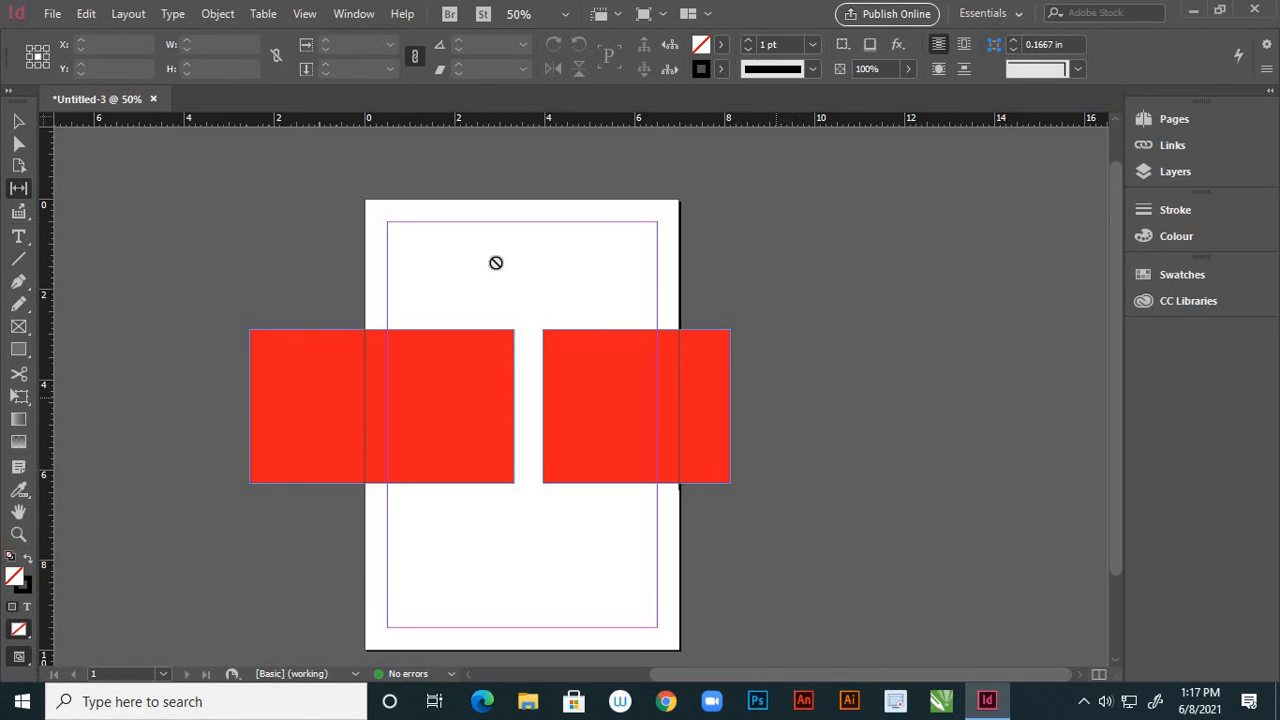
{"action": "left_click", "coordinate": [19, 188]}
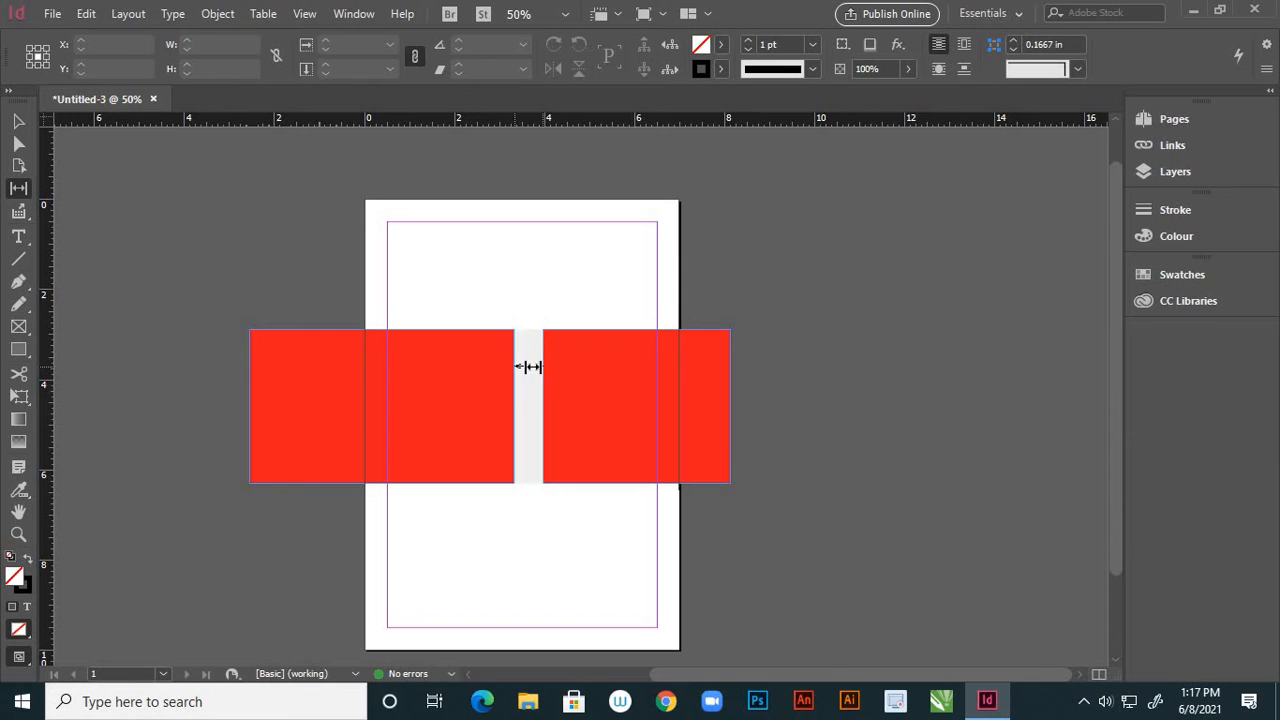
{"action": "left_click_drag", "start_coordinate": [528, 367], "coordinate": [550, 387]}
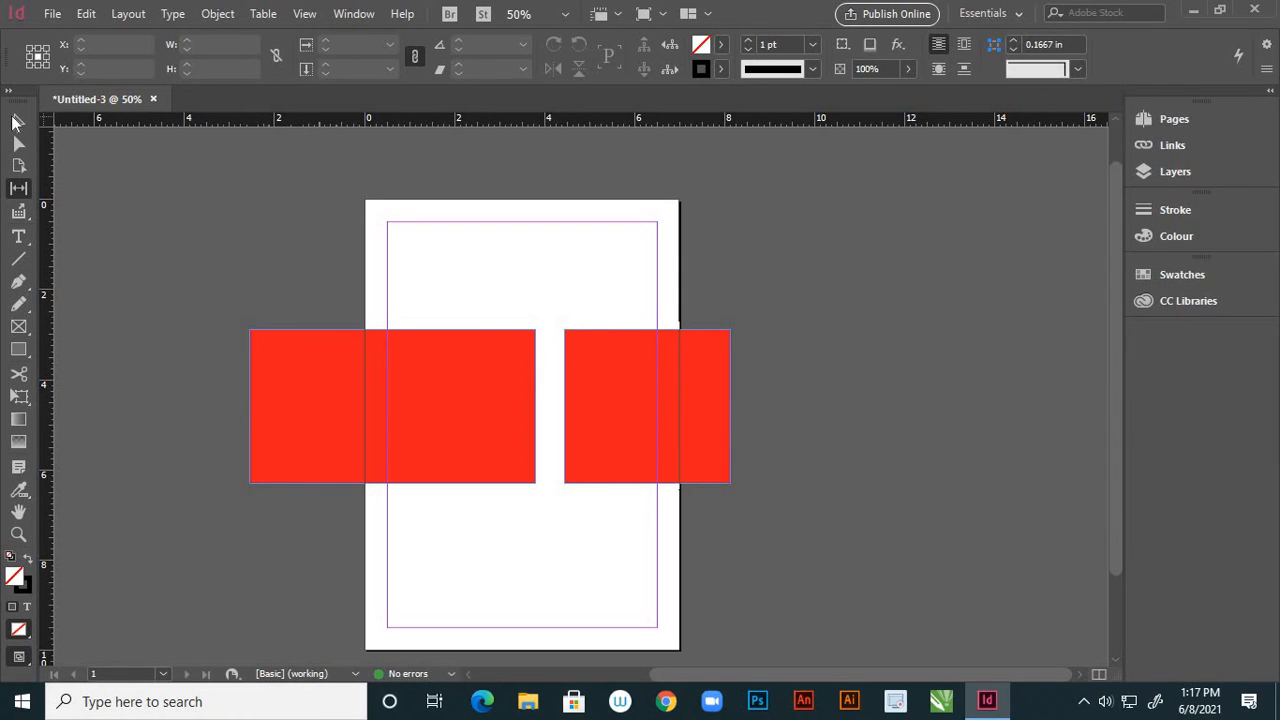
Pull both rectangles' outer edges back inside the page, narrowing the left one to about 2.14 in and the right one to about 1.64 in.
{"action": "left_click", "coordinate": [16, 121]}
{"action": "left_click", "coordinate": [275, 372]}
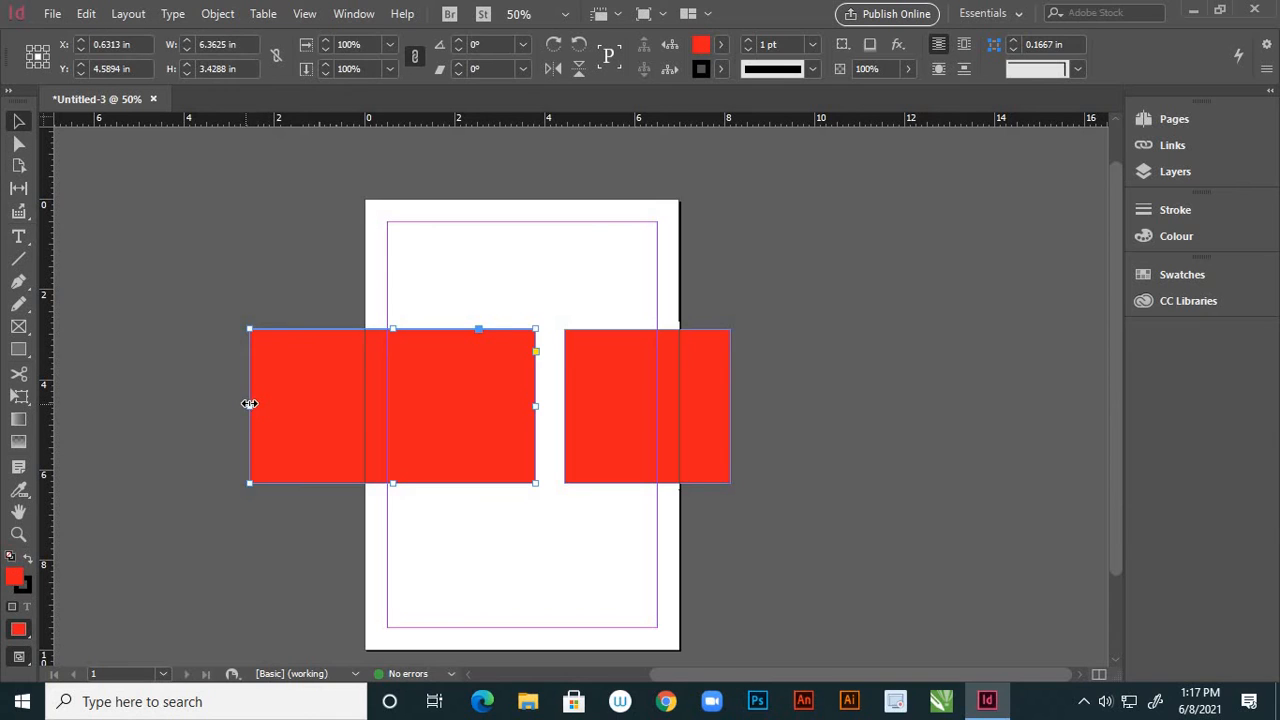
{"action": "left_click_drag", "start_coordinate": [249, 403], "coordinate": [440, 437]}
{"action": "left_click", "coordinate": [716, 410]}
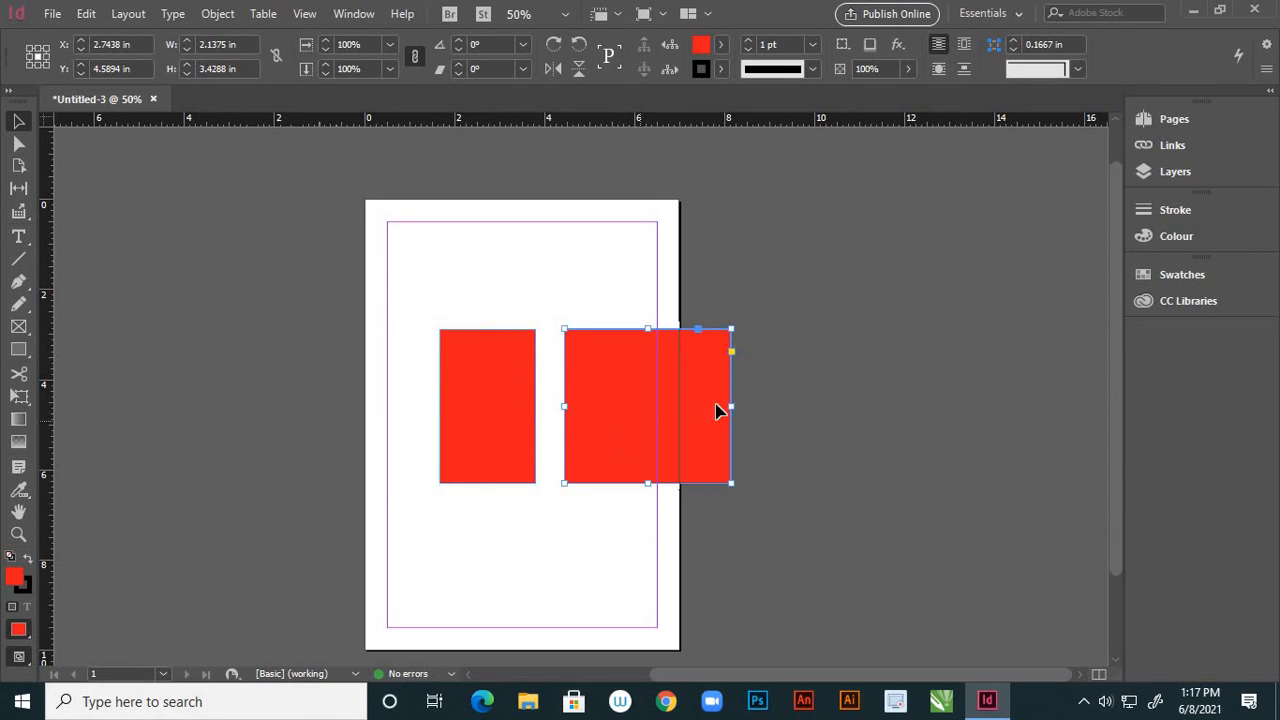
{"action": "left_click_drag", "start_coordinate": [732, 407], "coordinate": [637, 409]}
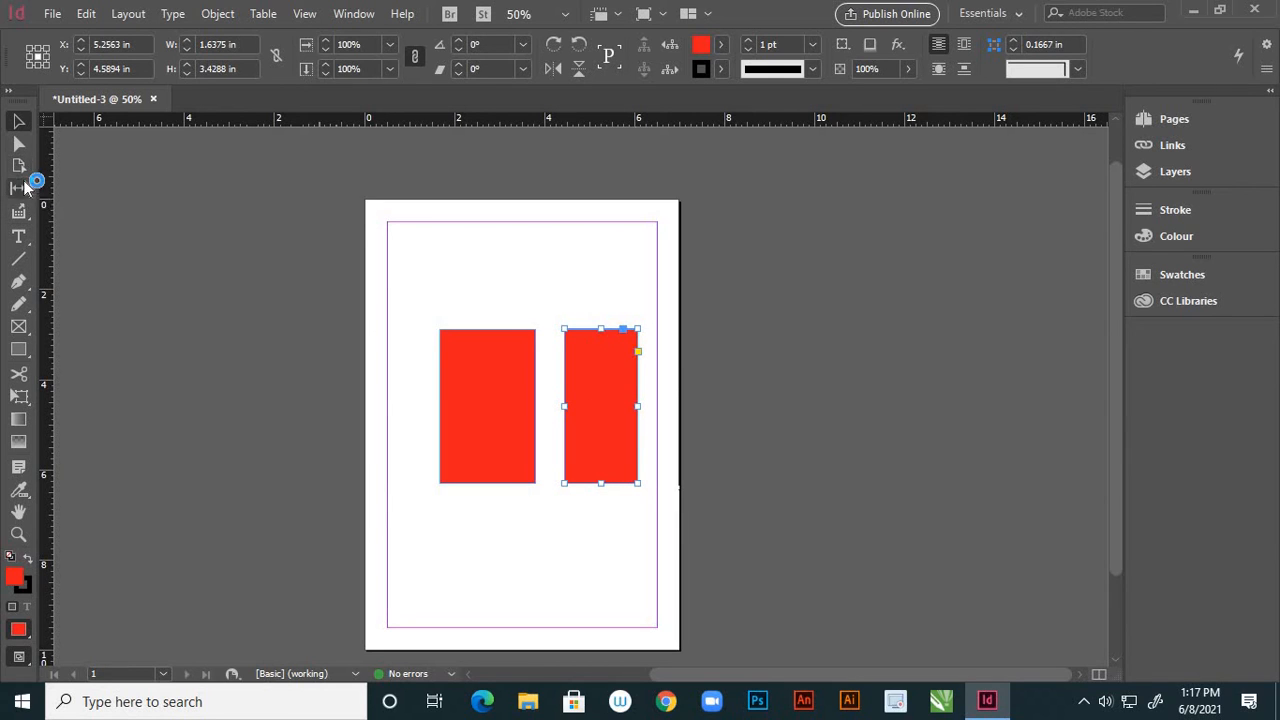
Shift the gap between the narrowed rectangles to the left in two small moves with the Gap tool.
{"action": "left_click", "coordinate": [19, 188]}
{"action": "mouse_move", "coordinate": [549, 386]}
{"action": "left_mouse_down"}
{"action": "mouse_move", "coordinate": [574, 386]}
{"action": "mouse_move", "coordinate": [528, 387]}
{"action": "mouse_move", "coordinate": [538, 391]}
{"action": "left_mouse_up"}
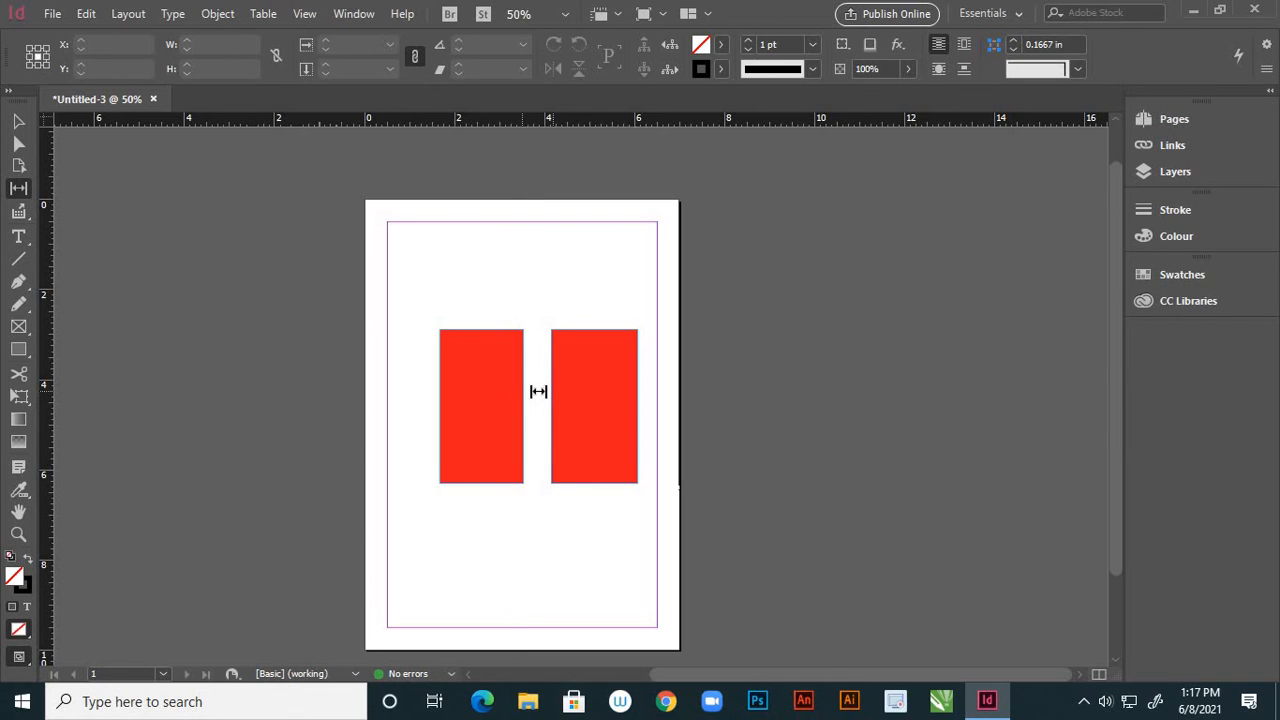
{"action": "mouse_move", "coordinate": [538, 391]}
{"action": "left_mouse_down"}
{"action": "mouse_move", "coordinate": [583, 411]}
{"action": "mouse_move", "coordinate": [527, 401]}
{"action": "left_mouse_up"}
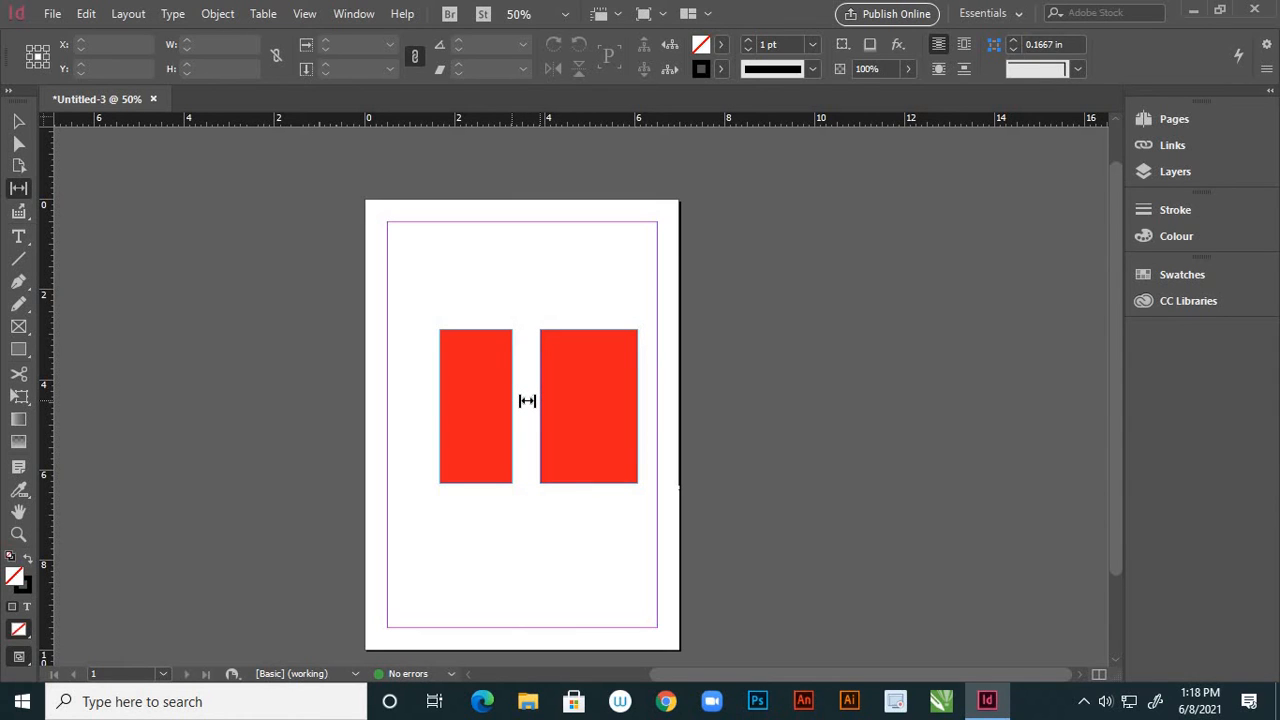
Resize the gap between the rectangles by widening it to about 2.775 in, narrowing it, and widening it slightly again.
{"action": "mouse_move", "coordinate": [535, 407]}
{"action": "left_mouse_down"}
{"action": "mouse_move", "coordinate": [586, 414]}
{"action": "mouse_move", "coordinate": [558, 413]}
{"action": "left_mouse_up"}
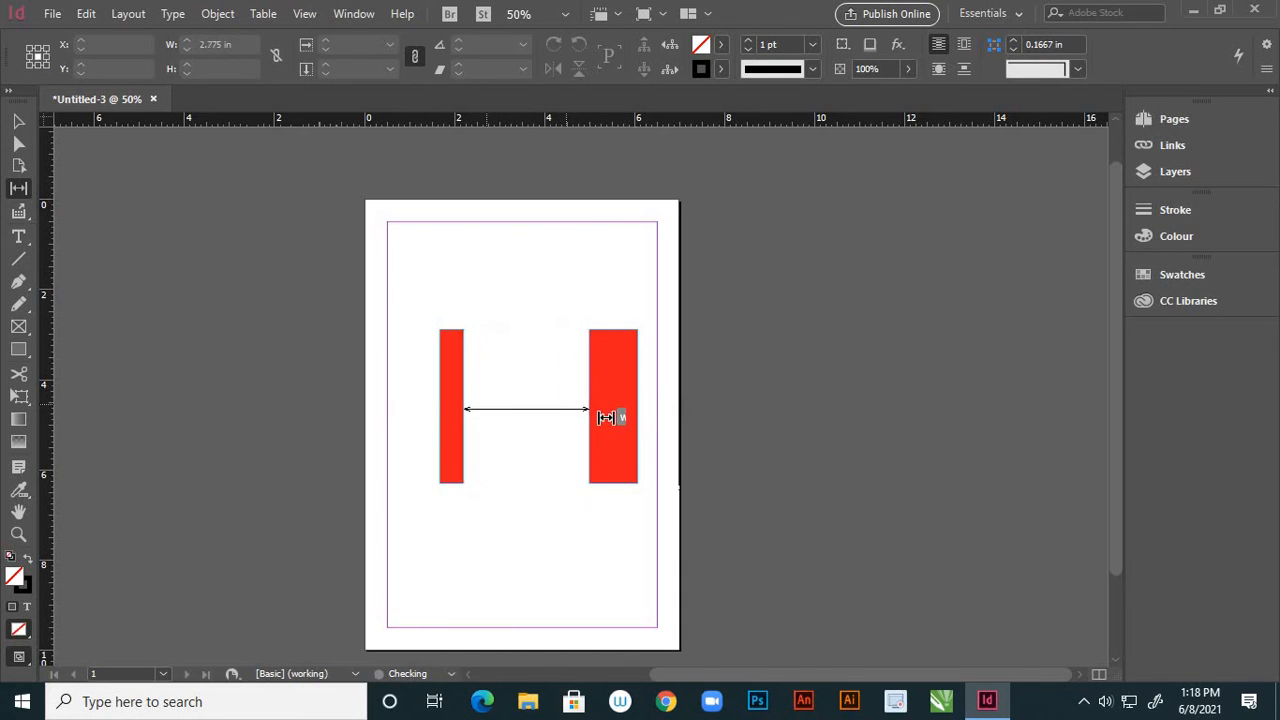
{"action": "left_click_drag", "start_coordinate": [606, 417], "coordinate": [534, 403]}
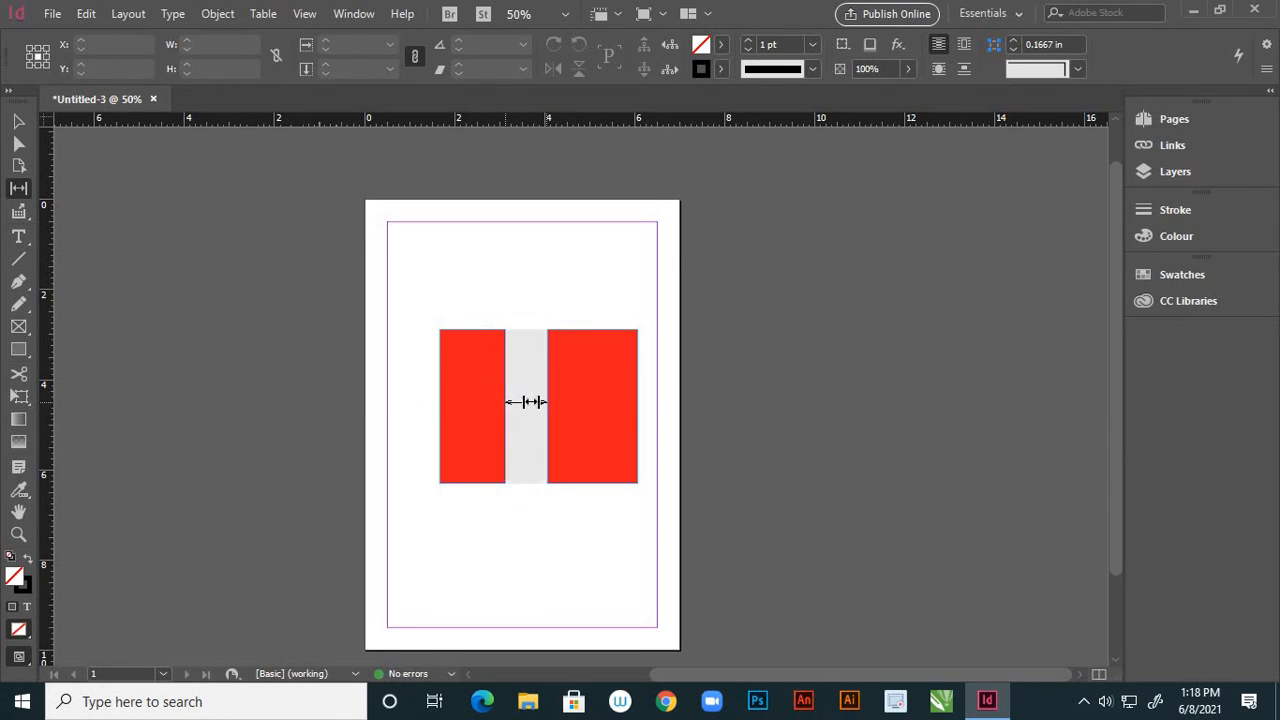
{"action": "mouse_move", "coordinate": [548, 400]}
{"action": "left_mouse_down"}
{"action": "mouse_move", "coordinate": [609, 414]}
{"action": "mouse_move", "coordinate": [551, 398]}
{"action": "left_mouse_up"}
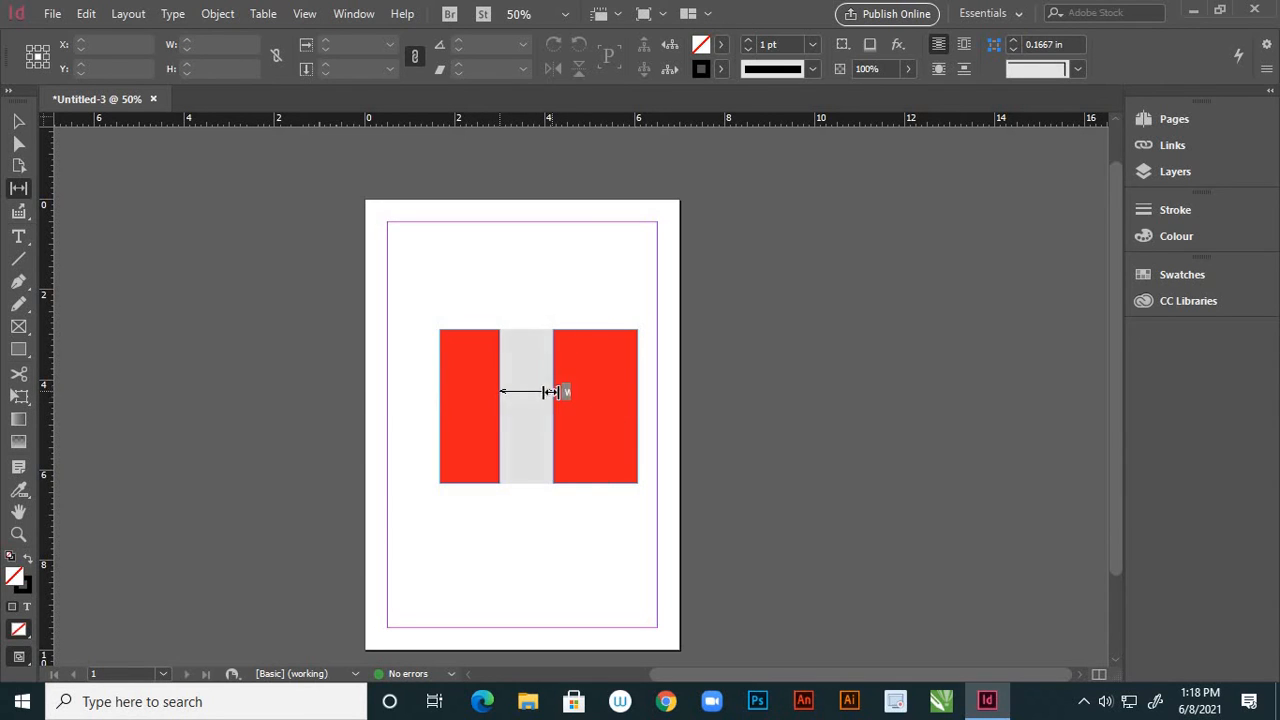
Move both rectangles together with the gap between them left and right, leaving them roughly centred on the page.
{"action": "mouse_move", "coordinate": [550, 391]}
{"action": "left_mouse_down"}
{"action": "mouse_move", "coordinate": [614, 401]}
{"action": "mouse_move", "coordinate": [500, 389]}
{"action": "mouse_move", "coordinate": [618, 403]}
{"action": "mouse_move", "coordinate": [560, 408]}
{"action": "mouse_move", "coordinate": [622, 424]}
{"action": "mouse_move", "coordinate": [529, 409]}
{"action": "mouse_move", "coordinate": [623, 423]}
{"action": "mouse_move", "coordinate": [465, 399]}
{"action": "mouse_move", "coordinate": [540, 383]}
{"action": "mouse_move", "coordinate": [511, 372]}
{"action": "mouse_move", "coordinate": [566, 393]}
{"action": "mouse_move", "coordinate": [508, 361]}
{"action": "mouse_move", "coordinate": [527, 350]}
{"action": "mouse_move", "coordinate": [500, 343]}
{"action": "left_mouse_up"}
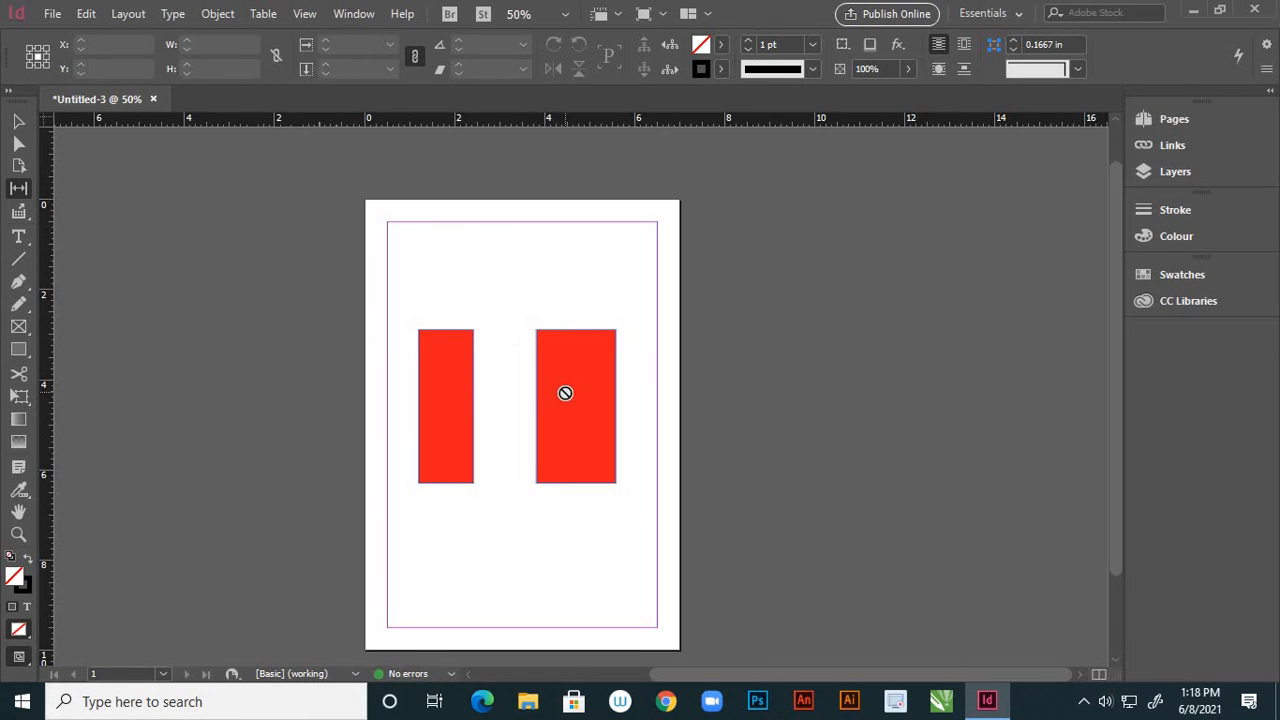
{"action": "mouse_move", "coordinate": [500, 394]}
{"action": "left_mouse_down"}
{"action": "mouse_move", "coordinate": [586, 437]}
{"action": "mouse_move", "coordinate": [543, 546]}
{"action": "mouse_move", "coordinate": [534, 363]}
{"action": "left_mouse_up"}
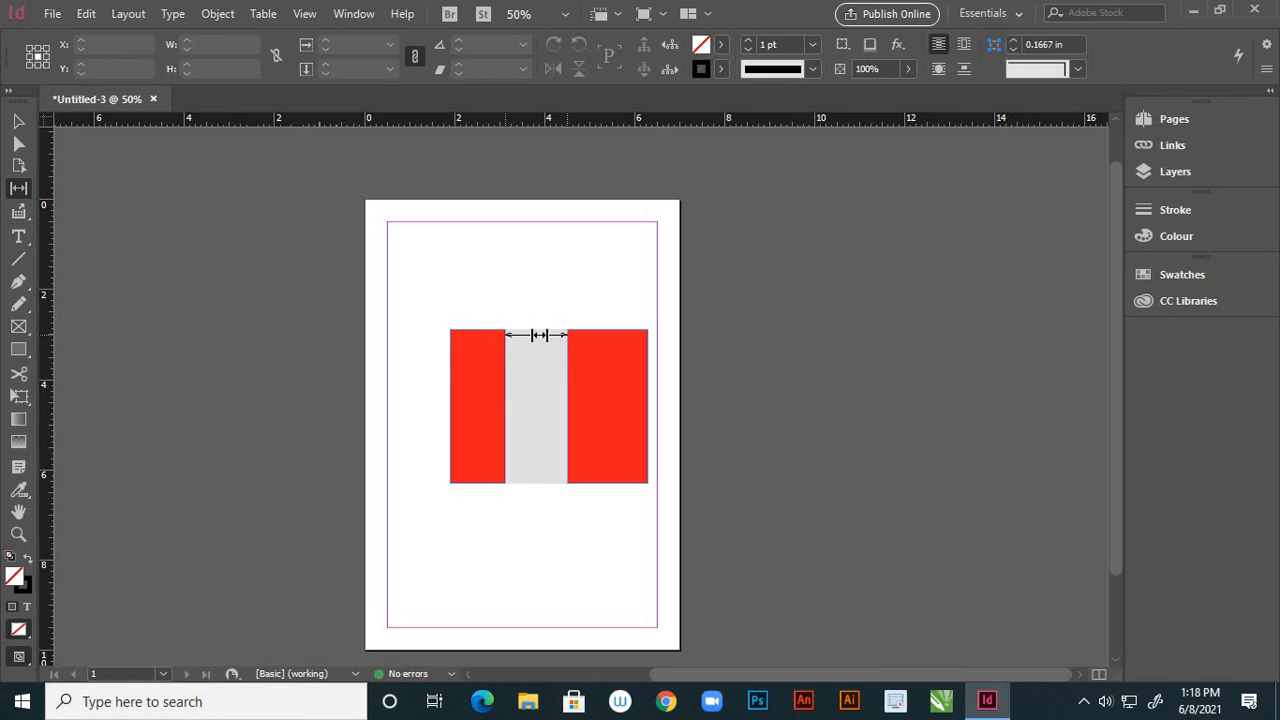
{"action": "mouse_move", "coordinate": [546, 459]}
{"action": "left_mouse_down"}
{"action": "mouse_move", "coordinate": [548, 571]}
{"action": "mouse_move", "coordinate": [540, 410]}
{"action": "mouse_move", "coordinate": [650, 411]}
{"action": "mouse_move", "coordinate": [480, 397]}
{"action": "mouse_move", "coordinate": [631, 397]}
{"action": "mouse_move", "coordinate": [520, 385]}
{"action": "left_mouse_up"}
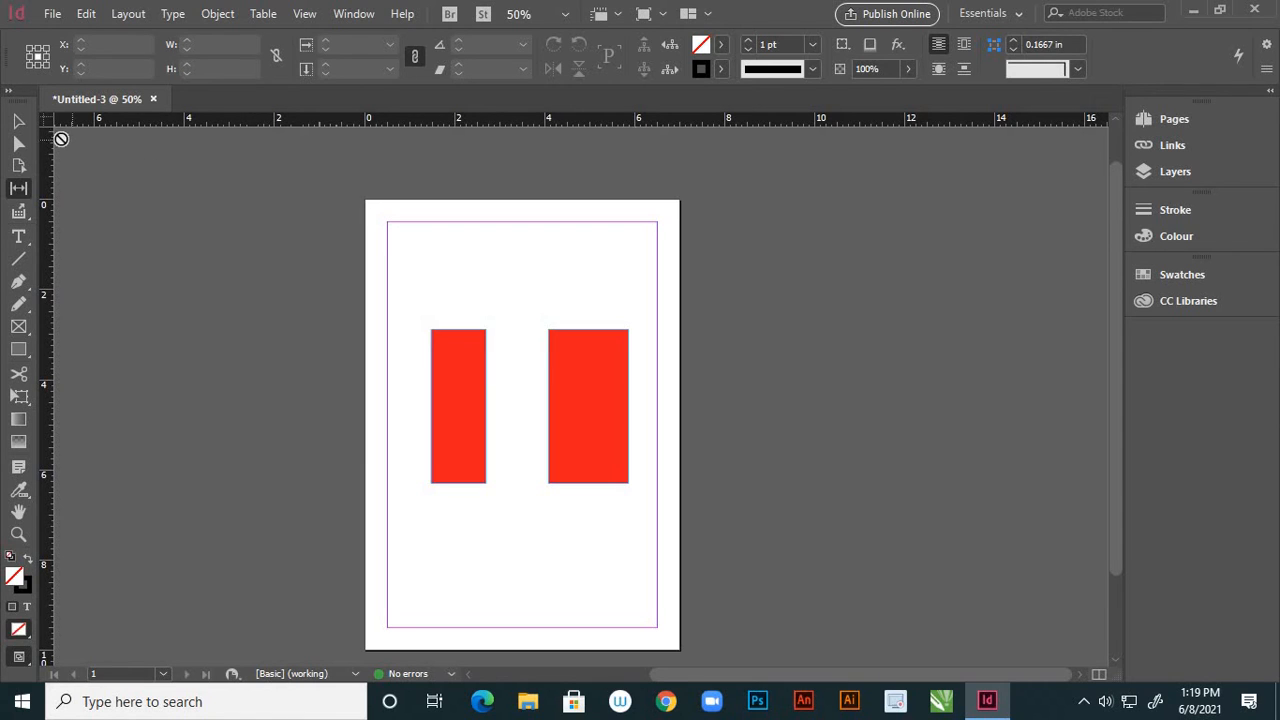
Select the narrower rectangle, view and close the Content Conveyor, then return to the Selection tool and deselect.
{"action": "left_click", "coordinate": [21, 121]}
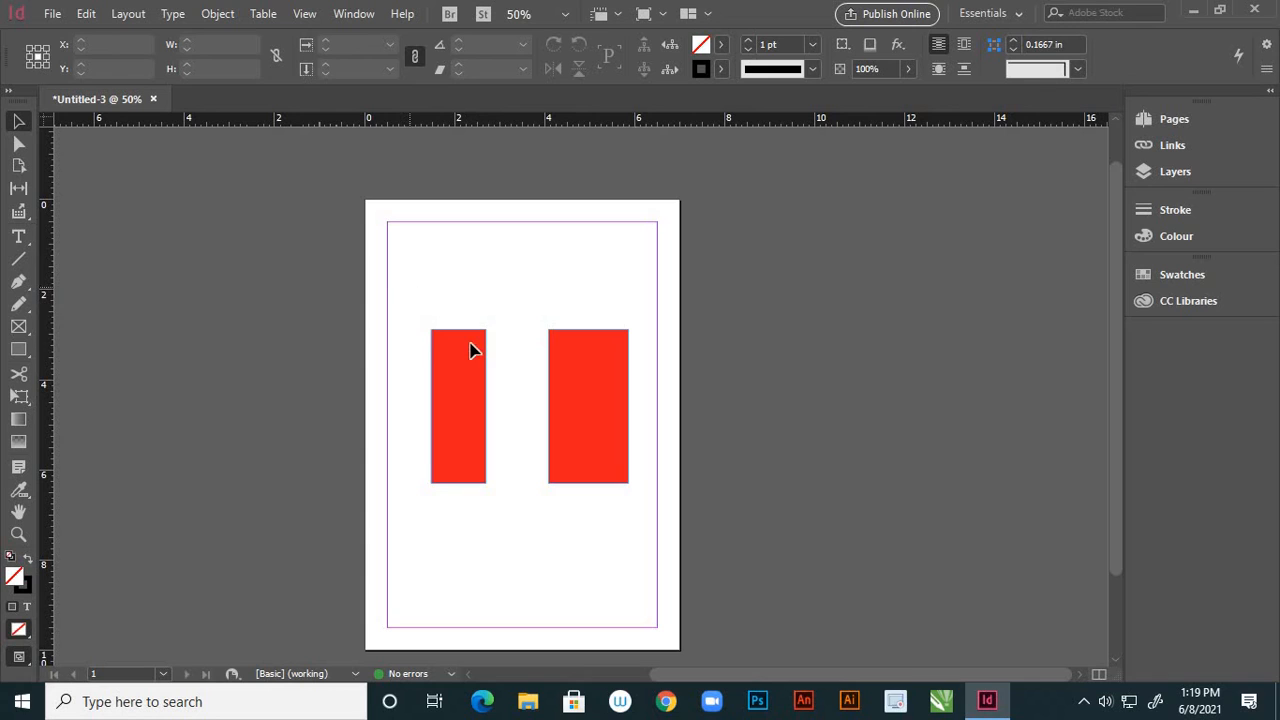
{"action": "left_click_drag", "start_coordinate": [410, 286], "coordinate": [443, 318]}
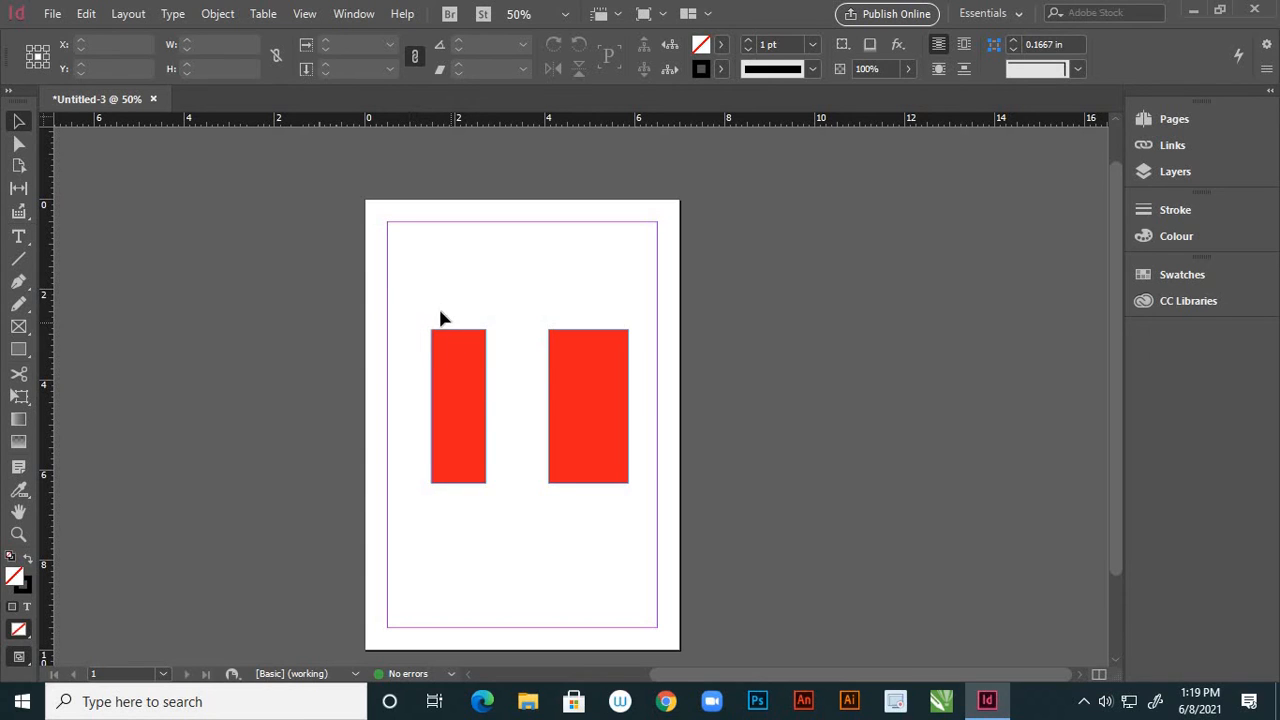
{"action": "left_click", "coordinate": [473, 388]}
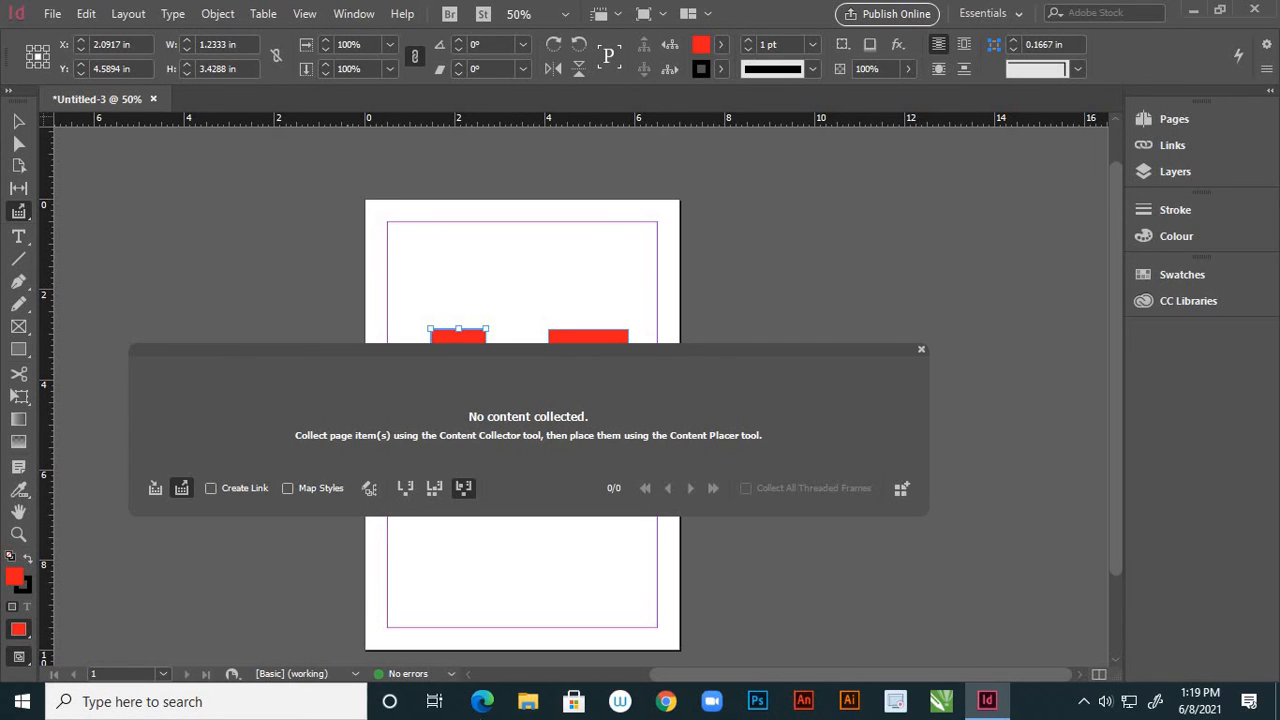
{"action": "left_click", "coordinate": [24, 213]}
{"action": "left_click", "coordinate": [921, 352]}
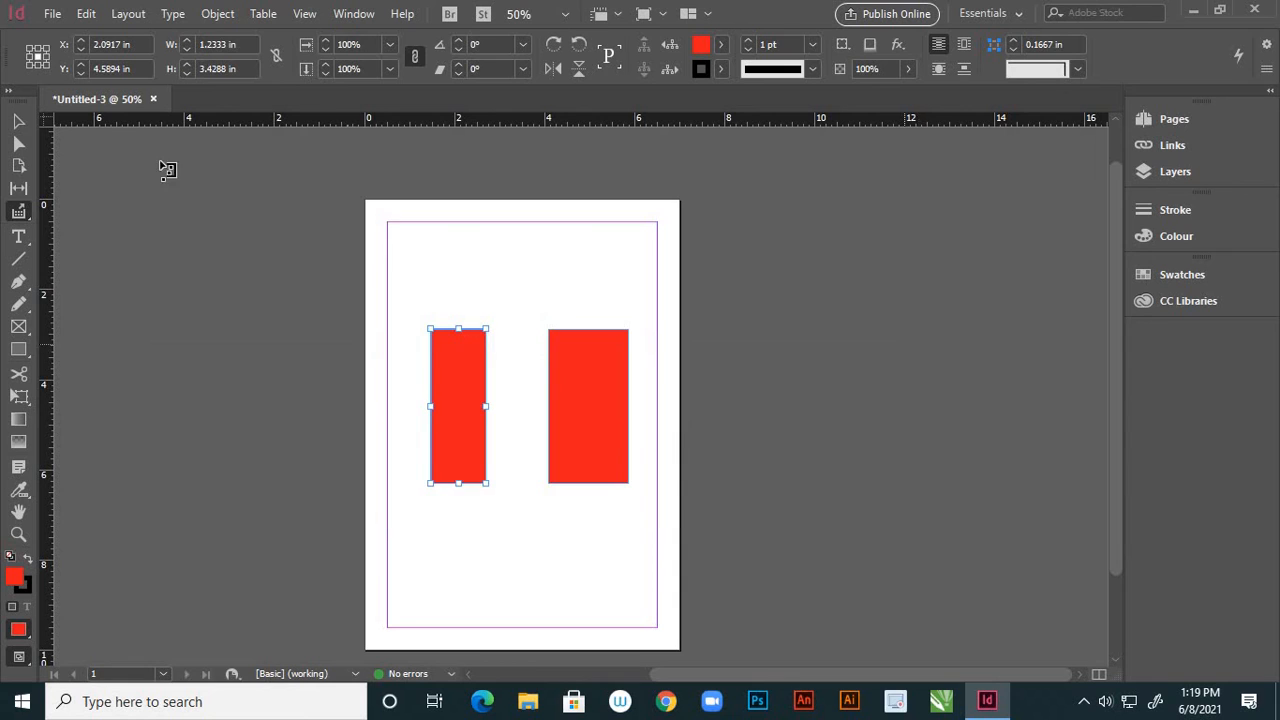
{"action": "left_click", "coordinate": [18, 122]}
{"action": "left_click", "coordinate": [161, 255]}
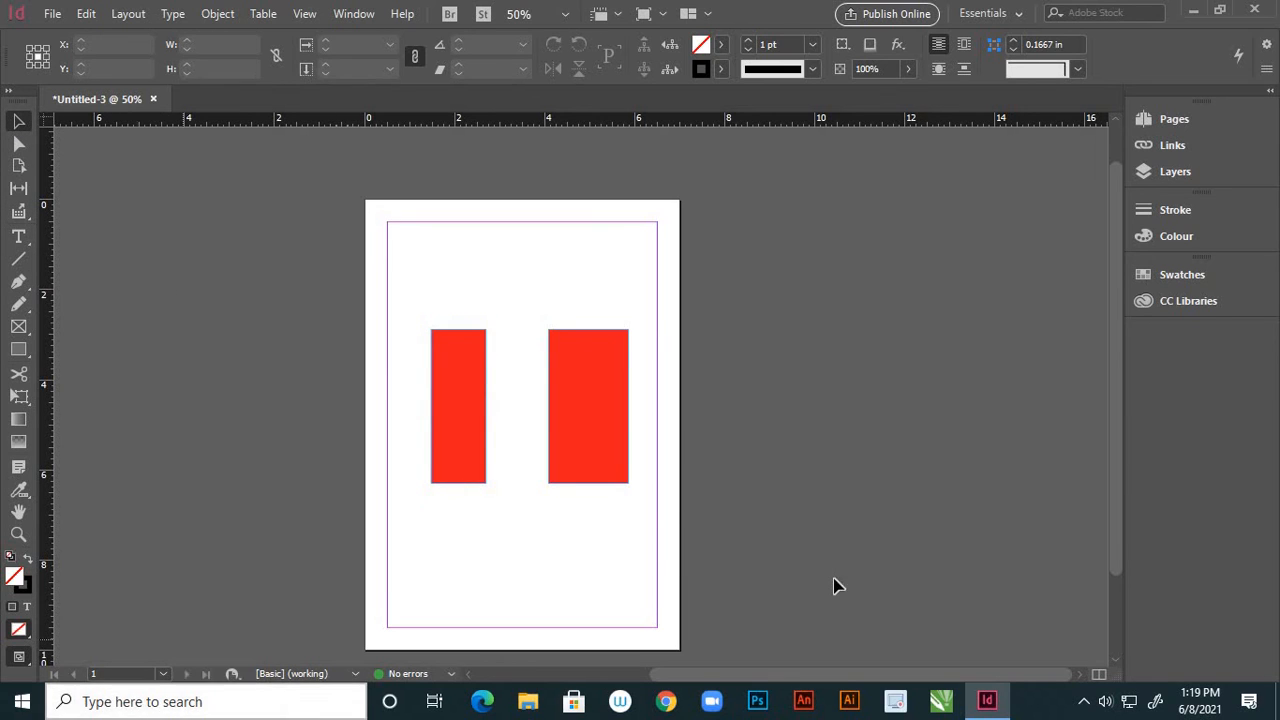
Move both rectangles together onto the pasteboard left of the page, at about X -2.325 in, Y 2.16 in, and deselect.
{"action": "left_click_drag", "start_coordinate": [424, 310], "coordinate": [690, 534]}
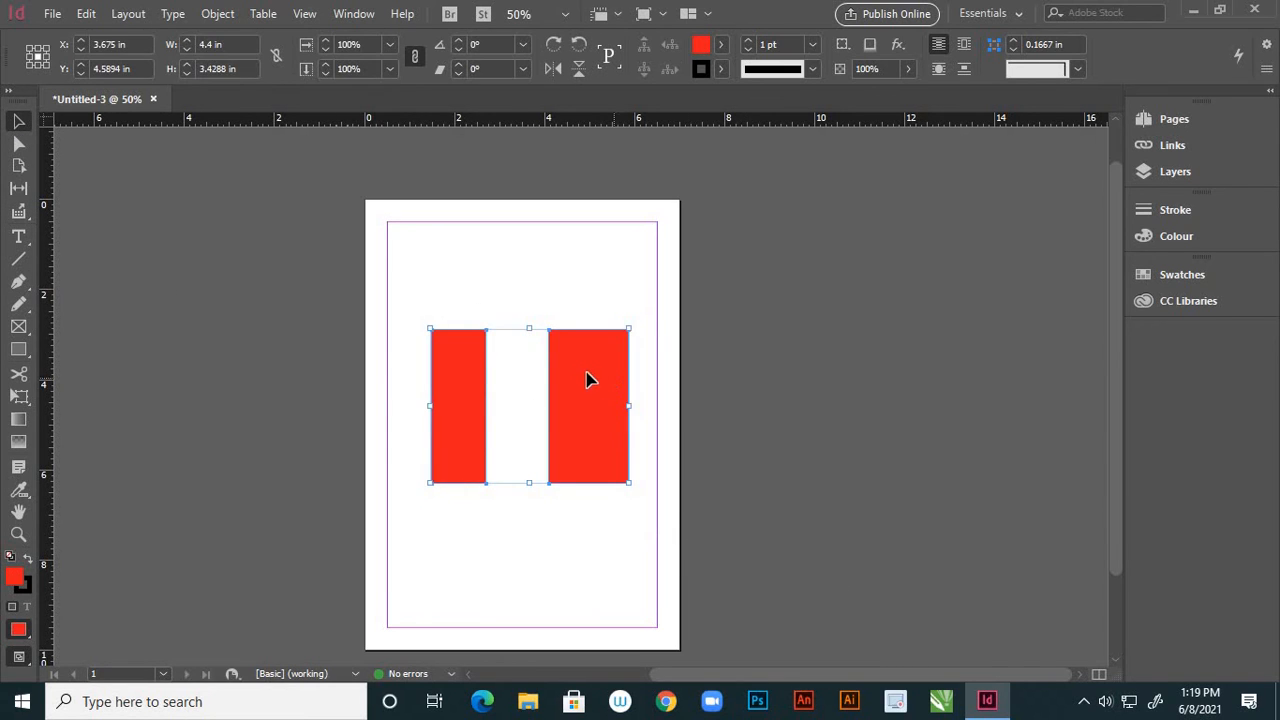
{"action": "left_click_drag", "start_coordinate": [587, 372], "coordinate": [312, 263]}
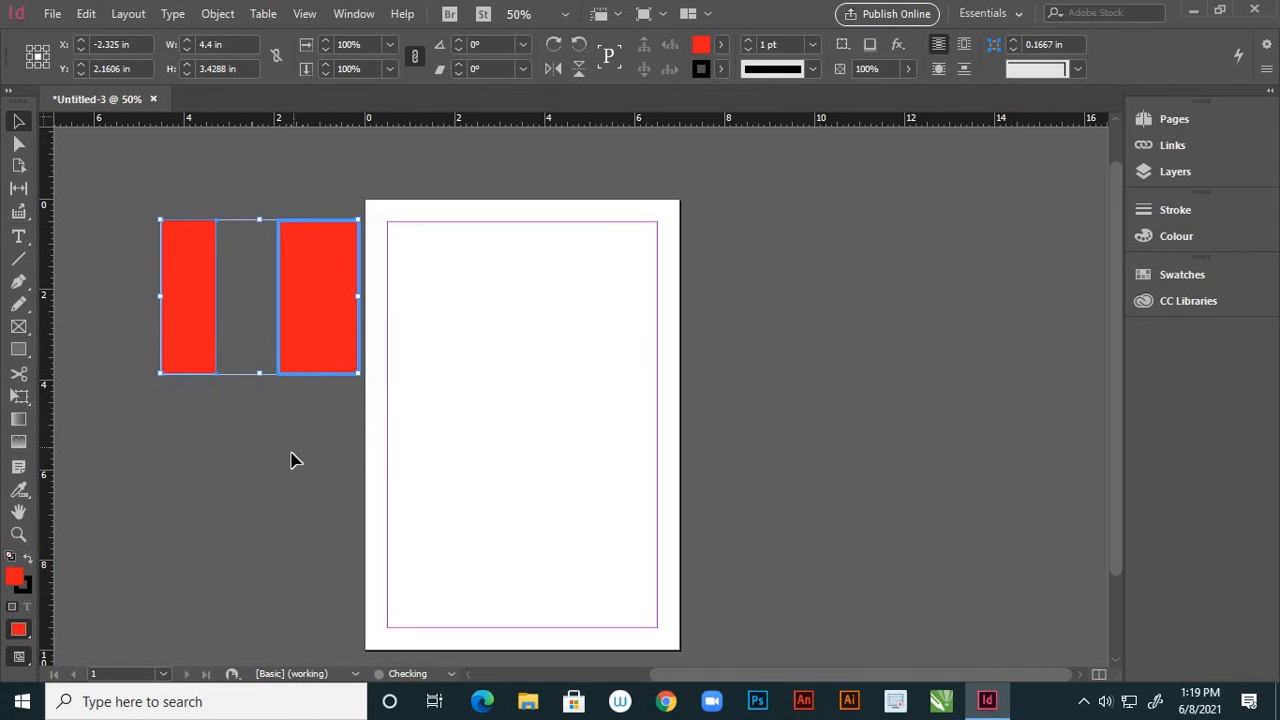
{"action": "left_click", "coordinate": [291, 459]}
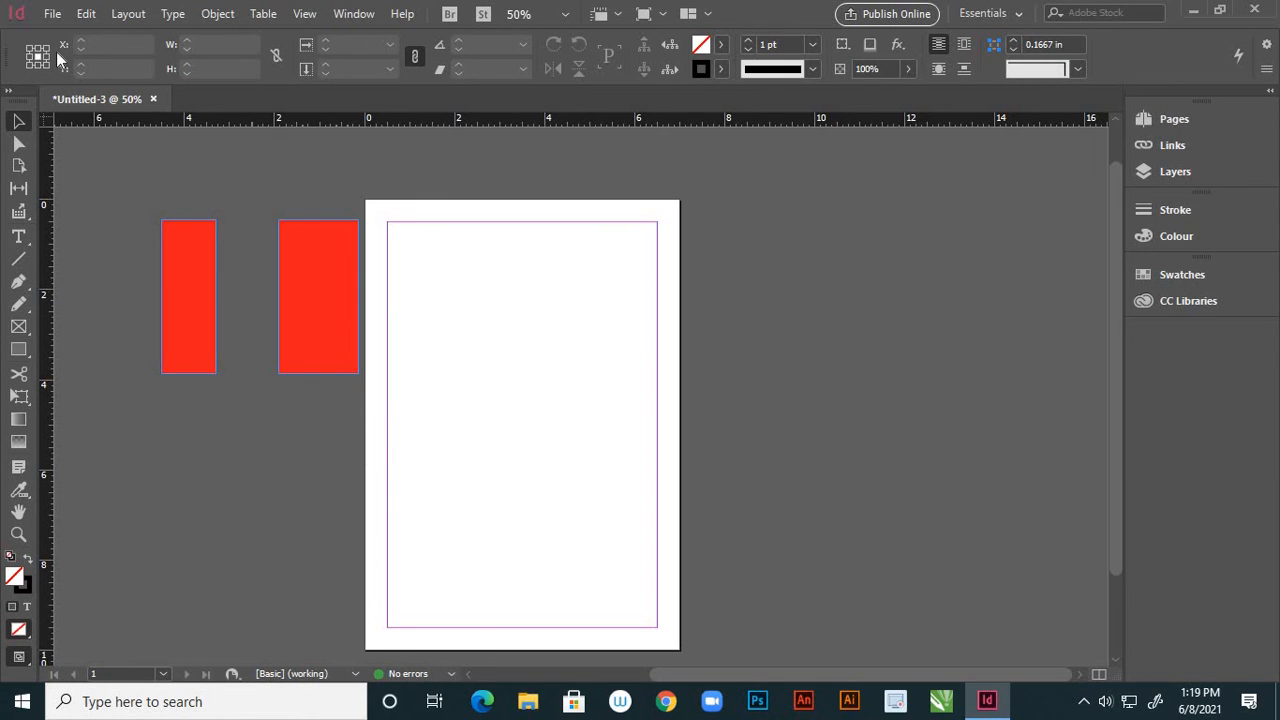
Load three images for placing from the reference images folder: the cartoon mouse, the Tanishq ad picture and index_catfish.
{"action": "left_click", "coordinate": [50, 13]}
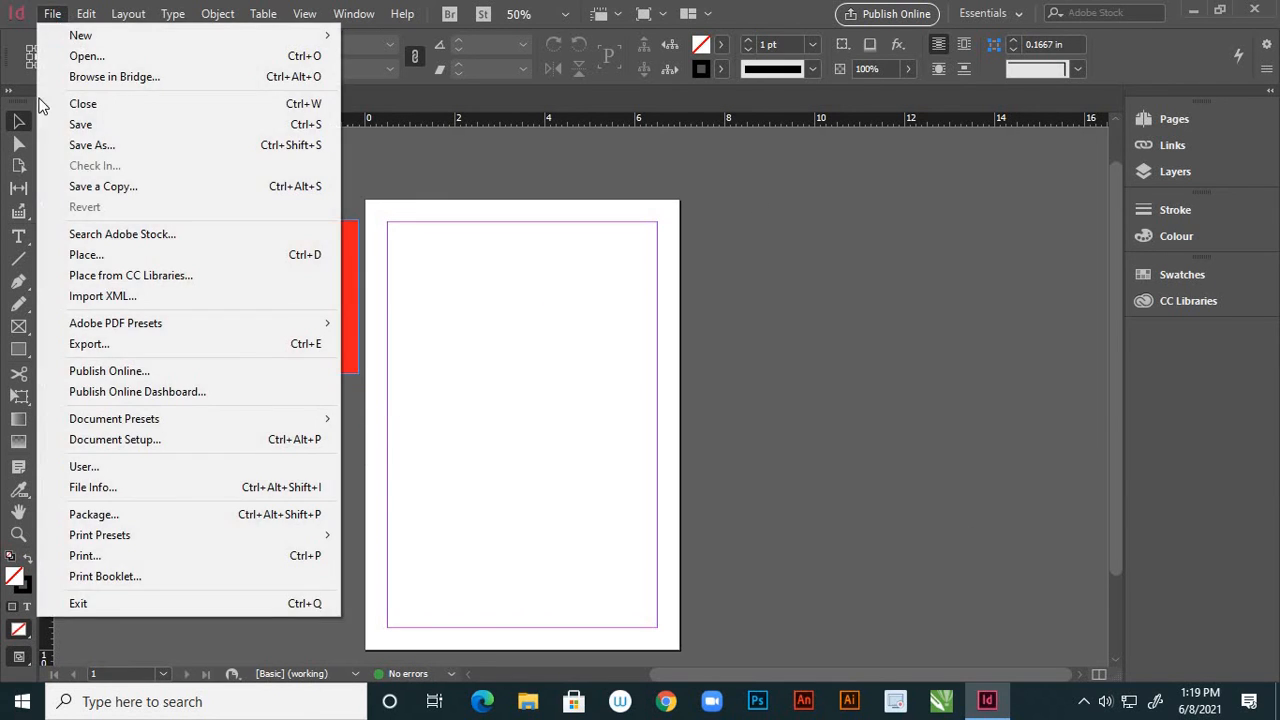
{"action": "left_click", "coordinate": [84, 254]}
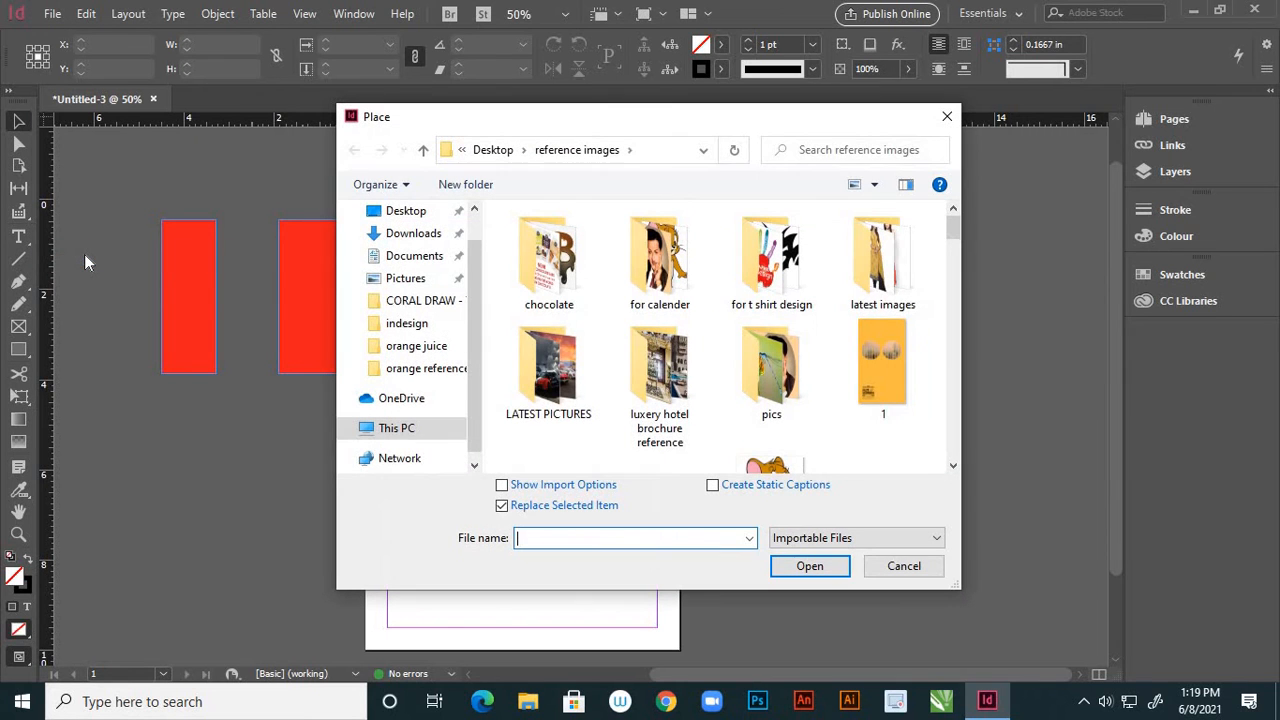
{"action": "left_click_drag", "start_coordinate": [955, 229], "coordinate": [959, 315]}
{"action": "left_click", "coordinate": [562, 421]}
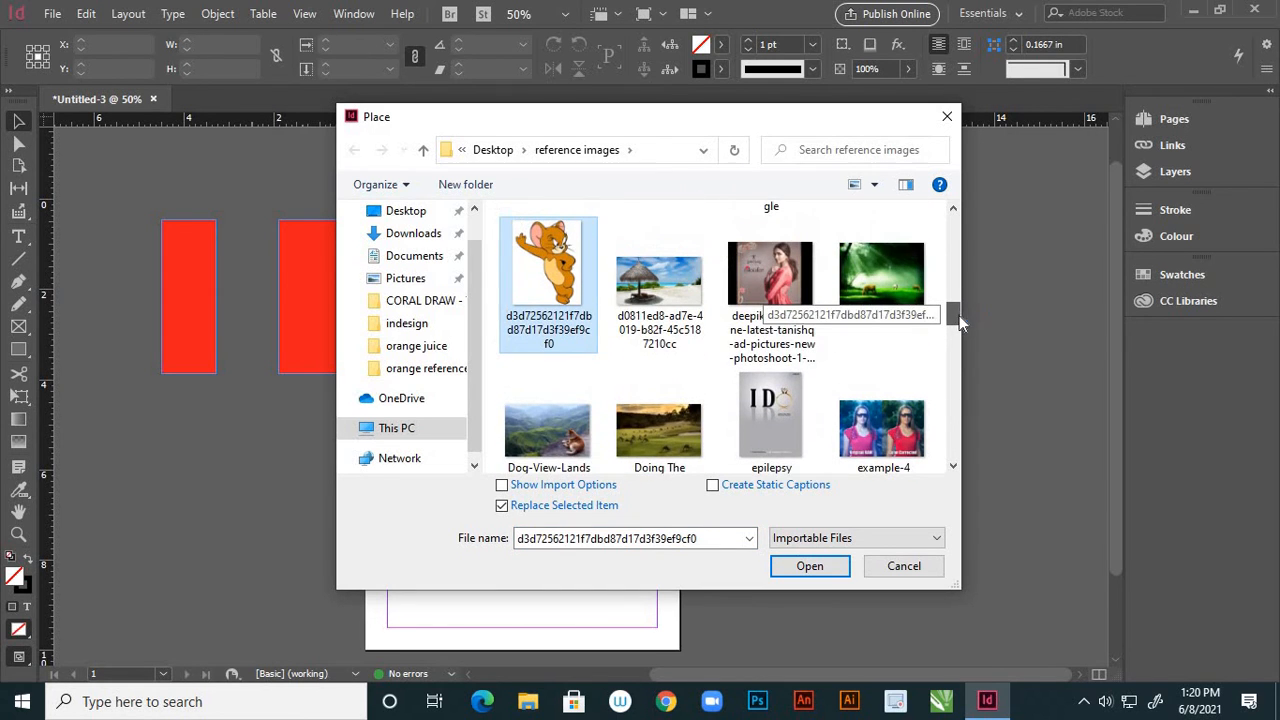
{"action": "left_click", "coordinate": [800, 295], "text": "ctrl"}
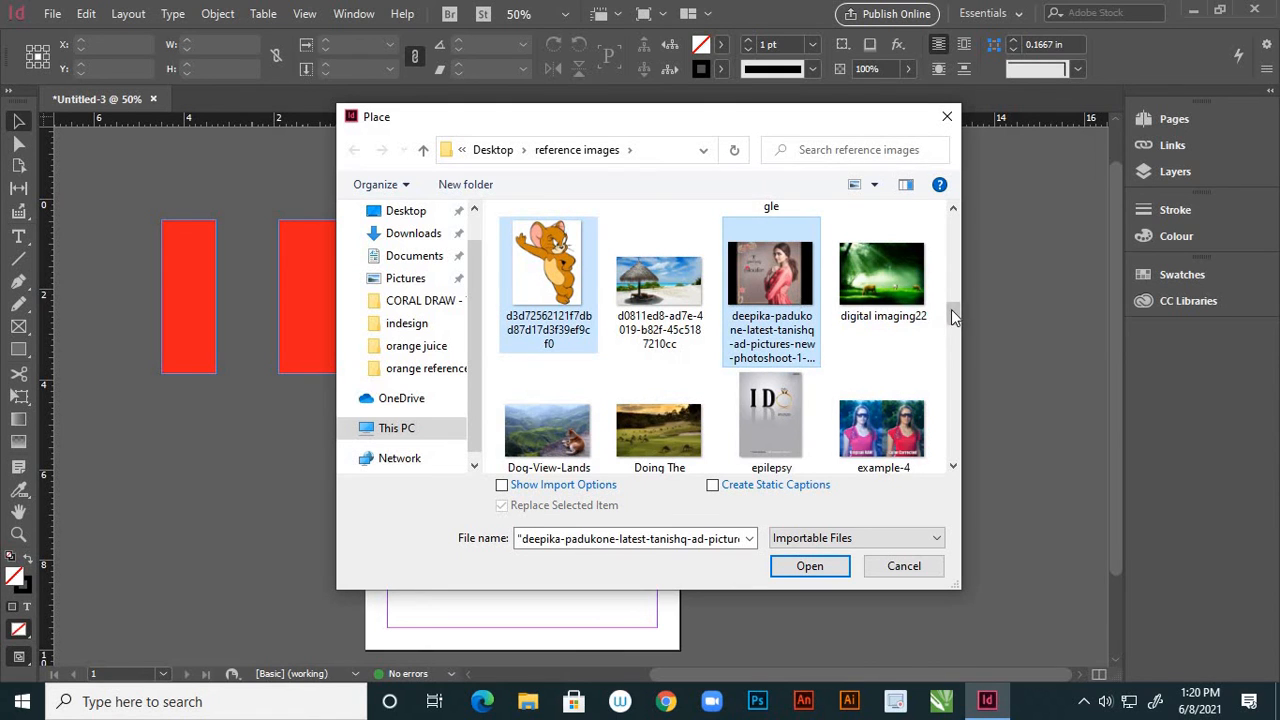
{"action": "left_click_drag", "start_coordinate": [954, 314], "coordinate": [923, 364]}
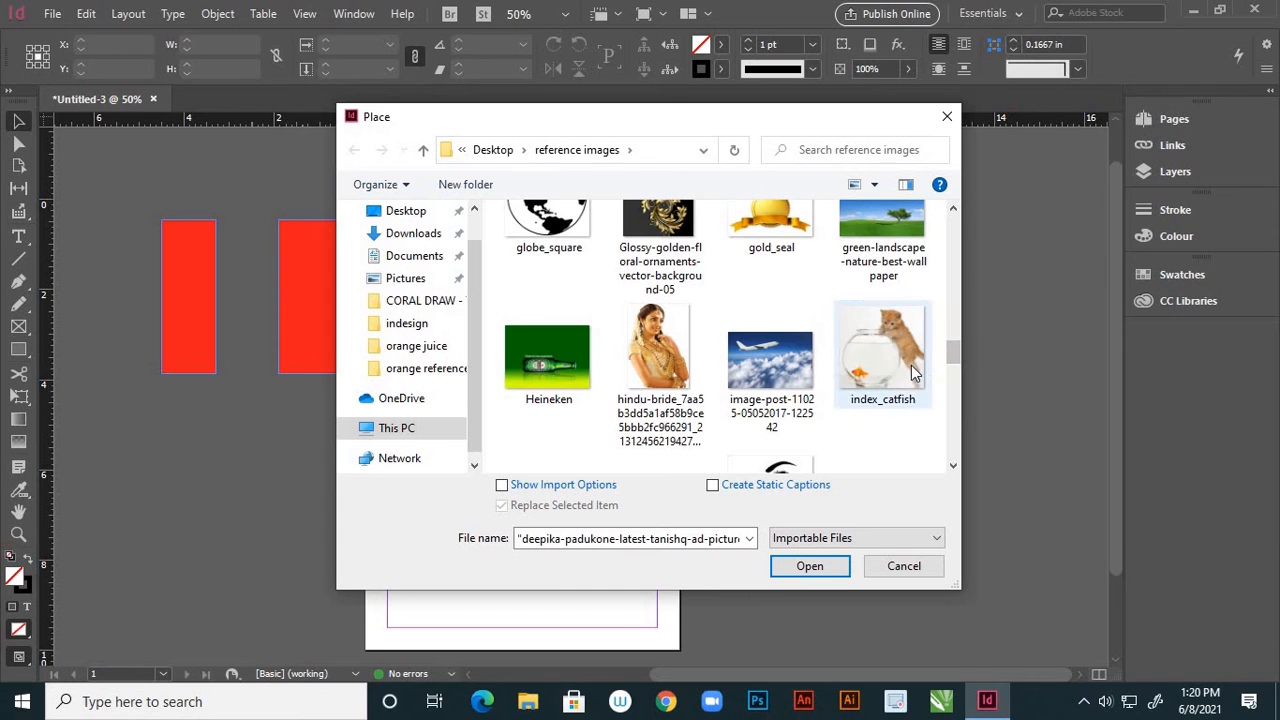
{"action": "left_click", "coordinate": [891, 334], "text": "ctrl"}
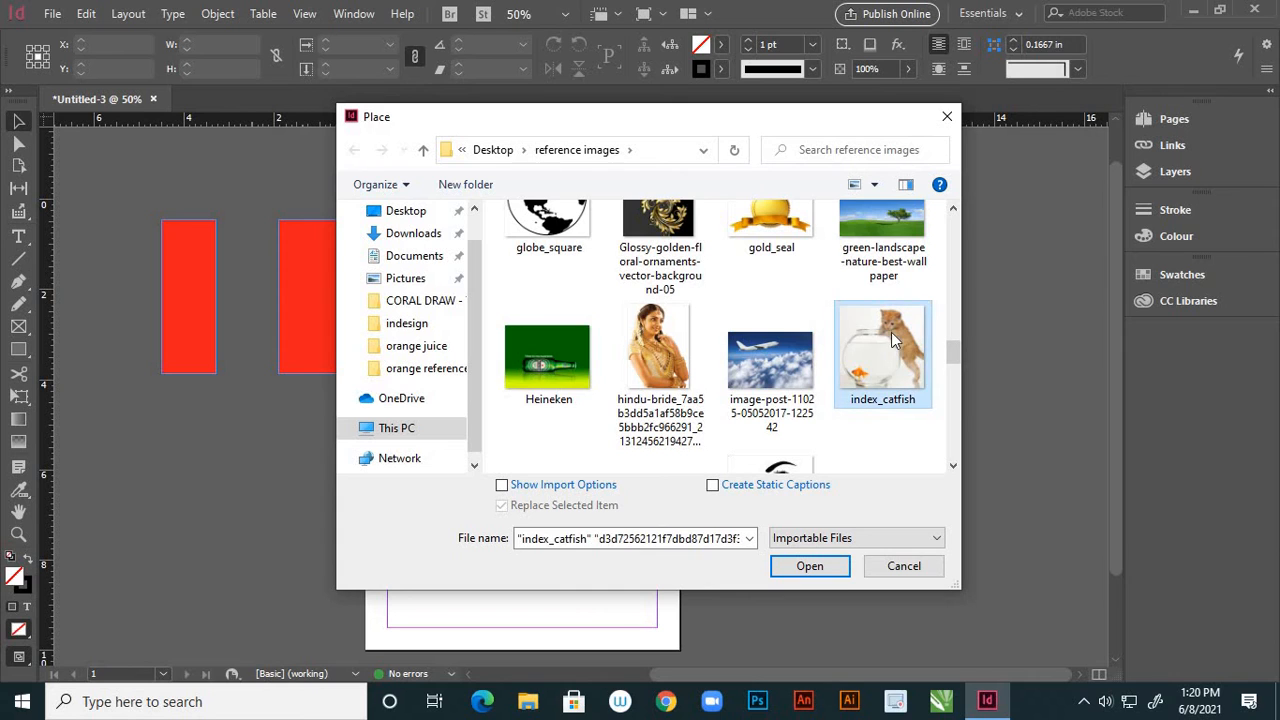
{"action": "left_click", "coordinate": [809, 566]}
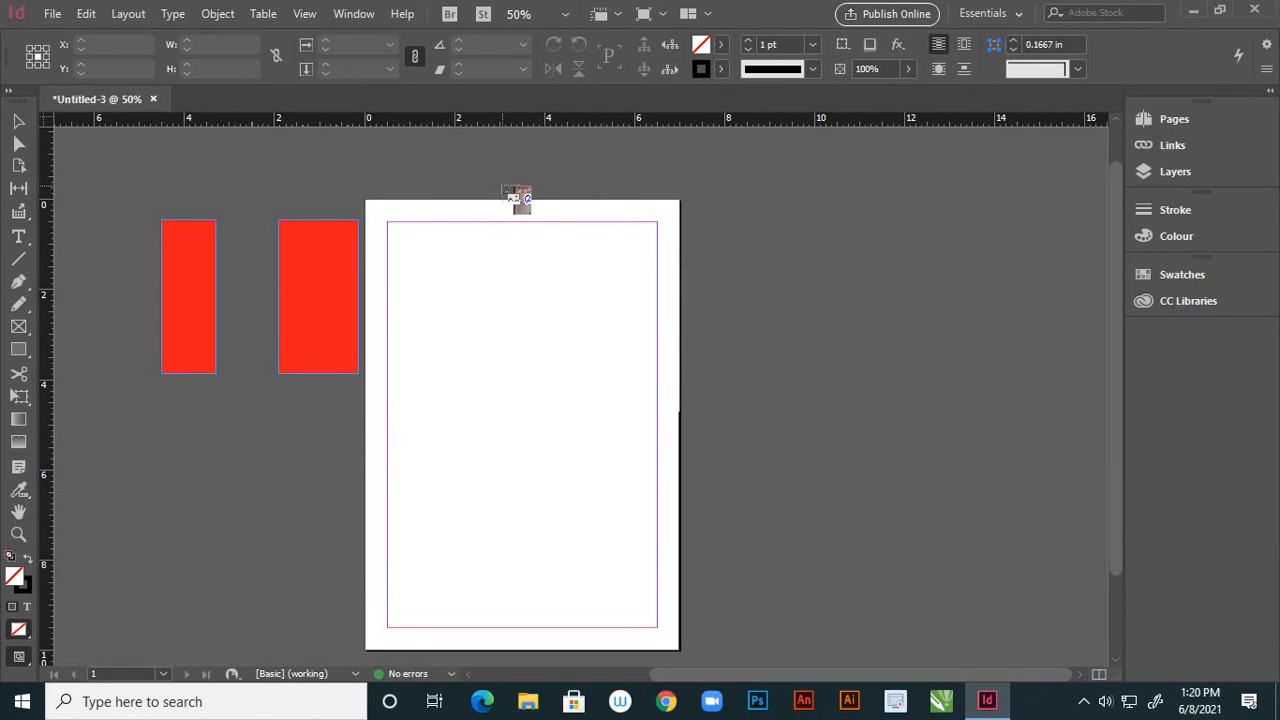
Place the mouse overlapping the page's upper right, the ad picture on the pasteboard to its right and the cat image below, and deselect.
{"action": "left_click", "coordinate": [503, 187]}
{"action": "left_click", "coordinate": [853, 187]}
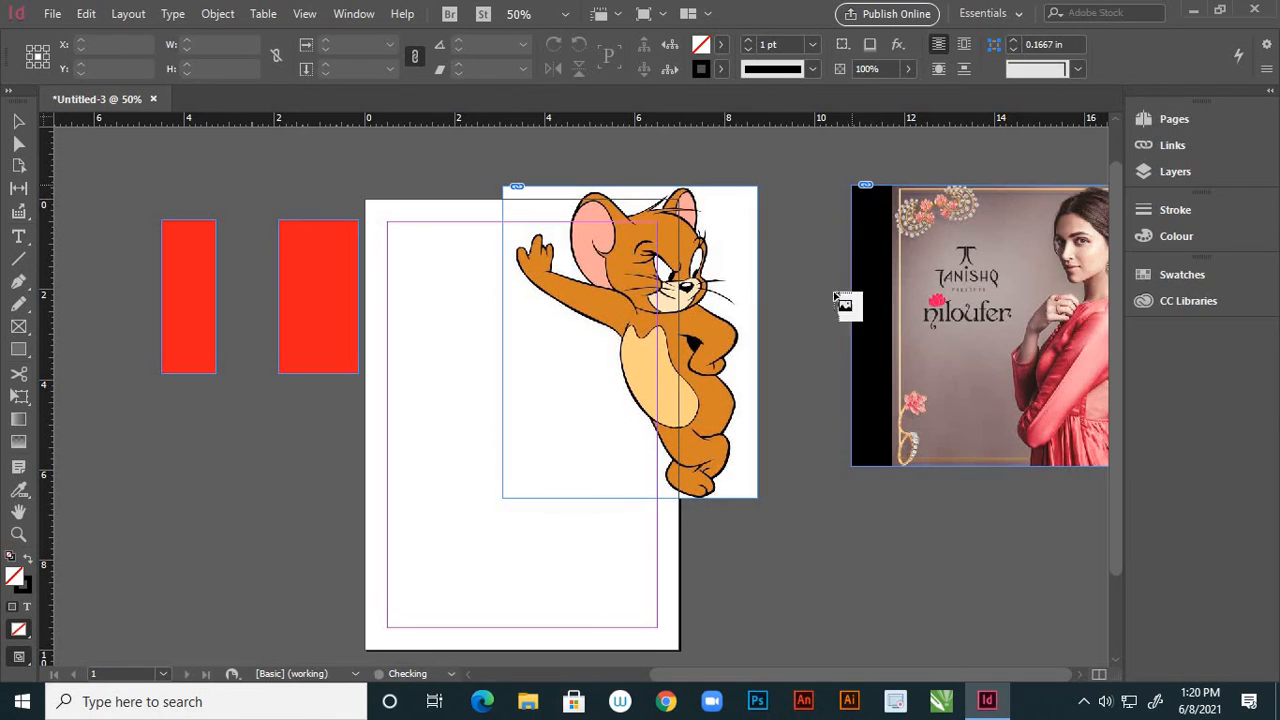
{"action": "left_click", "coordinate": [770, 527]}
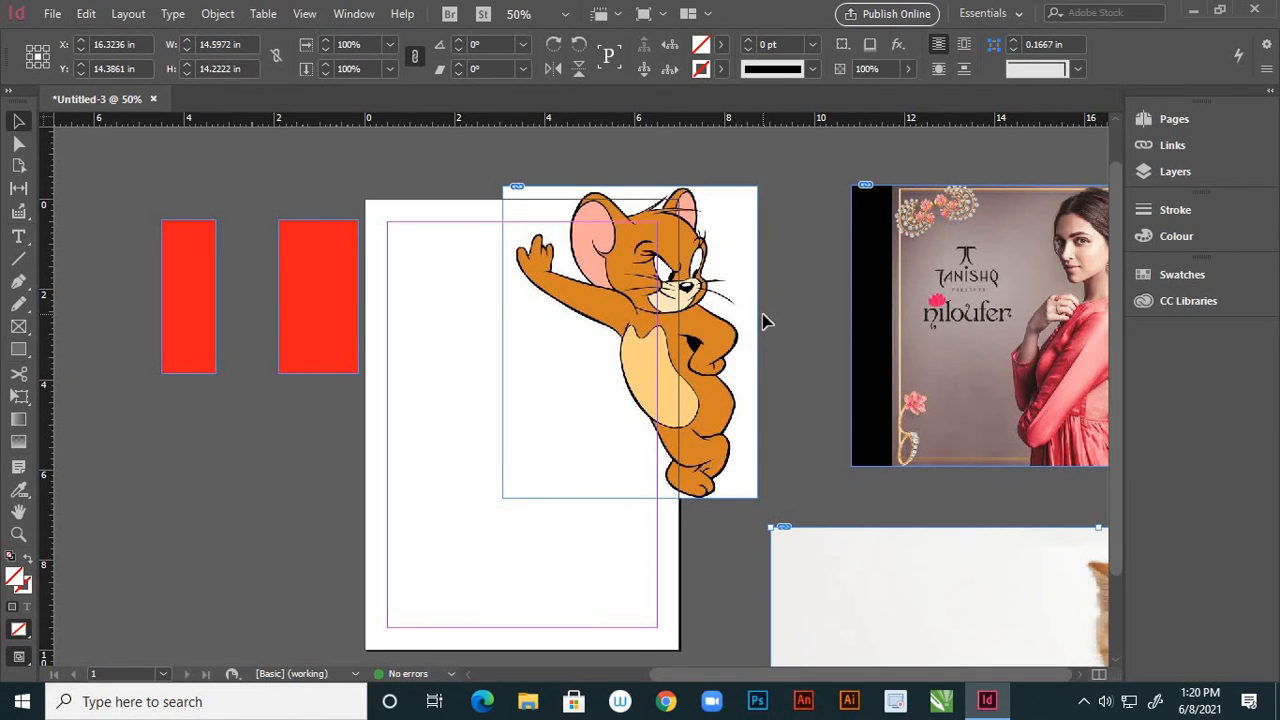
{"action": "key", "text": "ctrl+minus"}
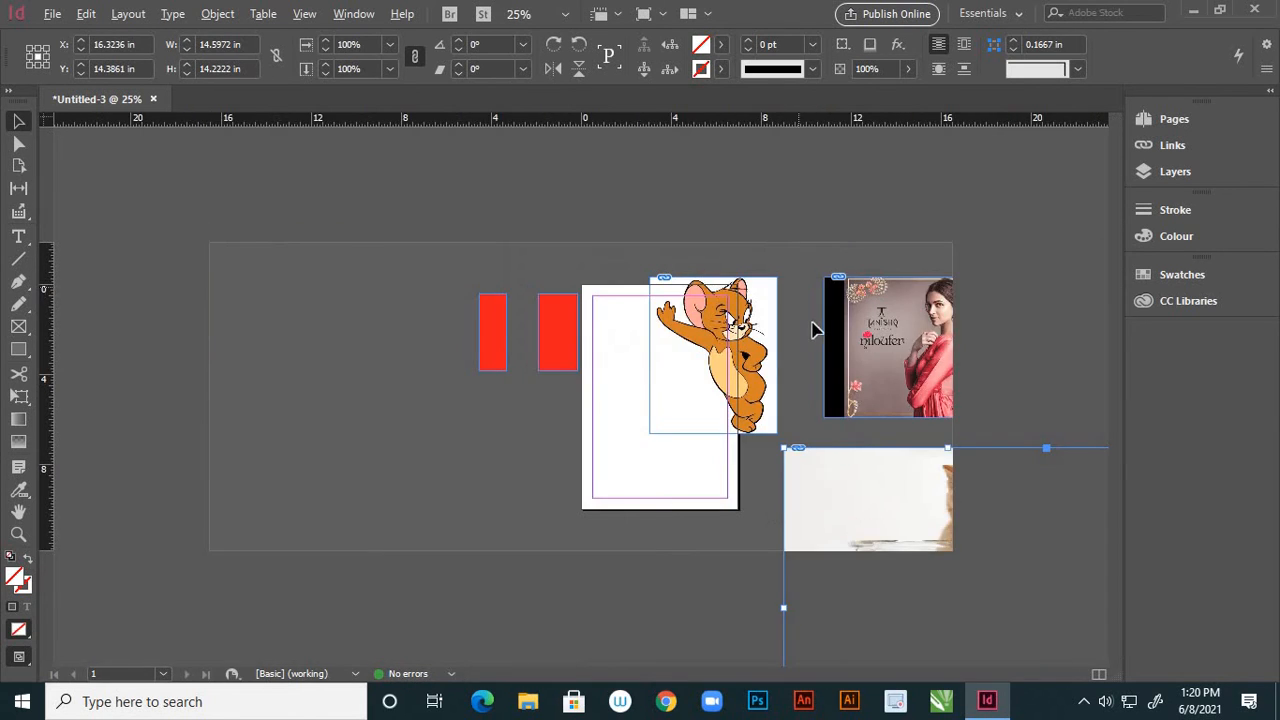
{"action": "left_click", "coordinate": [1042, 352]}
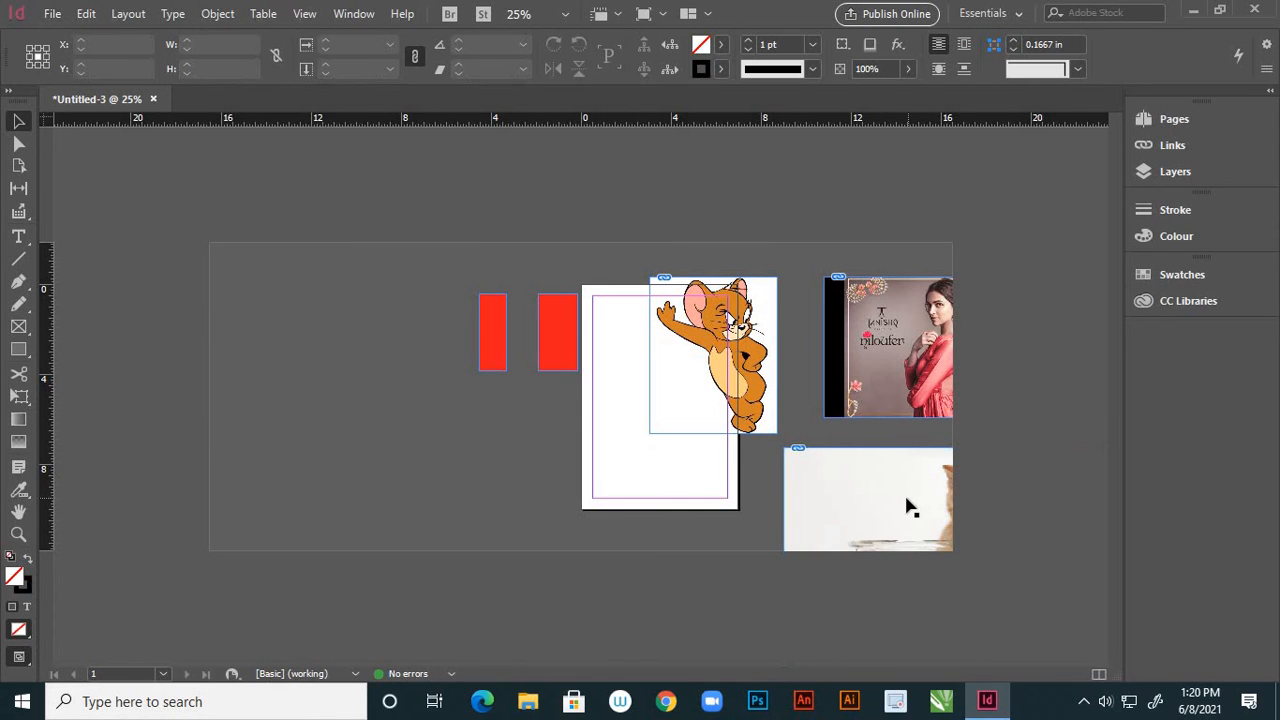
Move the cat image to the pasteboard left of the page, about X -13 in, Y 5.06 in, and shift its picture right within the frame.
{"action": "left_click", "coordinate": [910, 507]}
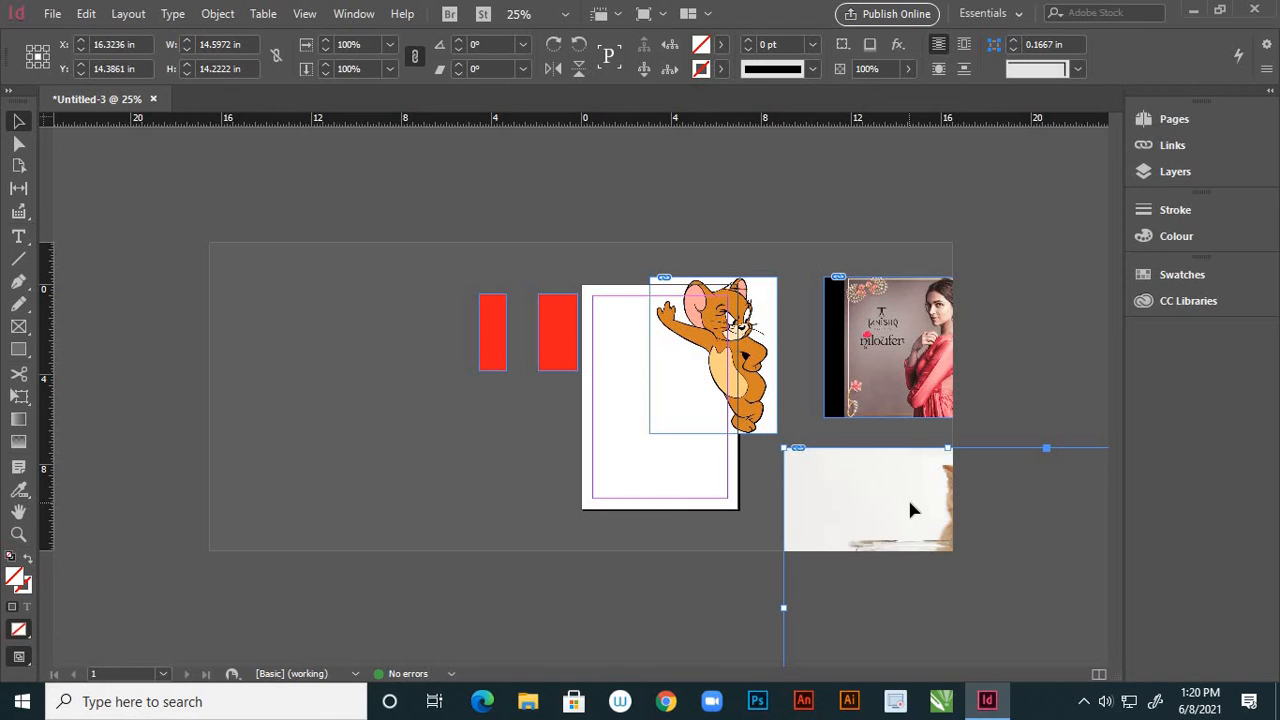
{"action": "left_click_drag", "start_coordinate": [889, 511], "coordinate": [249, 291]}
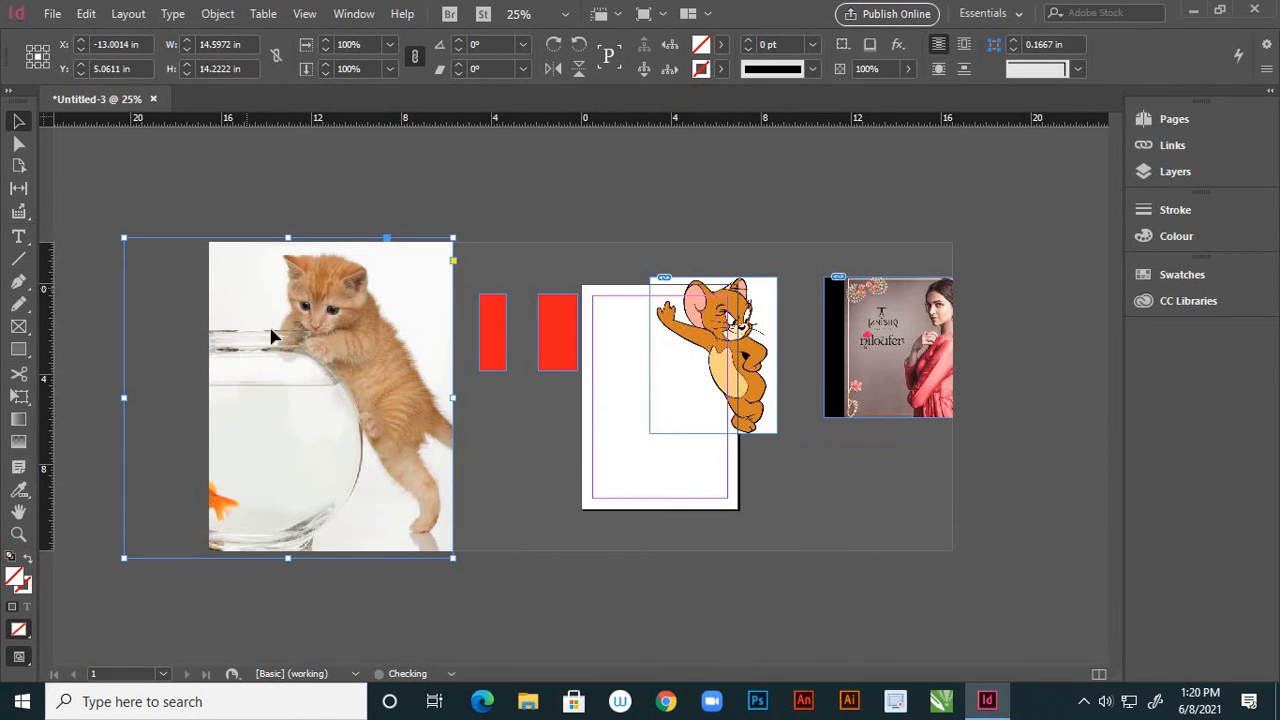
{"action": "left_click", "coordinate": [509, 566]}
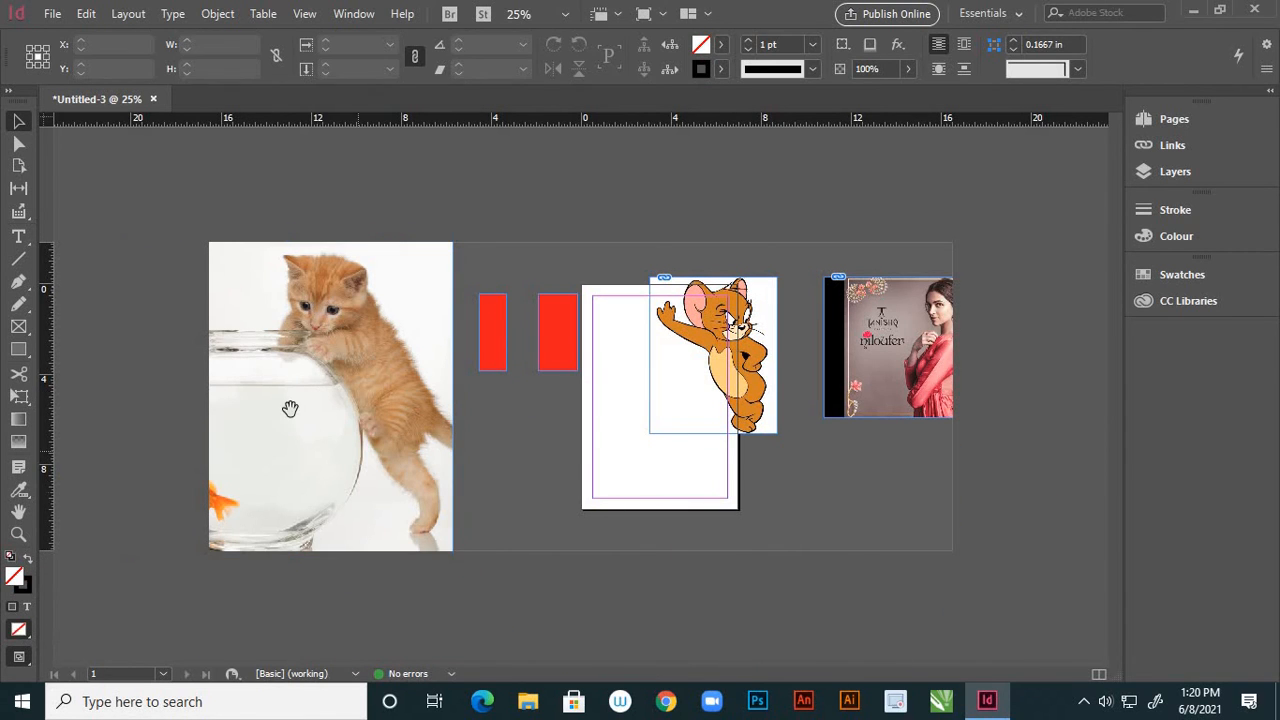
{"action": "left_click_drag", "start_coordinate": [300, 405], "coordinate": [343, 403]}
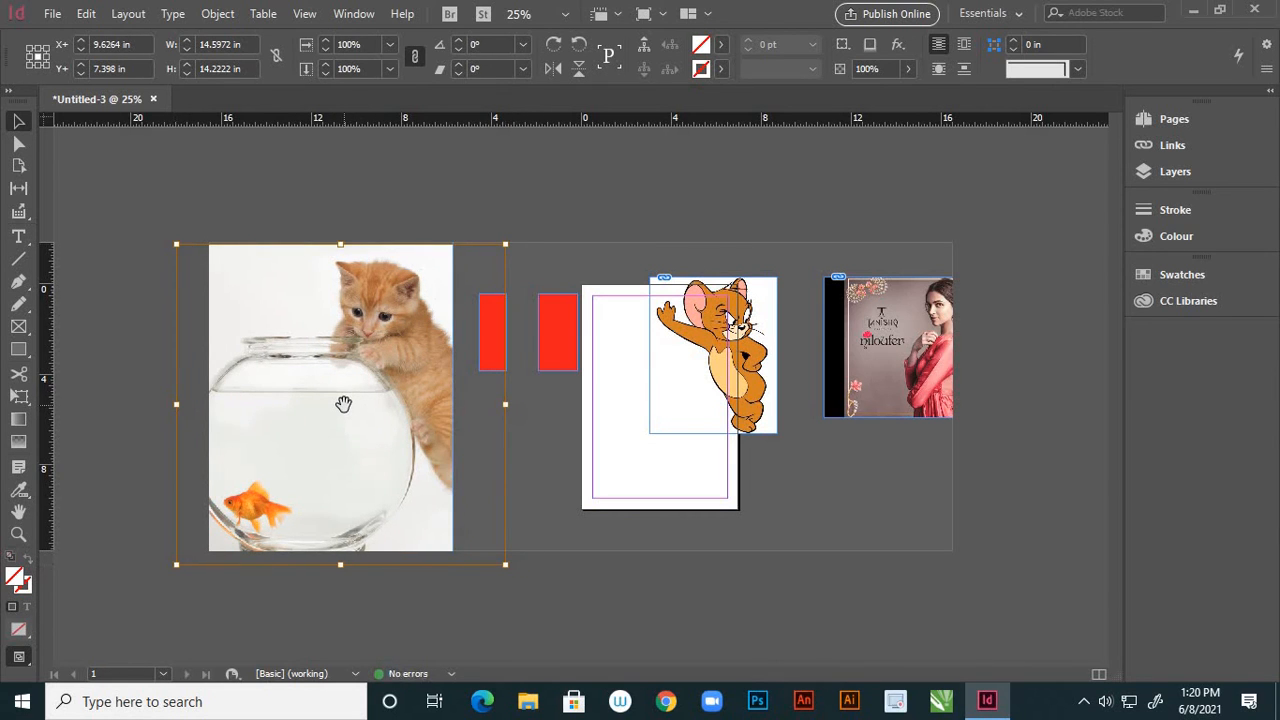
{"action": "left_click", "coordinate": [762, 210]}
Try moving the mouse image's frame off the page to about X 10.33 in, Y 10.65 in, and undo the move.
{"action": "left_click_drag", "start_coordinate": [754, 296], "coordinate": [783, 543]}
{"action": "left_click", "coordinate": [627, 220]}
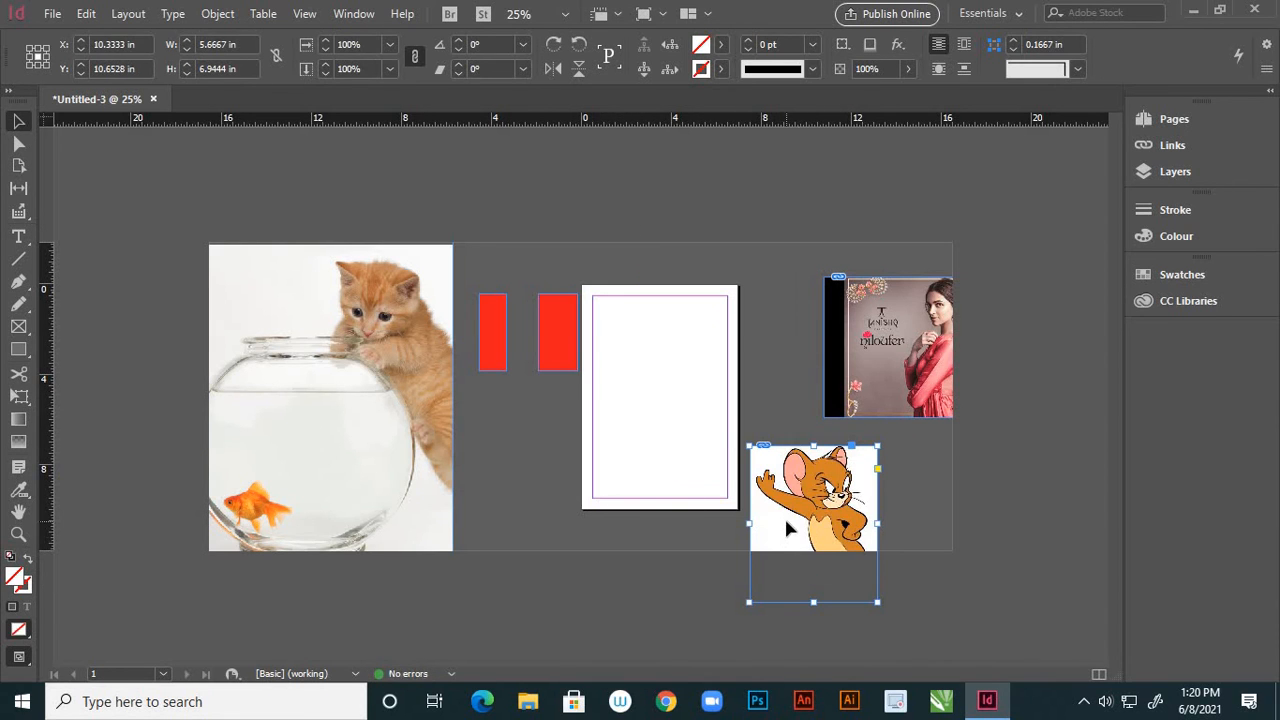
{"action": "key", "text": "ctrl+z"}
{"action": "left_click", "coordinate": [700, 210]}
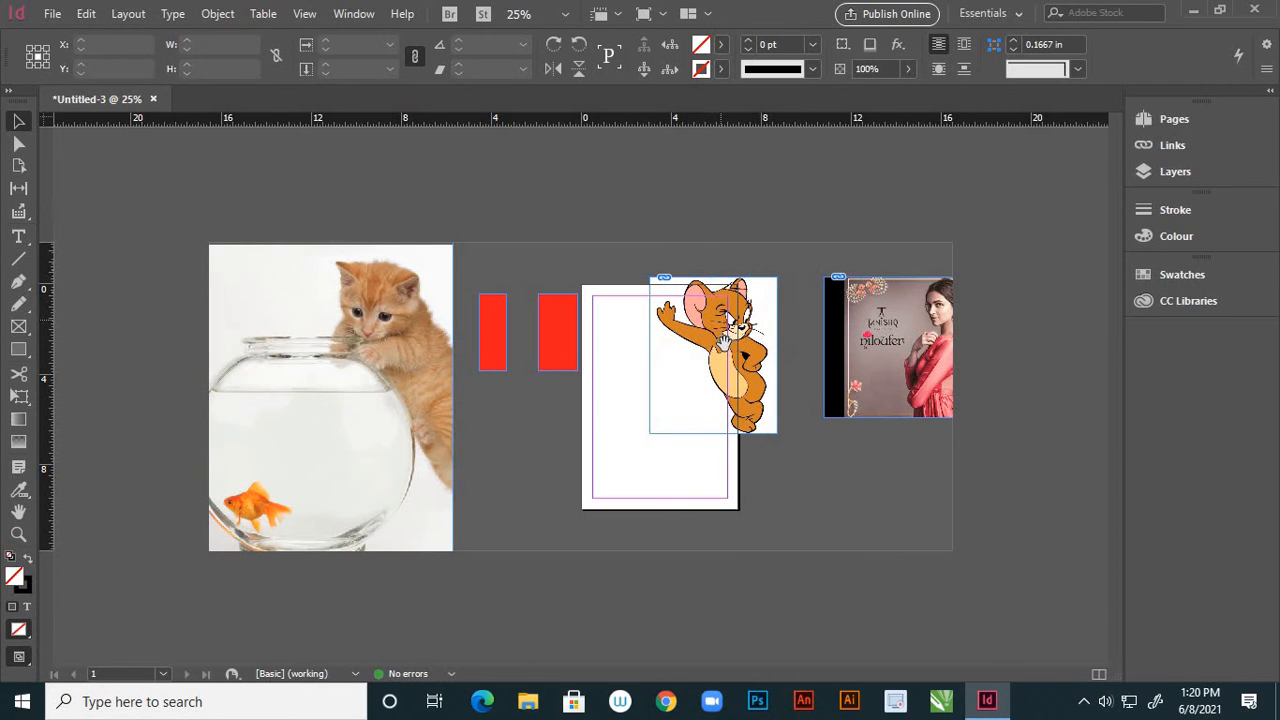
Try shifting the mouse picture inside its frame three times with the content grabber, undoing each shift.
{"action": "left_click_drag", "start_coordinate": [722, 345], "coordinate": [803, 478]}
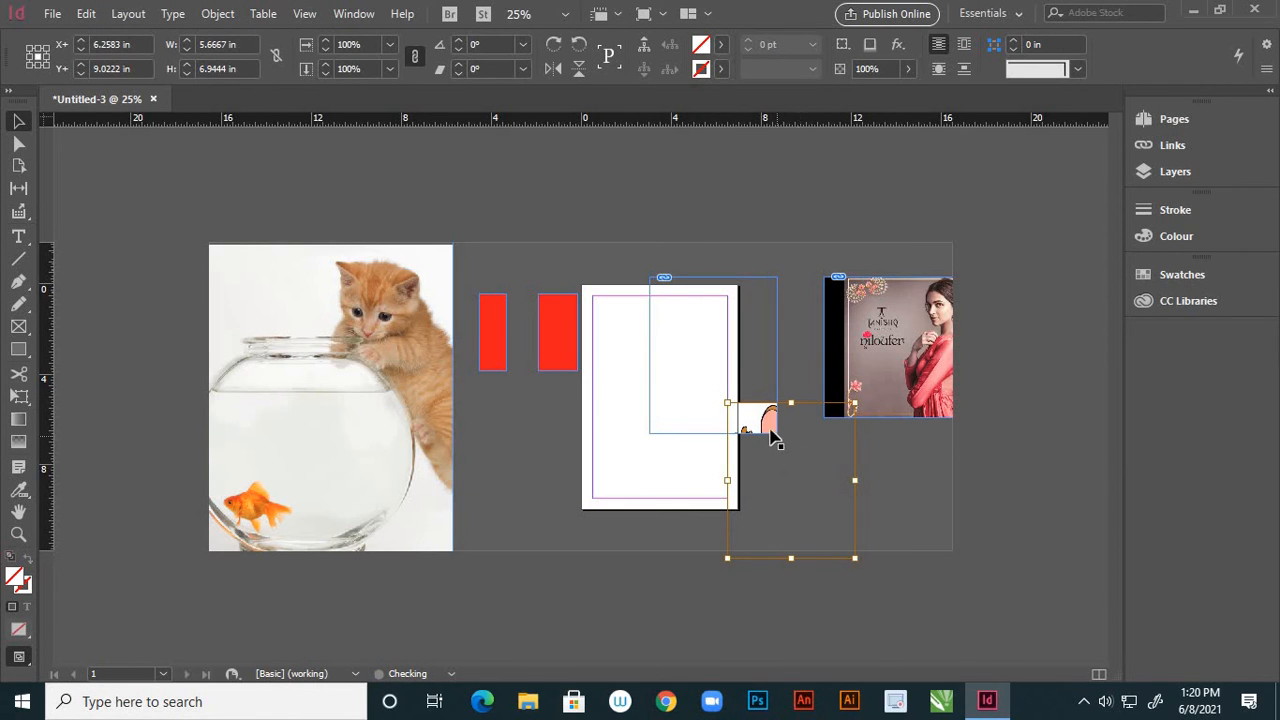
{"action": "key", "text": "ctrl+z"}
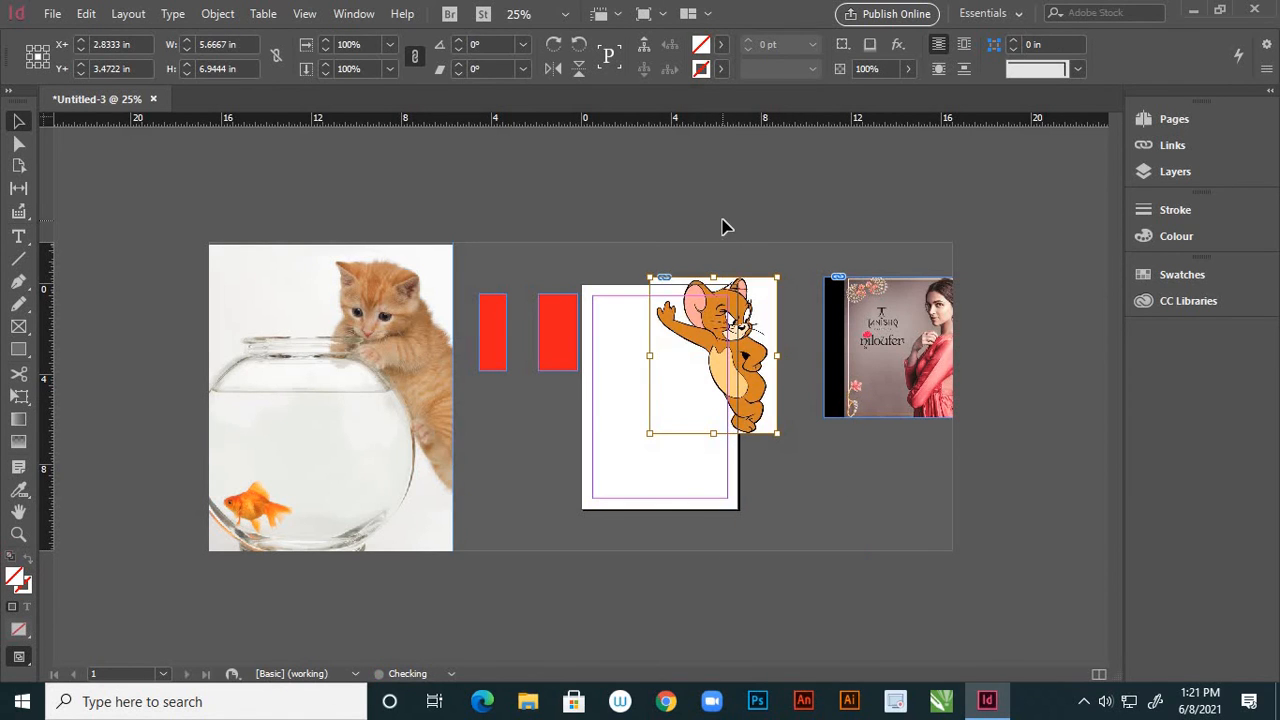
{"action": "left_click", "coordinate": [86, 194]}
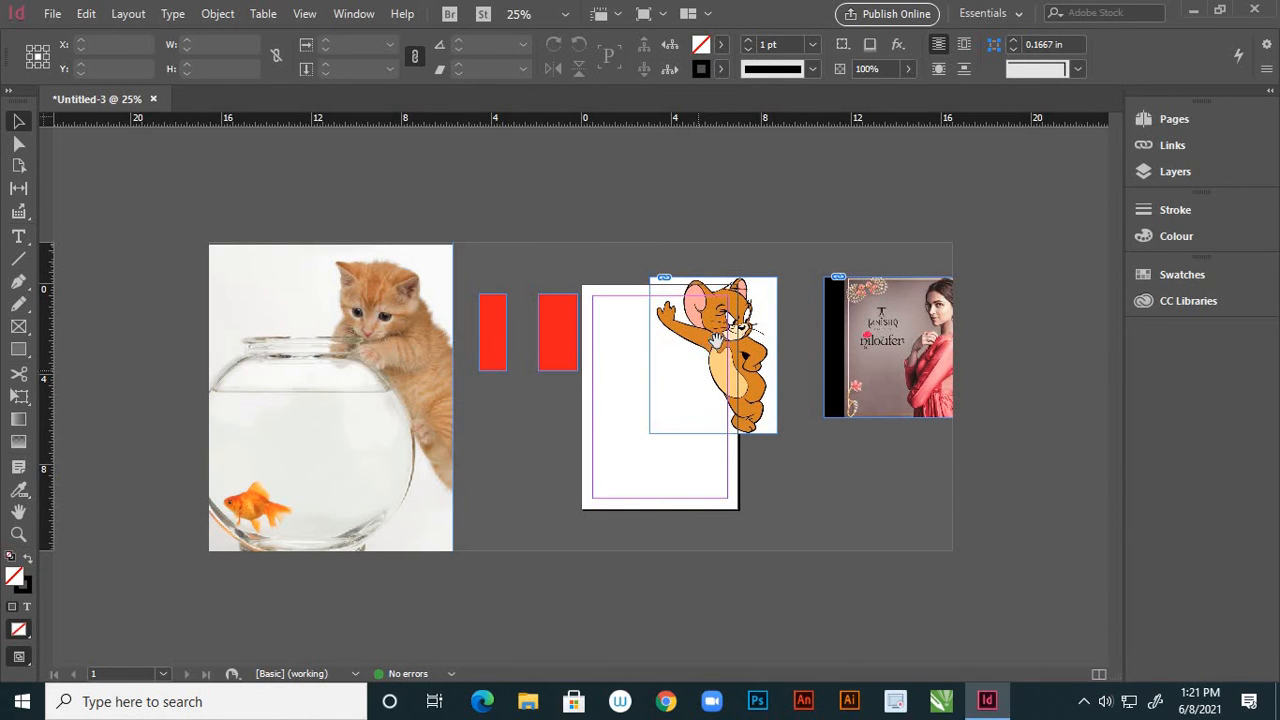
{"action": "left_click_drag", "start_coordinate": [722, 340], "coordinate": [715, 415]}
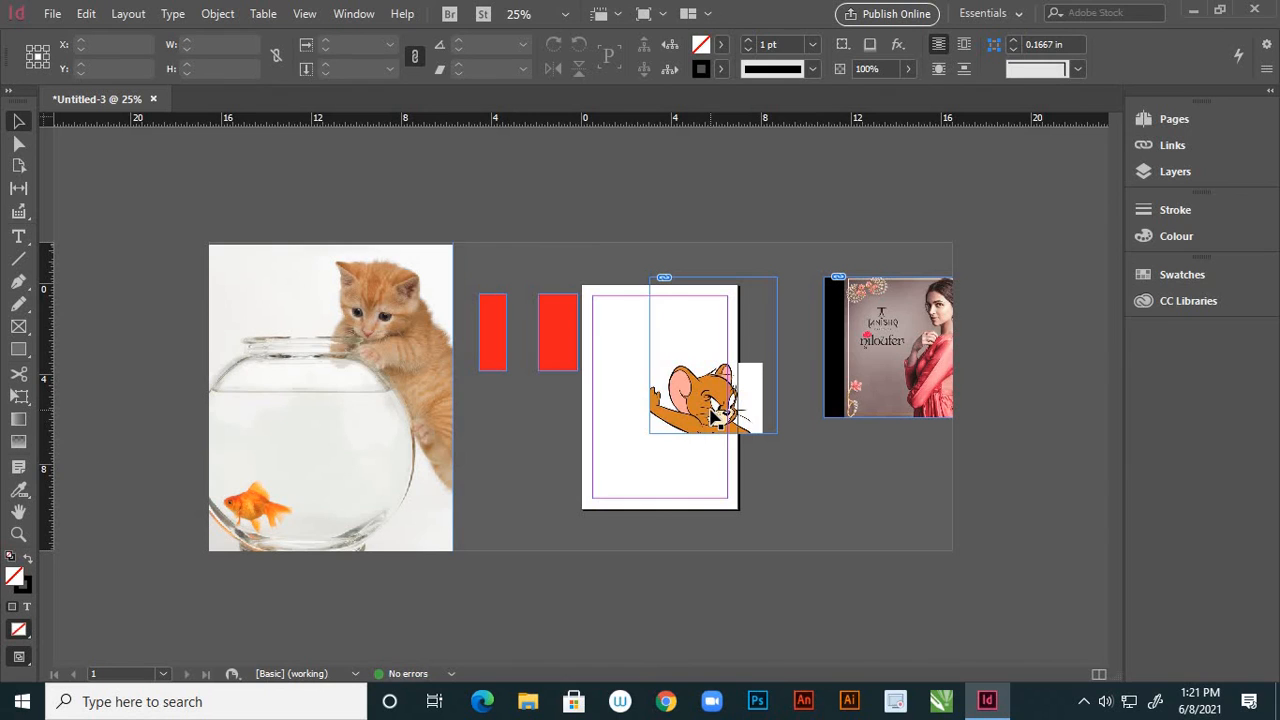
{"action": "key", "text": "ctrl+z"}
{"action": "left_click", "coordinate": [843, 491]}
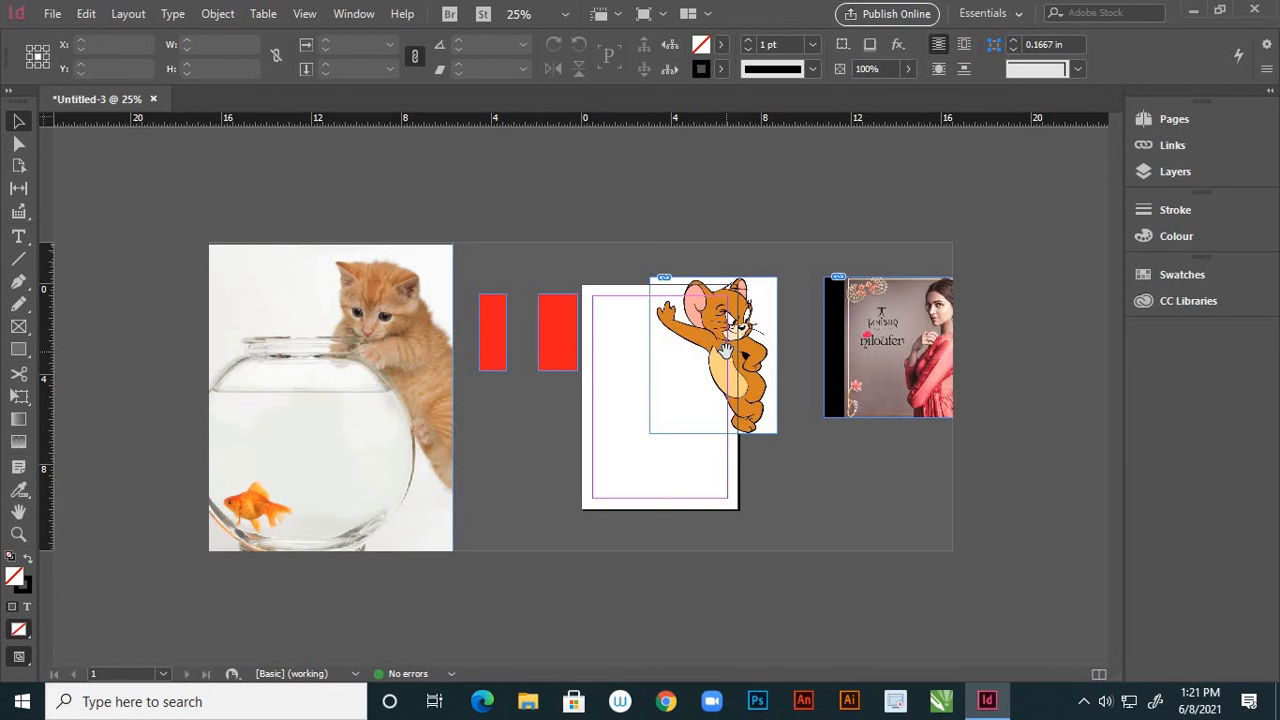
{"action": "left_click_drag", "start_coordinate": [725, 350], "coordinate": [731, 494]}
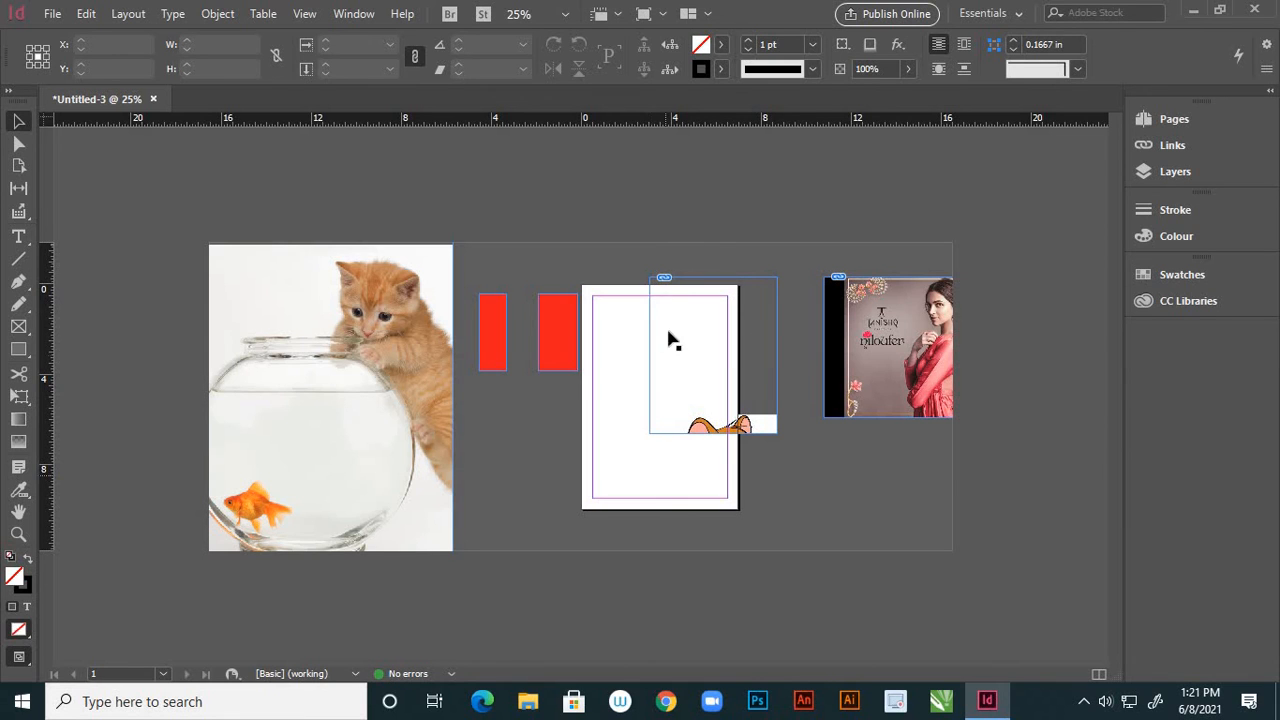
{"action": "key", "text": "ctrl+z"}
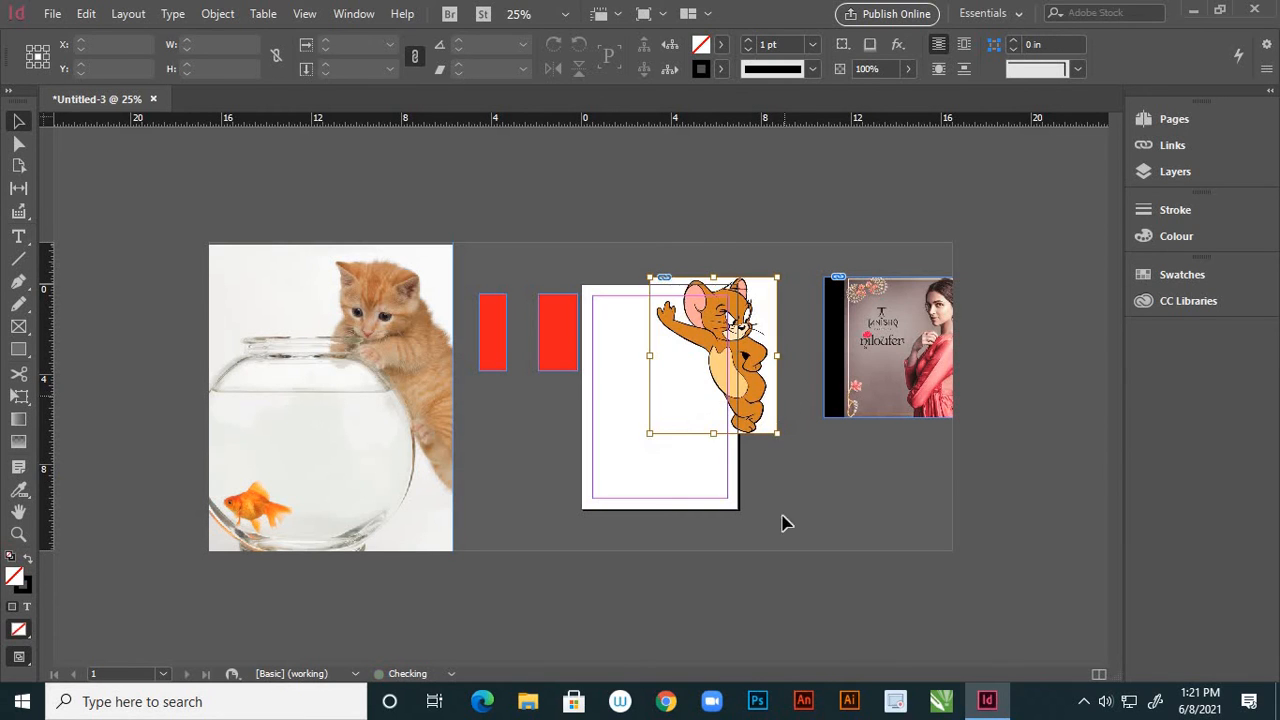
Move the mouse image with its frame around the page, leaving it over the upper-right page corner at about X 7.71 in, Y 0.92 in.
{"action": "left_click_drag", "start_coordinate": [670, 400], "coordinate": [900, 589]}
{"action": "left_click_drag", "start_coordinate": [785, 587], "coordinate": [692, 453]}
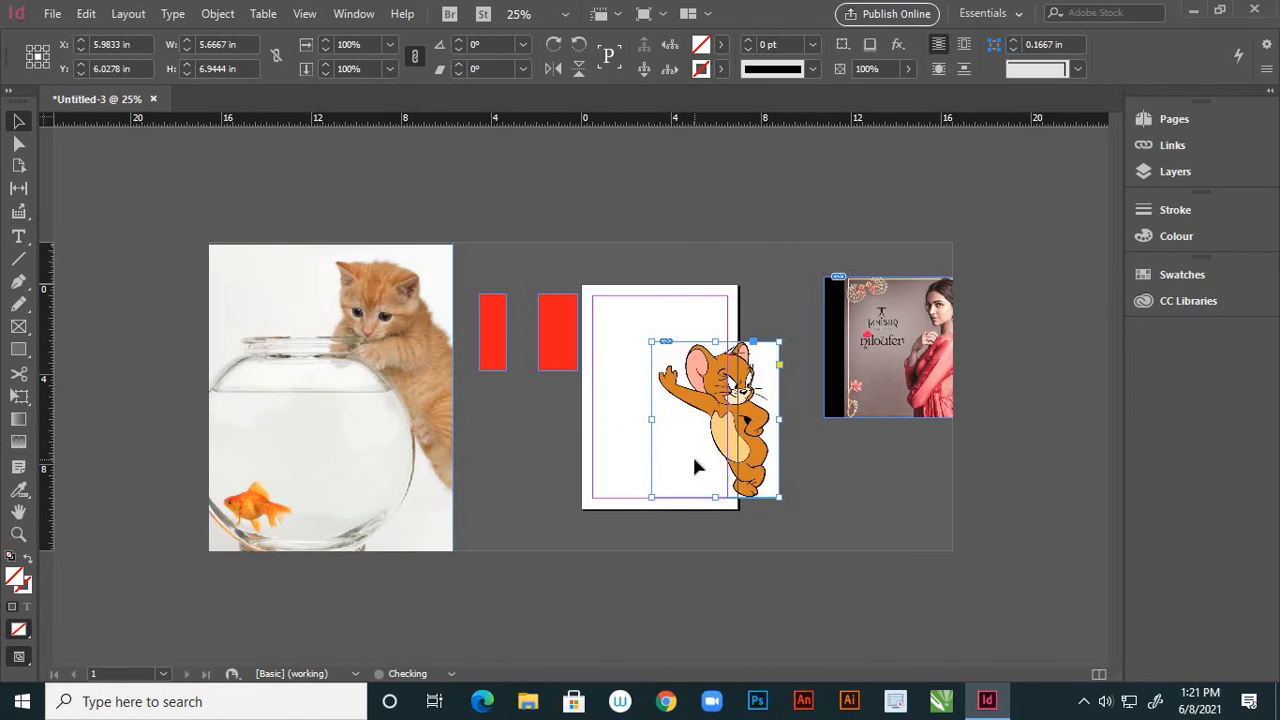
{"action": "left_click", "coordinate": [808, 380]}
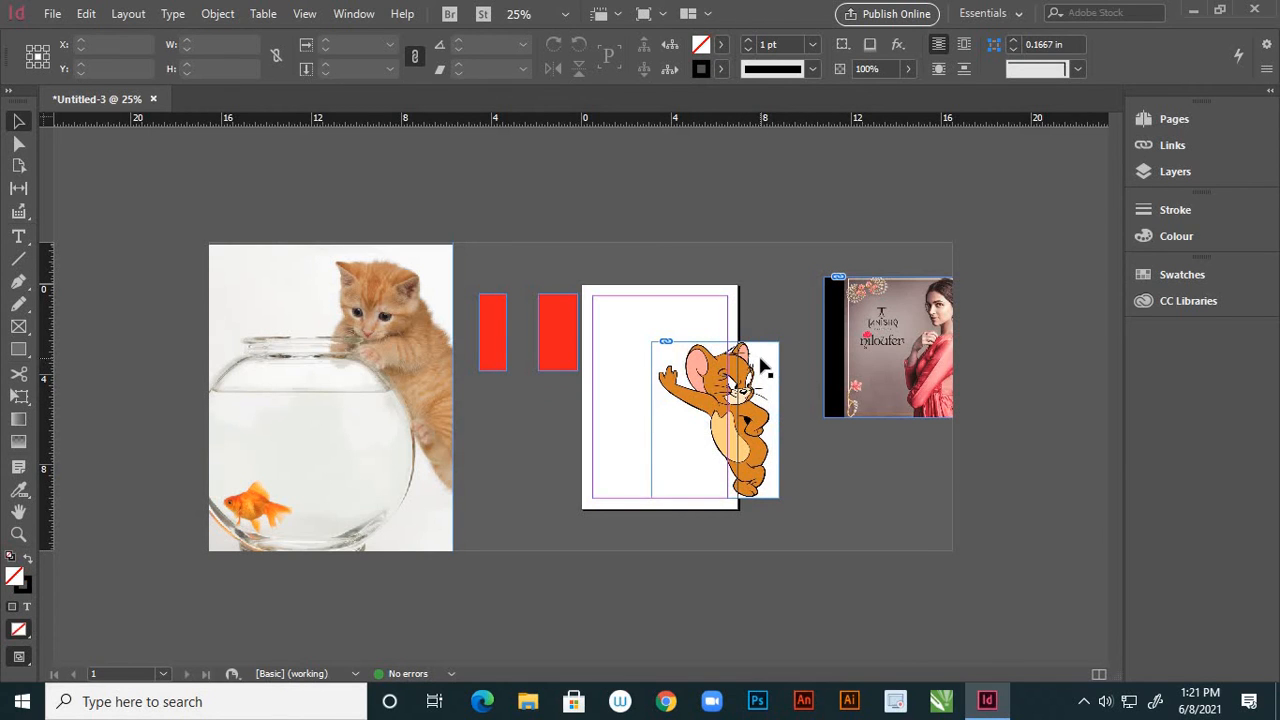
{"action": "left_click_drag", "start_coordinate": [762, 368], "coordinate": [800, 251]}
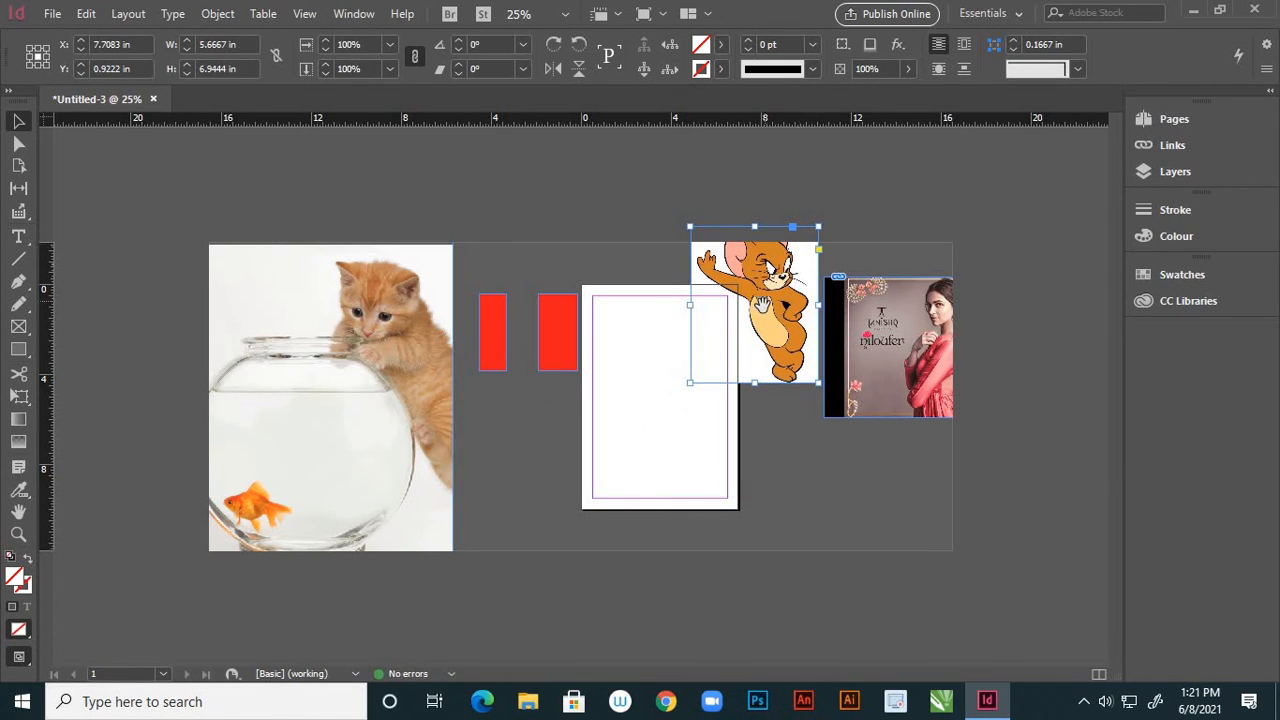
Try shifting the mouse picture out of its frame and moving the frame below the page, undo these changes and deselect.
{"action": "left_click_drag", "start_coordinate": [766, 308], "coordinate": [703, 416]}
{"action": "left_click_drag", "start_coordinate": [712, 372], "coordinate": [763, 598]}
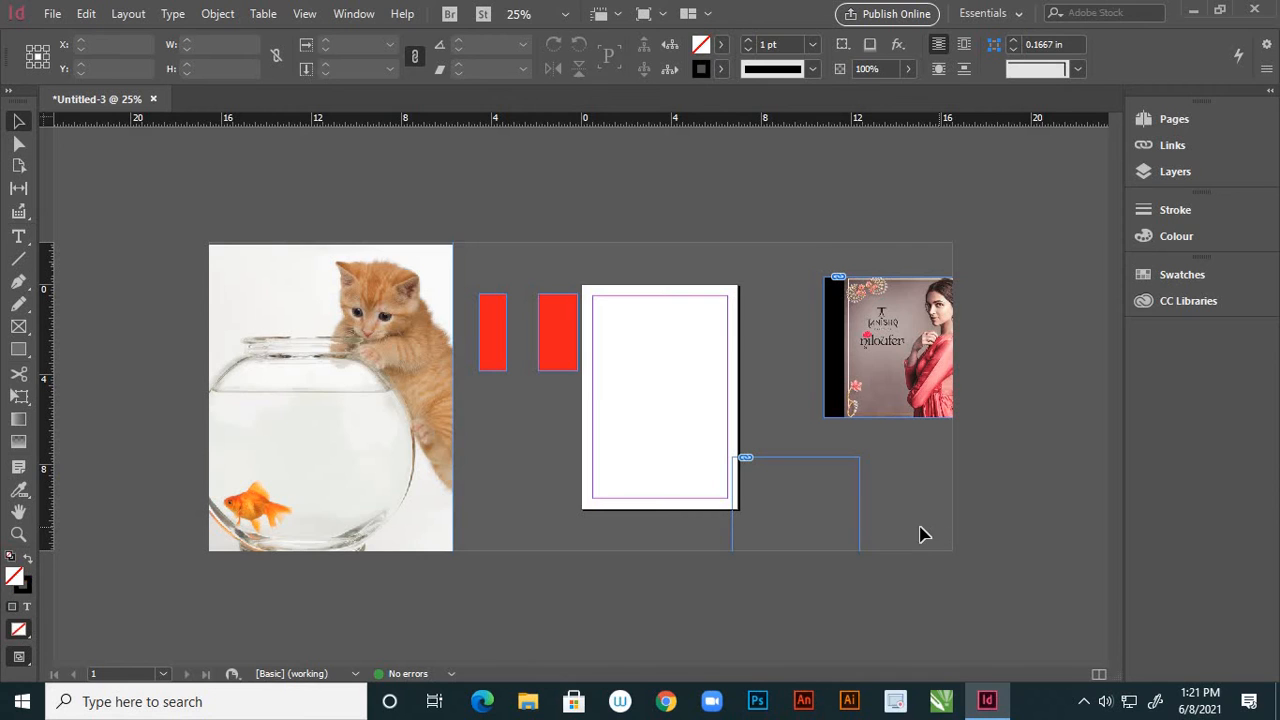
{"action": "key", "text": "ctrl+z"}
{"action": "key", "text": "ctrl+z"}
{"action": "key", "text": "ctrl+z"}
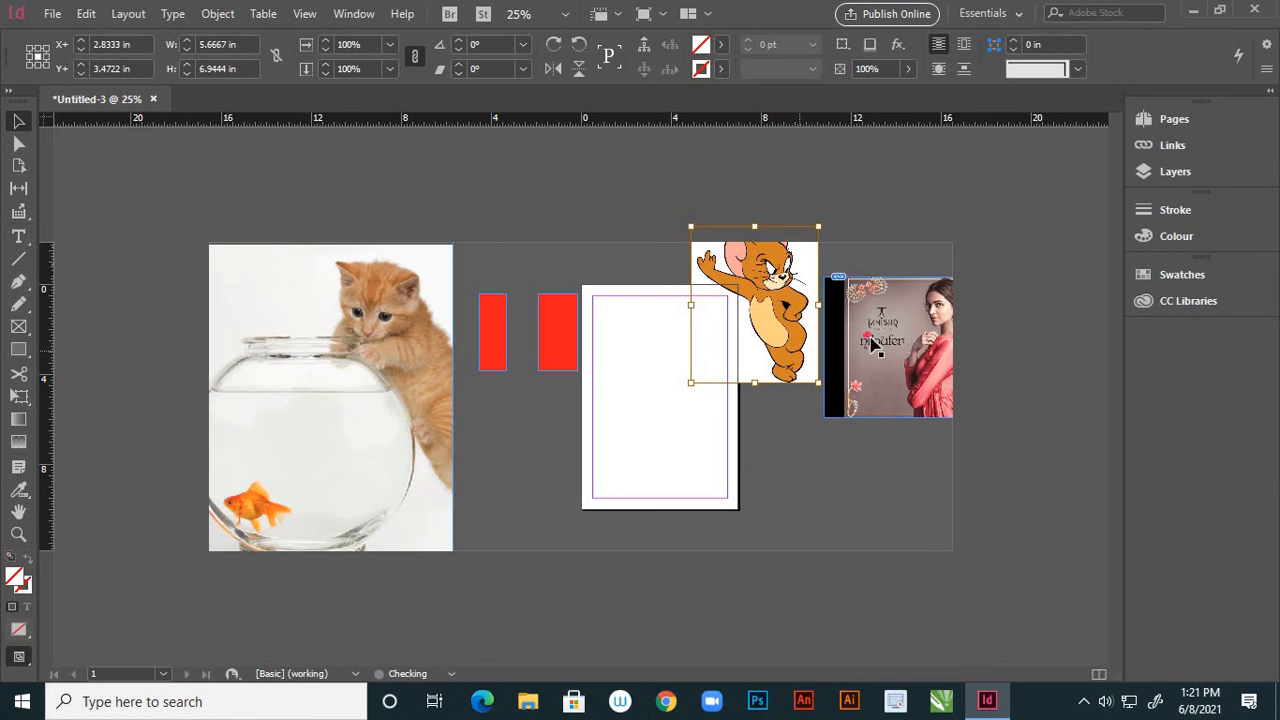
{"action": "left_click", "coordinate": [891, 329]}
{"action": "left_click", "coordinate": [1090, 323]}
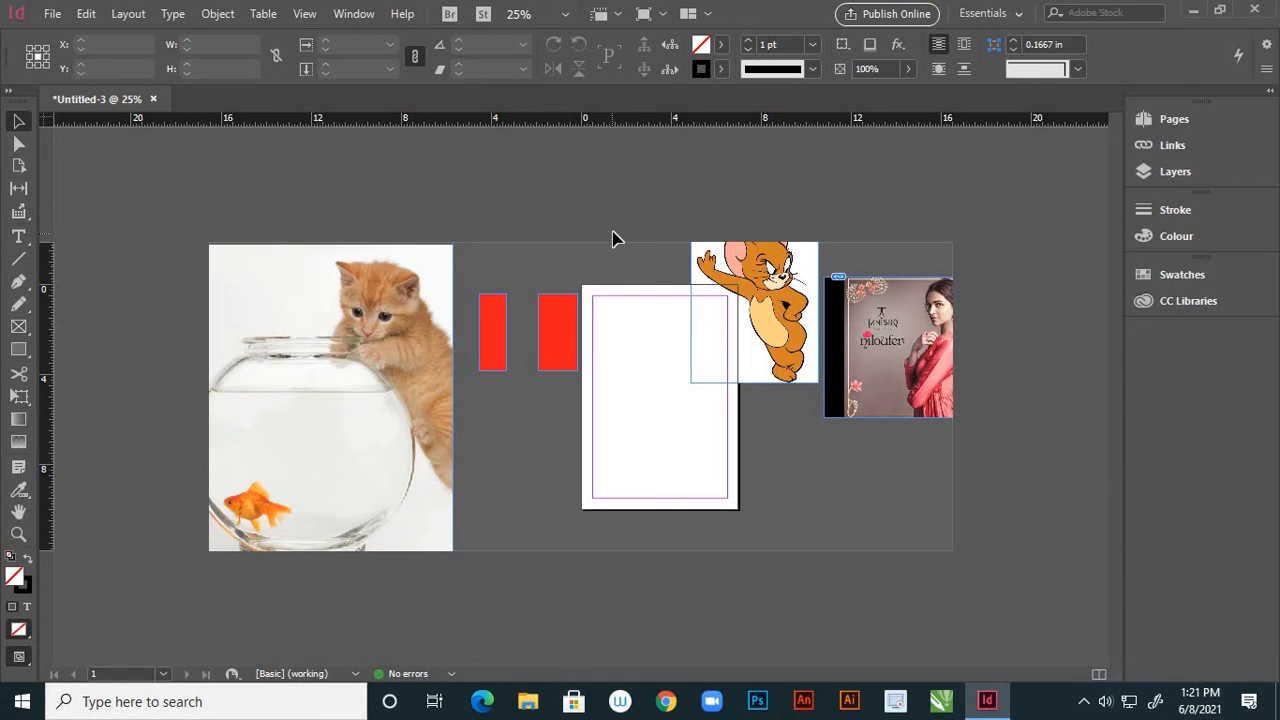
Select the mouse image, open the Content Conveyor, shift it lower, and collect the cat image with the Content Collector tool.
{"action": "left_click", "coordinate": [781, 312]}
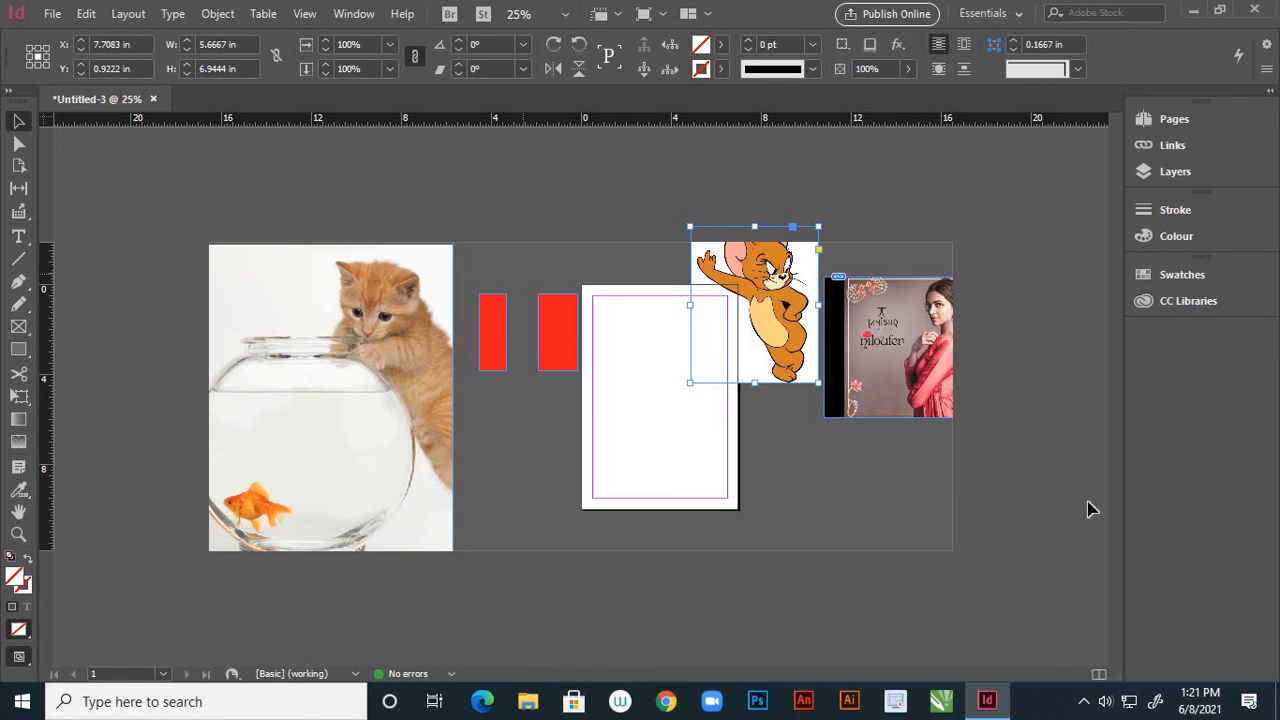
{"action": "left_click", "coordinate": [19, 215]}
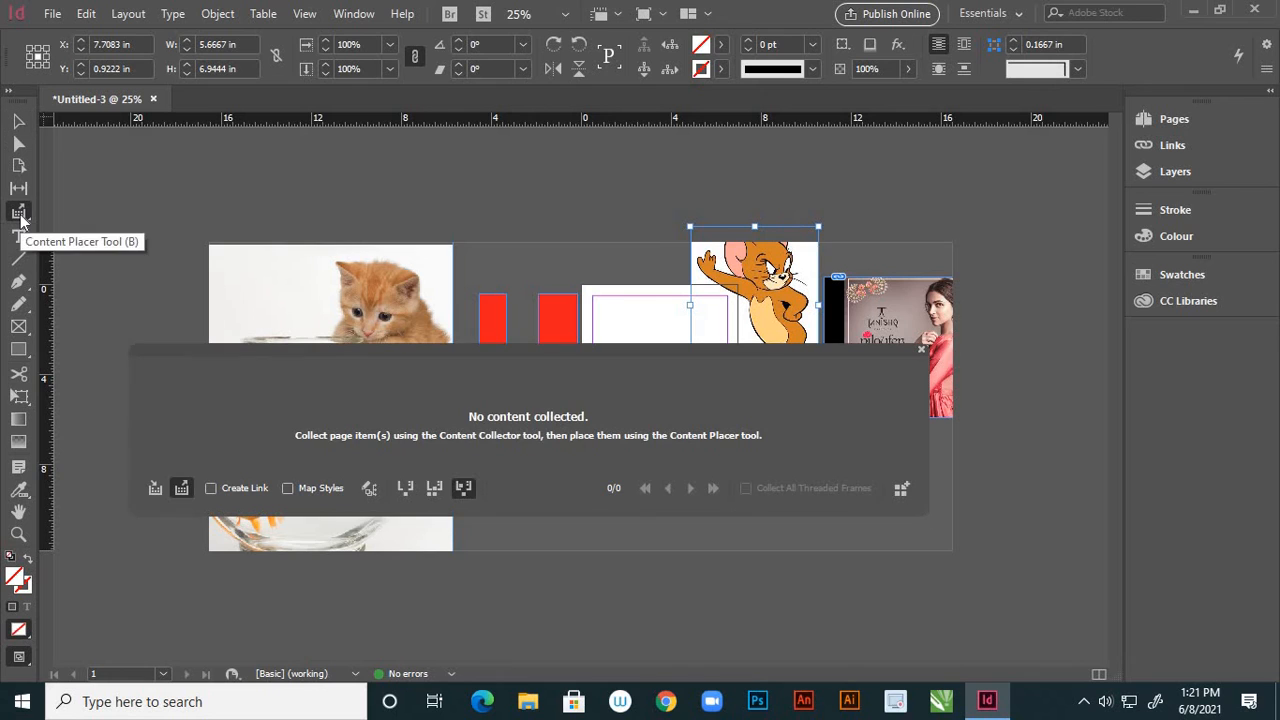
{"action": "left_click_drag", "start_coordinate": [477, 364], "coordinate": [601, 469]}
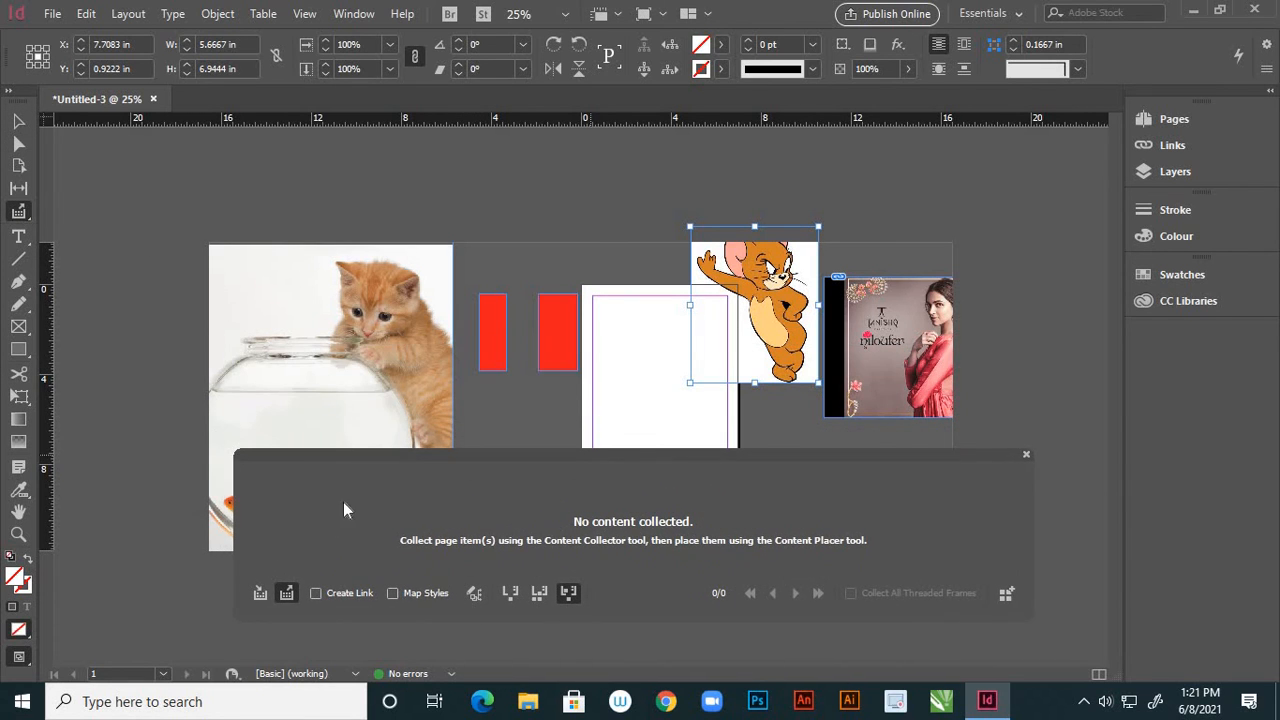
{"action": "left_click", "coordinate": [260, 595]}
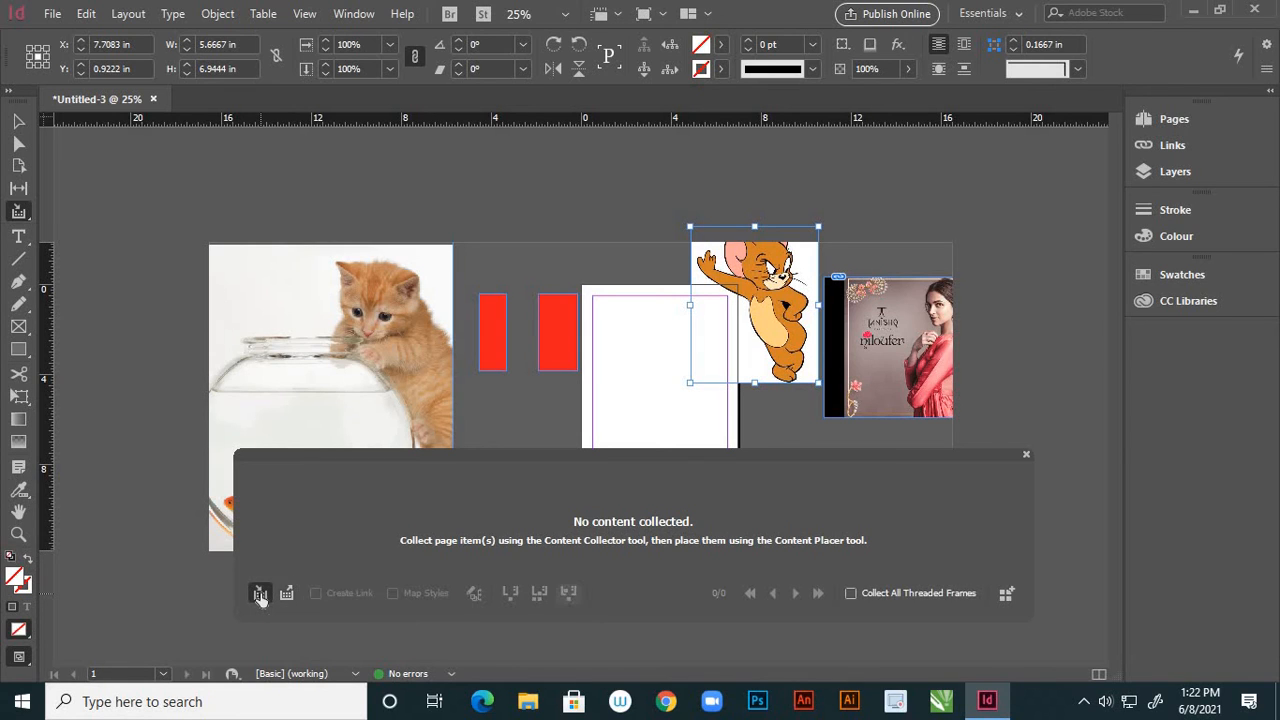
{"action": "left_click", "coordinate": [312, 315]}
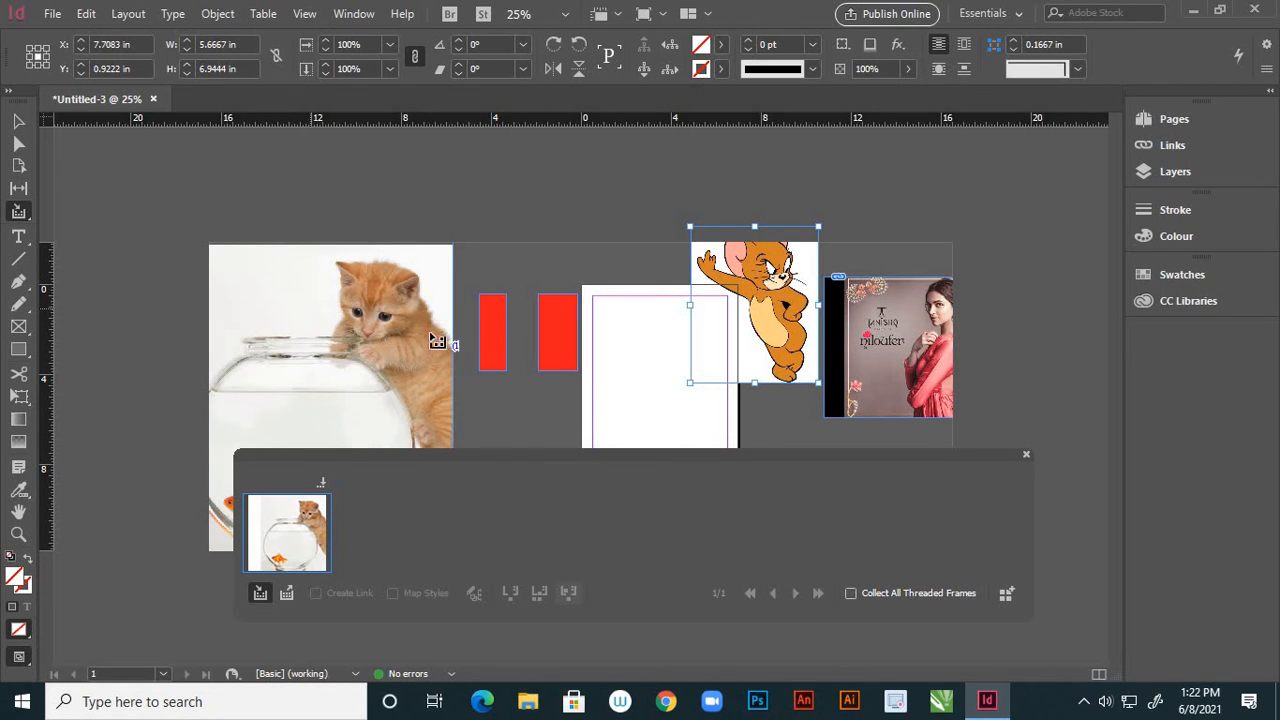
Collect the two red rectangles, the mouse image and the Tanishq banner into the Content Conveyor.
{"action": "left_click", "coordinate": [490, 343]}
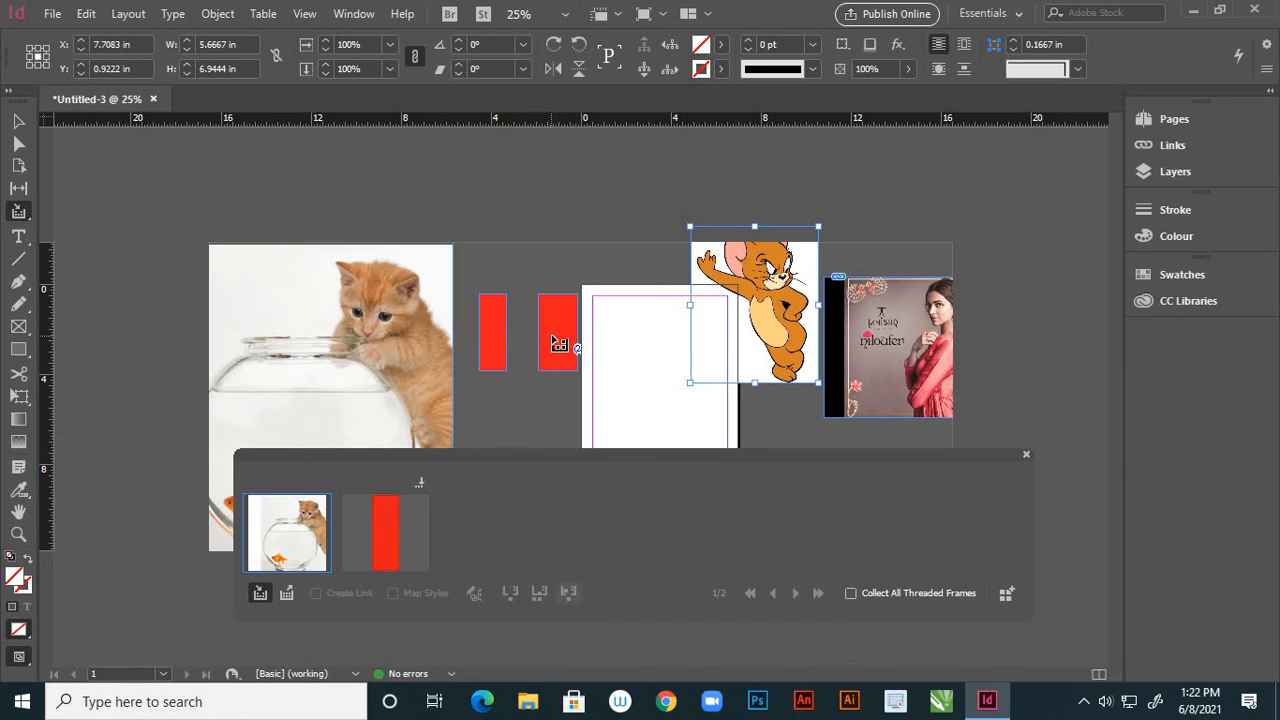
{"action": "left_click", "coordinate": [558, 344]}
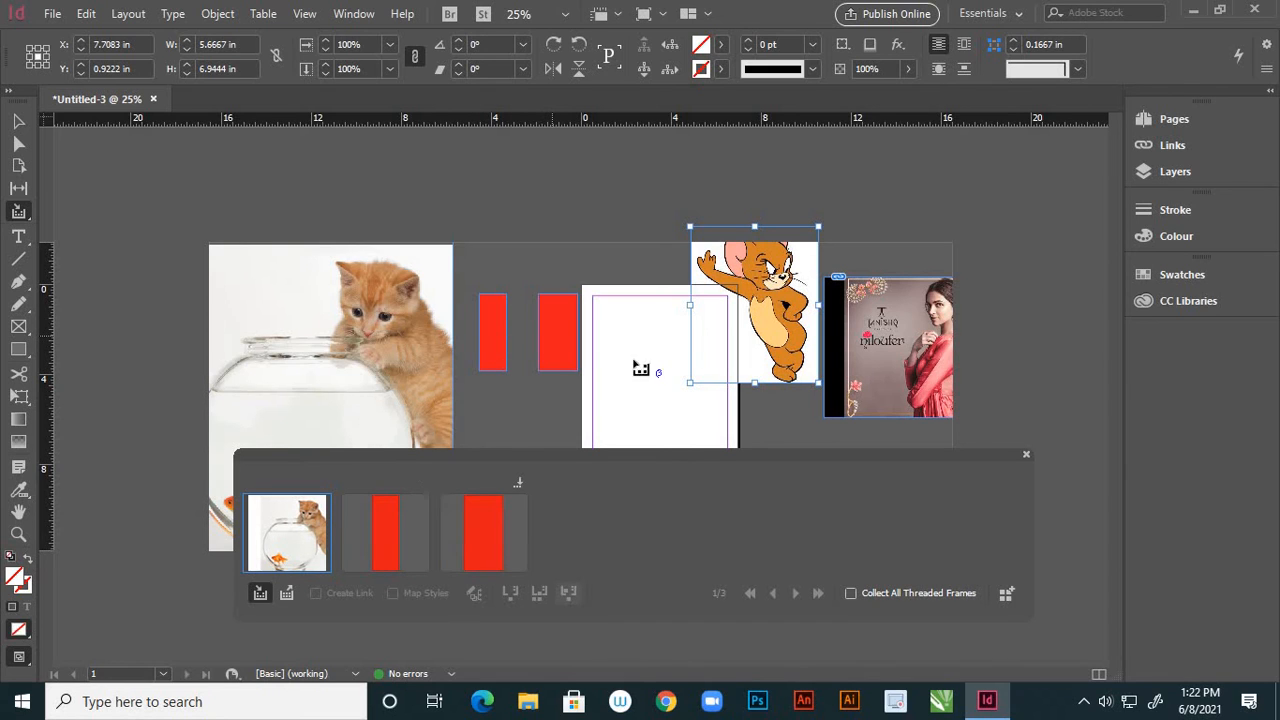
{"action": "left_click", "coordinate": [808, 312]}
{"action": "left_click", "coordinate": [884, 338]}
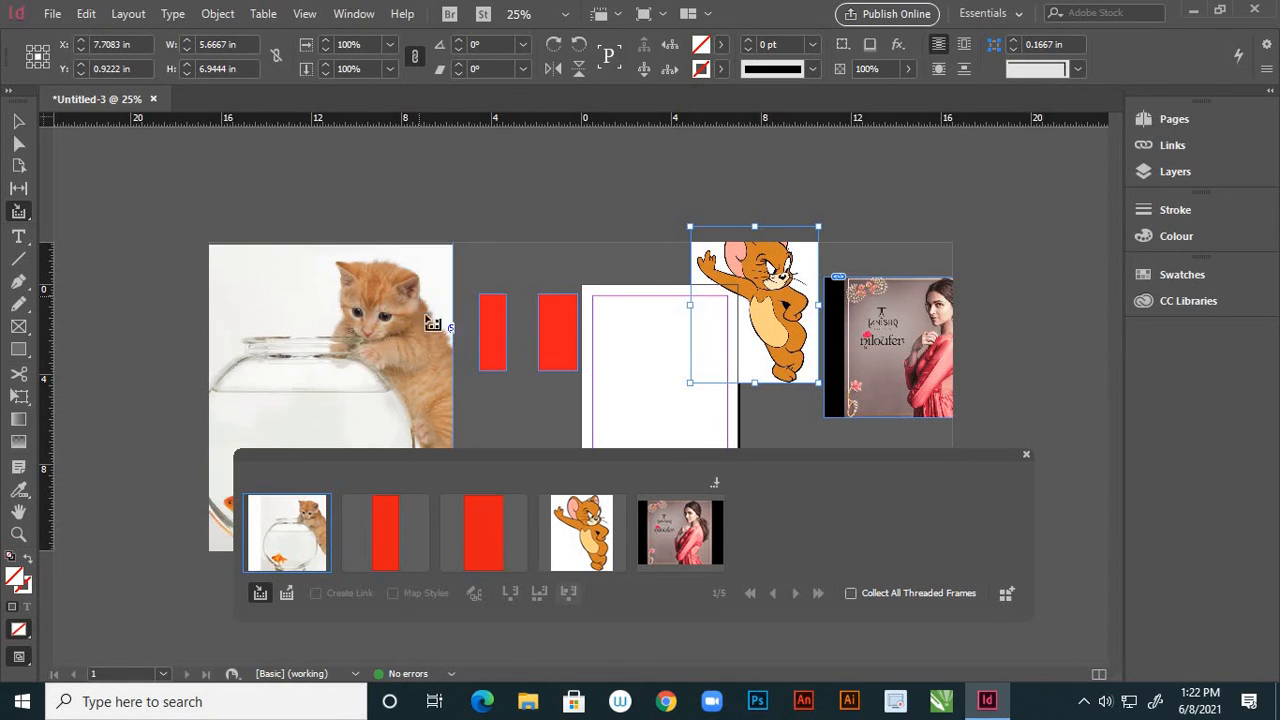
Try placing the collected cat image over the page with the Content Placer tool, undo it and return to the Content Collector tool.
{"action": "left_click", "coordinate": [287, 597]}
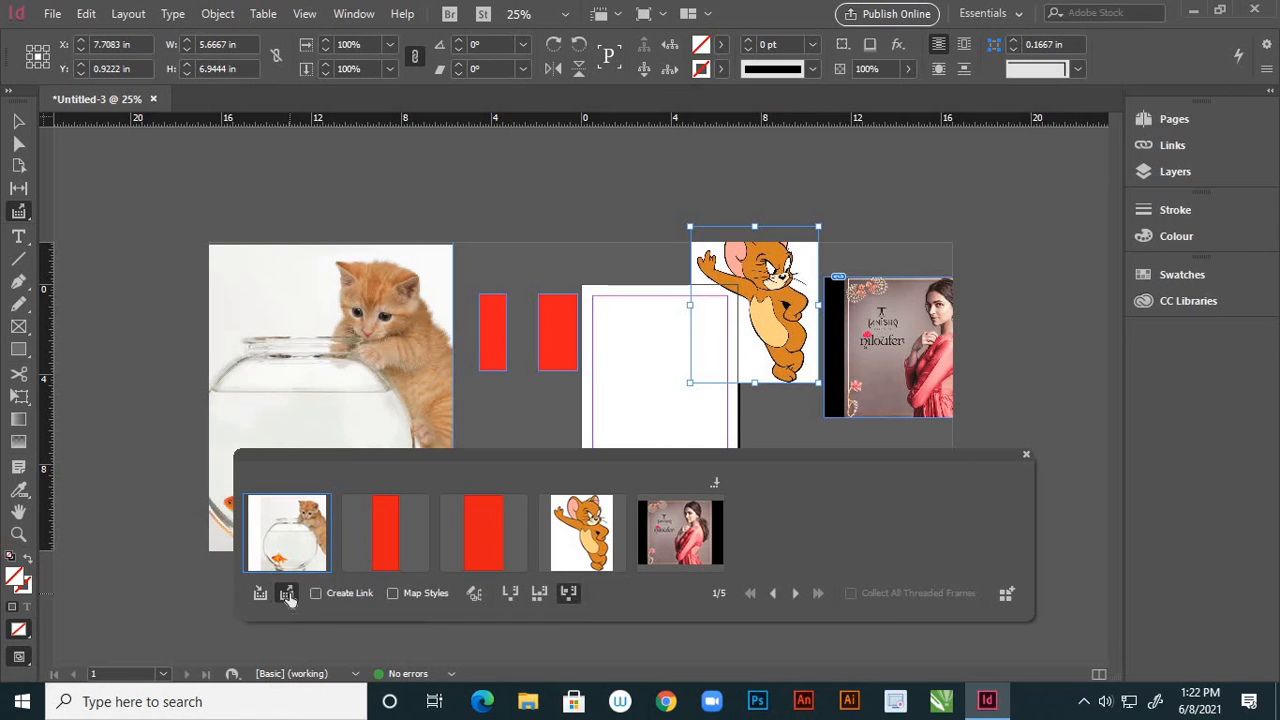
{"action": "left_click", "coordinate": [549, 152]}
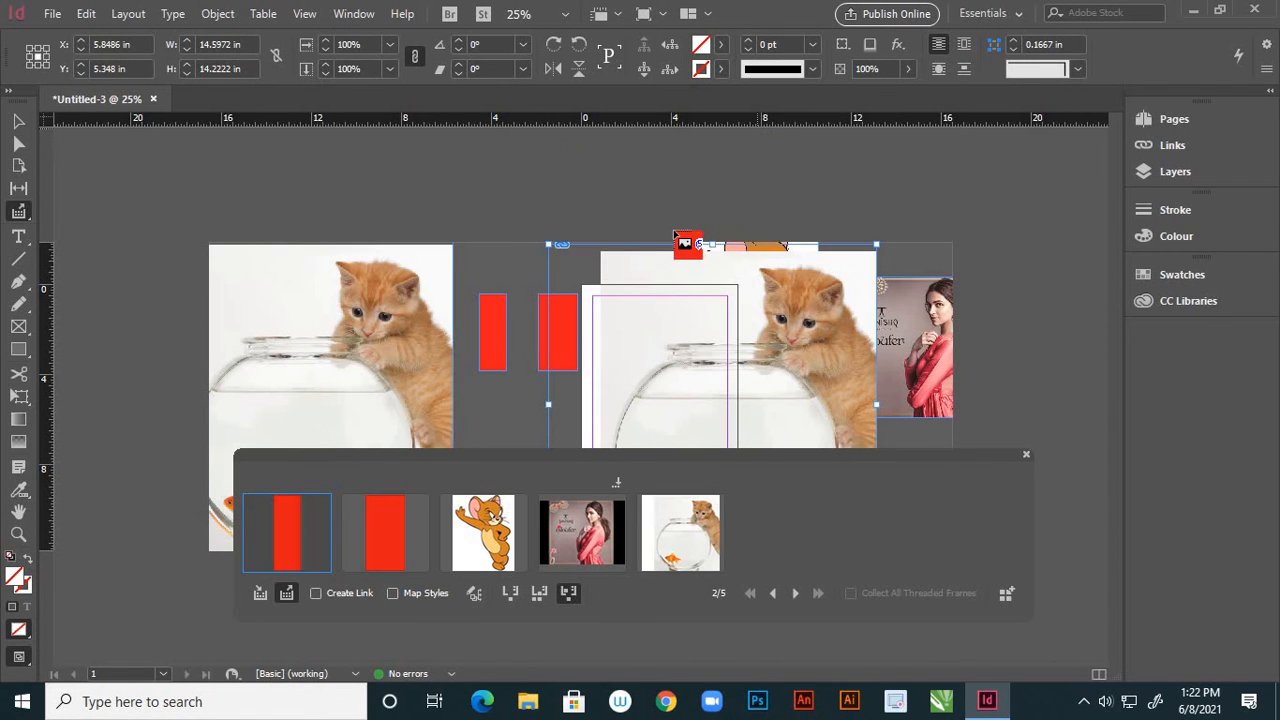
{"action": "key", "text": "ctrl+z"}
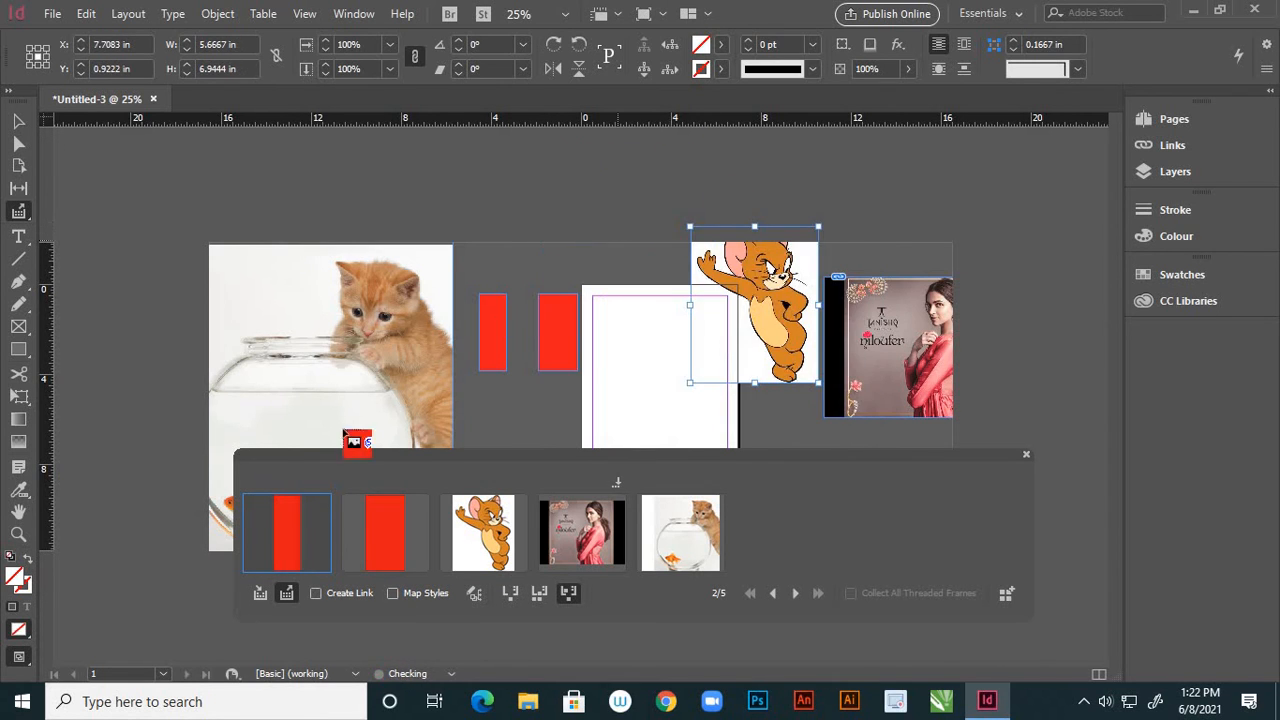
{"action": "left_click", "coordinate": [258, 594]}
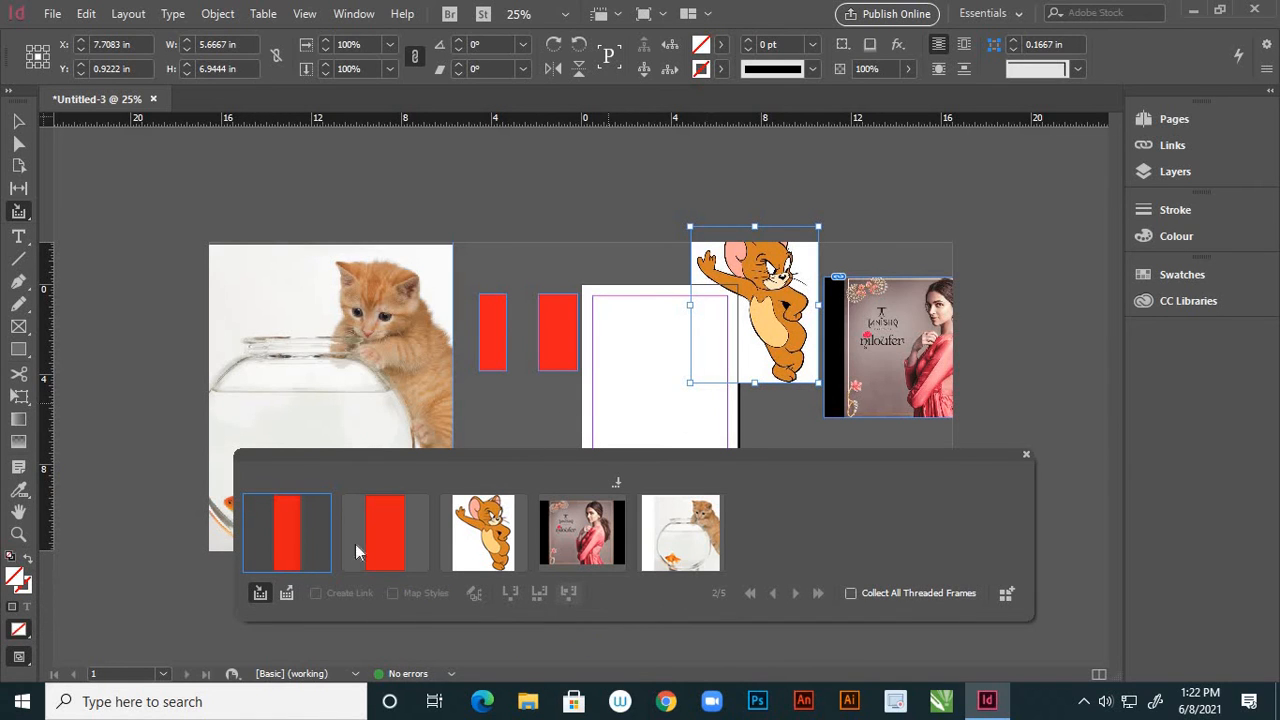
Create a new 210 x 297 mm portrait document with the default settings.
{"action": "left_click", "coordinate": [51, 14]}
{"action": "mouse_move", "coordinate": [108, 36]}
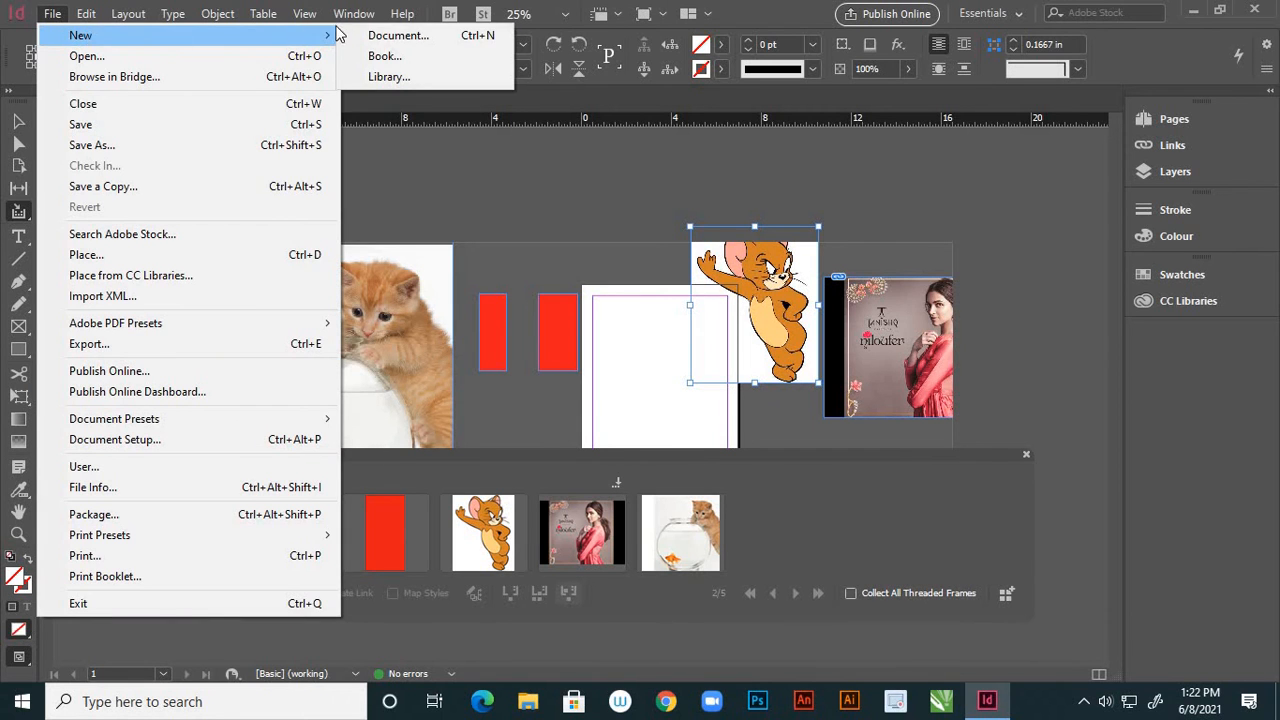
{"action": "left_click", "coordinate": [392, 35]}
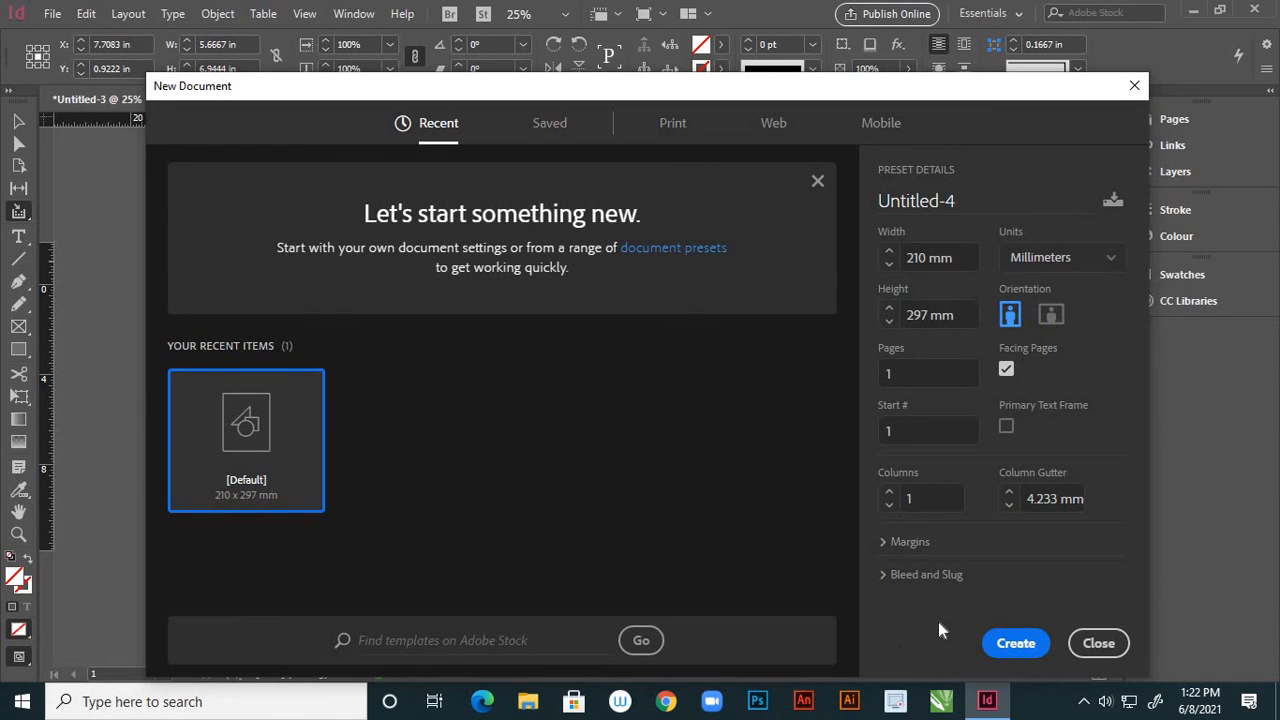
{"action": "left_click", "coordinate": [1015, 643]}
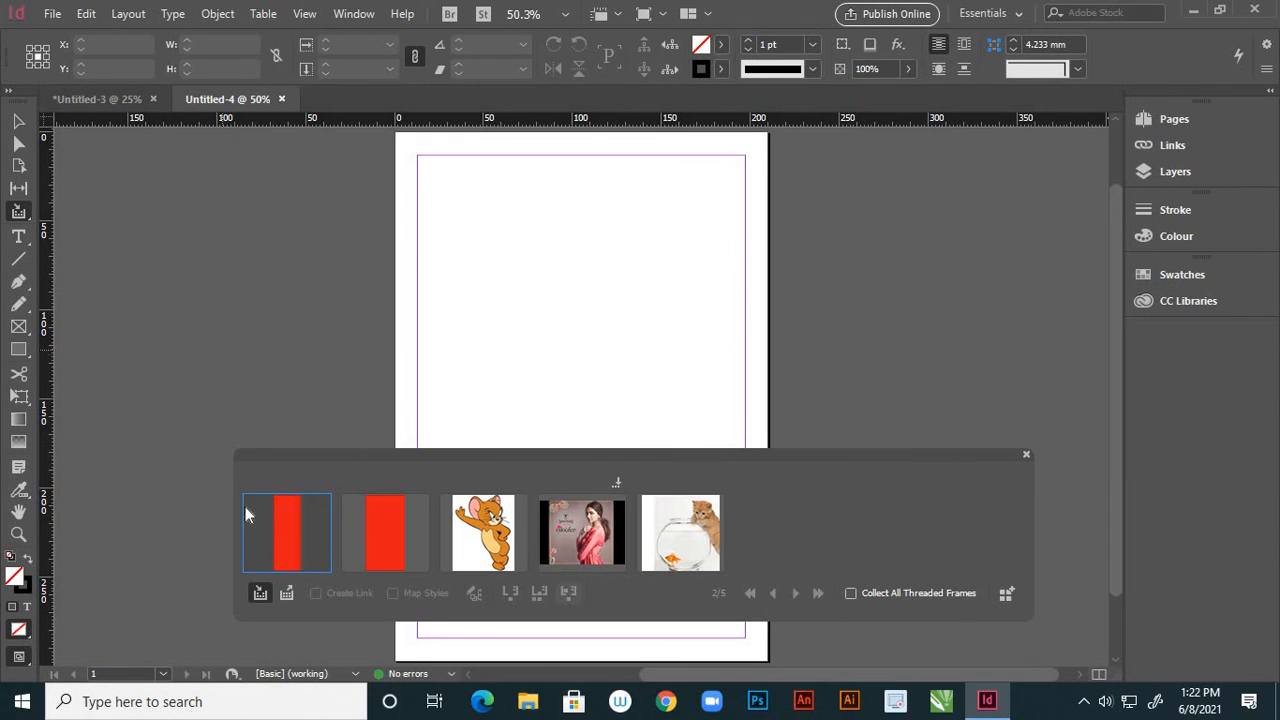
Place both red rectangles, the mouse image and the Tanishq banner in a row across the page's upper part, keeping them in the conveyor.
{"action": "left_click", "coordinate": [288, 594]}
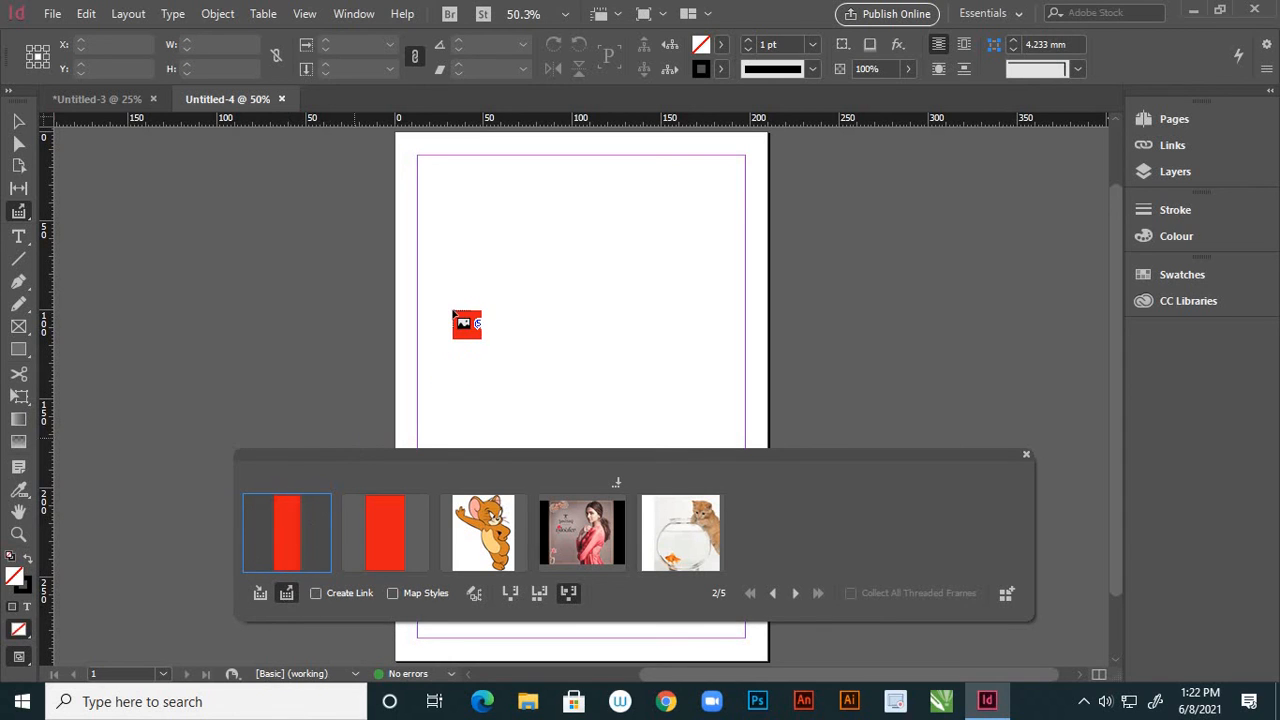
{"action": "left_click", "coordinate": [441, 176]}
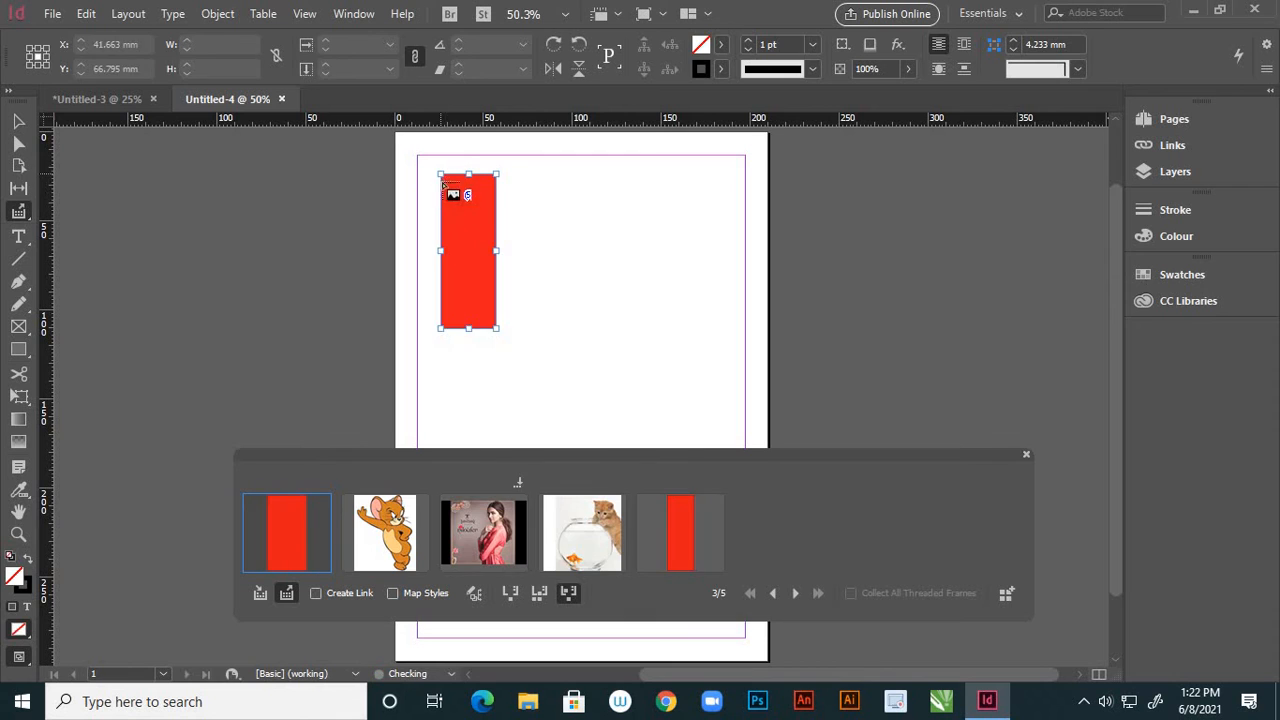
{"action": "left_click", "coordinate": [560, 185]}
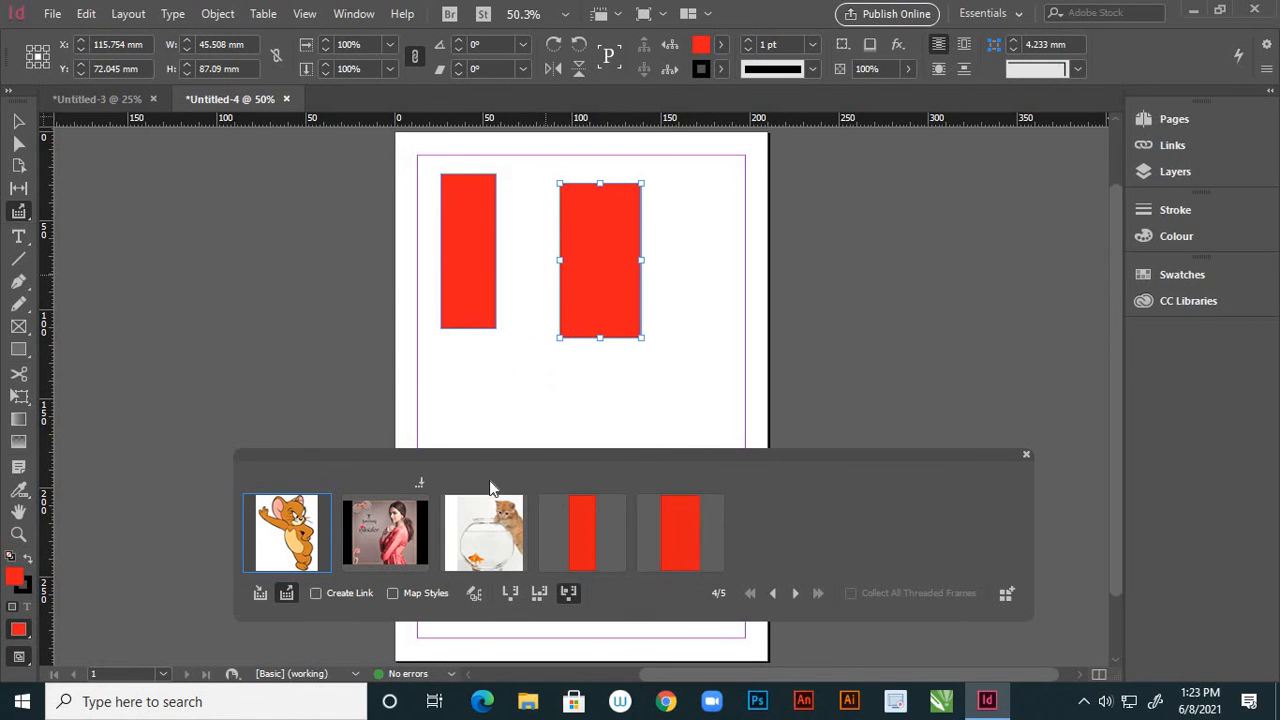
{"action": "left_click", "coordinate": [680, 184]}
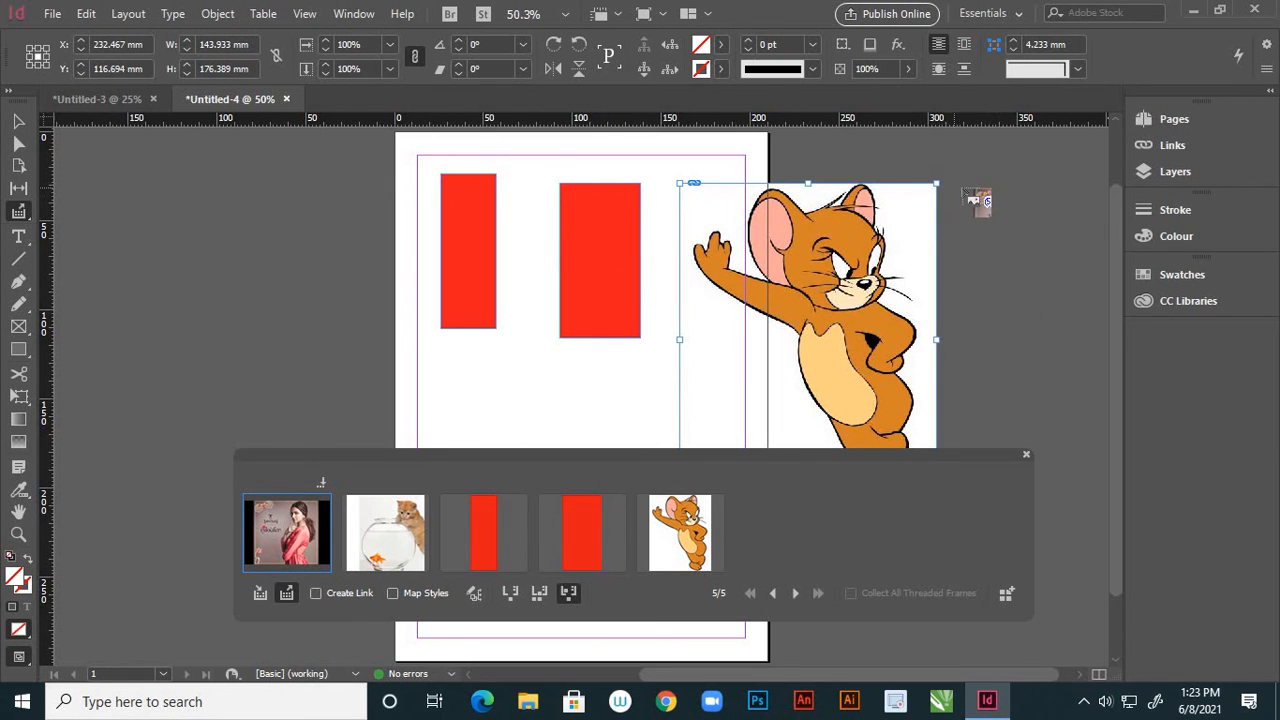
{"action": "key", "text": "Right"}
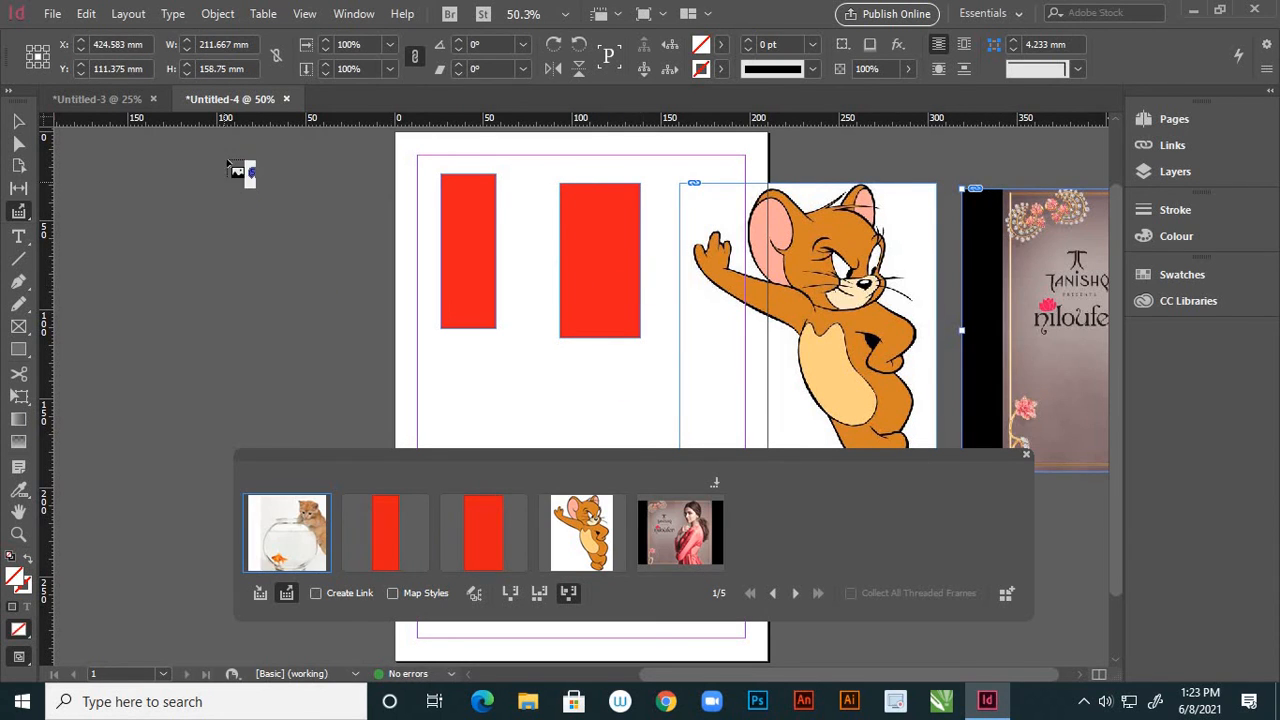
Place the cat over the page, both rectangles and the mouse on the pasteboard beside it, and the Tanishq banner over the cat.
{"action": "left_click", "coordinate": [227, 159]}
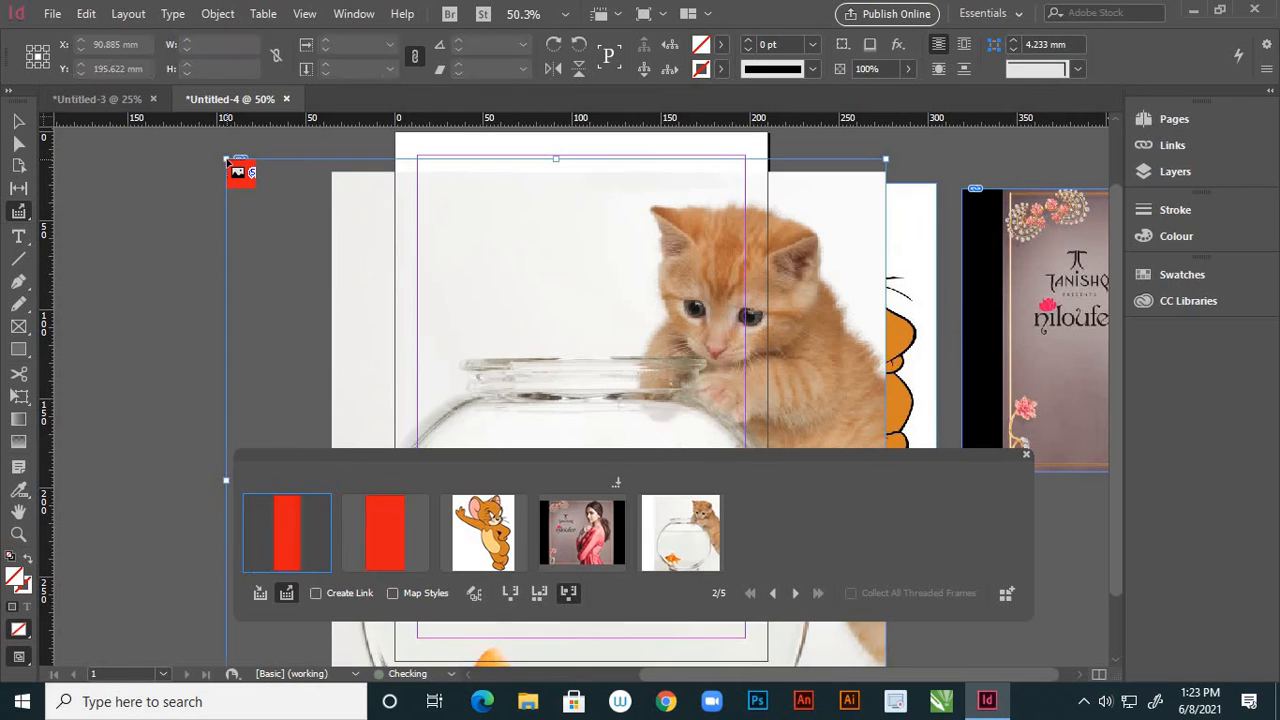
{"action": "left_click", "coordinate": [145, 267]}
{"action": "left_click", "coordinate": [110, 481]}
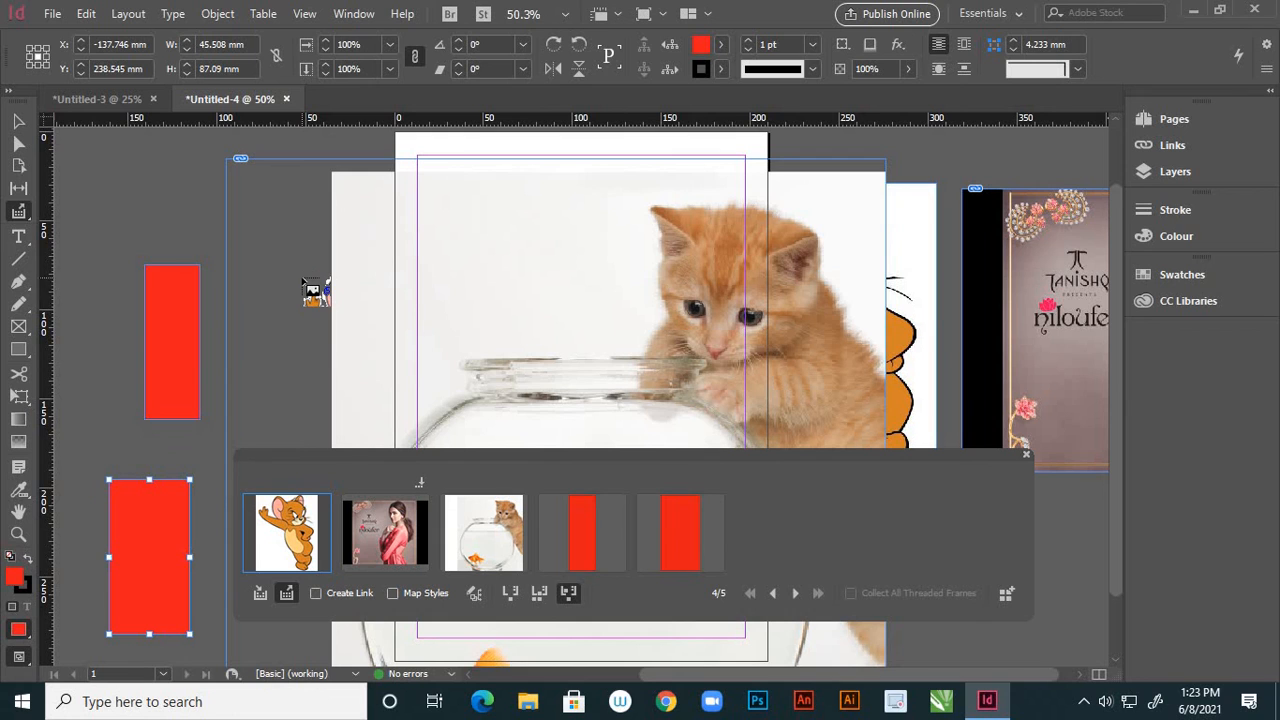
{"action": "left_click", "coordinate": [102, 147]}
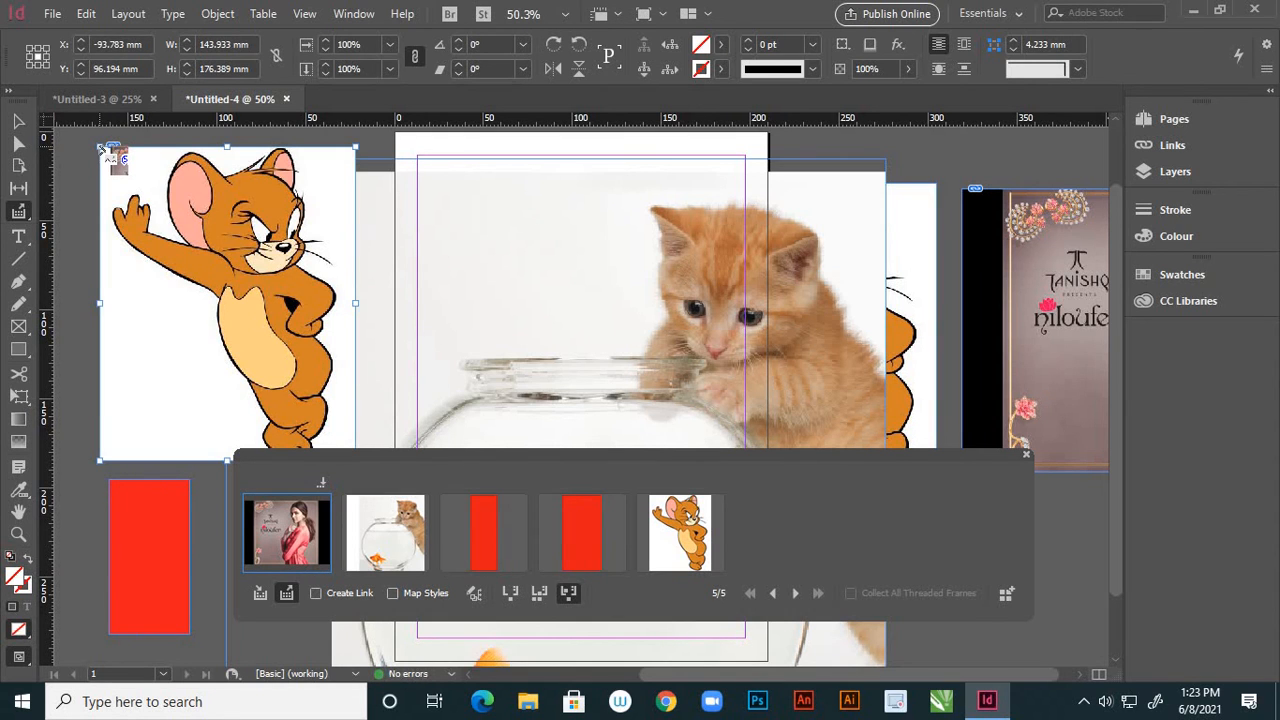
{"action": "left_click", "coordinate": [461, 268]}
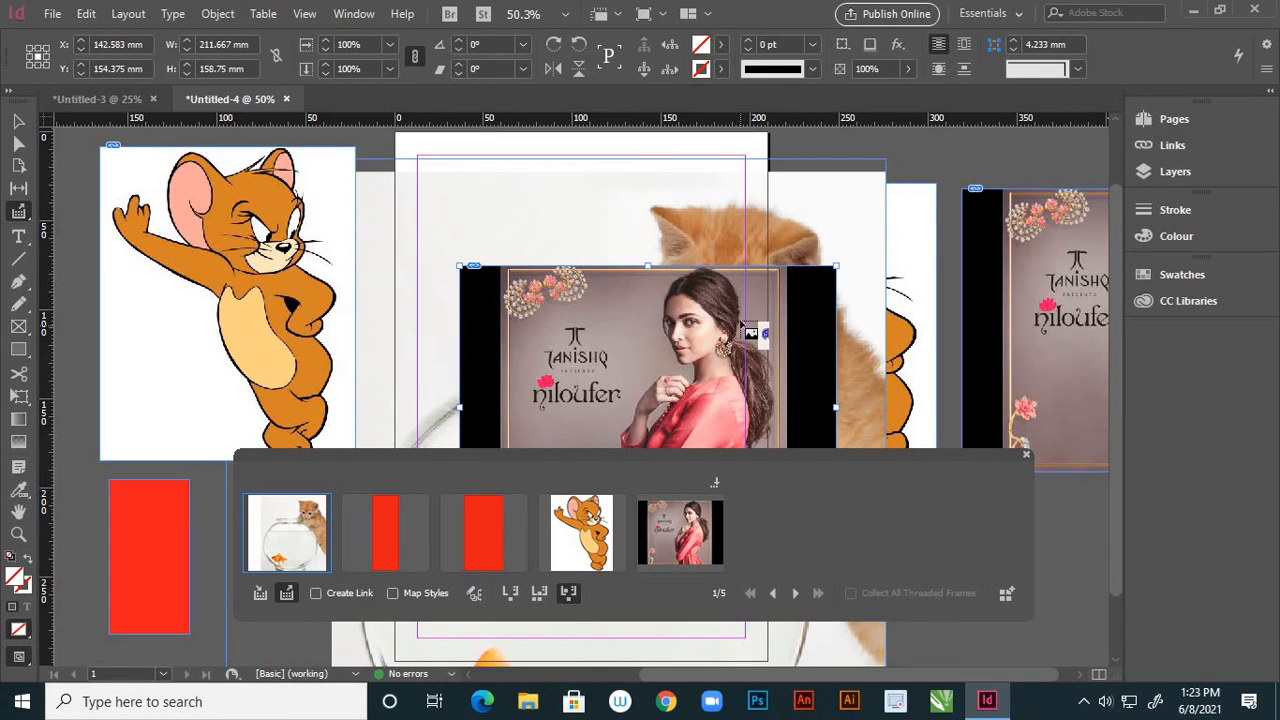
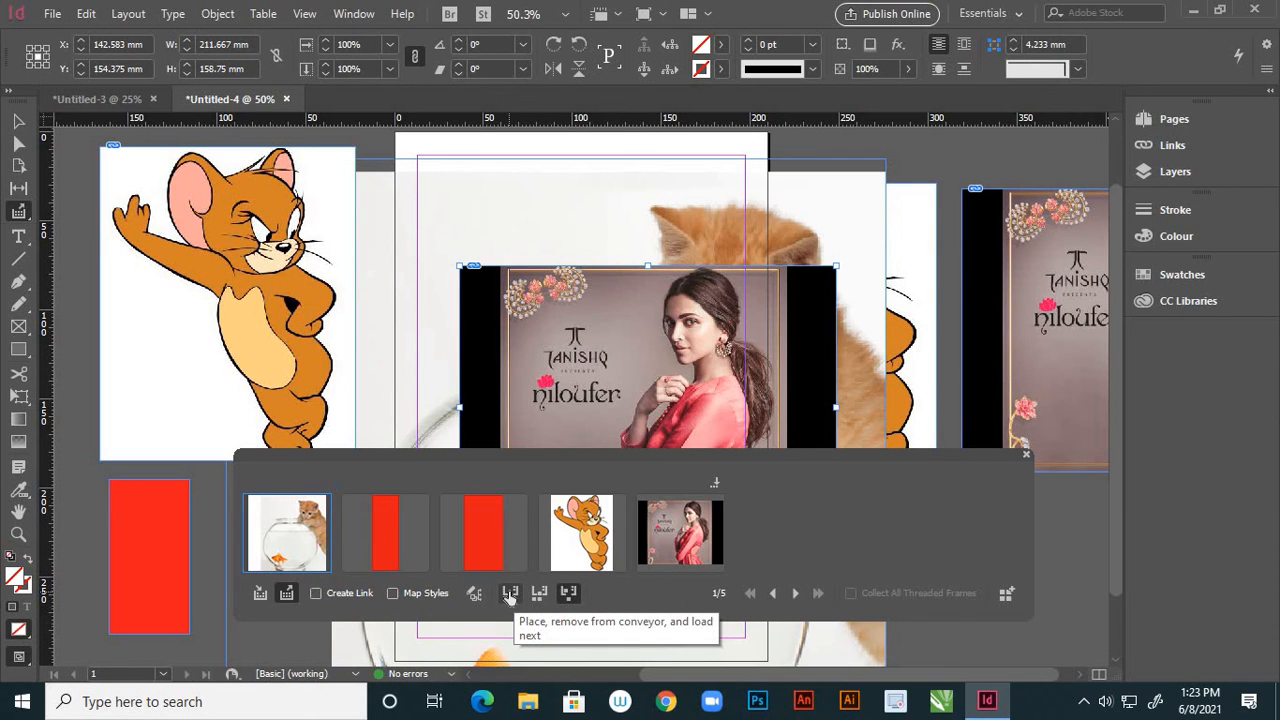
Place all five collected items over the page using the place, remove from conveyor and load next option, and close the emptied conveyor.
{"action": "left_click", "coordinate": [509, 596]}
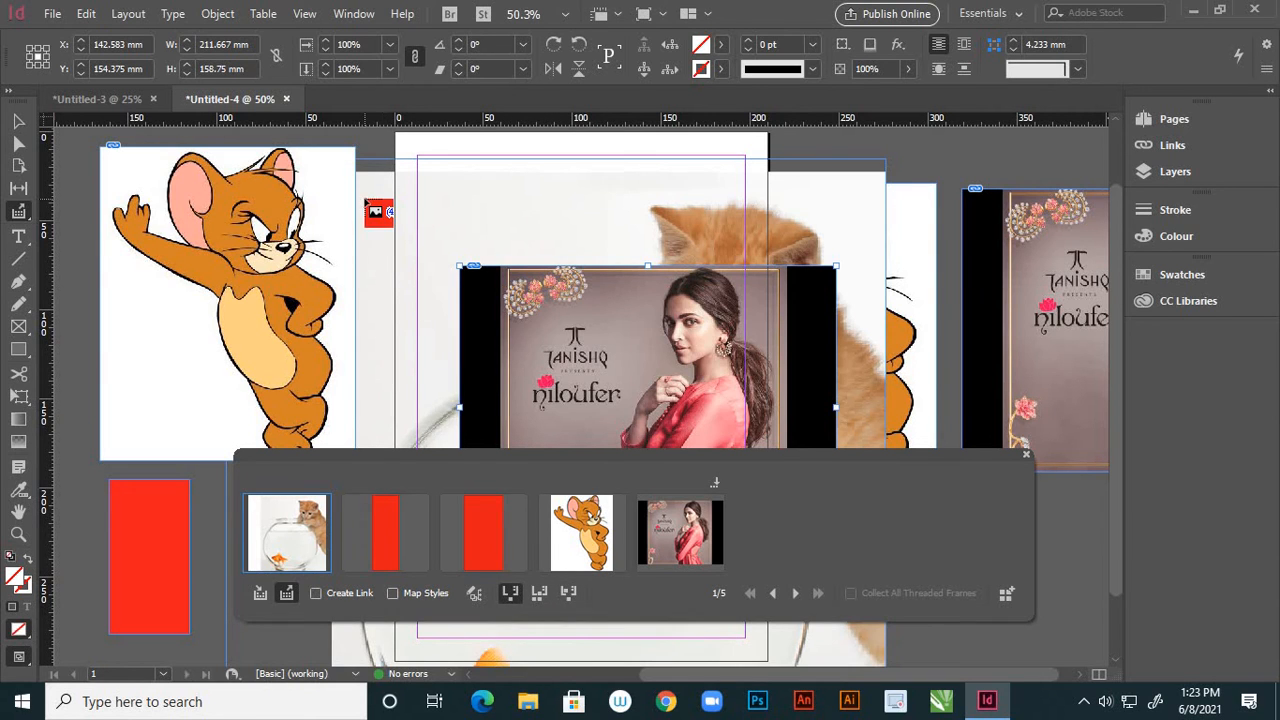
{"action": "left_click", "coordinate": [365, 200]}
{"action": "left_click", "coordinate": [600, 215]}
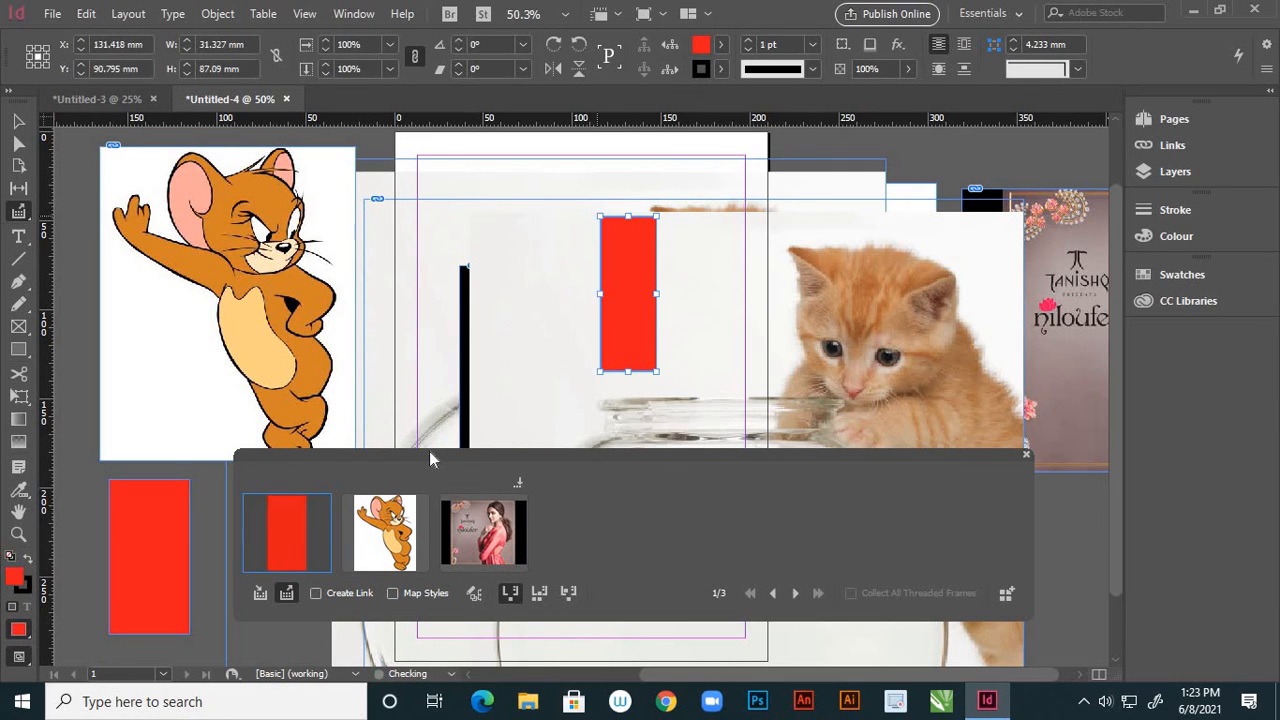
{"action": "left_click", "coordinate": [490, 199]}
{"action": "left_click", "coordinate": [707, 266]}
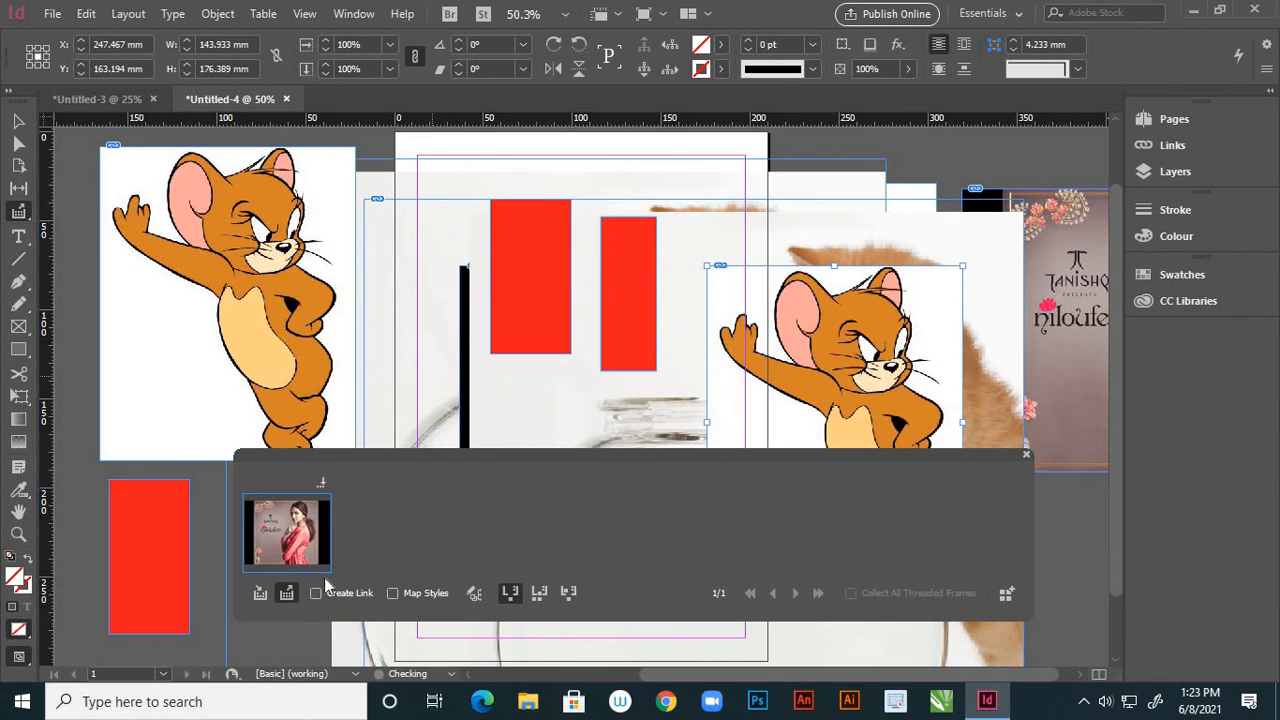
{"action": "left_click", "coordinate": [331, 186]}
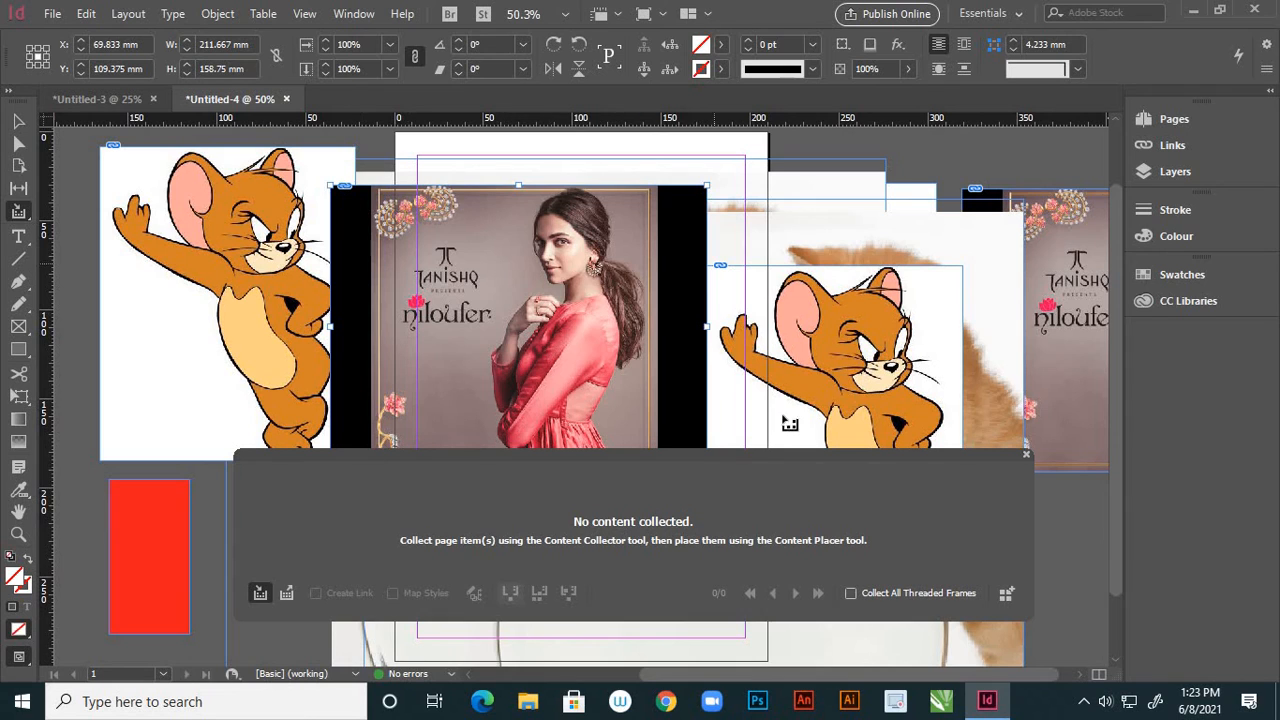
{"action": "left_click_drag", "start_coordinate": [746, 455], "coordinate": [617, 467]}
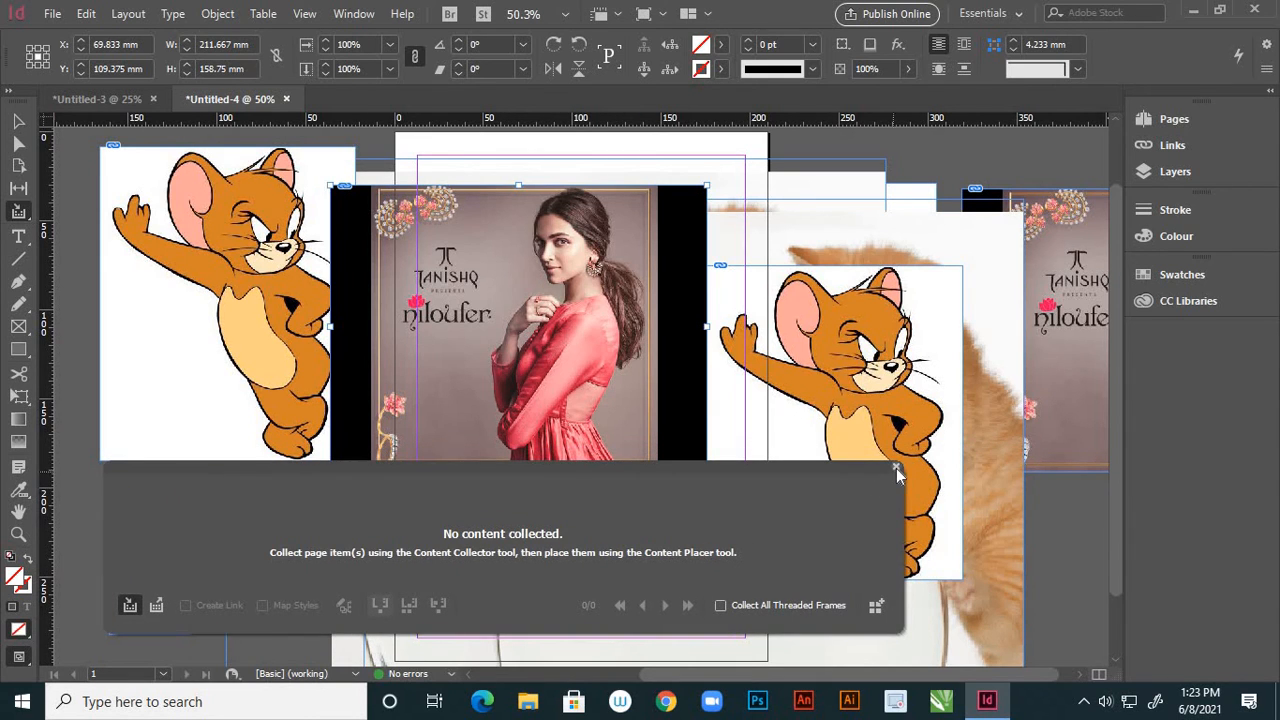
{"action": "left_click", "coordinate": [896, 468]}
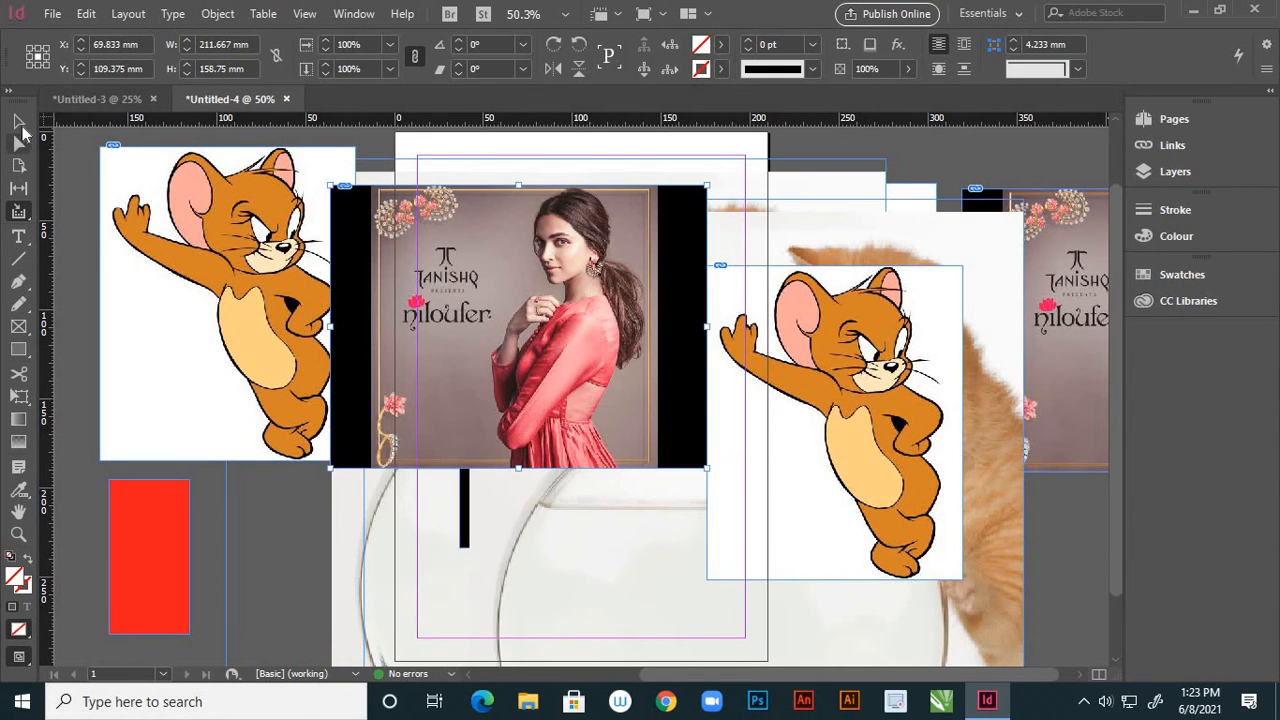
Select all placed objects on the page and pasteboard with the Selection tool and delete them.
{"action": "left_click", "coordinate": [18, 121]}
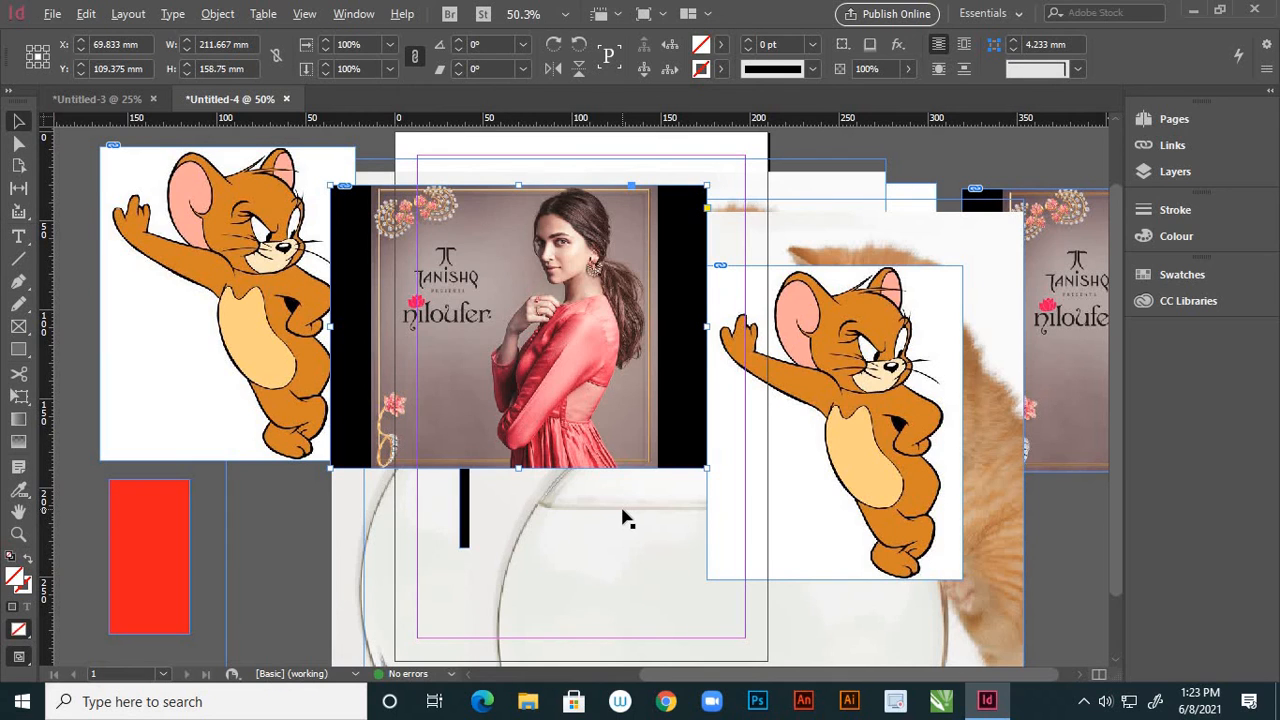
{"action": "key", "text": "ctrl+minus"}
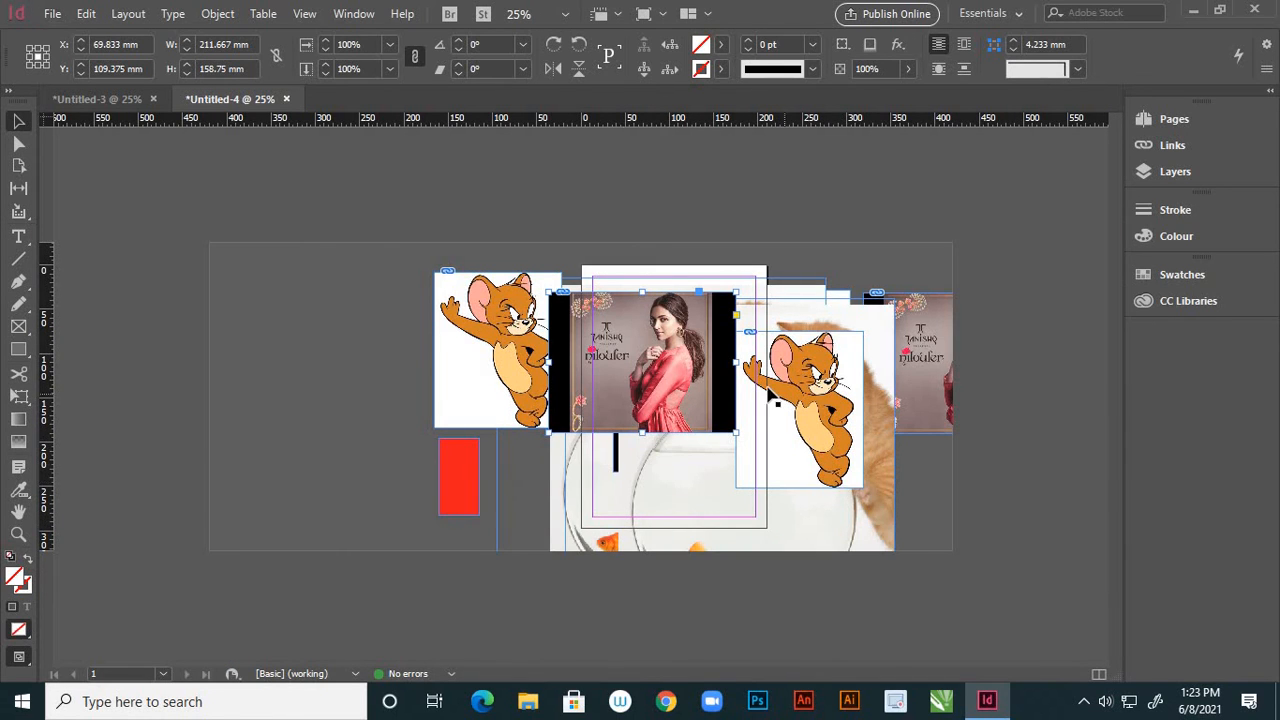
{"action": "key", "text": "ctrl+equal"}
{"action": "key", "text": "ctrl+minus"}
{"action": "left_click_drag", "start_coordinate": [315, 242], "coordinate": [1035, 604]}
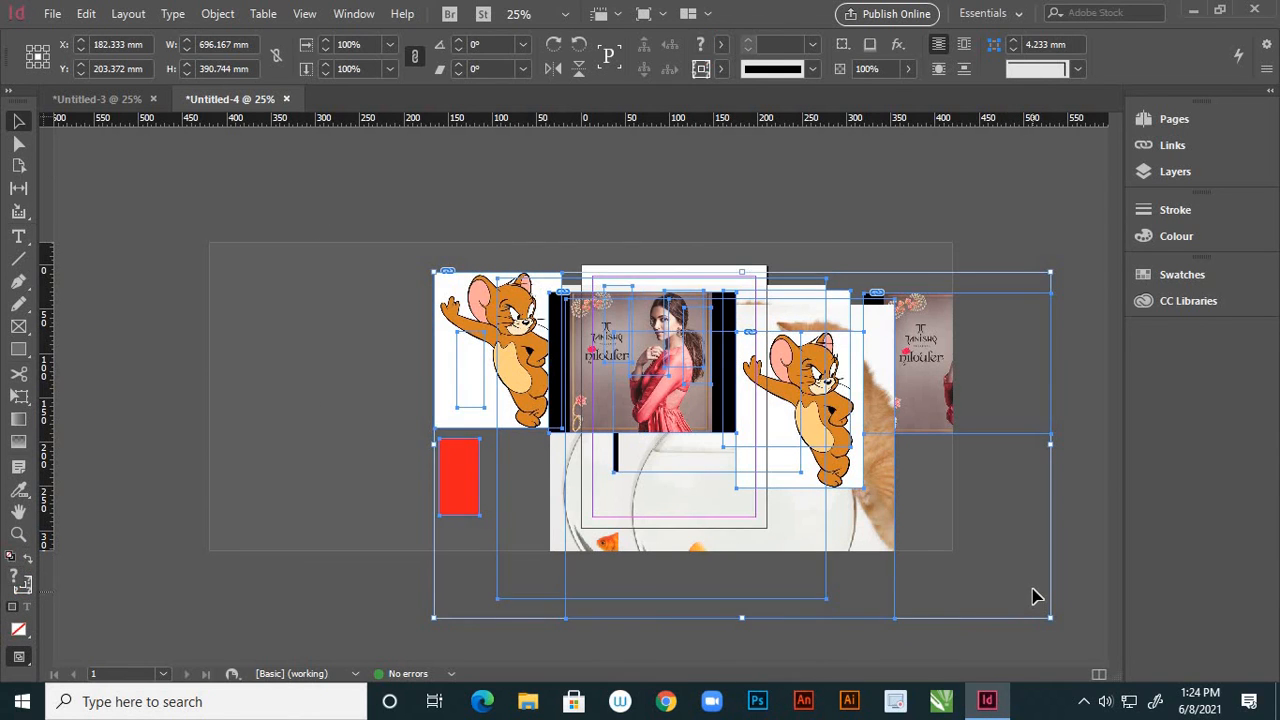
{"action": "key", "text": "Delete"}
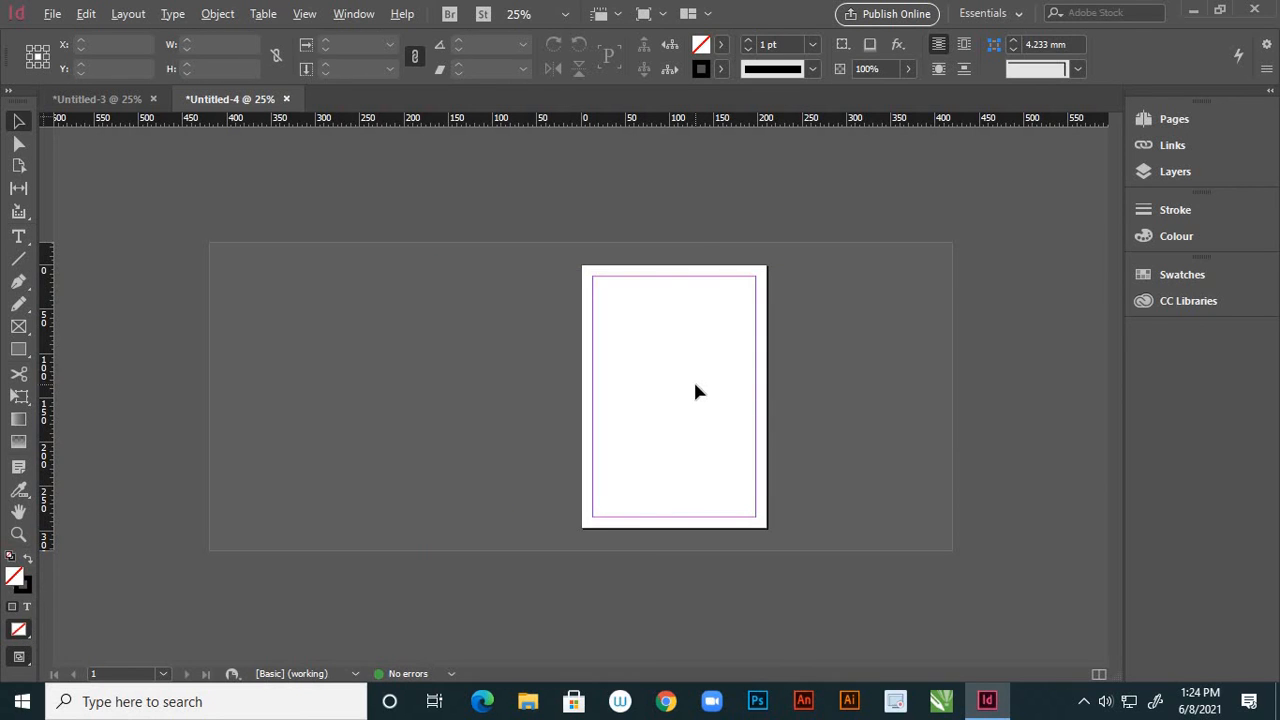
Activate the Type tool over the blank page, switch to the Rotate tool and finish with the Hand tool.
{"action": "scroll", "coordinate": [693, 384], "scroll_direction": "up", "scroll_amount": 1}
{"action": "scroll", "coordinate": [436, 326], "scroll_direction": "down", "scroll_amount": 1}
{"action": "left_click", "coordinate": [18, 237]}
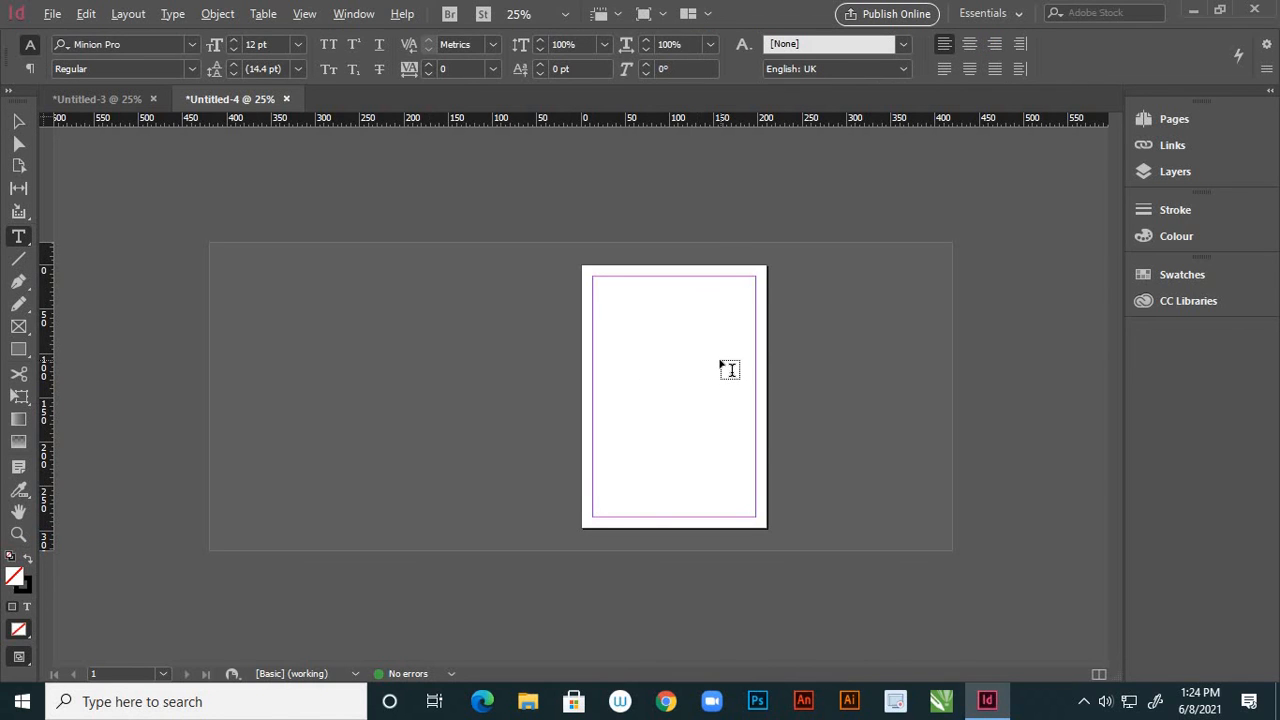
{"action": "scroll", "coordinate": [690, 346], "scroll_direction": "up", "scroll_amount": 1}
{"action": "scroll", "coordinate": [586, 340], "scroll_direction": "down", "scroll_amount": 1}
{"action": "scroll", "coordinate": [700, 357], "scroll_direction": "up", "scroll_amount": 1}
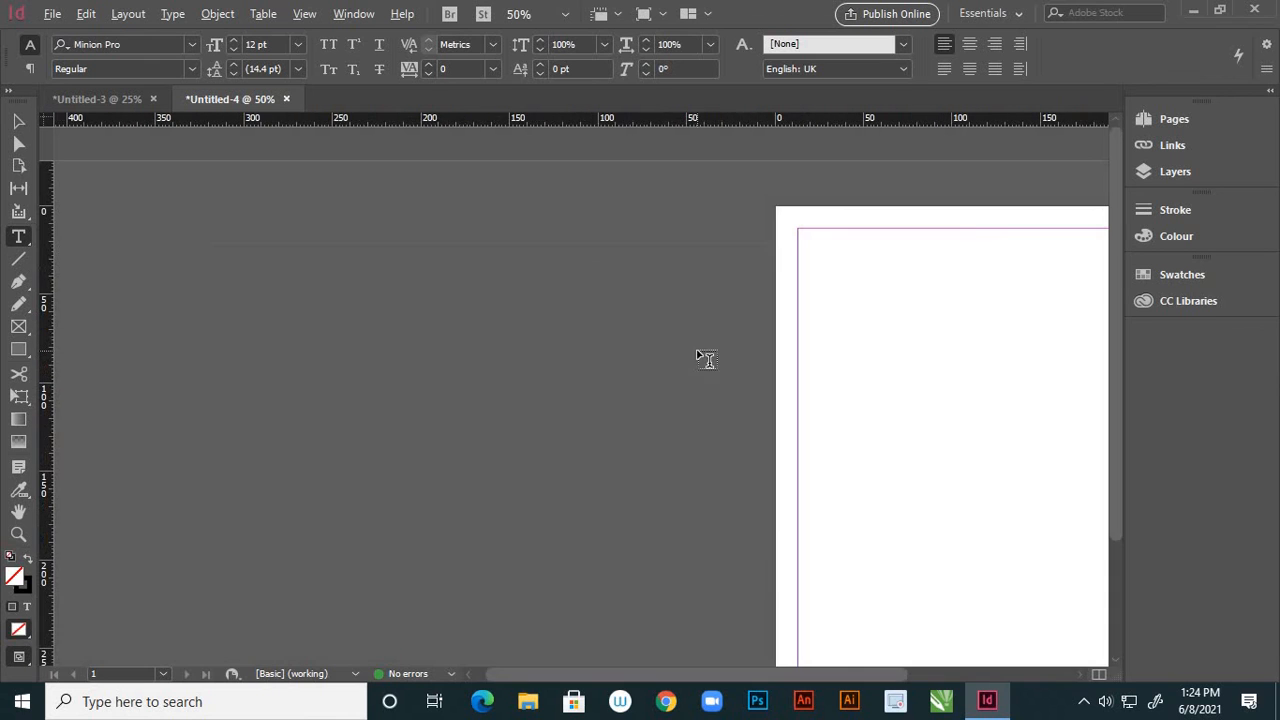
{"action": "scroll", "coordinate": [775, 400], "scroll_direction": "down", "scroll_amount": 1}
{"action": "scroll", "coordinate": [770, 398], "scroll_direction": "up", "scroll_amount": 1}
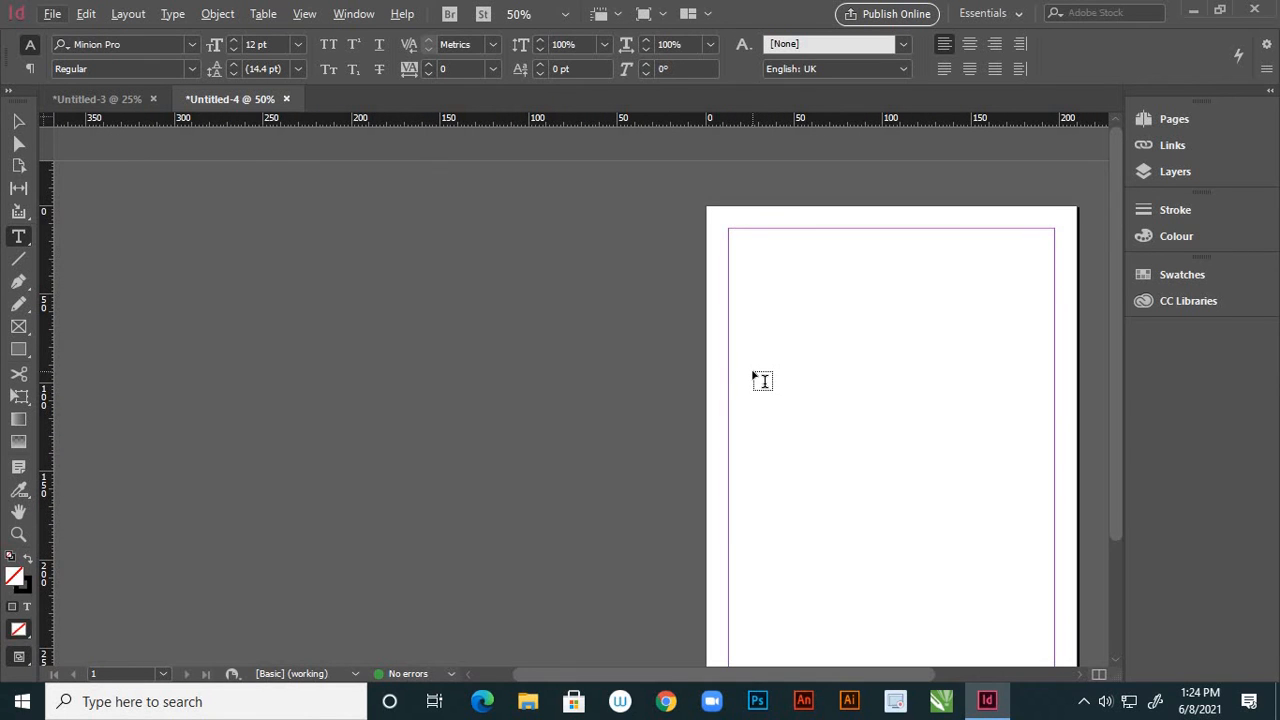
{"action": "scroll", "coordinate": [560, 345], "scroll_direction": "down", "scroll_amount": 1}
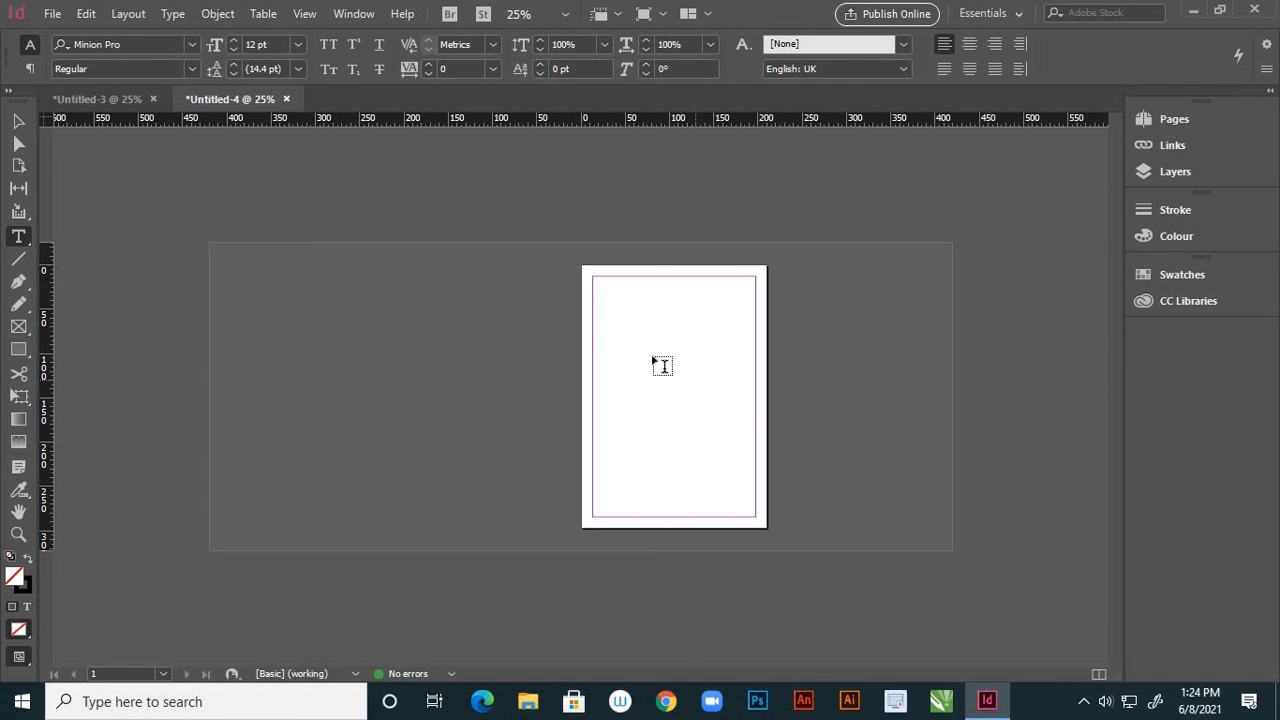
{"action": "key", "text": "r"}
{"action": "key", "text": "h"}
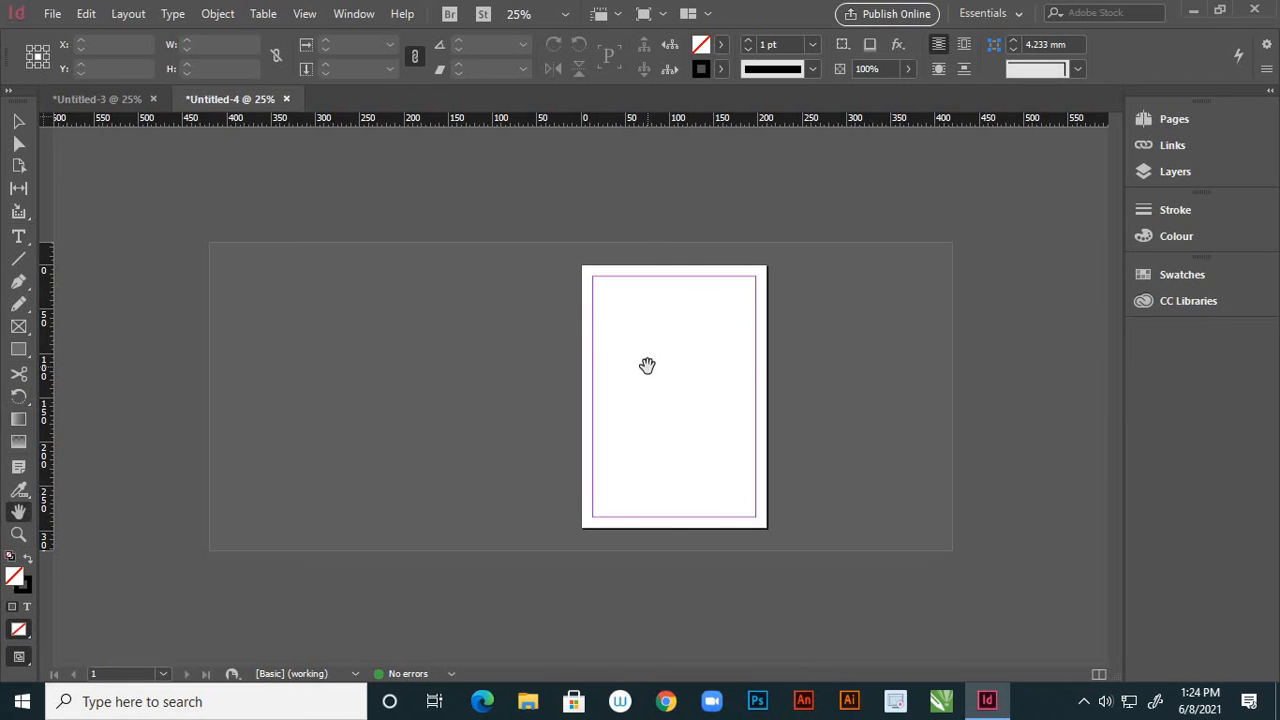
Create a text frame about 164 mm wide and 94 mm high across the page's middle and set its font size to 30 pt.
{"action": "left_click", "coordinate": [23, 240]}
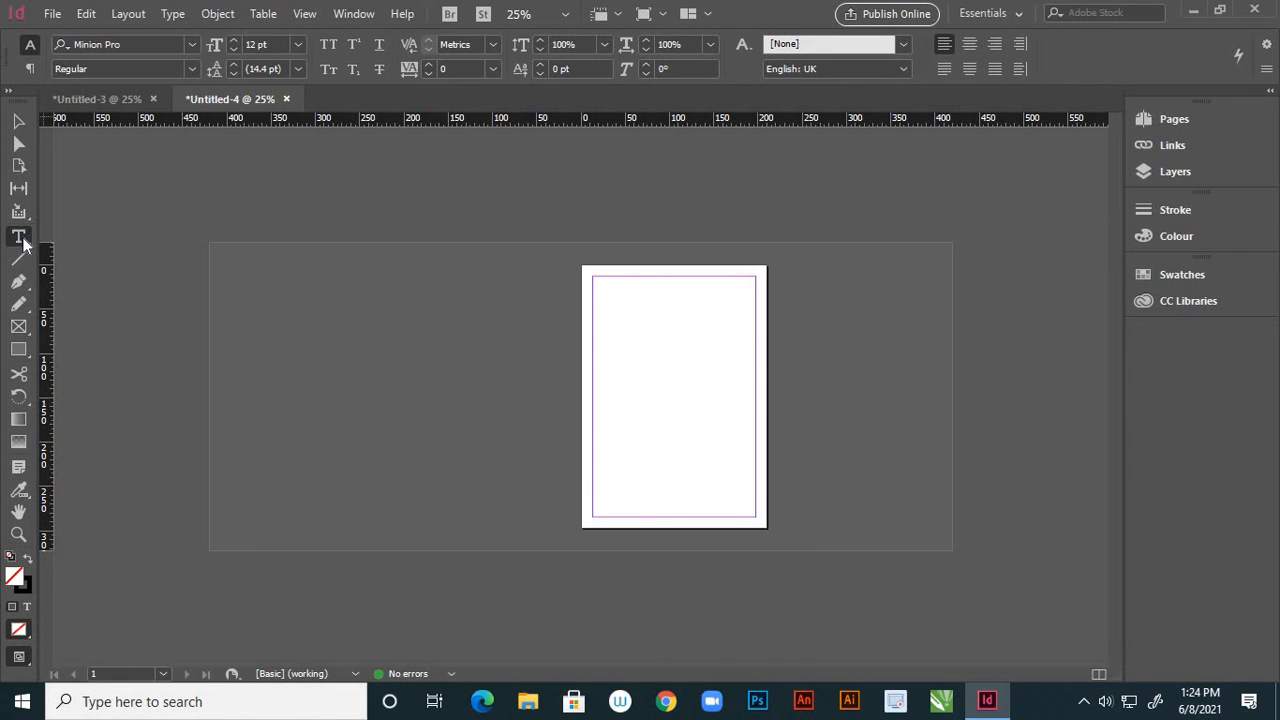
{"action": "left_click", "coordinate": [20, 238]}
{"action": "left_click_drag", "start_coordinate": [606, 336], "coordinate": [751, 420]}
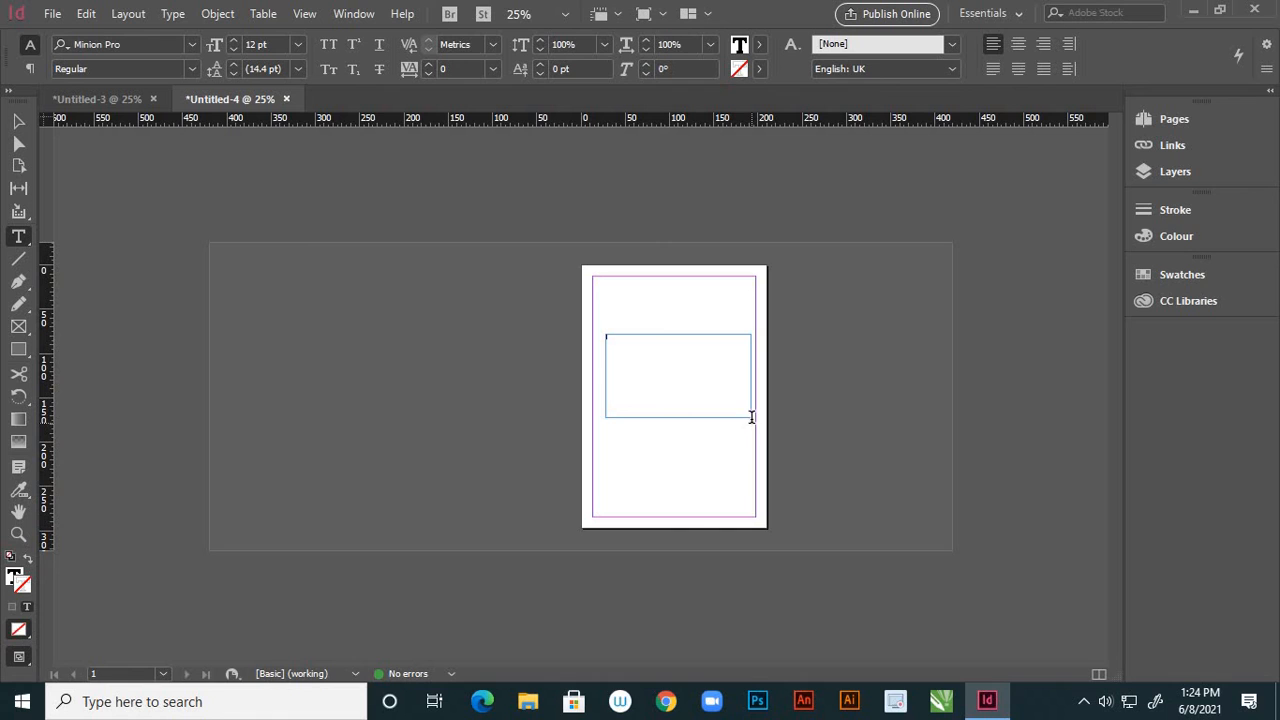
{"action": "left_click", "coordinate": [327, 69]}
{"action": "left_click", "coordinate": [297, 46]}
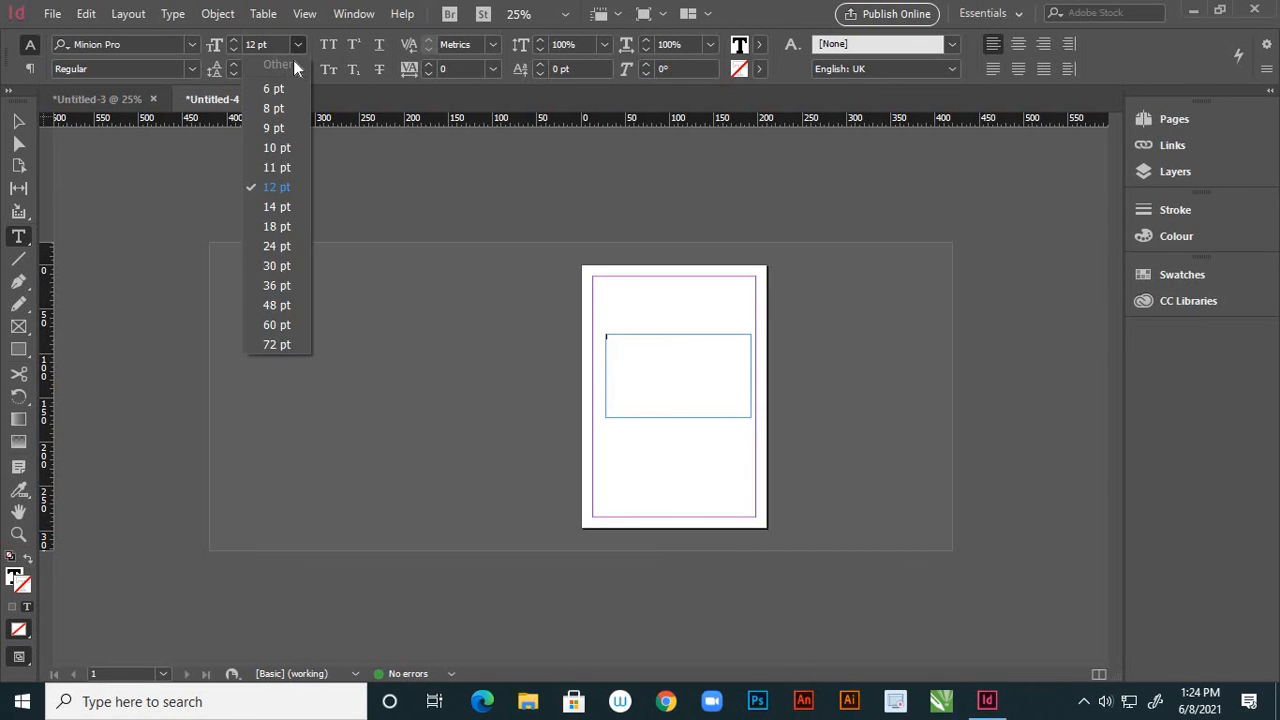
{"action": "left_click", "coordinate": [274, 251]}
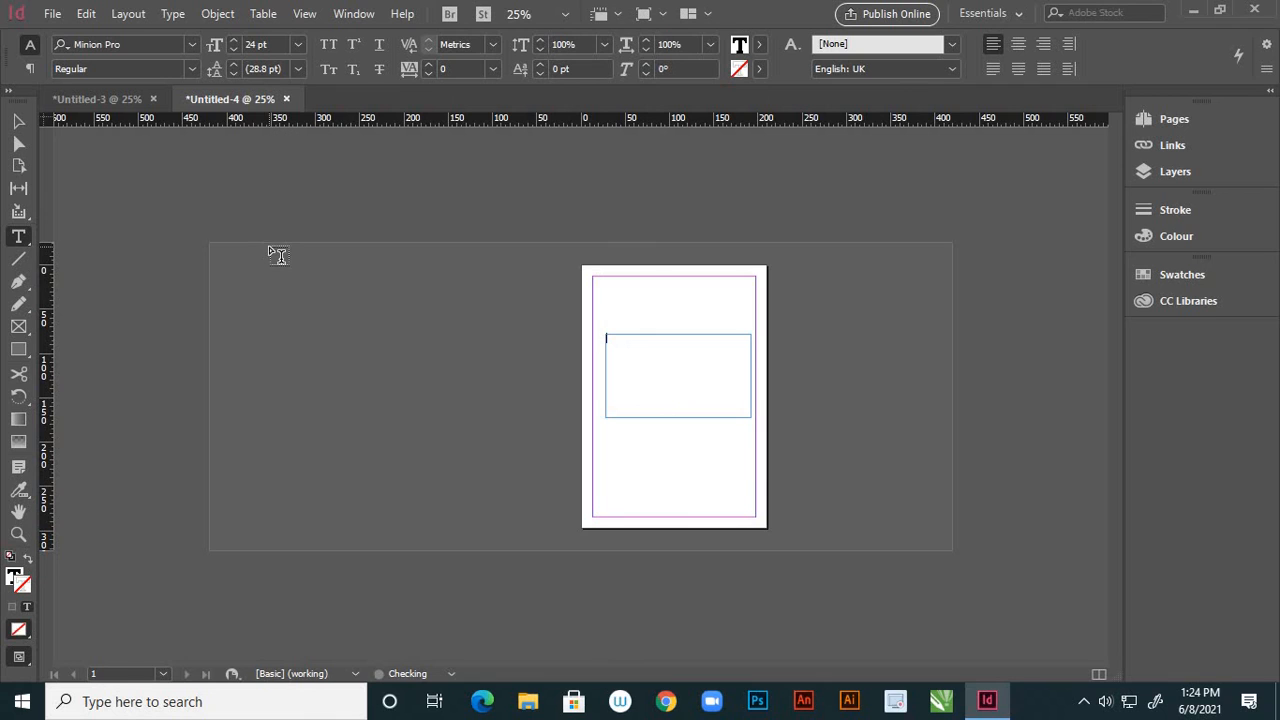
{"action": "left_click", "coordinate": [298, 45]}
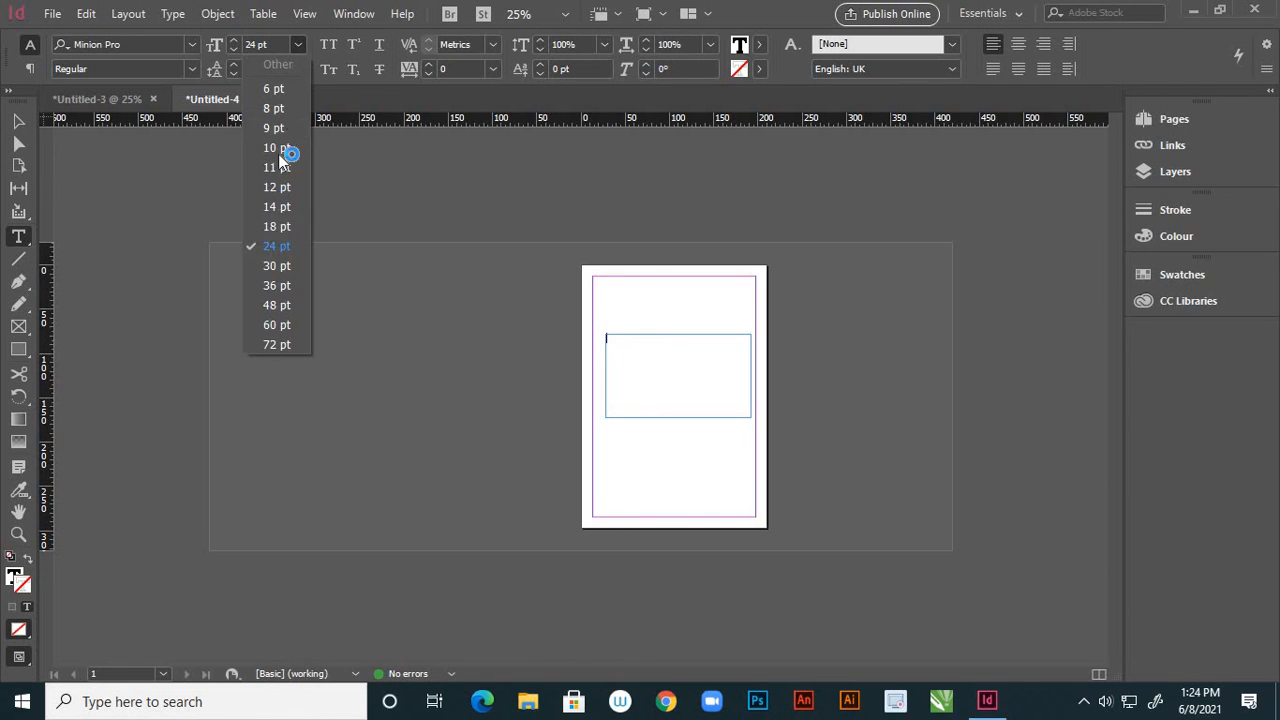
{"action": "left_click", "coordinate": [272, 265]}
{"action": "type", "text": "ggs bs dbfdbdfbdbf"}
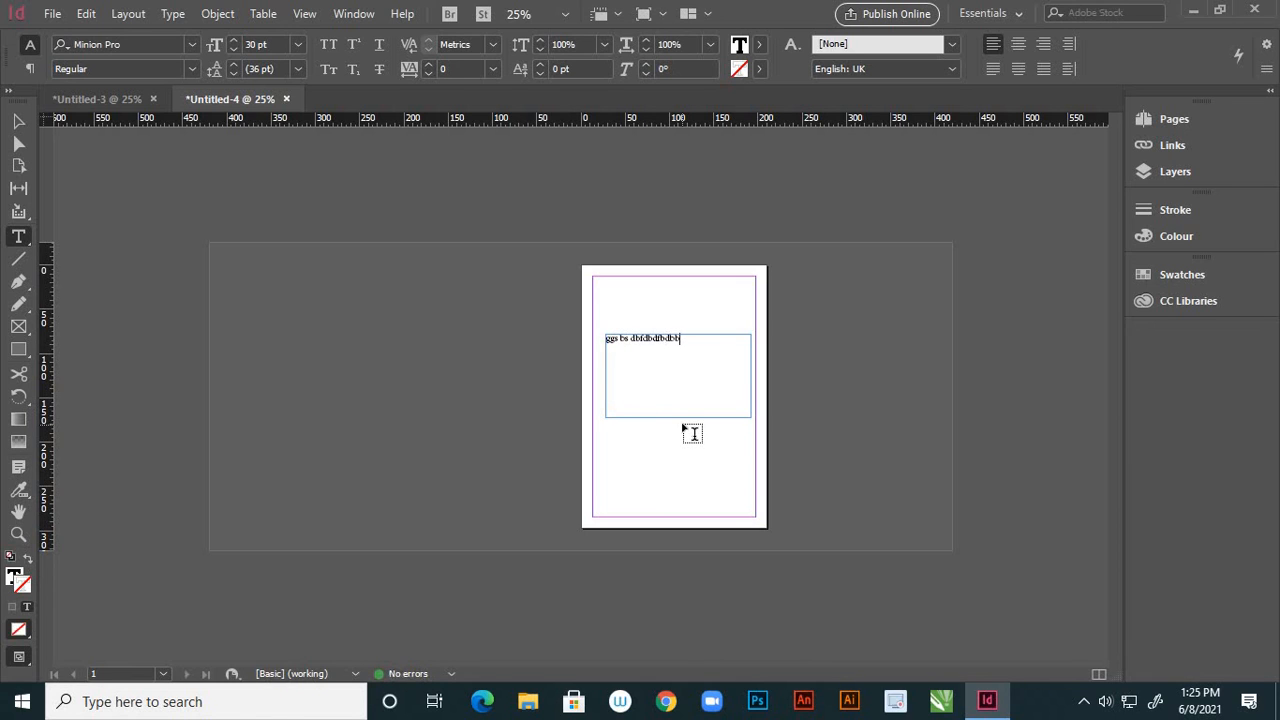
{"action": "key", "text": "BackSpace"}
{"action": "key", "text": "BackSpace"}
{"action": "key", "text": "BackSpace"}
{"action": "key", "text": "BackSpace"}
{"action": "key", "text": "BackSpace"}
{"action": "key", "text": "BackSpace"}
{"action": "key", "text": "BackSpace"}
{"action": "key", "text": "BackSpace"}
{"action": "key", "text": "BackSpace"}
{"action": "key", "text": "BackSpace"}
{"action": "key", "text": "BackSpace"}
{"action": "key", "text": "BackSpace"}
{"action": "key", "text": "BackSpace"}
{"action": "key", "text": "BackSpace"}
{"action": "key", "text": "BackSpace"}
{"action": "key", "text": "BackSpace"}
{"action": "key", "text": "BackSpace"}
{"action": "key", "text": "BackSpace"}
Fill the empty text frame with placeholder text and deselect it with the Selection tool.
{"action": "right_click", "coordinate": [632, 350]}
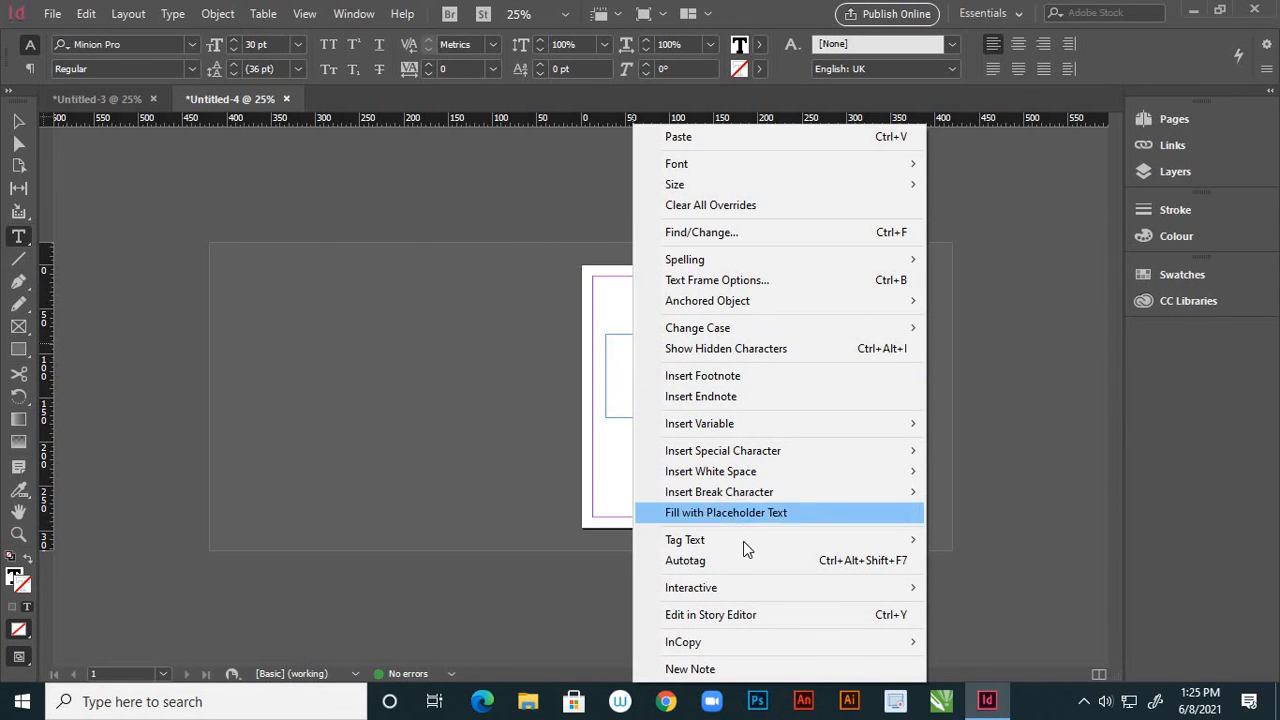
{"action": "mouse_move", "coordinate": [703, 539]}
{"action": "left_click", "coordinate": [748, 516]}
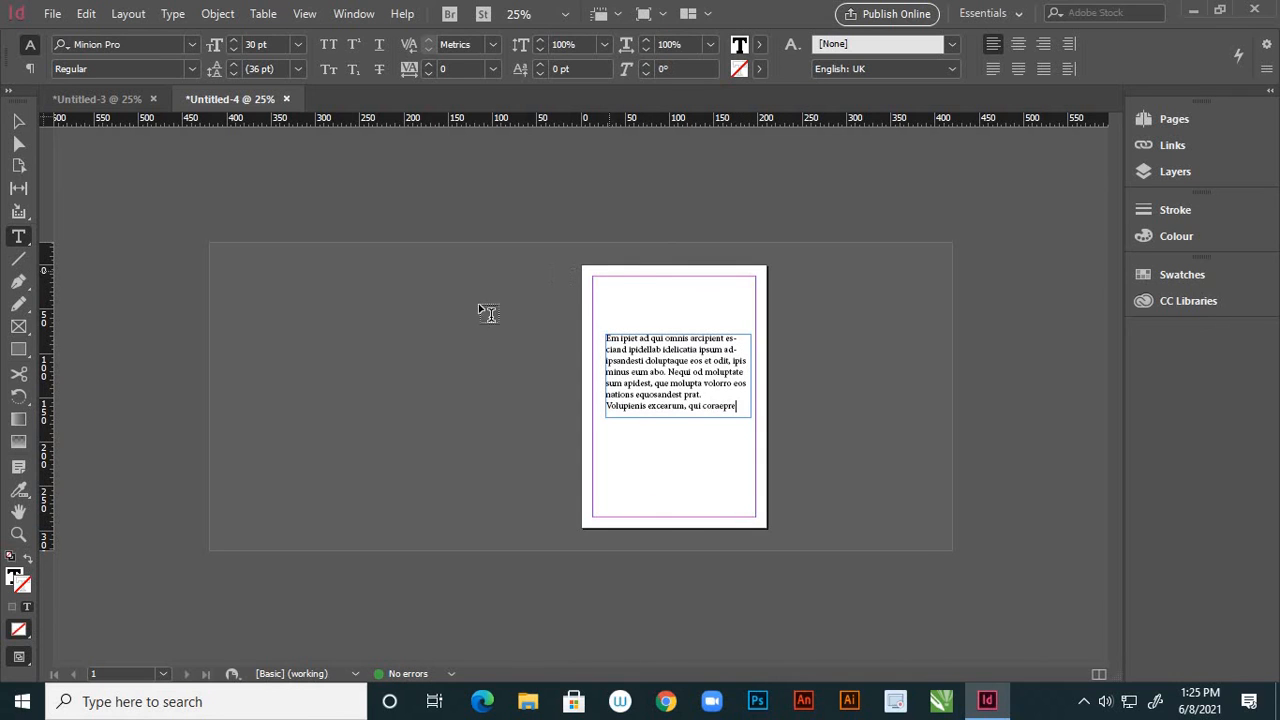
{"action": "left_click", "coordinate": [18, 120]}
{"action": "left_click", "coordinate": [432, 408]}
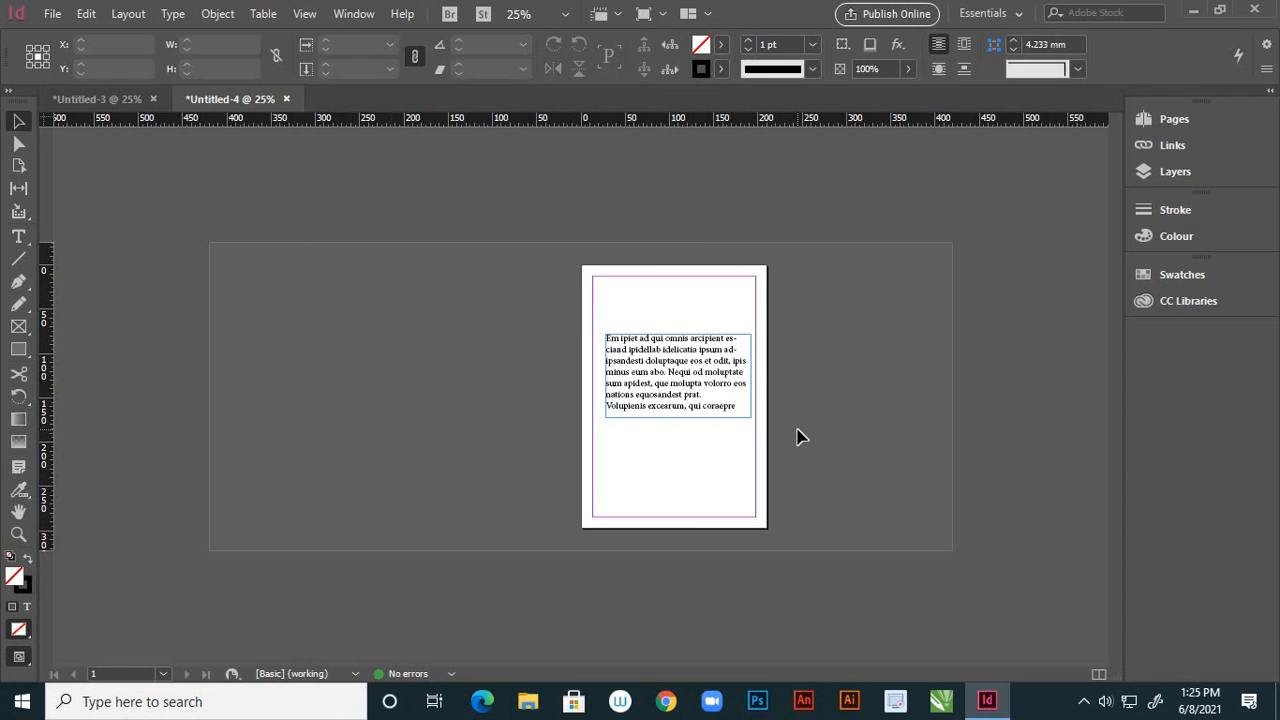
Select the text frame and give it a golden yellow fill, RGB 228, 198, 88.
{"action": "key", "text": "ctrl+equal"}
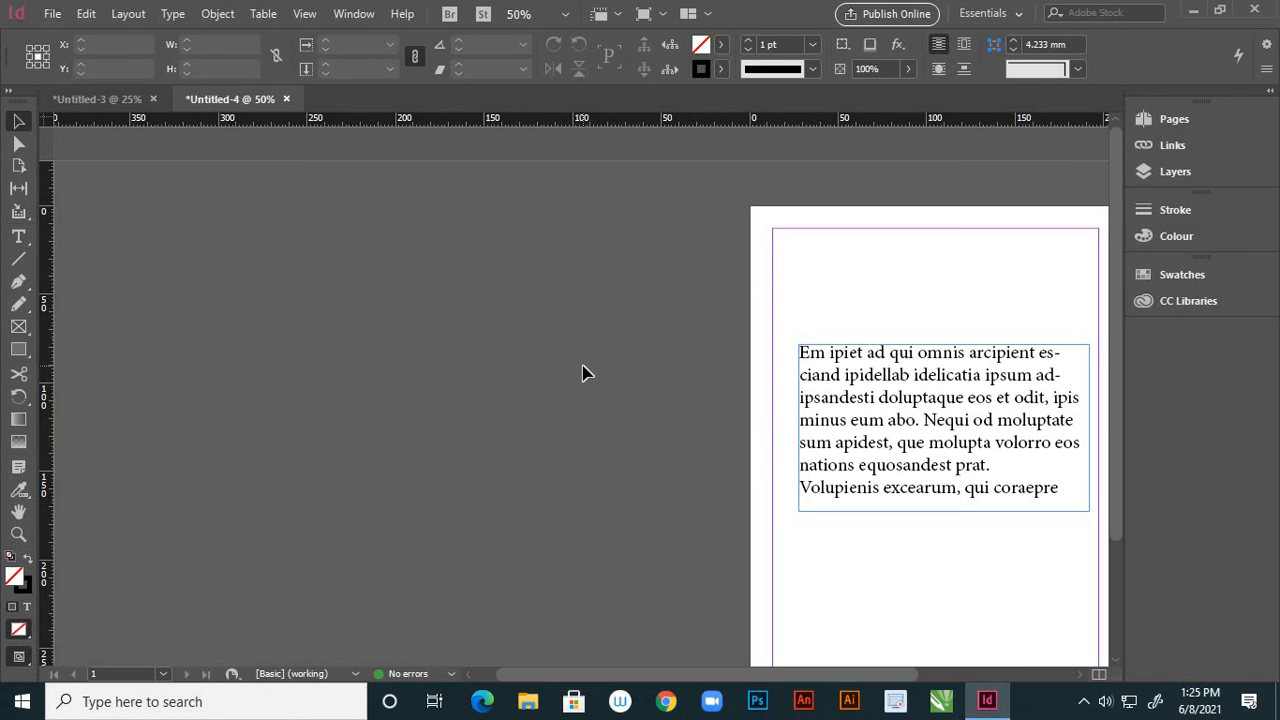
{"action": "key", "text": "ctrl+minus"}
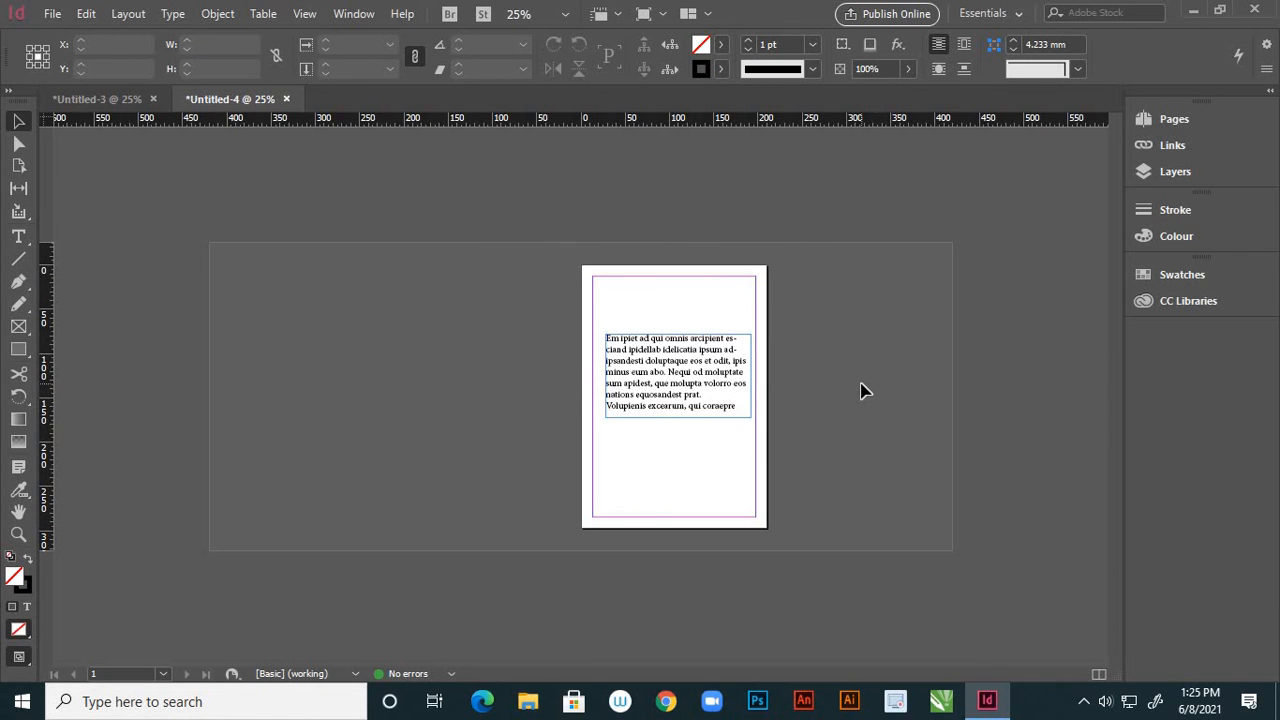
{"action": "left_click", "coordinate": [714, 366]}
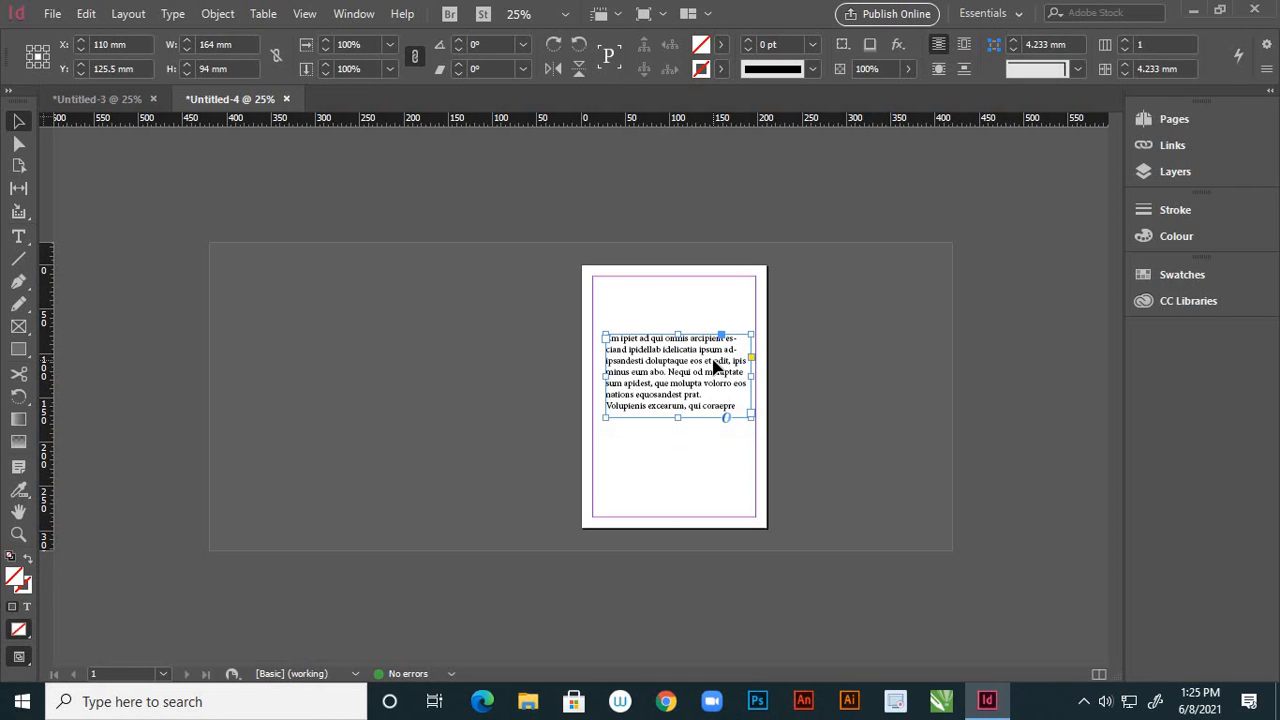
{"action": "key", "text": "ctrl+equal"}
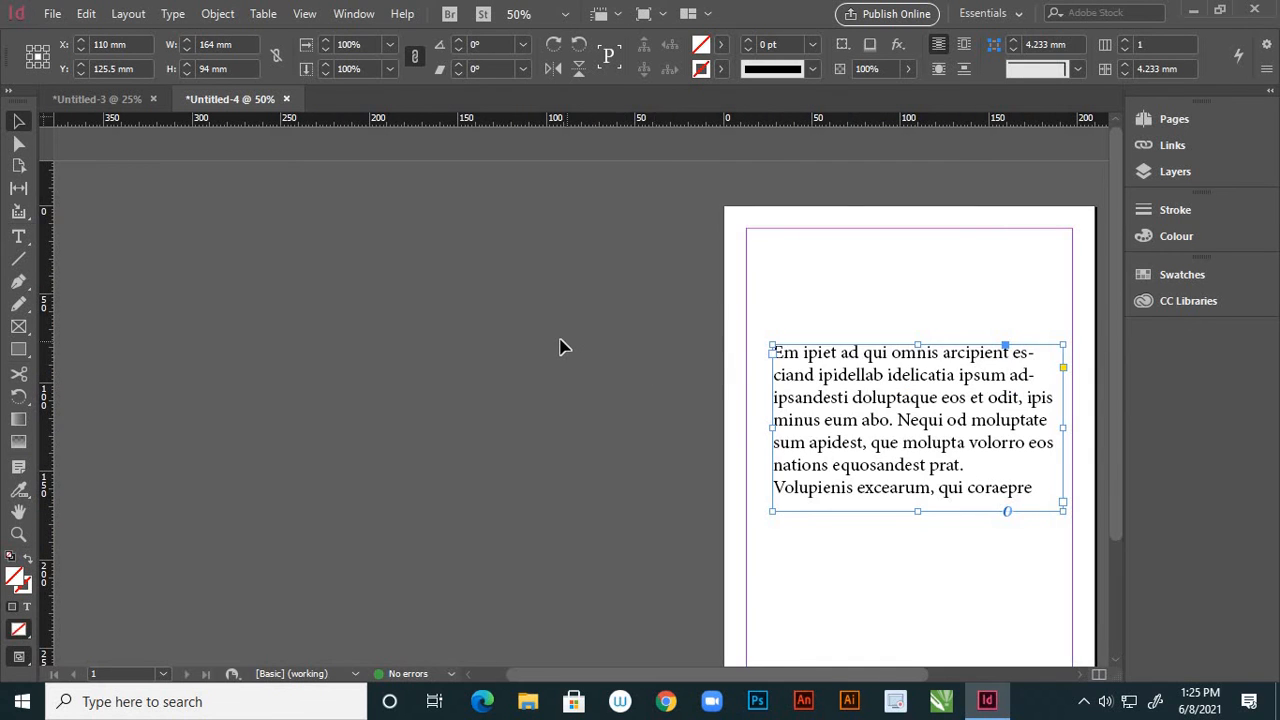
{"action": "key", "text": "ctrl+minus"}
{"action": "key", "text": "ctrl+equal"}
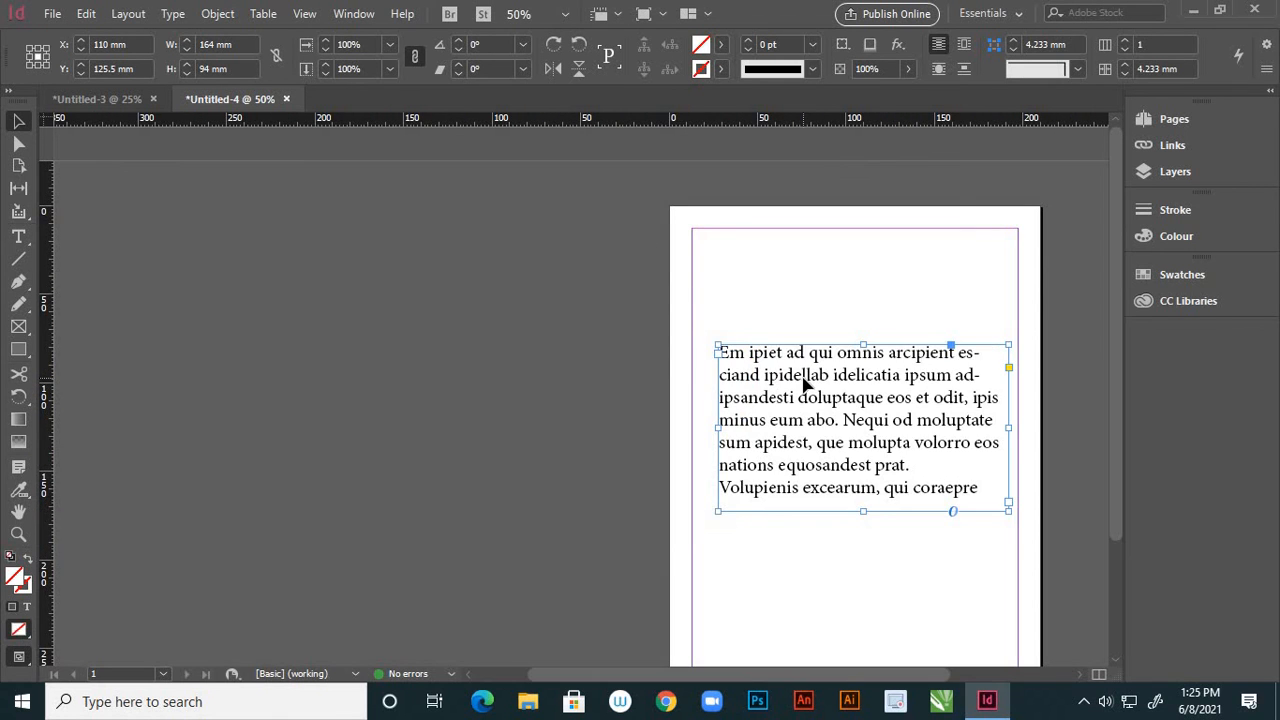
{"action": "double_click", "coordinate": [18, 578]}
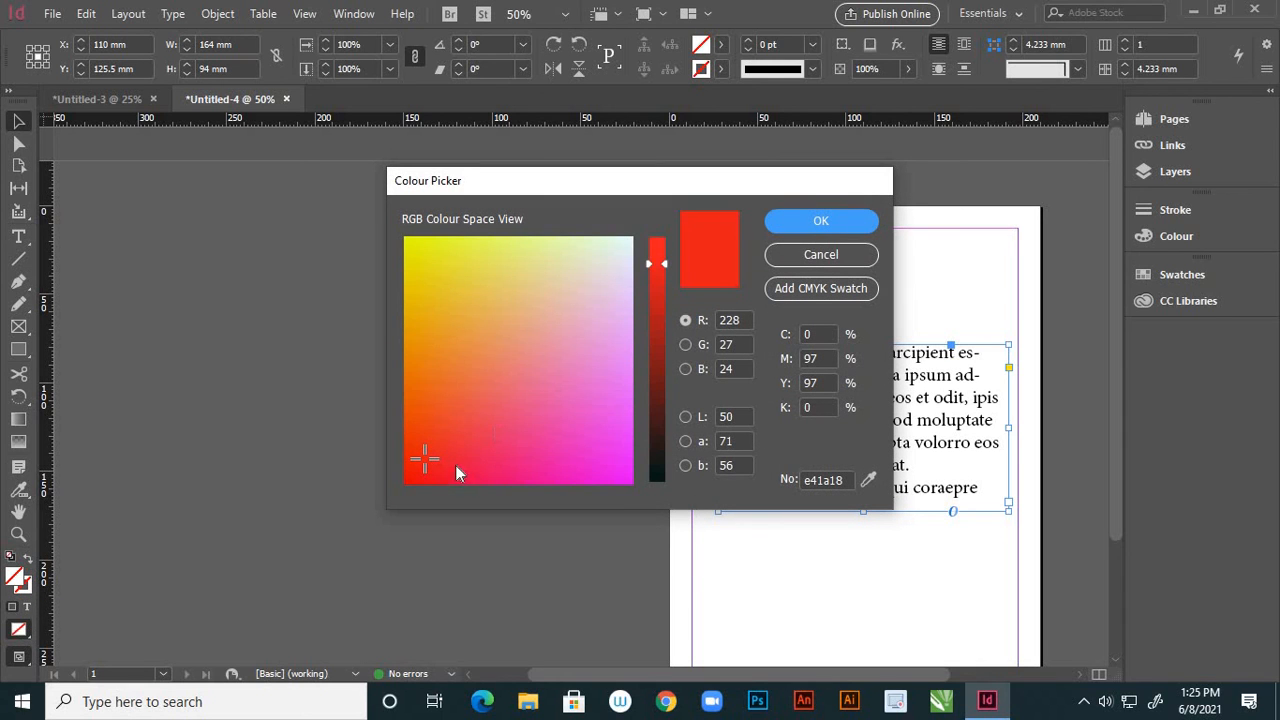
{"action": "left_click", "coordinate": [483, 292]}
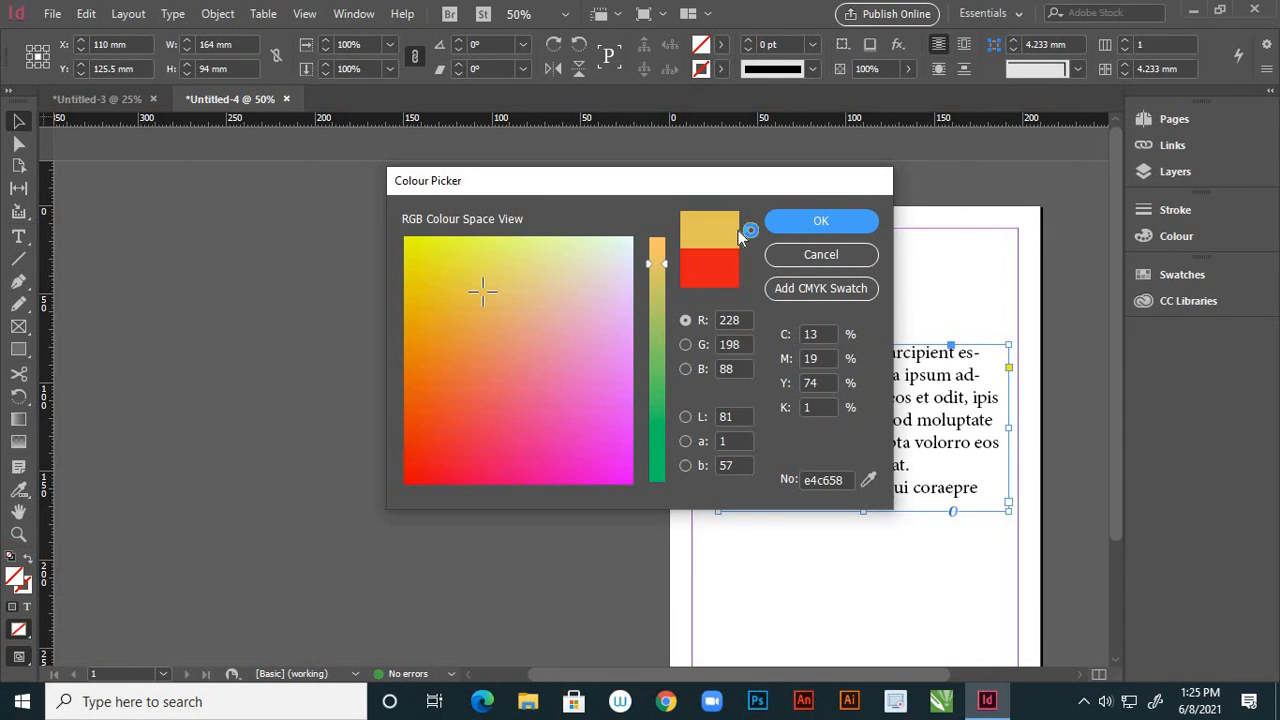
{"action": "left_click", "coordinate": [815, 222]}
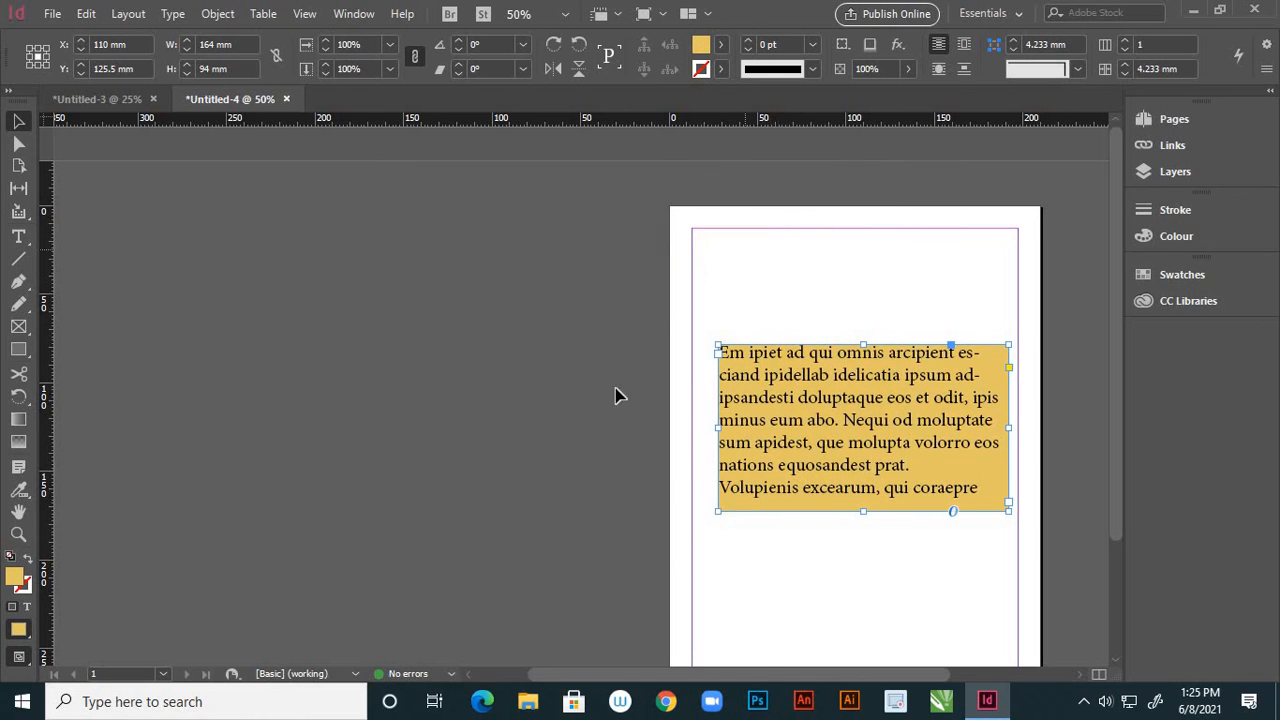
Deselect the text frame, select it again and set its fill to none.
{"action": "left_click", "coordinate": [620, 451]}
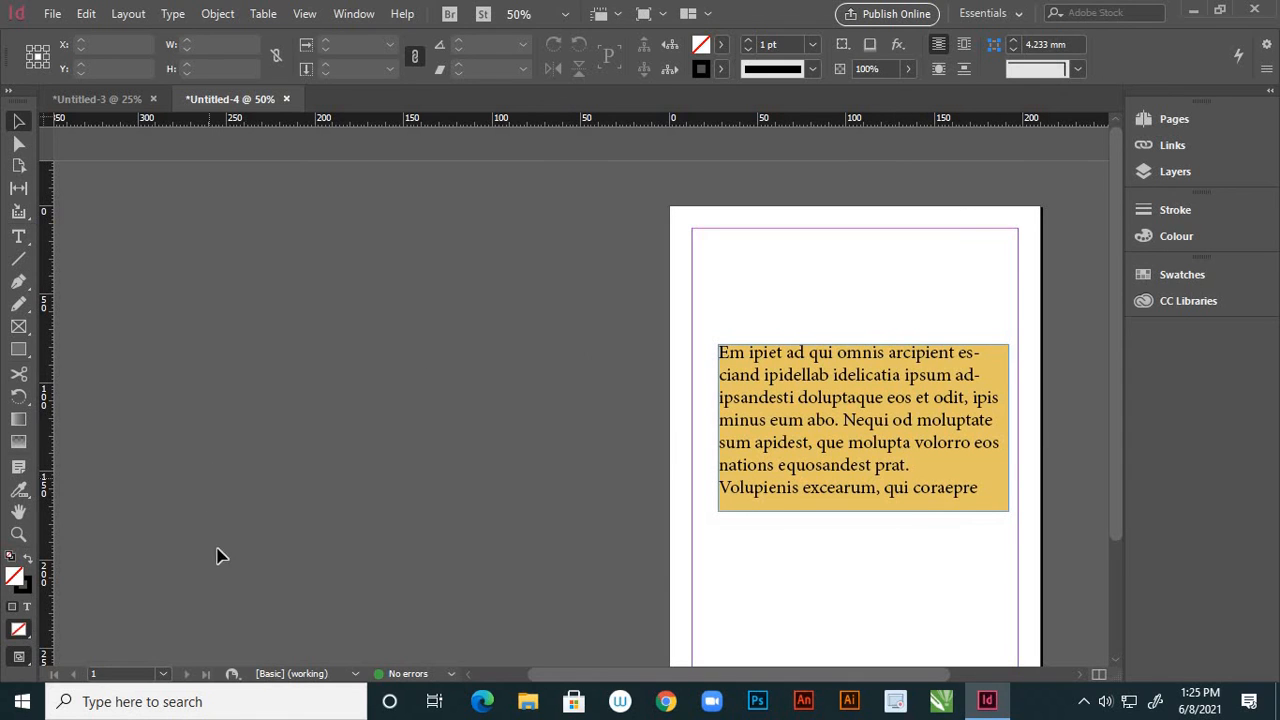
{"action": "left_click", "coordinate": [808, 511]}
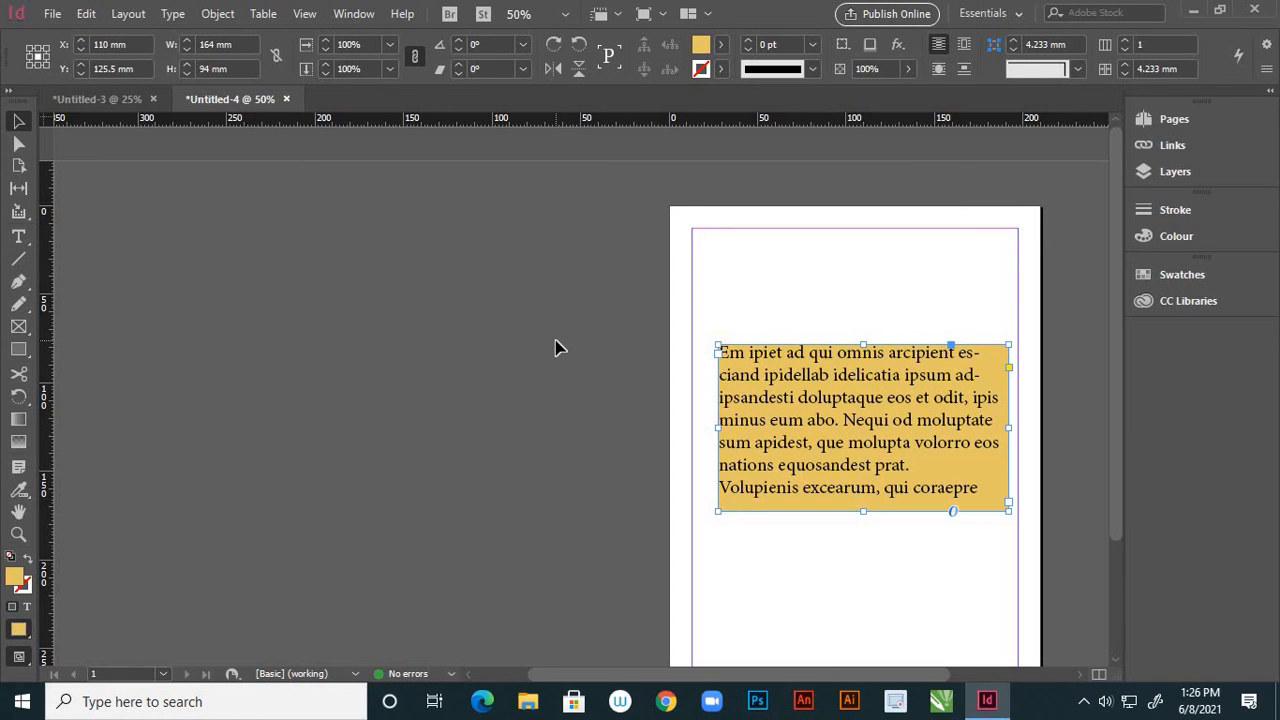
{"action": "key", "text": "slash"}
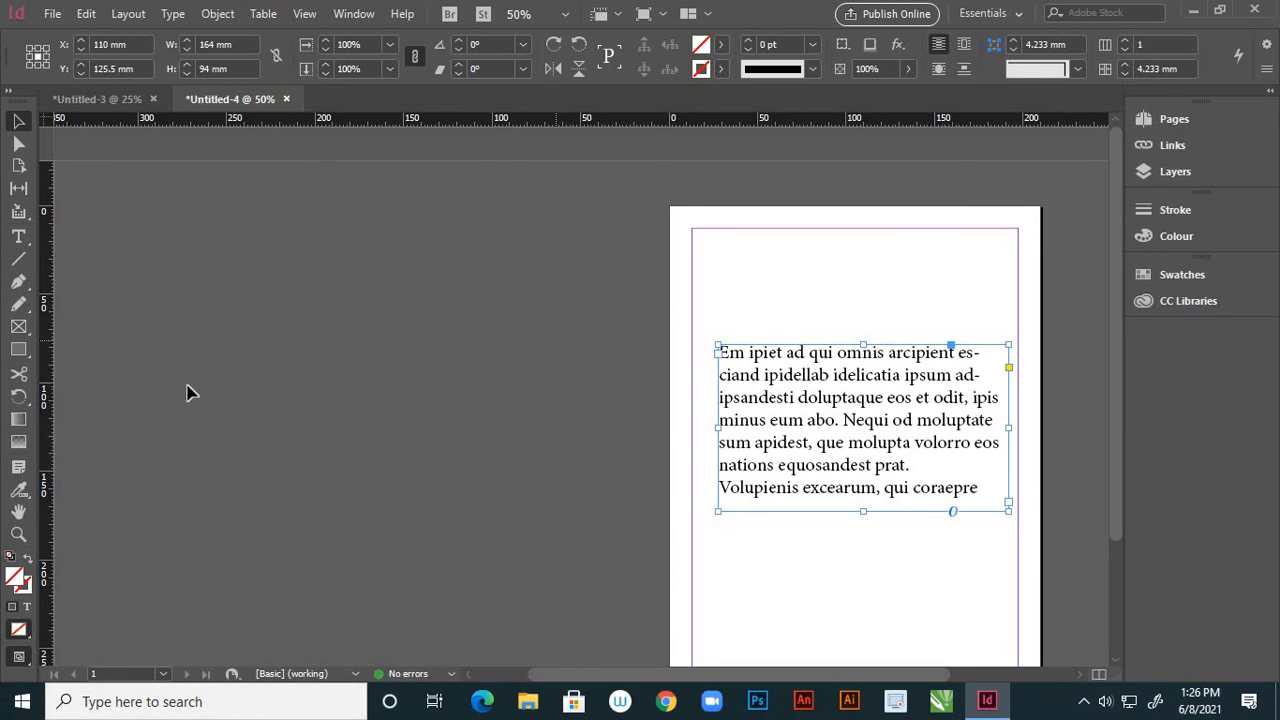
Apply a red stroke, RGB 228, 27, 24, to the text frame and inspect its outline up close.
{"action": "double_click", "coordinate": [26, 588]}
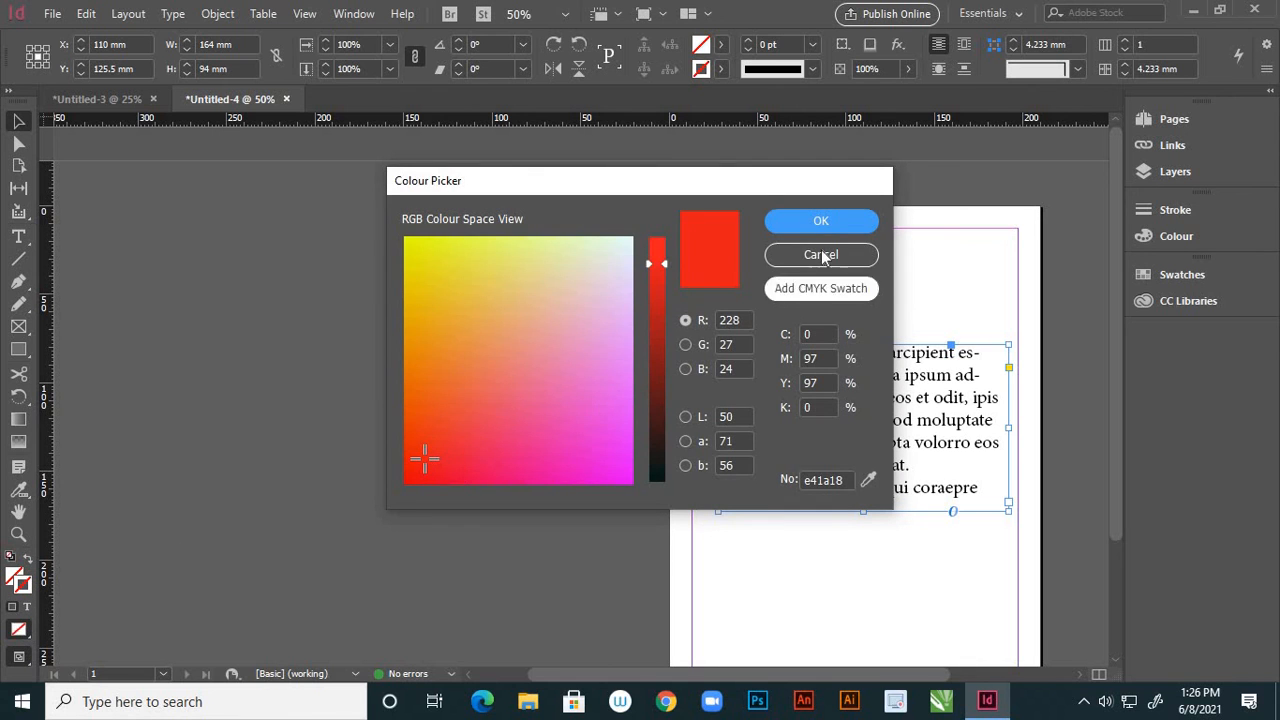
{"action": "left_click", "coordinate": [832, 220]}
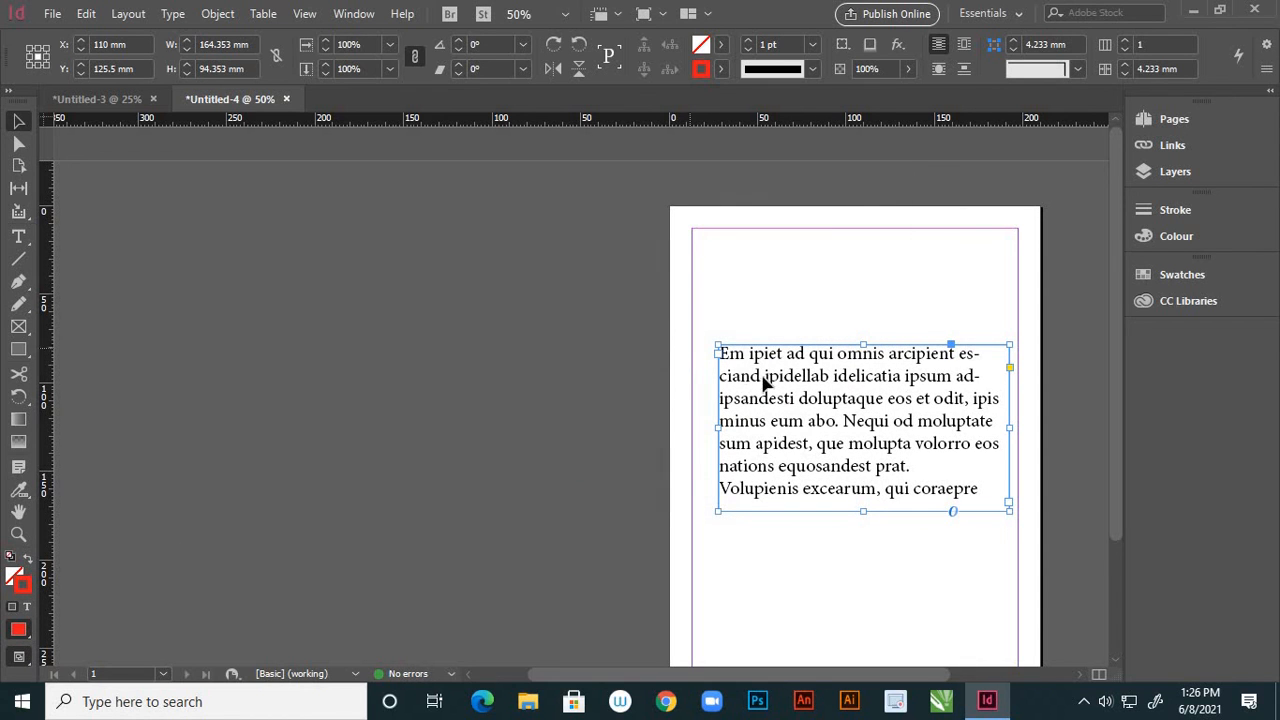
{"action": "scroll", "coordinate": [800, 410], "scroll_direction": "up", "scroll_amount": 2, "text": "alt"}
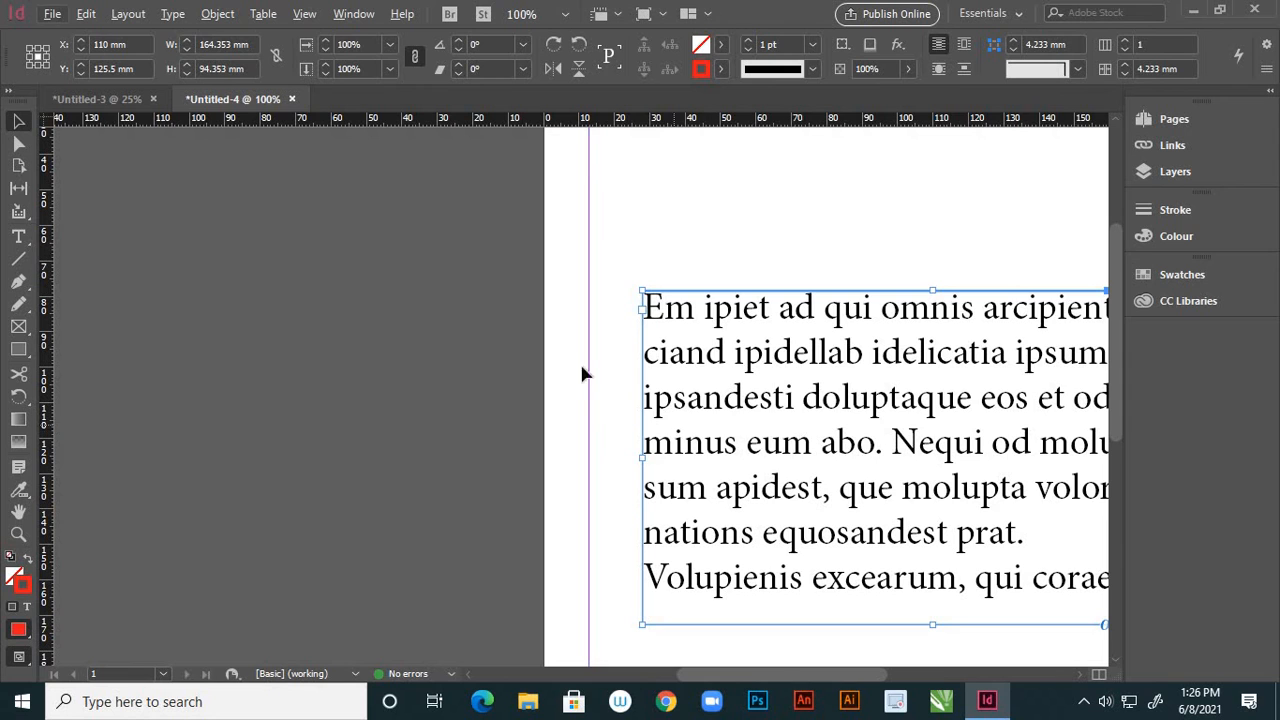
{"action": "left_click", "coordinate": [629, 359]}
{"action": "left_click", "coordinate": [758, 354]}
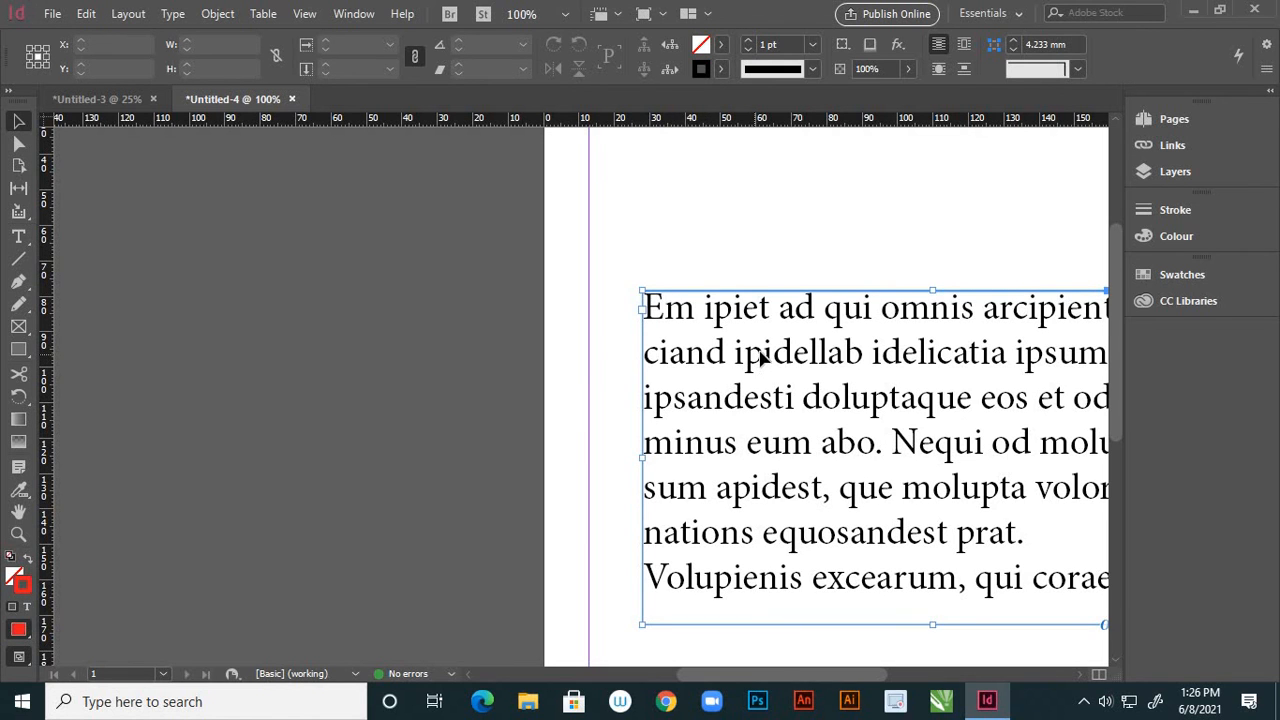
{"action": "scroll", "coordinate": [758, 356], "scroll_direction": "down", "scroll_amount": 2, "text": "alt"}
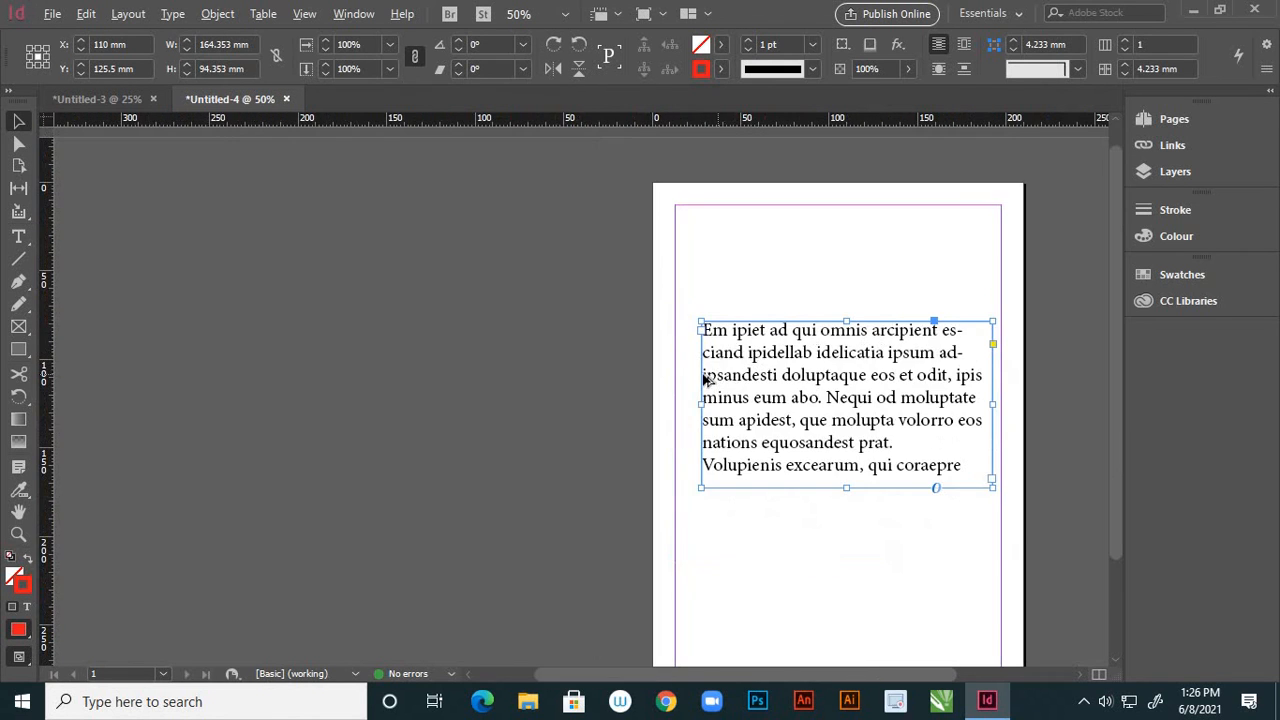
{"action": "scroll", "coordinate": [700, 386], "scroll_direction": "down", "scroll_amount": 2, "text": "alt"}
{"action": "scroll", "coordinate": [682, 391], "scroll_direction": "up", "scroll_amount": 2, "text": "alt"}
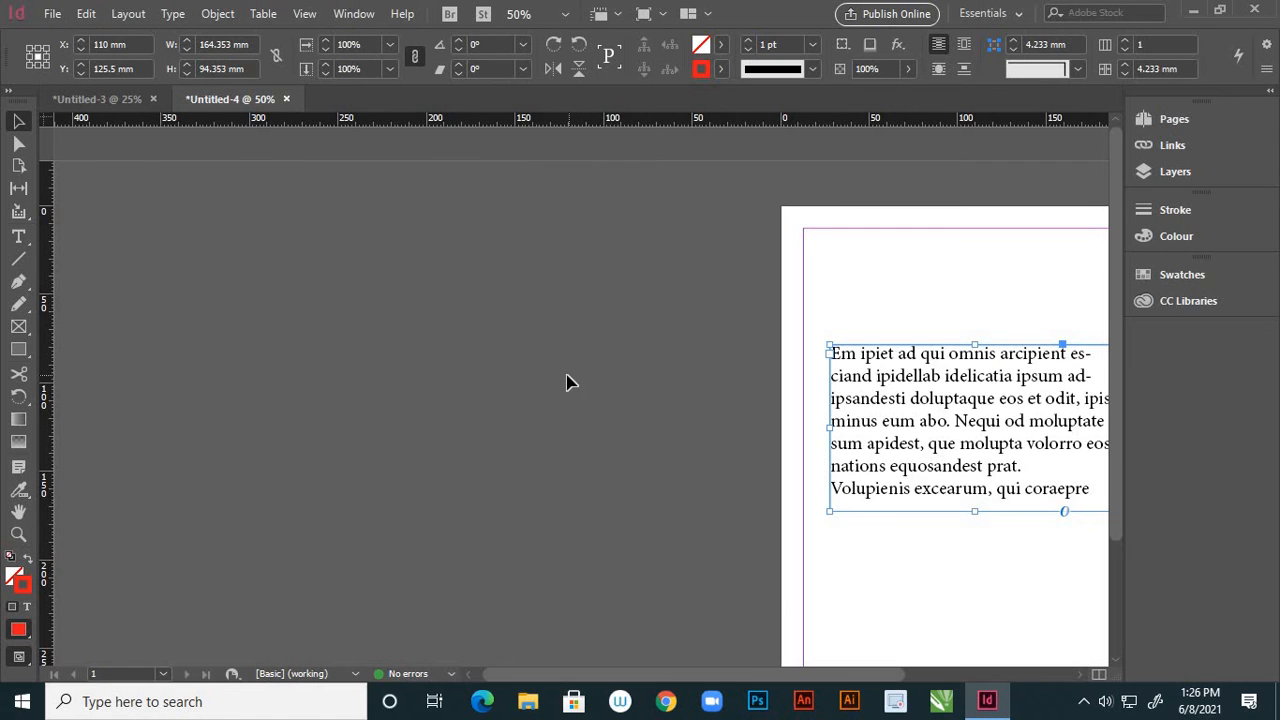
{"action": "scroll", "coordinate": [566, 382], "scroll_direction": "down", "scroll_amount": 2, "text": "alt"}
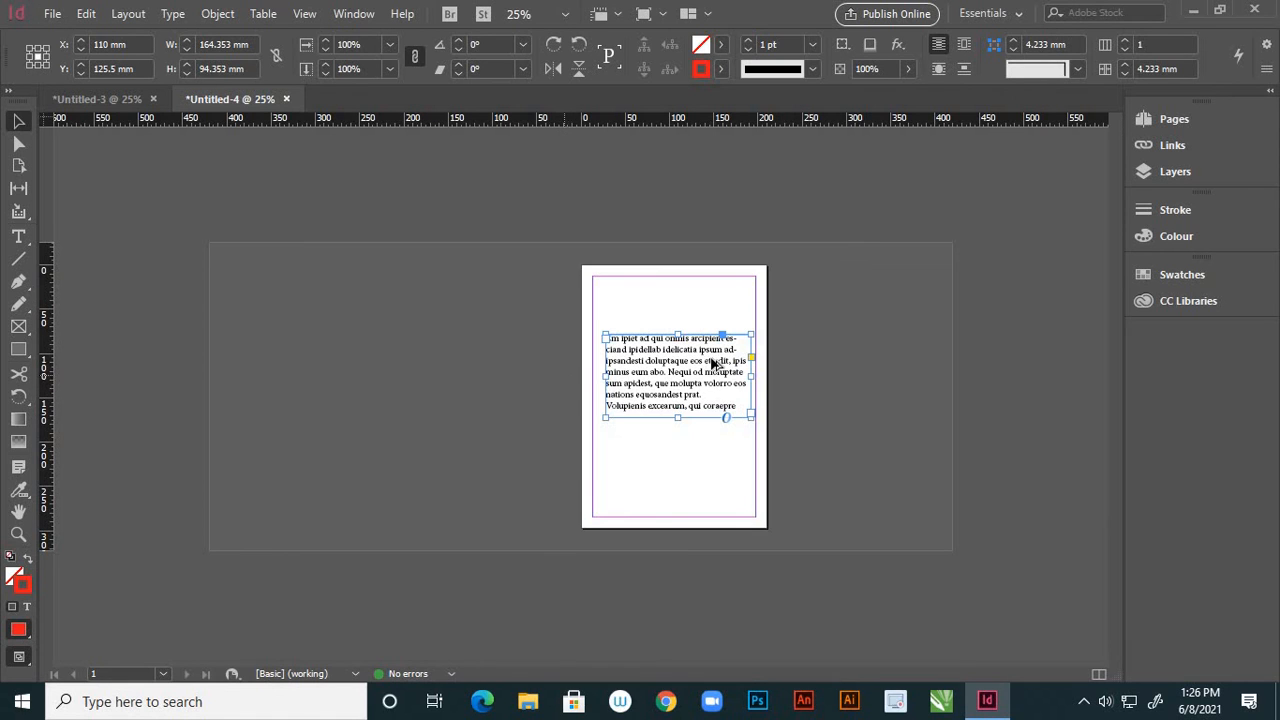
Swap the text frame's fill and stroke colours, and swap them back.
{"action": "left_click", "coordinate": [29, 563]}
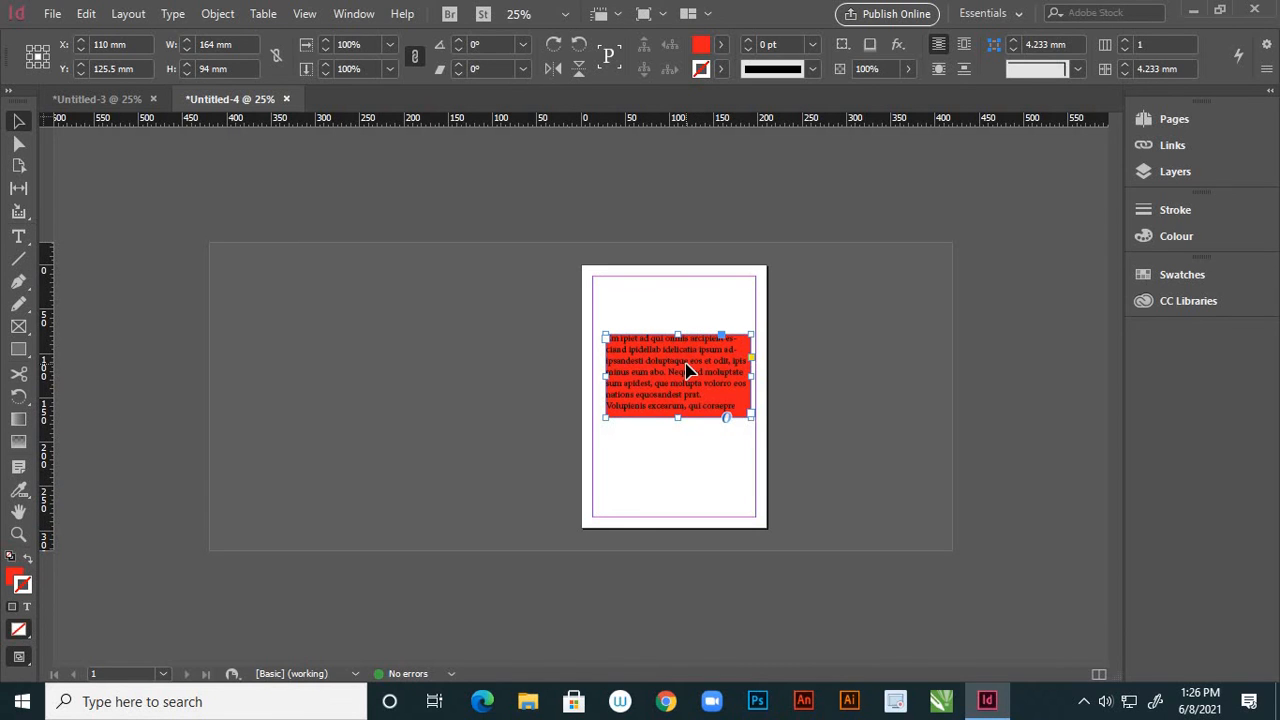
{"action": "key", "text": "shift+x"}
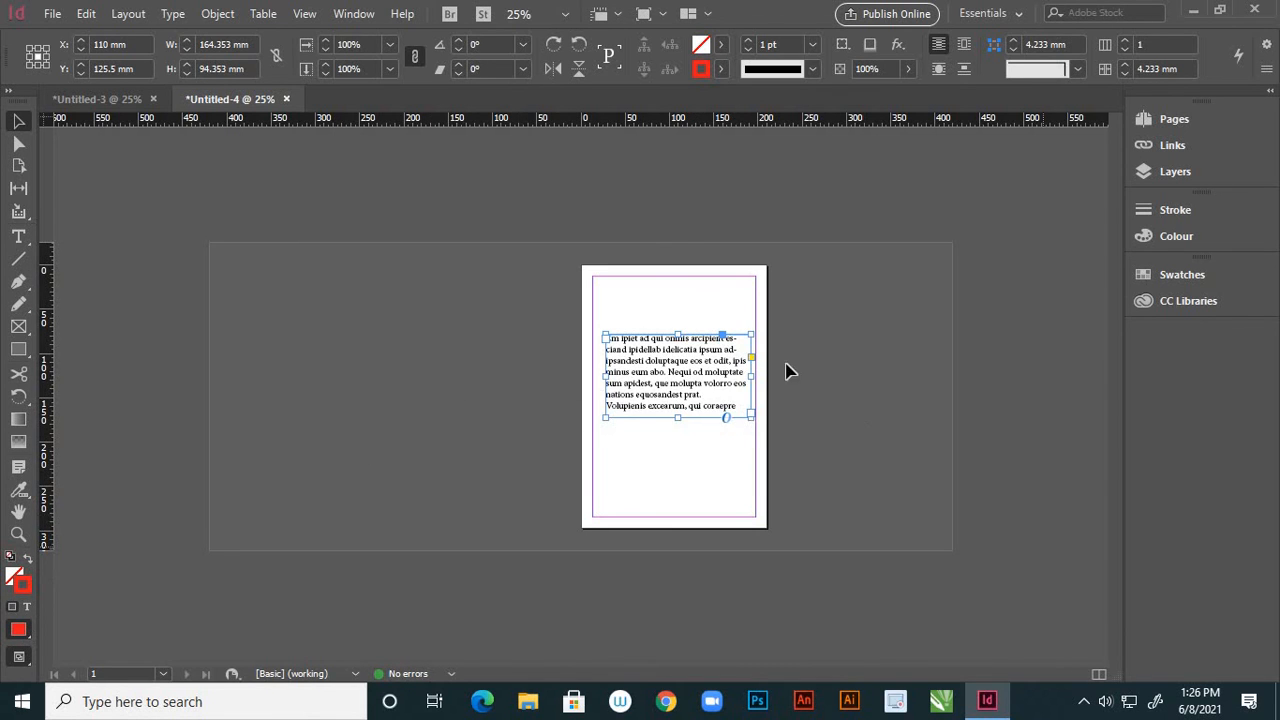
{"action": "scroll", "coordinate": [735, 368], "scroll_direction": "up", "scroll_amount": 1}
{"action": "scroll", "coordinate": [645, 366], "scroll_direction": "down", "scroll_amount": 1}
Colour all of the placeholder text with the magenta swatch C=0 M=100 Y=0 K=0 and return to the Selection tool.
{"action": "left_click", "coordinate": [19, 236]}
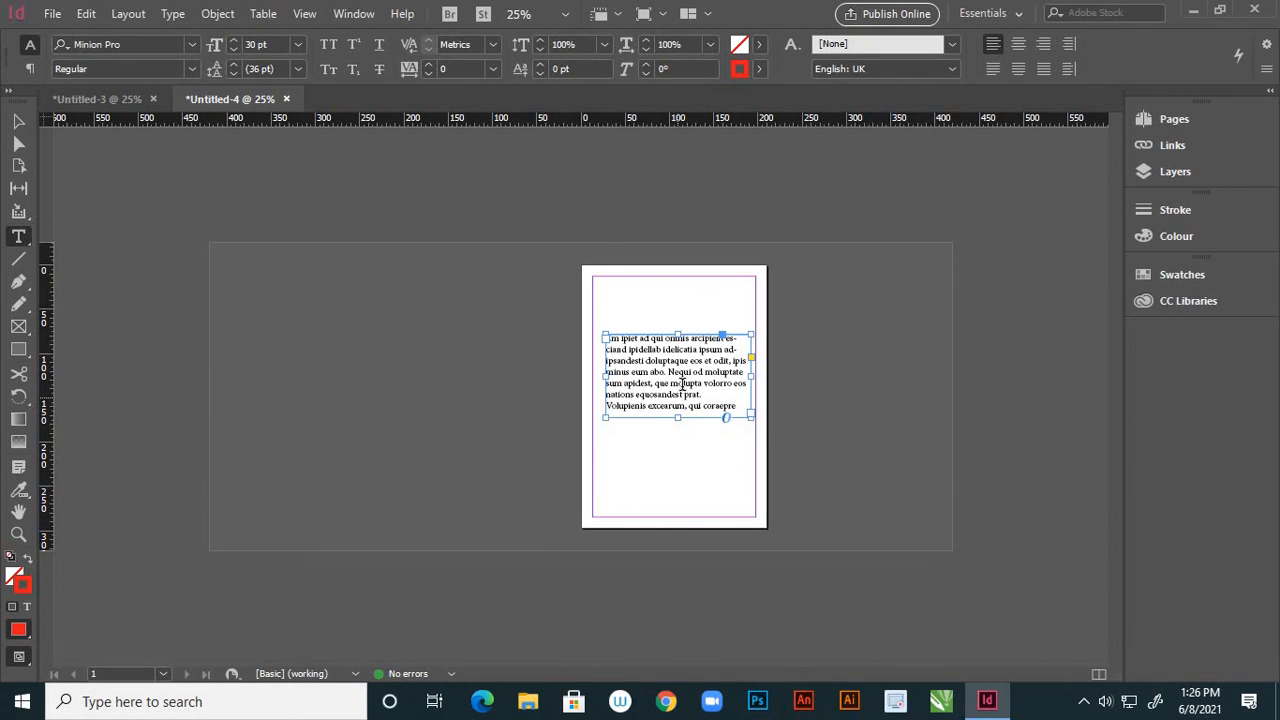
{"action": "scroll", "coordinate": [738, 407], "scroll_direction": "up", "scroll_amount": 1}
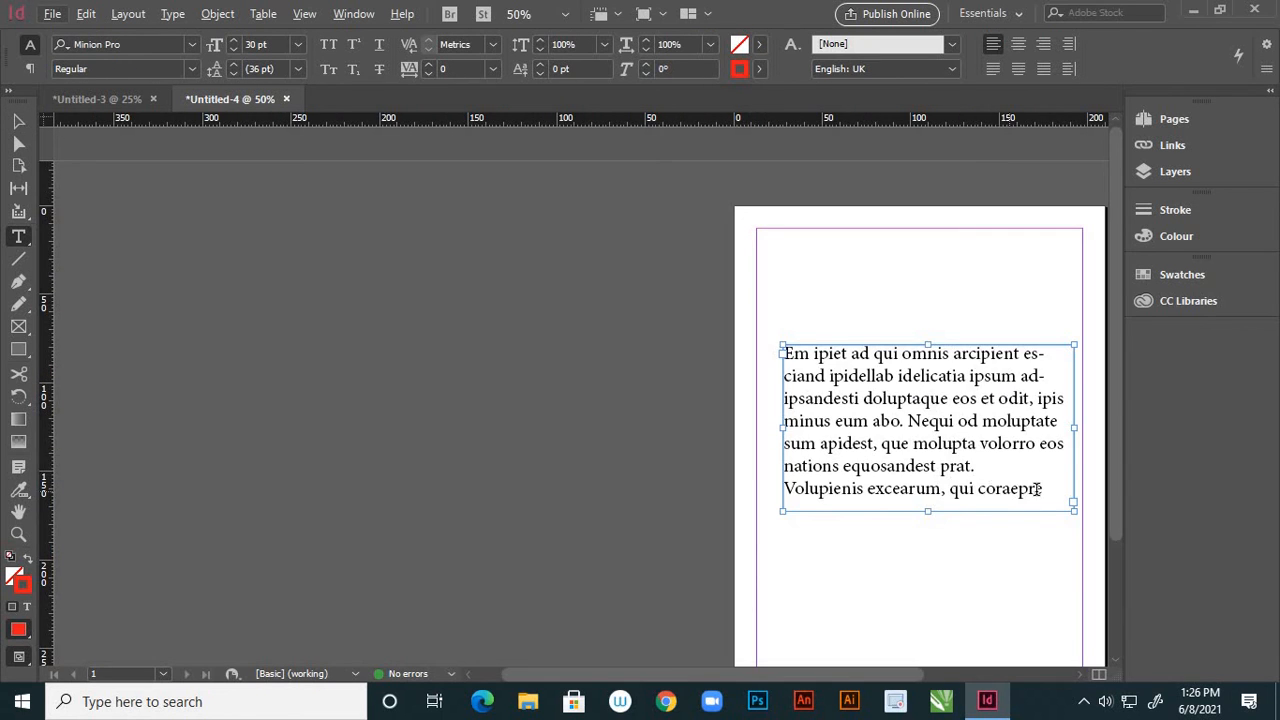
{"action": "left_click_drag", "start_coordinate": [1045, 488], "coordinate": [755, 345]}
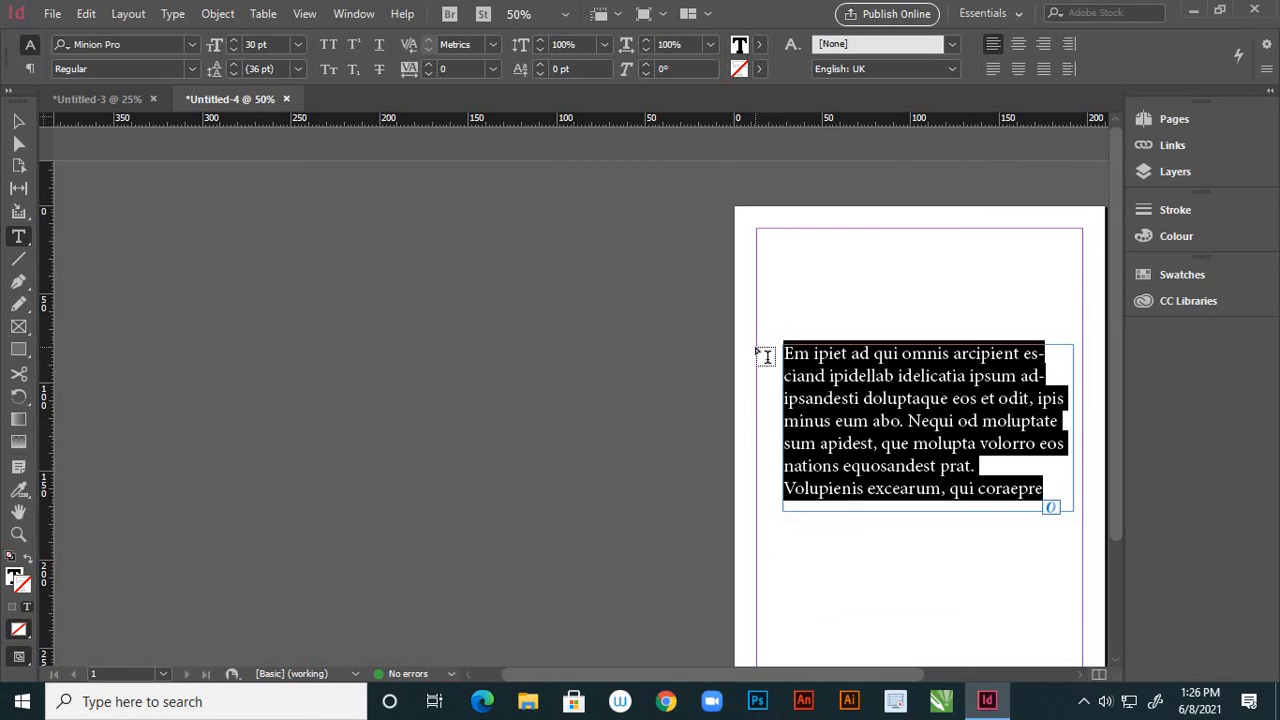
{"action": "left_click", "coordinate": [759, 45]}
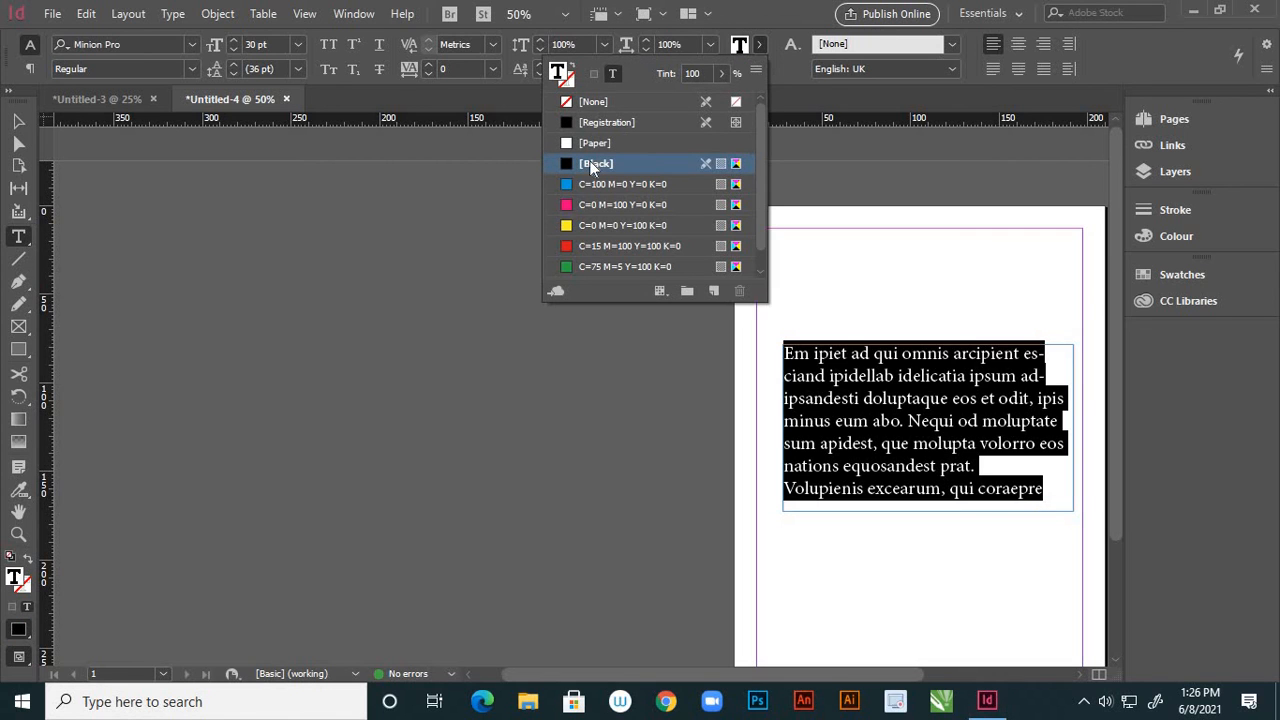
{"action": "left_click", "coordinate": [566, 206]}
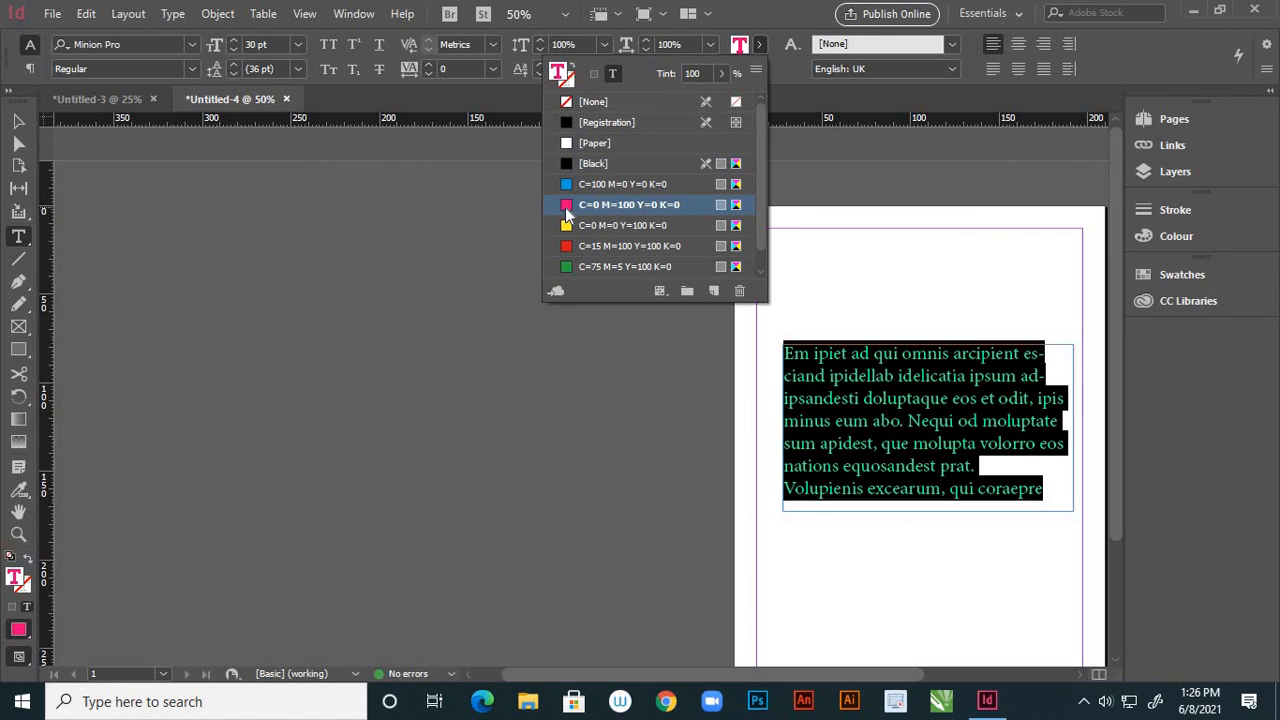
{"action": "left_click", "coordinate": [19, 121]}
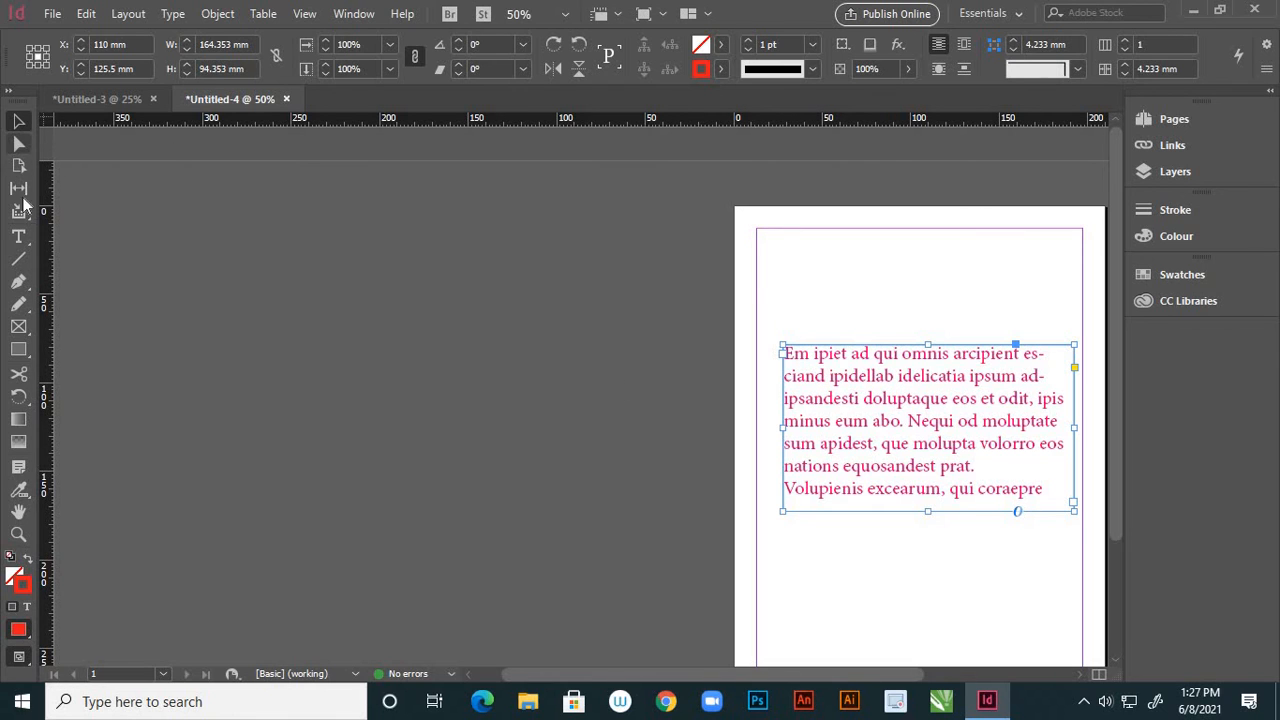
Give all of the placeholder text a cyan stroke, C=100 M=0 Y=0 K=0, and inspect the letter outlines up close.
{"action": "left_click", "coordinate": [19, 237]}
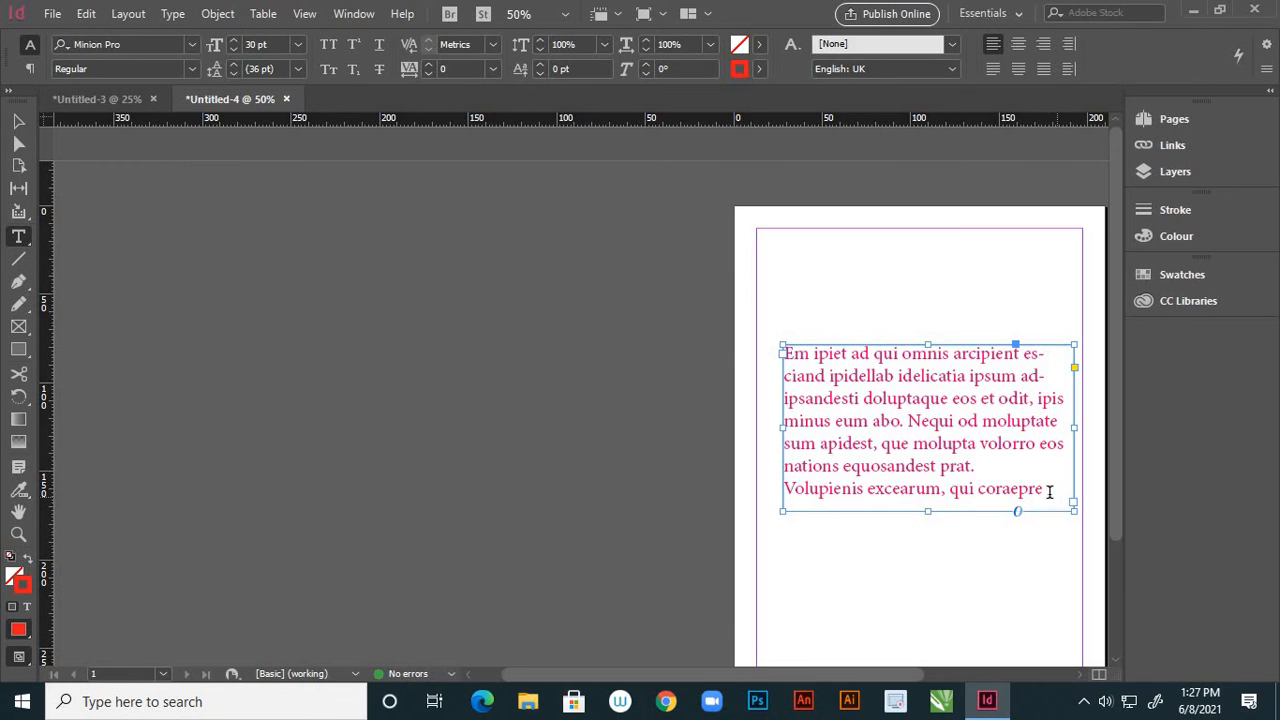
{"action": "left_click_drag", "start_coordinate": [1043, 489], "coordinate": [749, 220]}
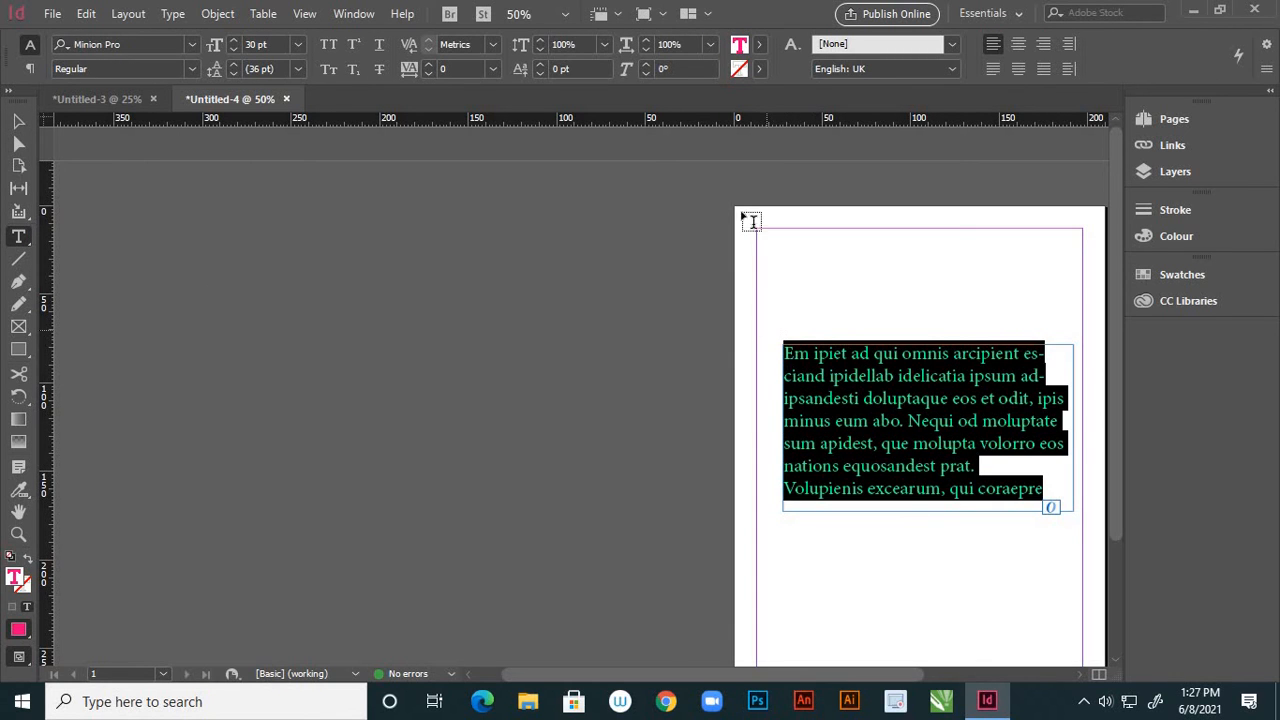
{"action": "left_click", "coordinate": [759, 70]}
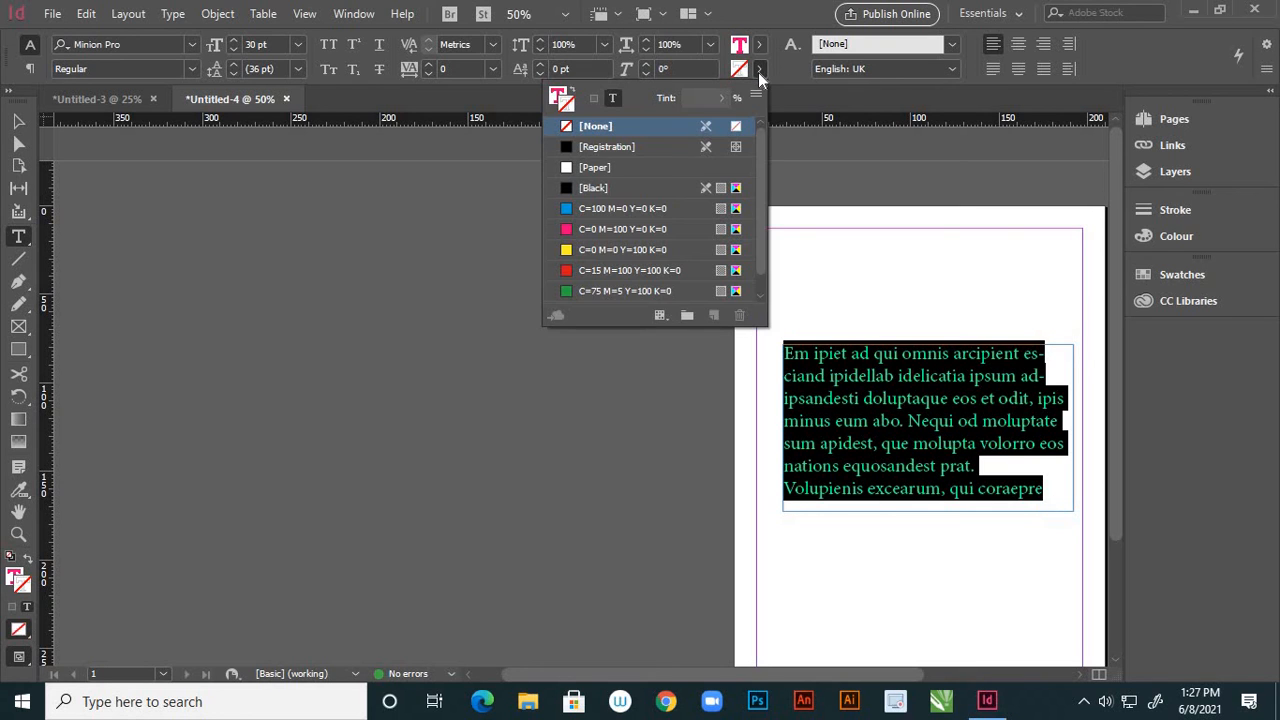
{"action": "left_click", "coordinate": [567, 210]}
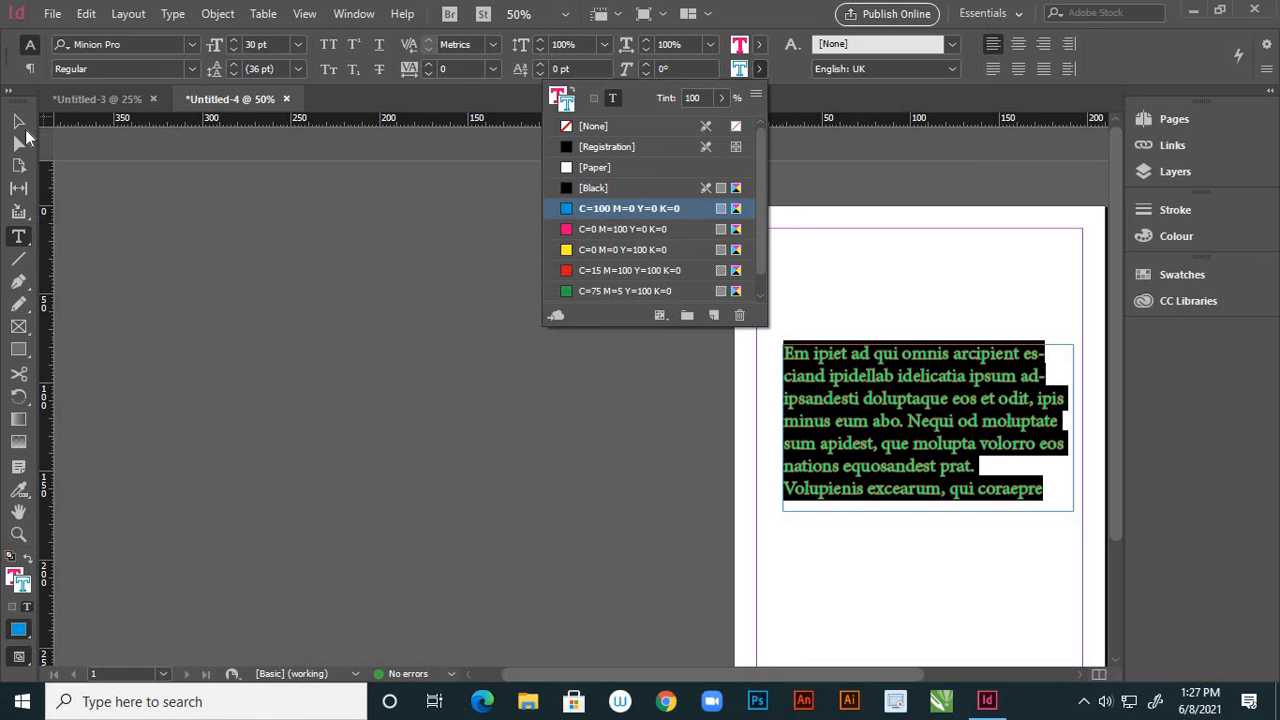
{"action": "left_click", "coordinate": [20, 123]}
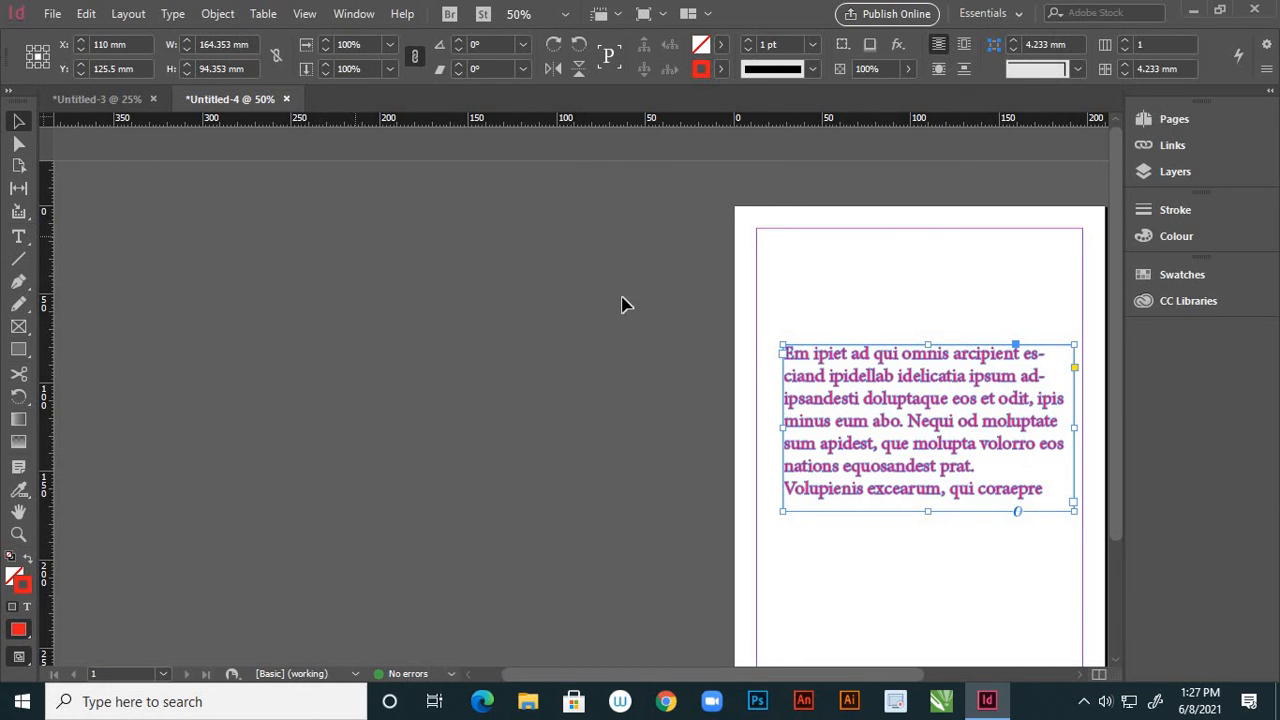
{"action": "scroll", "coordinate": [910, 430], "scroll_direction": "up", "scroll_amount": 4}
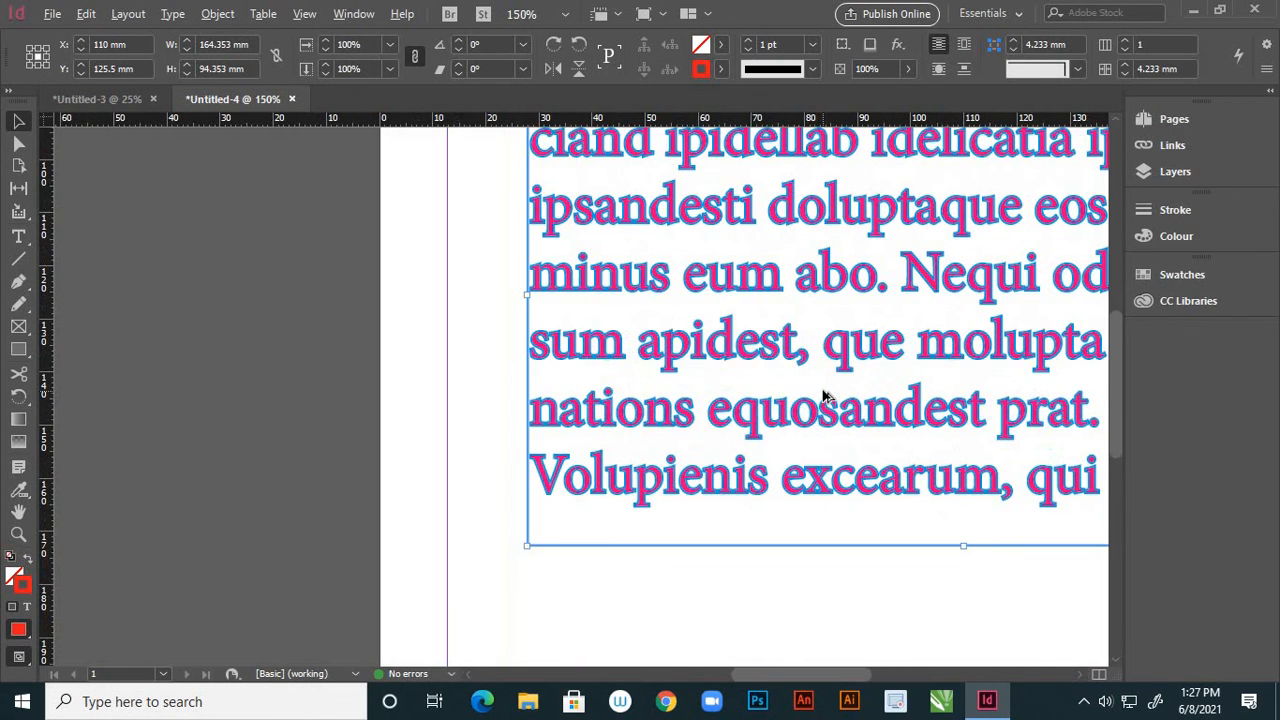
{"action": "key", "text": "alt"}
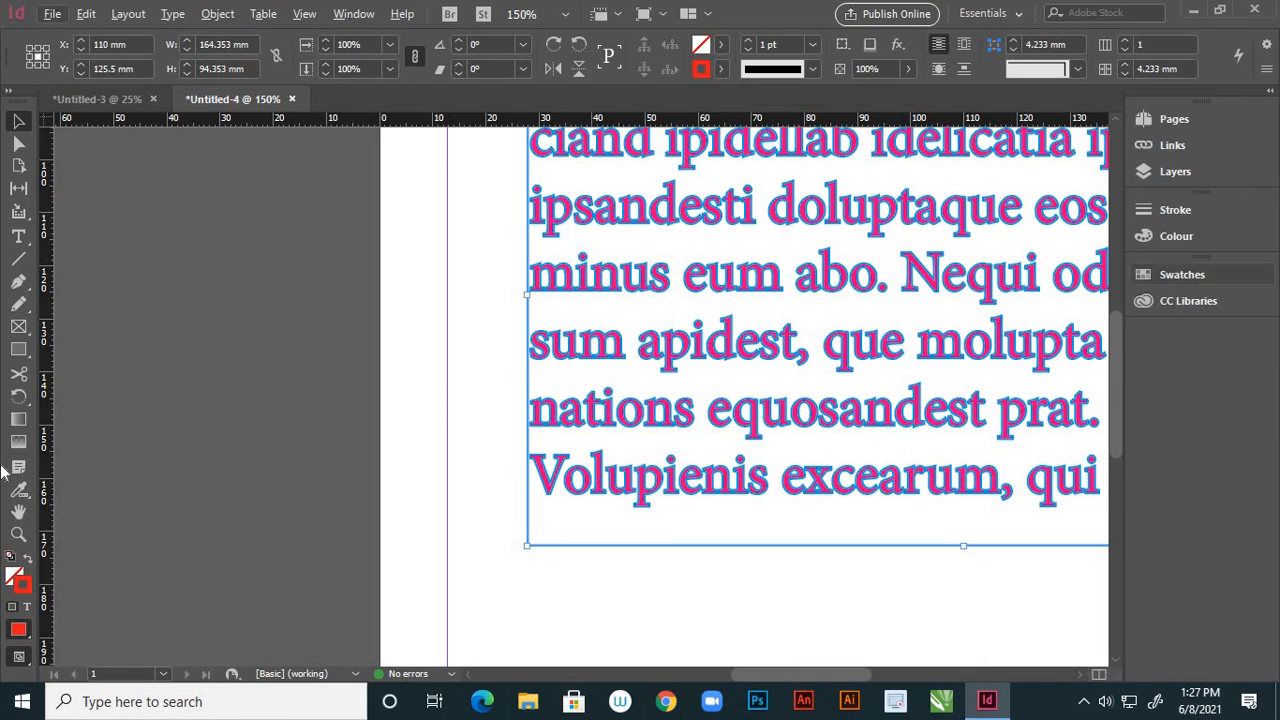
Fill the text frame with light purple, RGB 228, 142, 246.
{"action": "left_click", "coordinate": [16, 577]}
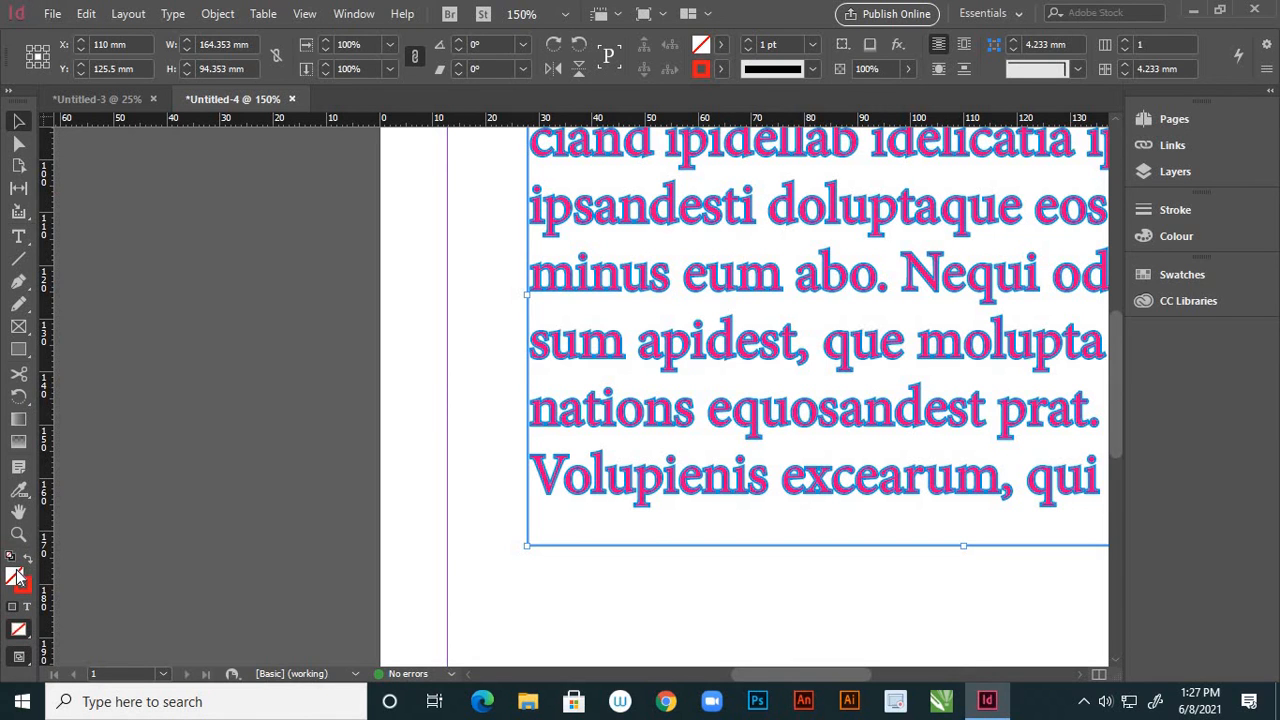
{"action": "double_click", "coordinate": [16, 577]}
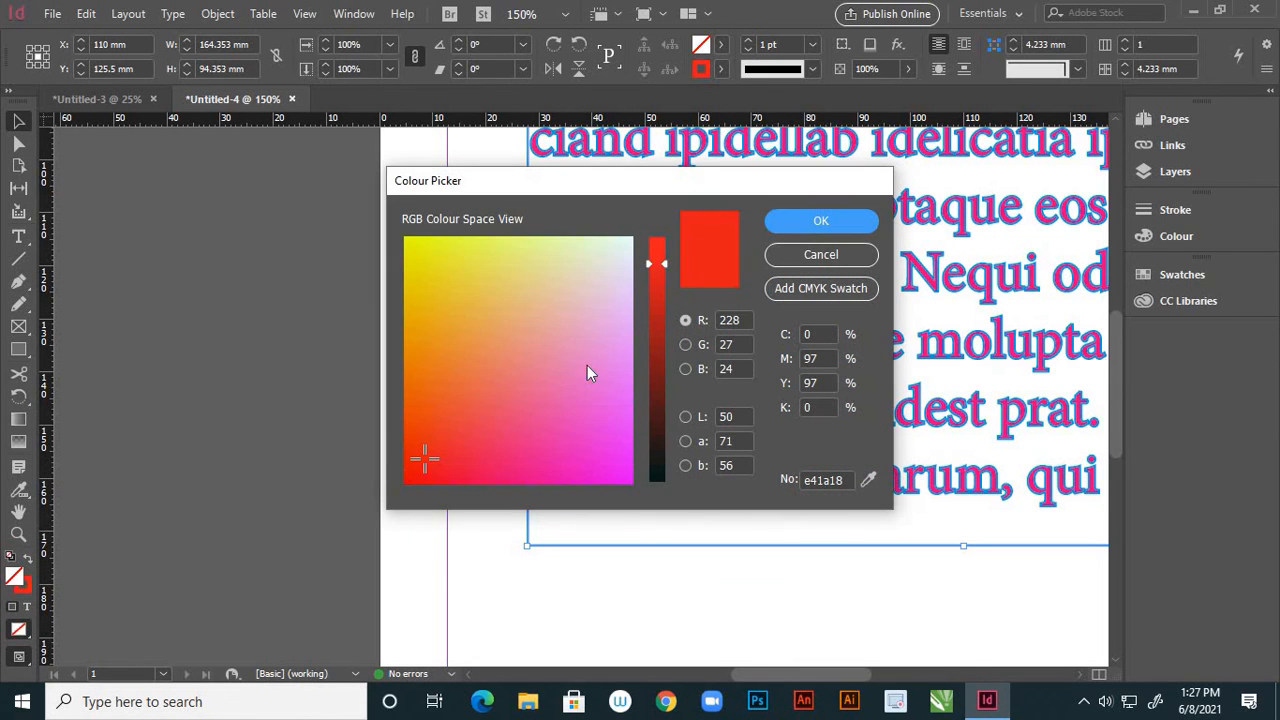
{"action": "left_click", "coordinate": [623, 345]}
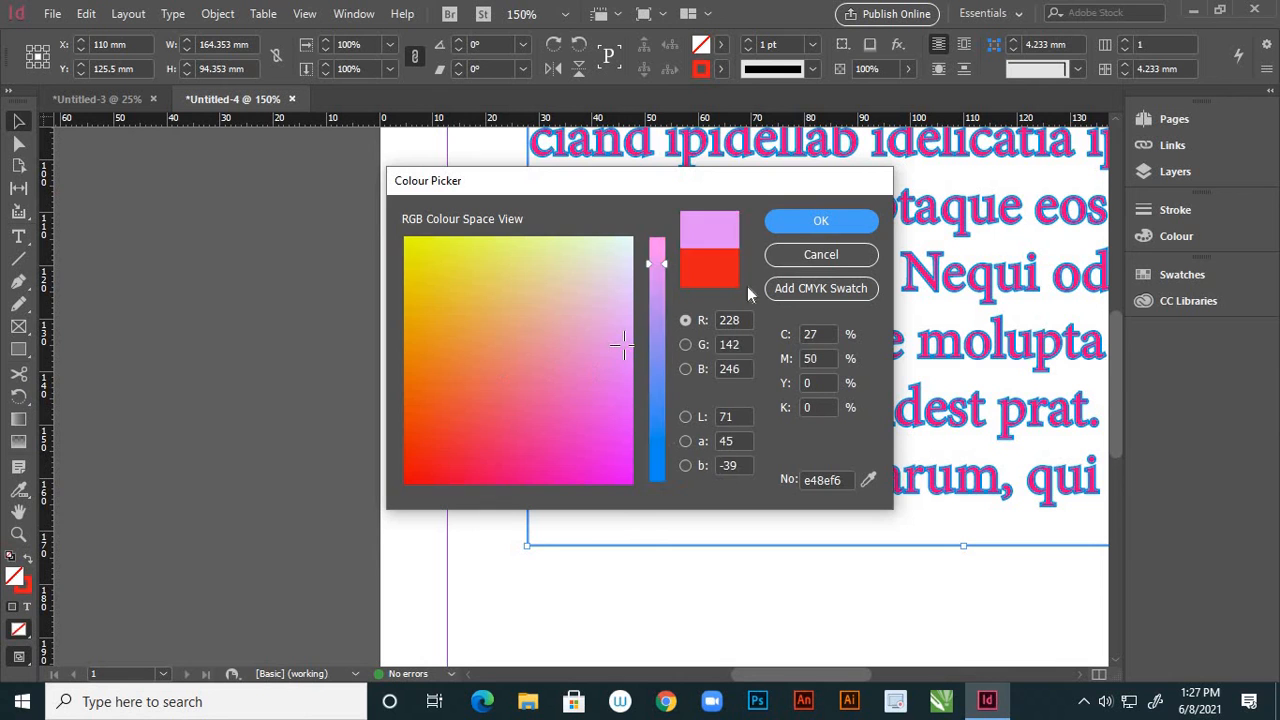
{"action": "left_click", "coordinate": [800, 222]}
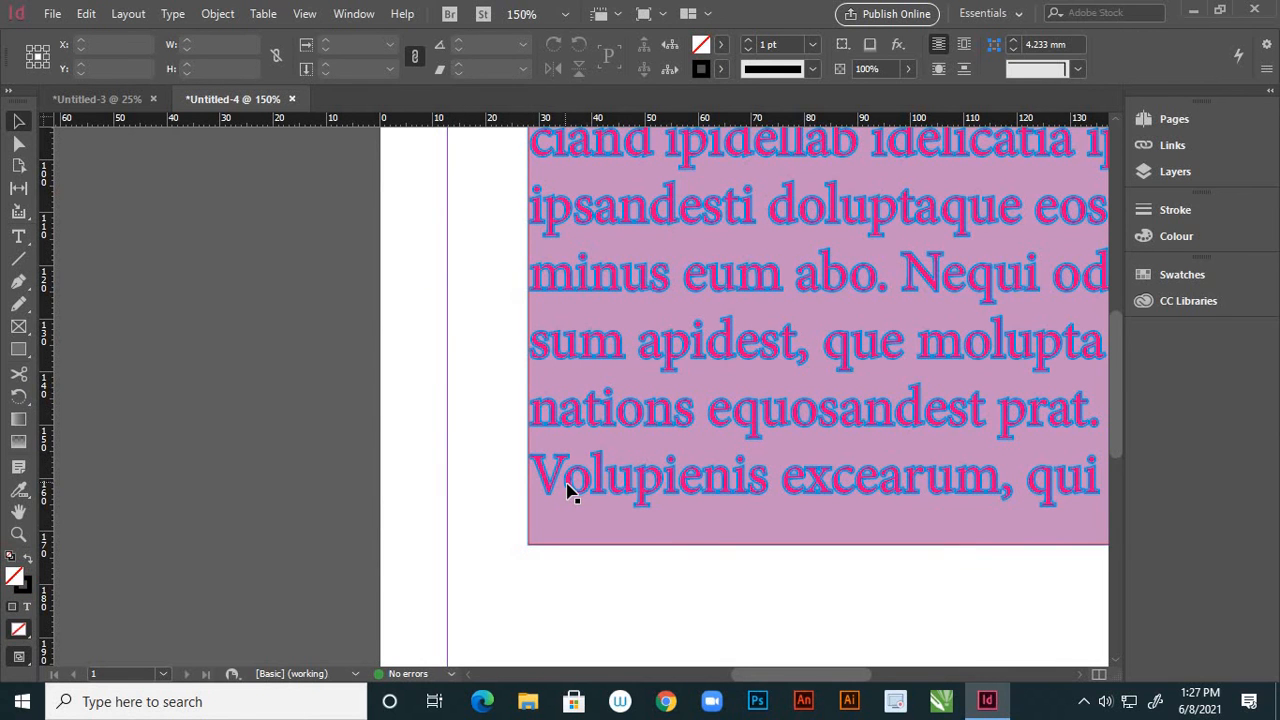
{"action": "key", "text": "ctrl+minus"}
{"action": "key", "text": "ctrl+minus"}
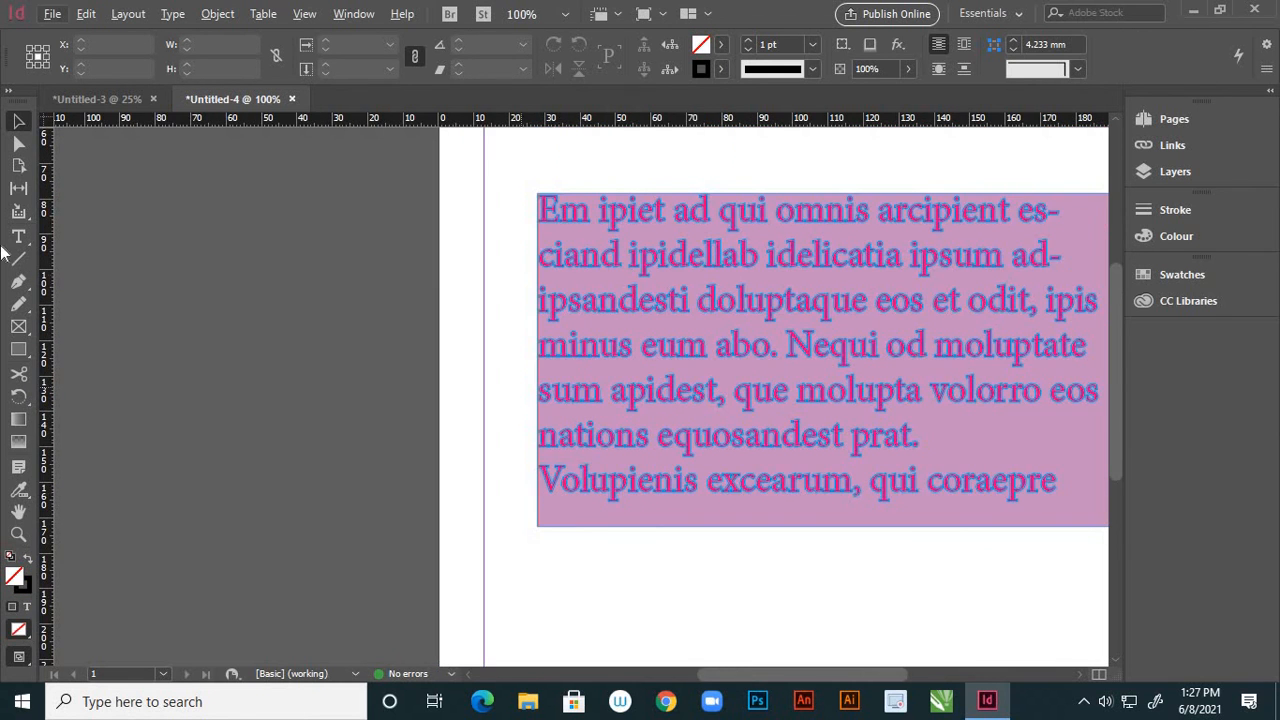
Set the stroke of all the placeholder text to the [Paper] swatch and deselect the frame.
{"action": "left_click", "coordinate": [18, 236]}
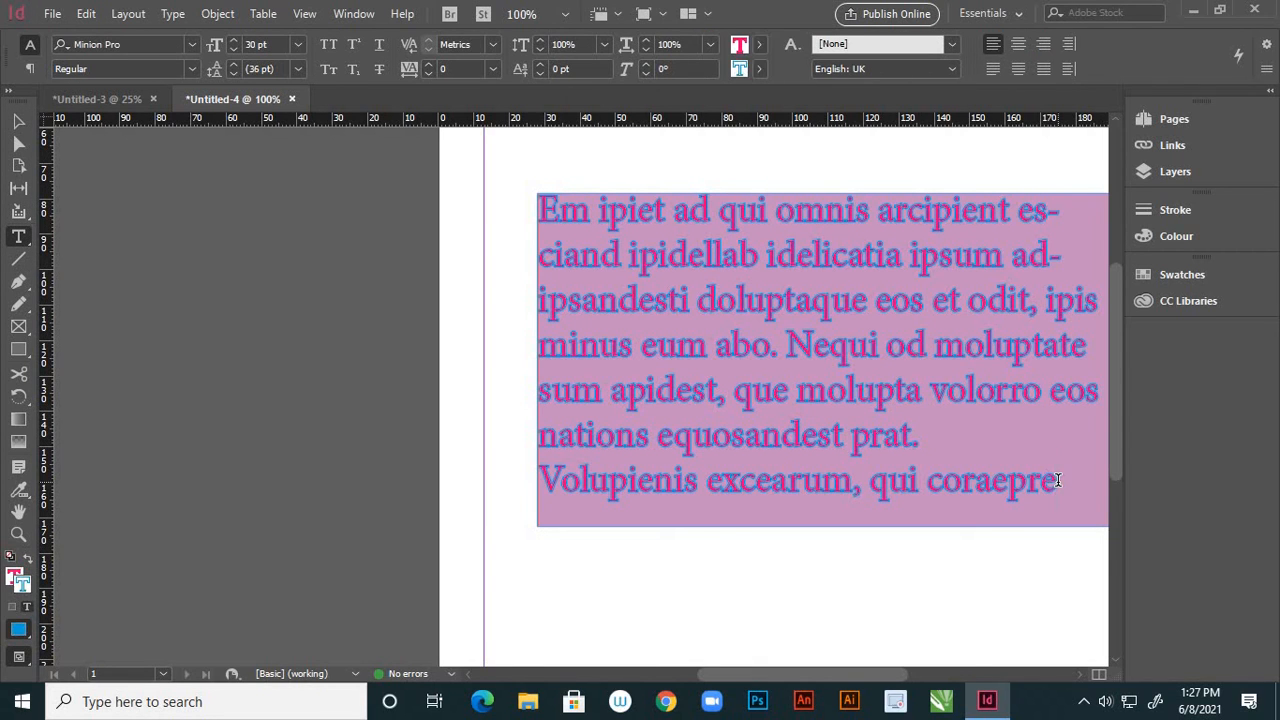
{"action": "left_click_drag", "start_coordinate": [1057, 481], "coordinate": [496, 183]}
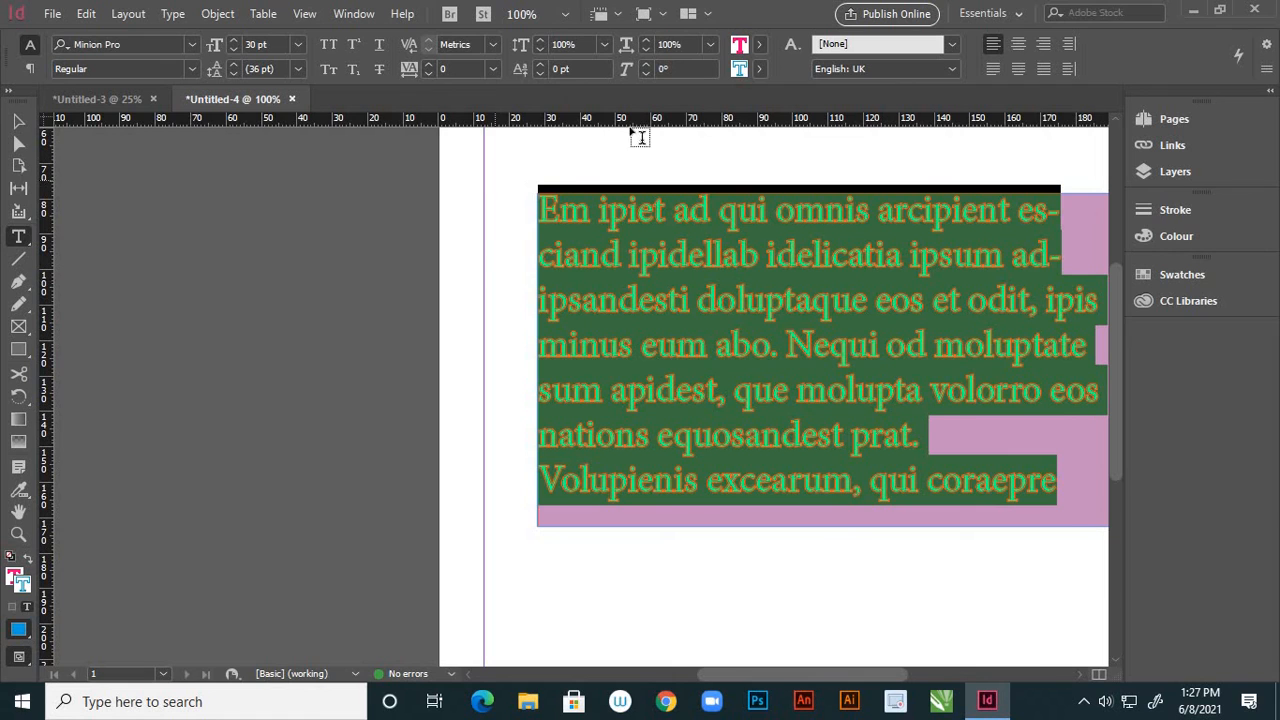
{"action": "left_click", "coordinate": [760, 71]}
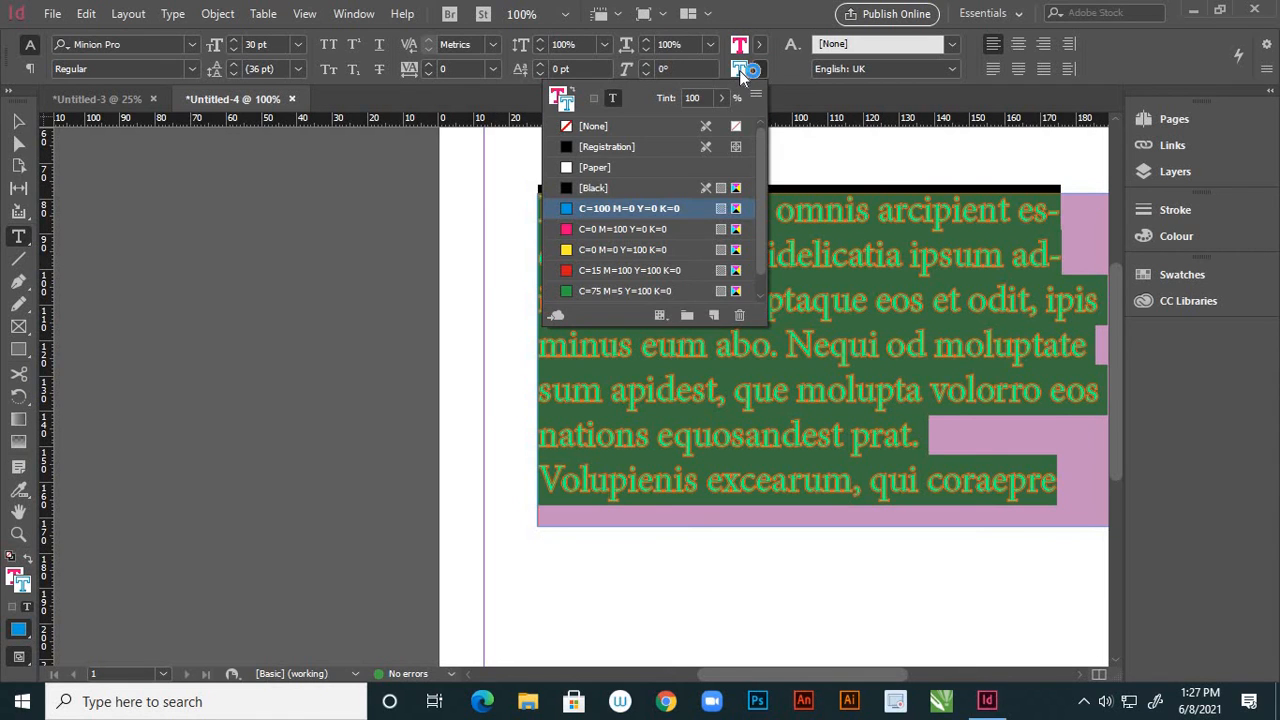
{"action": "left_click", "coordinate": [567, 167]}
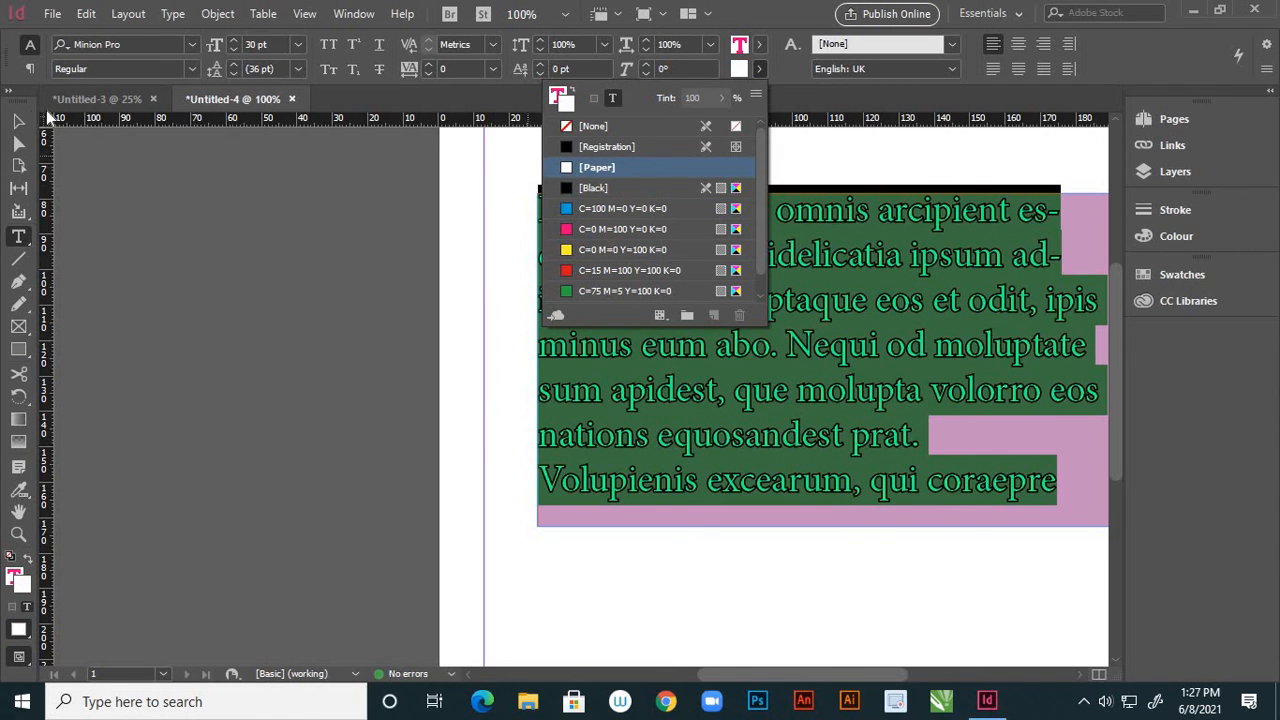
{"action": "left_click", "coordinate": [18, 121]}
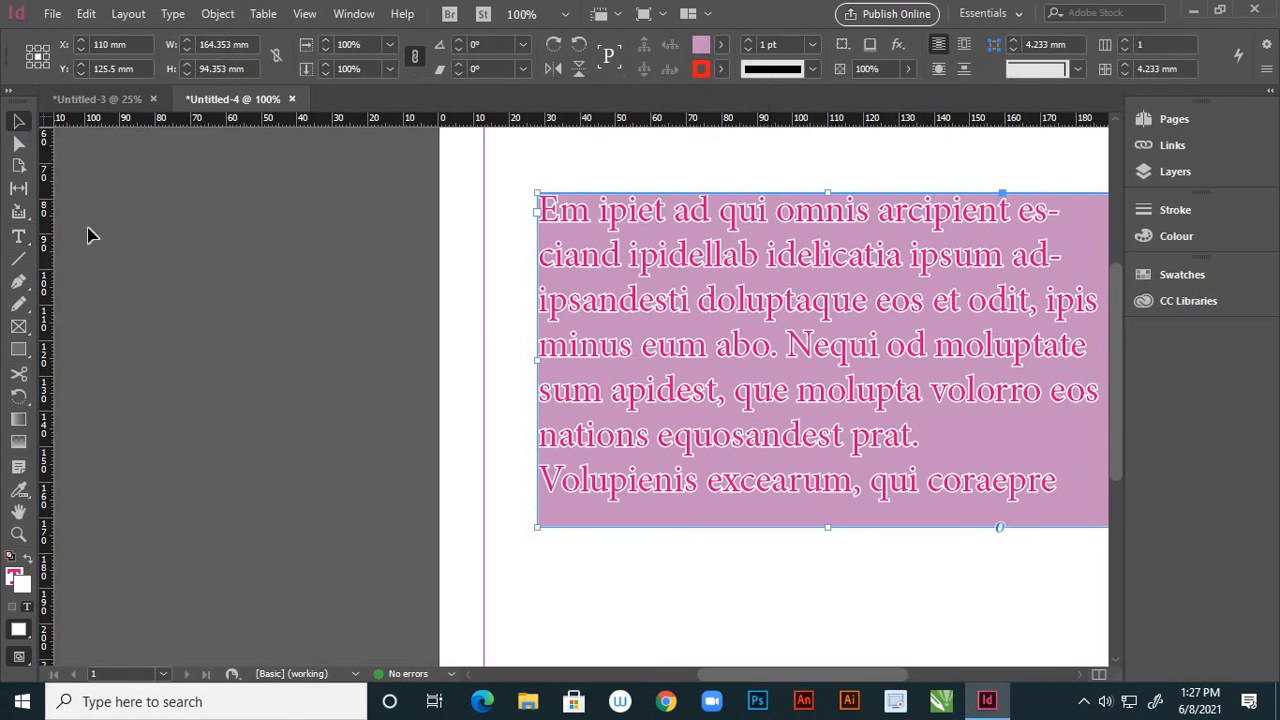
{"action": "left_click", "coordinate": [472, 390]}
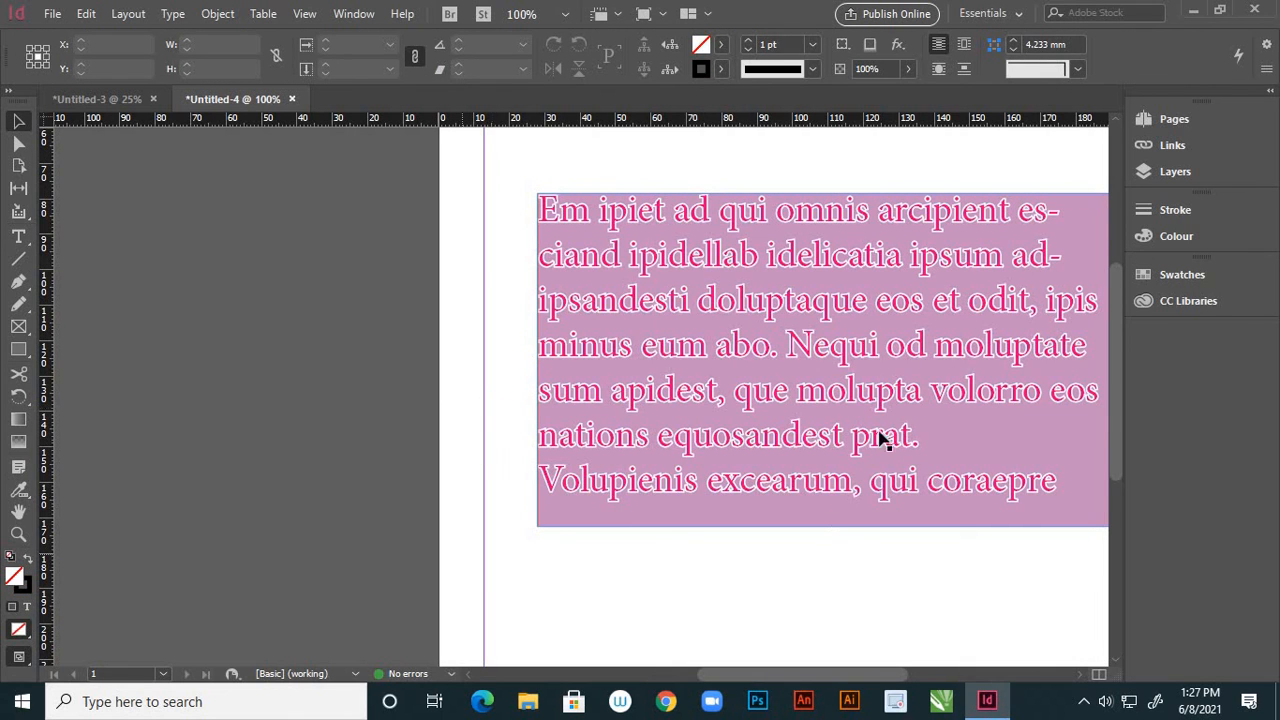
Change the fill of all the placeholder text to the yellow swatch C=0 M=0 Y=100 K=0 and return to the Selection tool.
{"action": "left_click", "coordinate": [19, 238]}
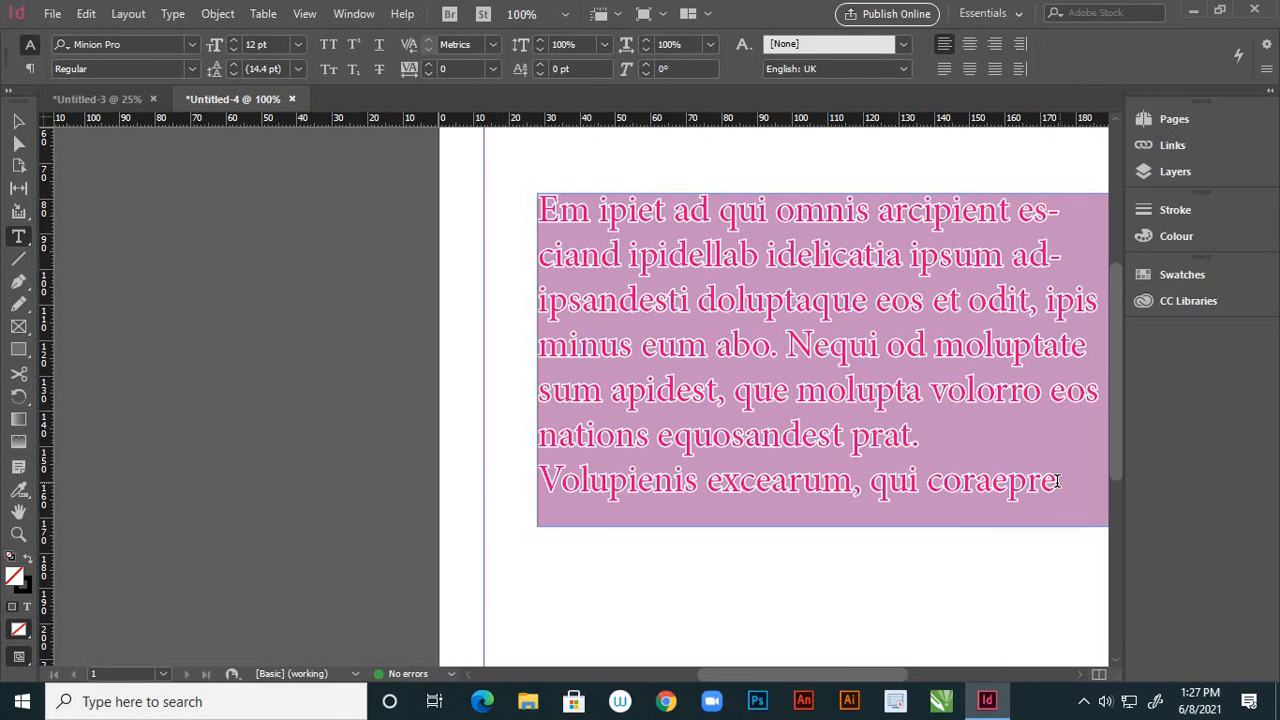
{"action": "left_click_drag", "start_coordinate": [1060, 478], "coordinate": [514, 206]}
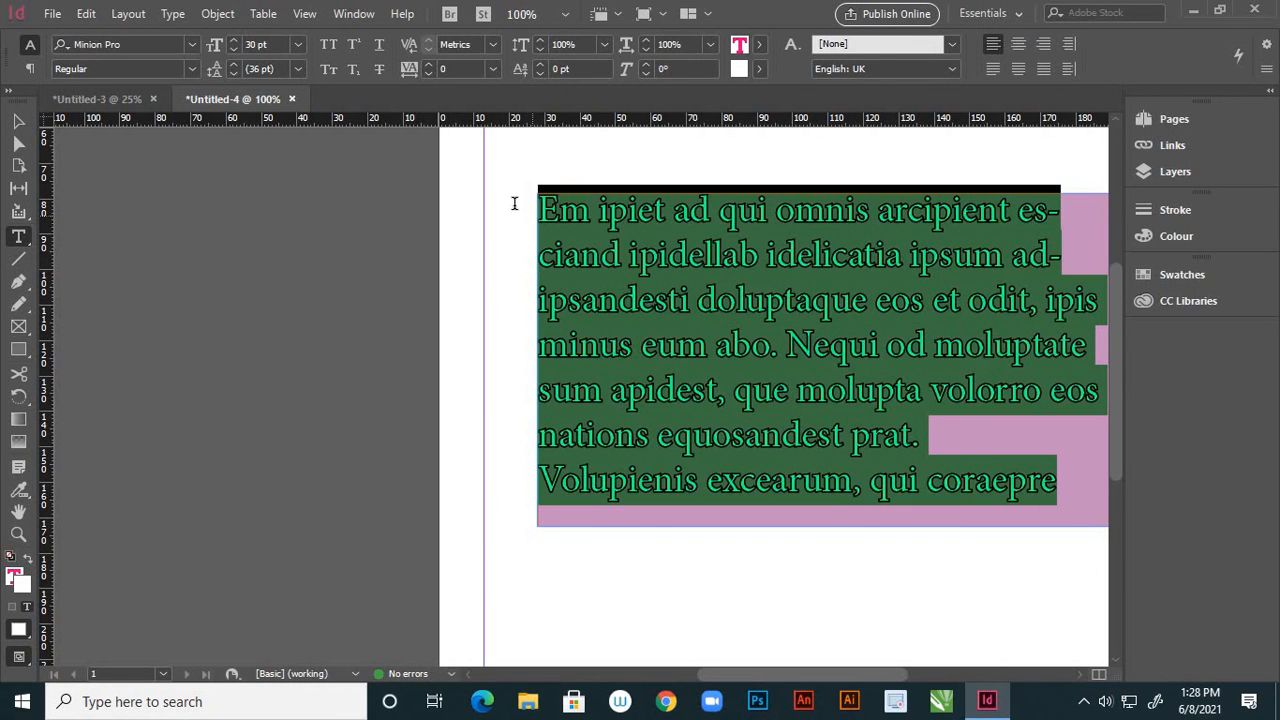
{"action": "left_click", "coordinate": [759, 48]}
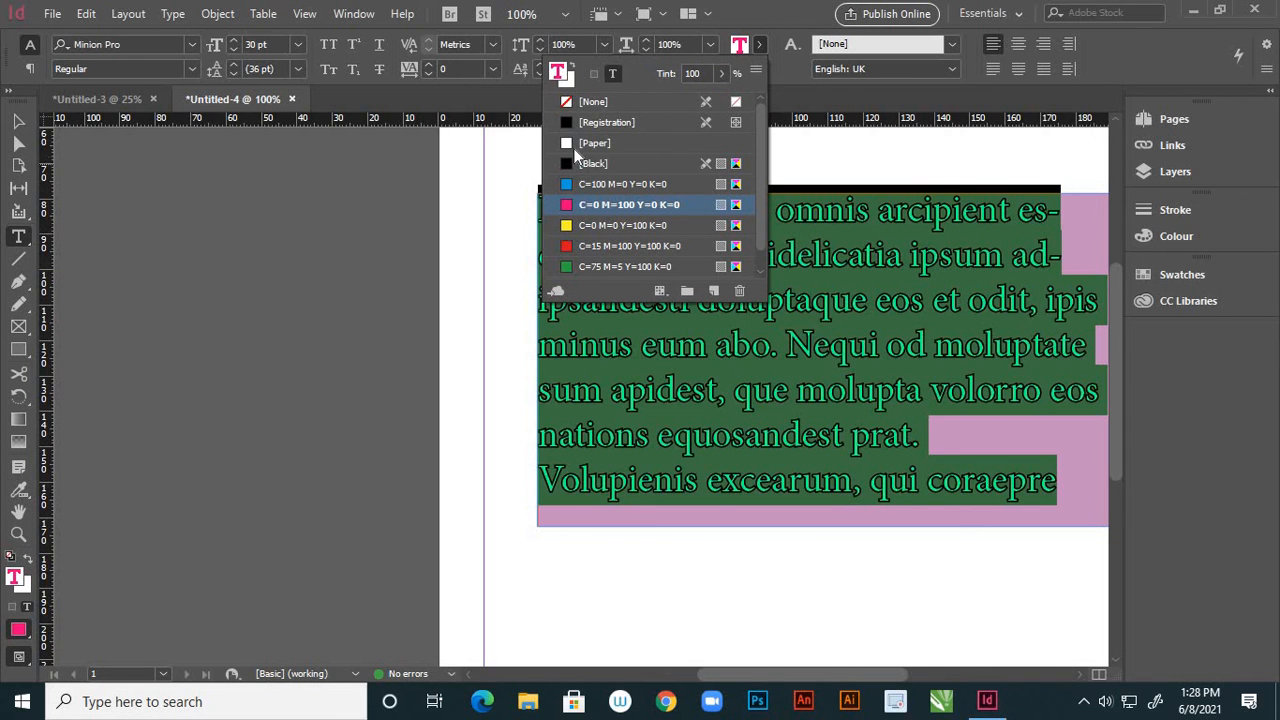
{"action": "left_click", "coordinate": [564, 225]}
{"action": "left_click", "coordinate": [18, 121]}
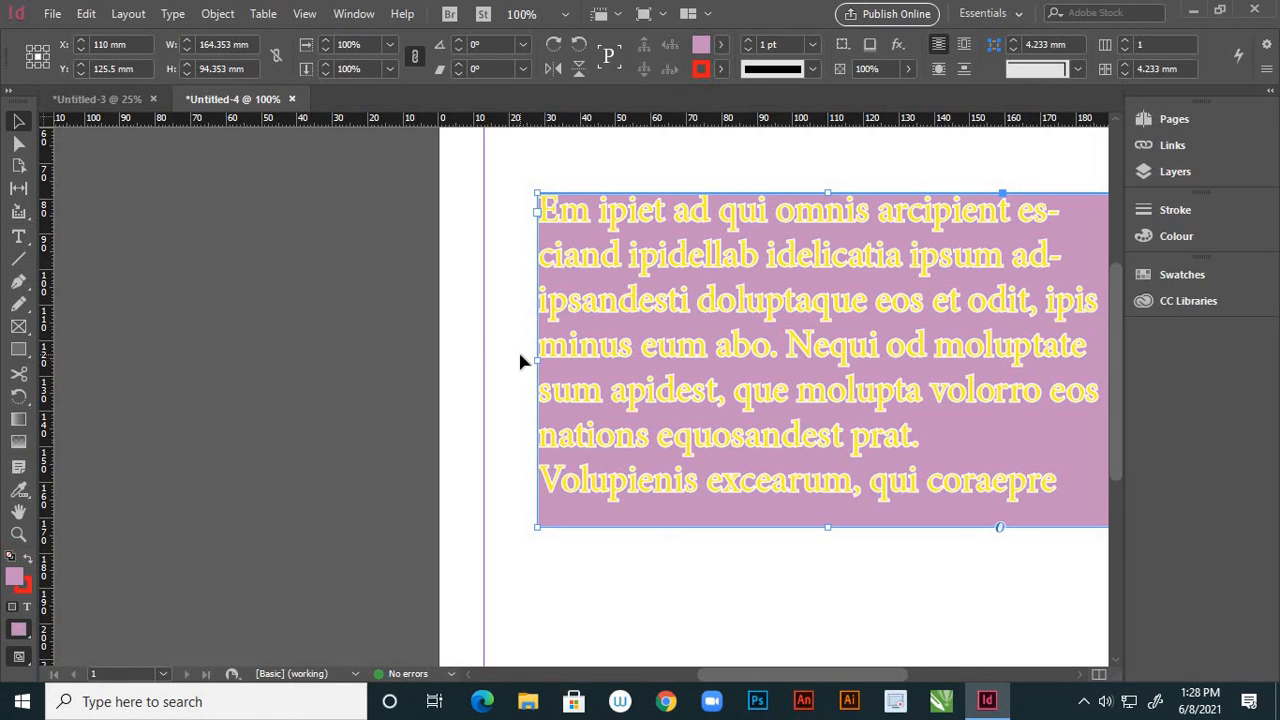
{"action": "scroll", "coordinate": [520, 360], "scroll_direction": "down", "scroll_amount": 1}
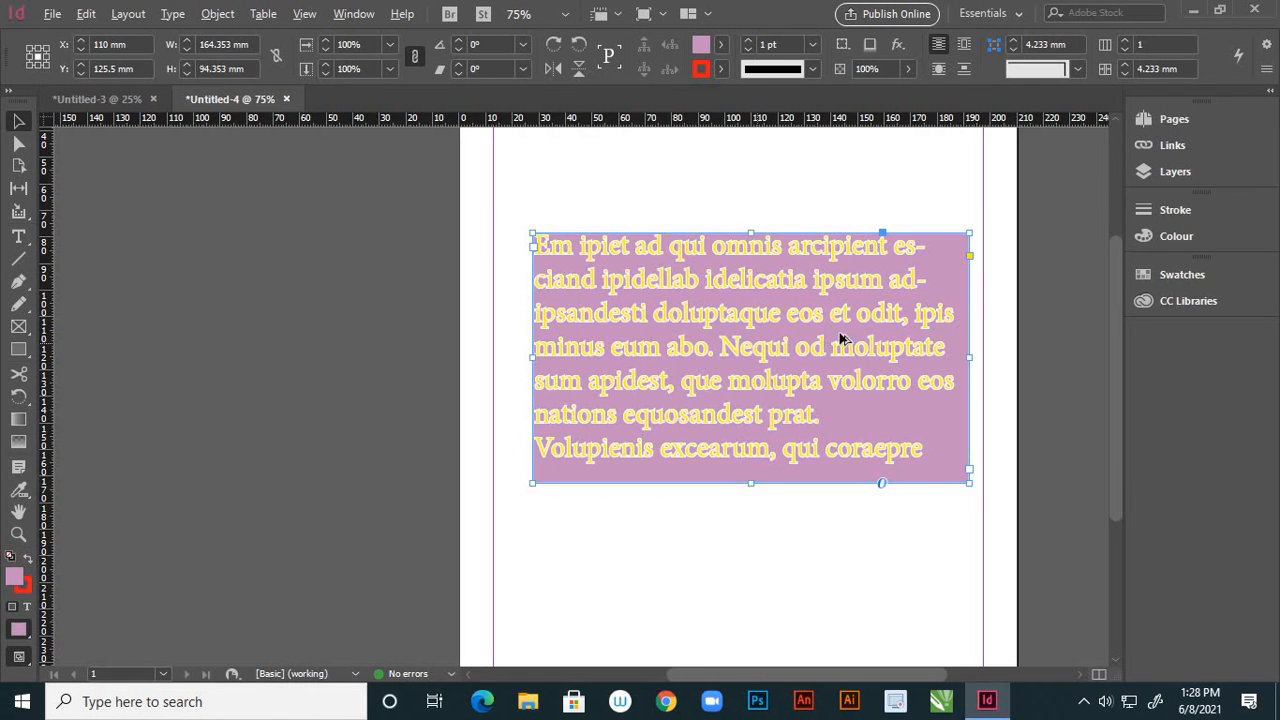
{"action": "scroll", "coordinate": [860, 328], "scroll_direction": "up", "scroll_amount": 1}
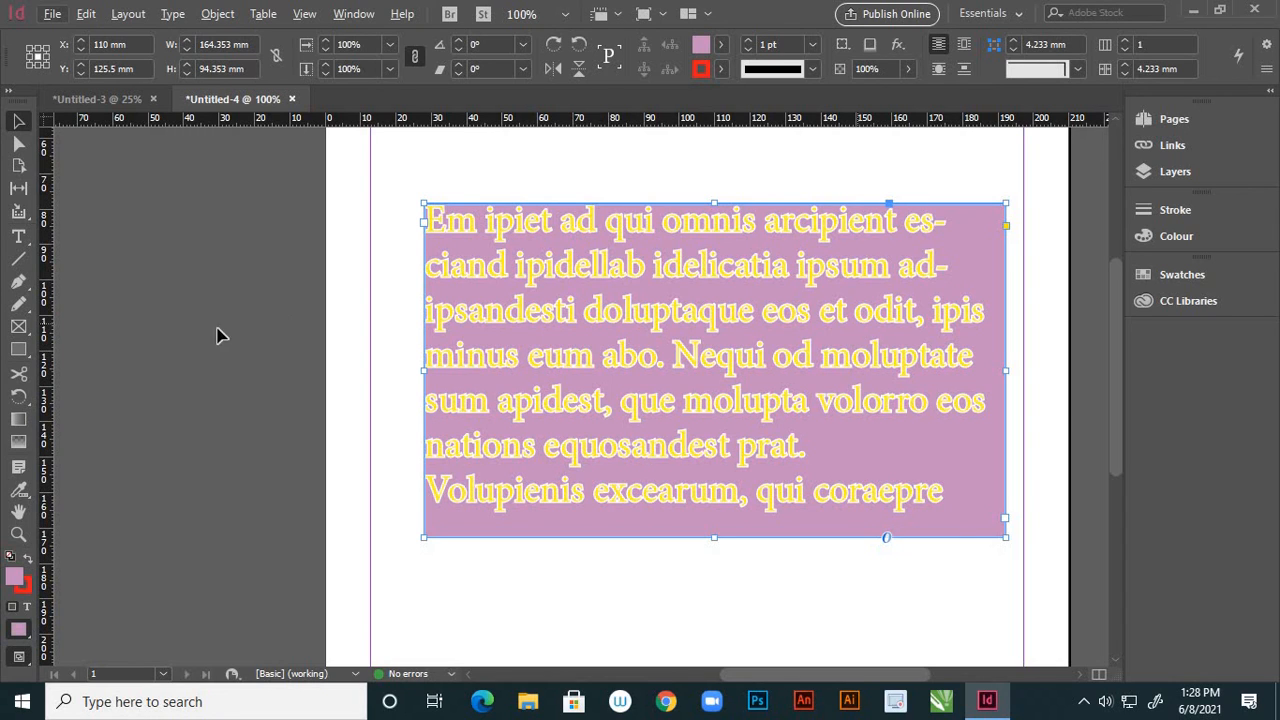
Switch from the Type tool to the Type on a Path tool.
{"action": "left_click", "coordinate": [18, 237]}
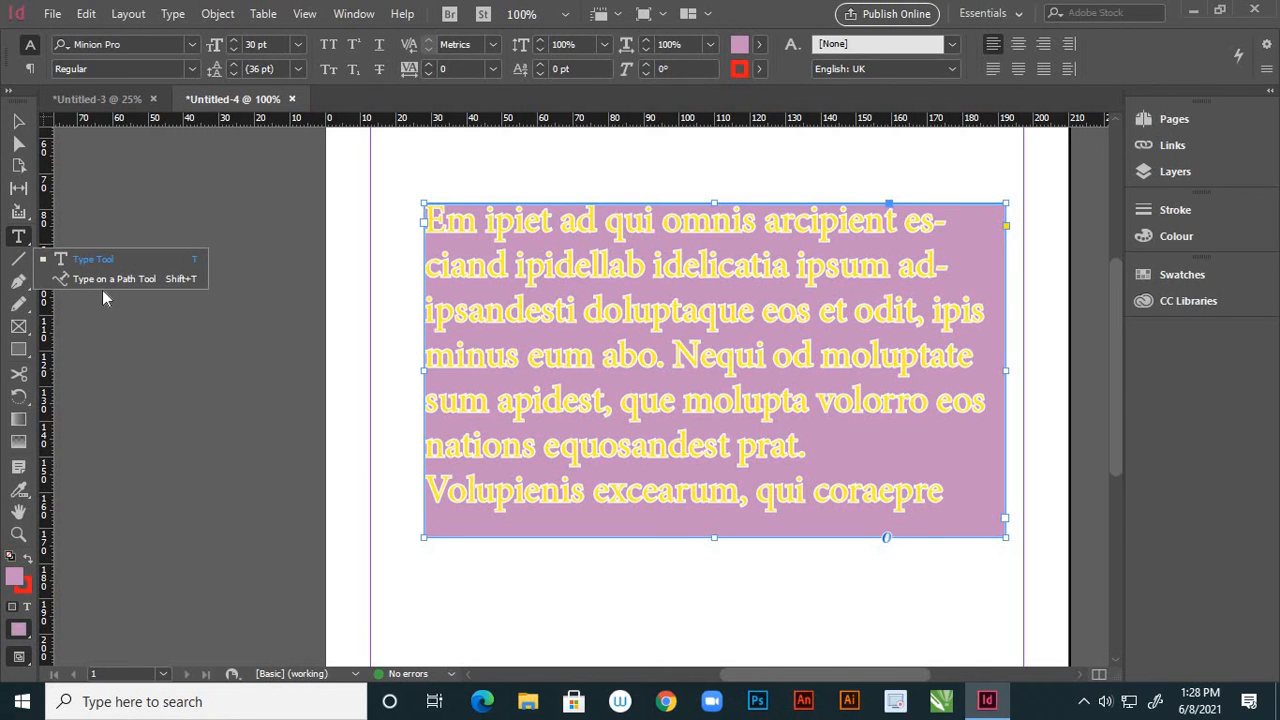
{"action": "left_click", "coordinate": [120, 279]}
{"action": "key", "text": "ctrl+minus"}
{"action": "key", "text": "ctrl+minus"}
{"action": "key", "text": "ctrl+minus"}
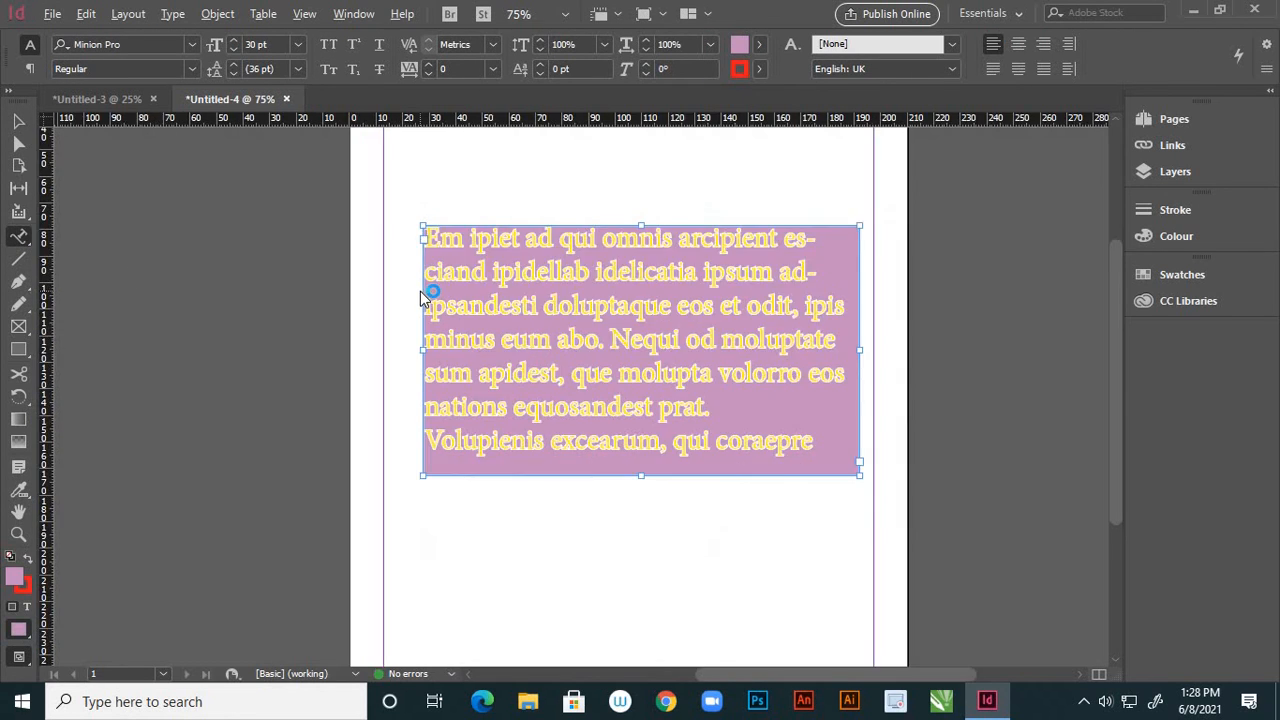
{"action": "key", "text": "ctrl+equal"}
{"action": "key", "text": "ctrl+equal"}
{"action": "key", "text": "ctrl+equal"}
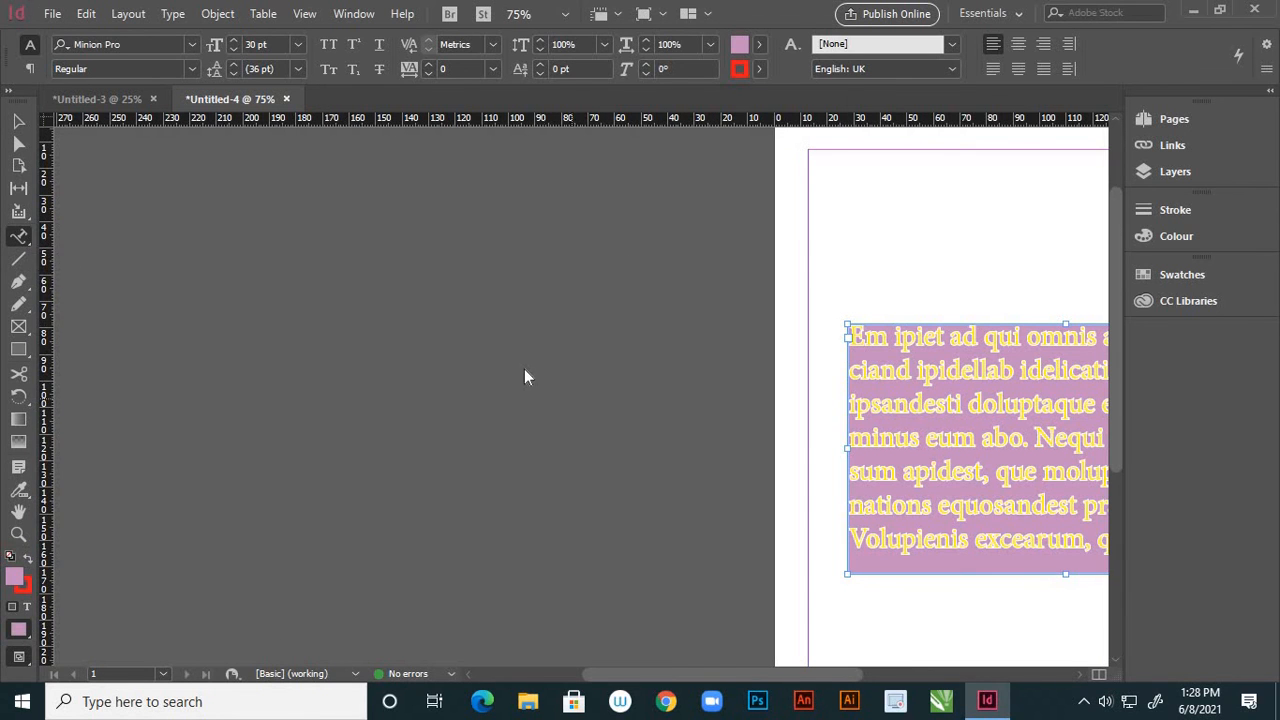
{"action": "key", "text": "ctrl+minus"}
{"action": "key", "text": "ctrl+minus"}
{"action": "key", "text": "ctrl+equal"}
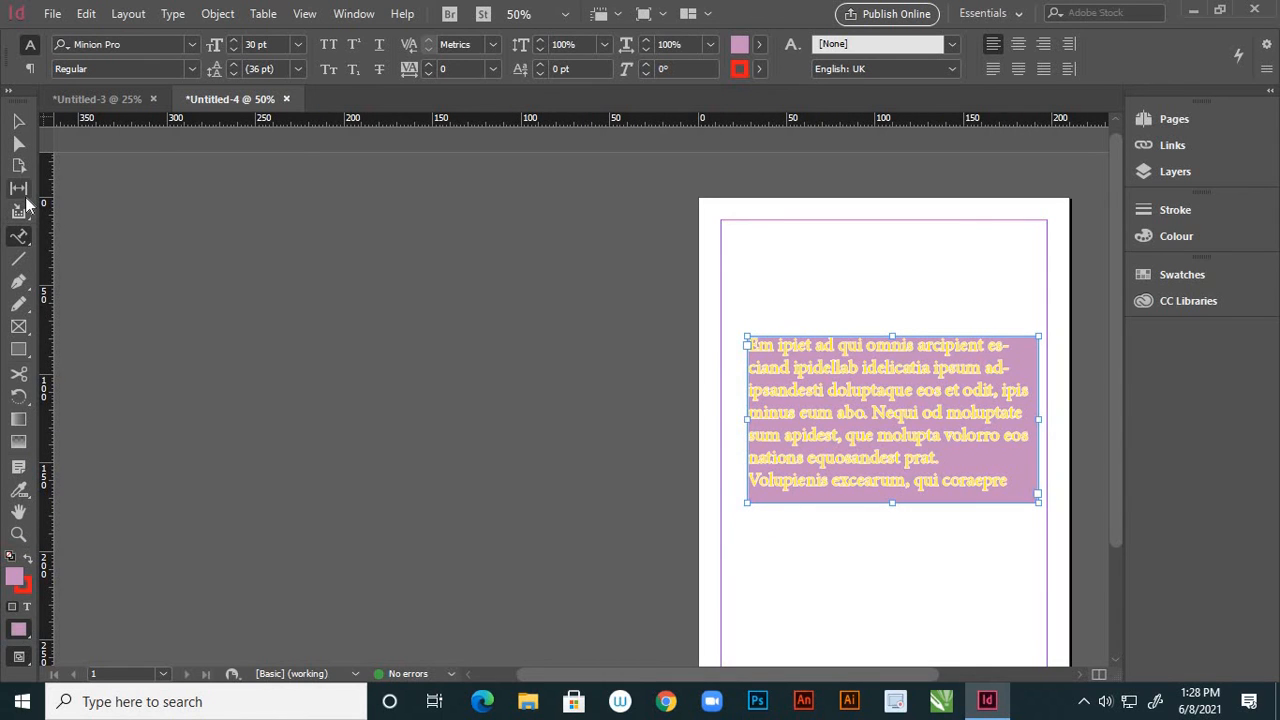
Draw a wavy open path about 204 mm wide and 33 mm high below the text frame with the Pen tool.
{"action": "left_click", "coordinate": [18, 283]}
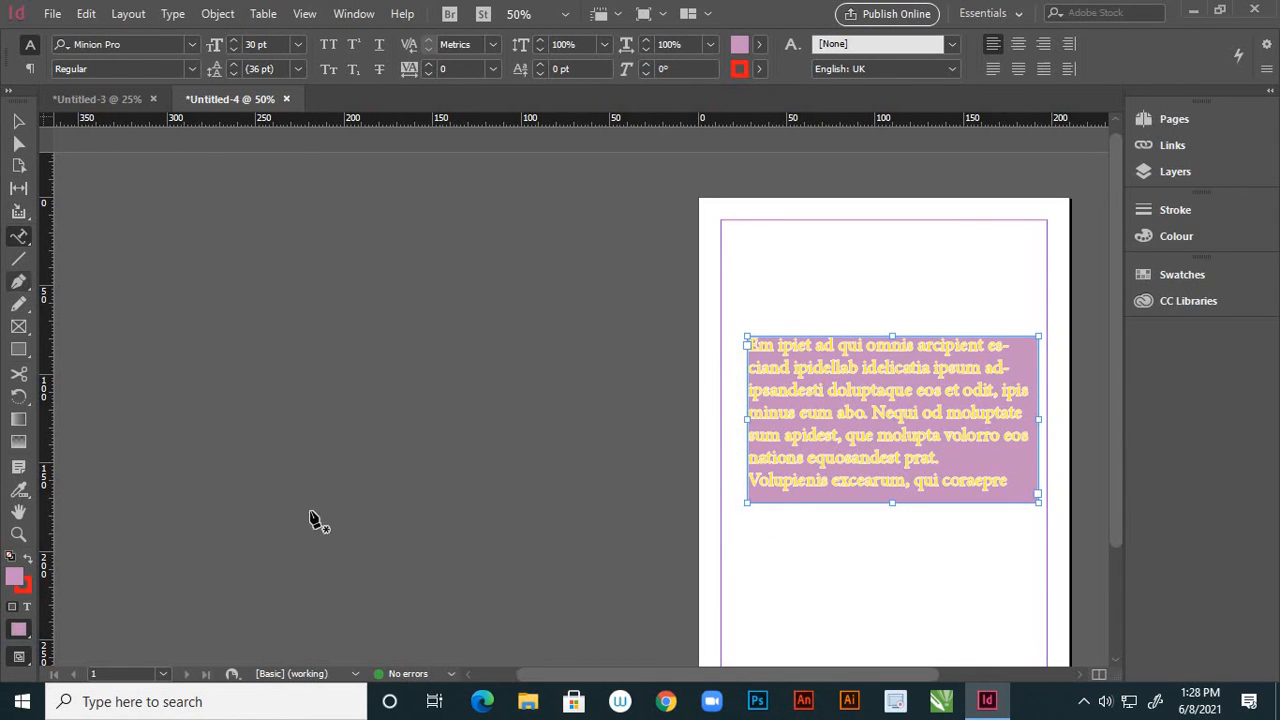
{"action": "left_click", "coordinate": [665, 590]}
{"action": "left_click_drag", "start_coordinate": [823, 541], "coordinate": [884, 575]}
{"action": "left_click_drag", "start_coordinate": [1027, 548], "coordinate": [1058, 490]}
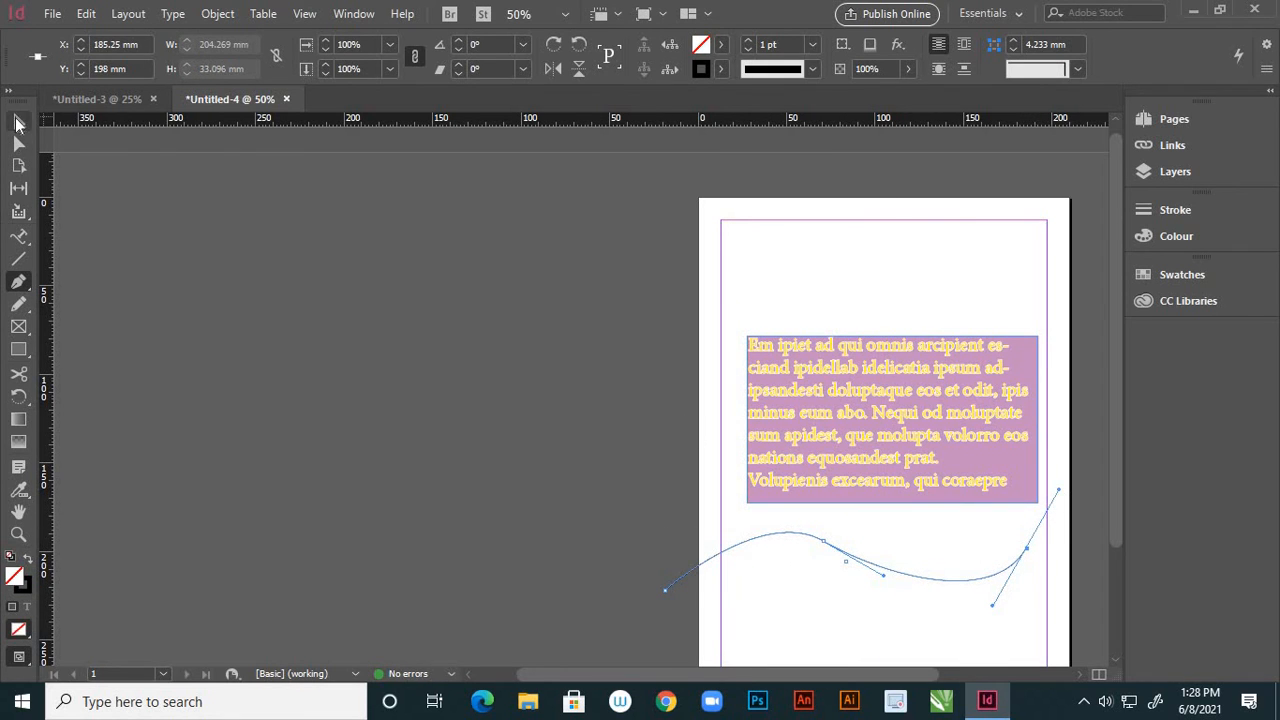
{"action": "left_click", "coordinate": [18, 121]}
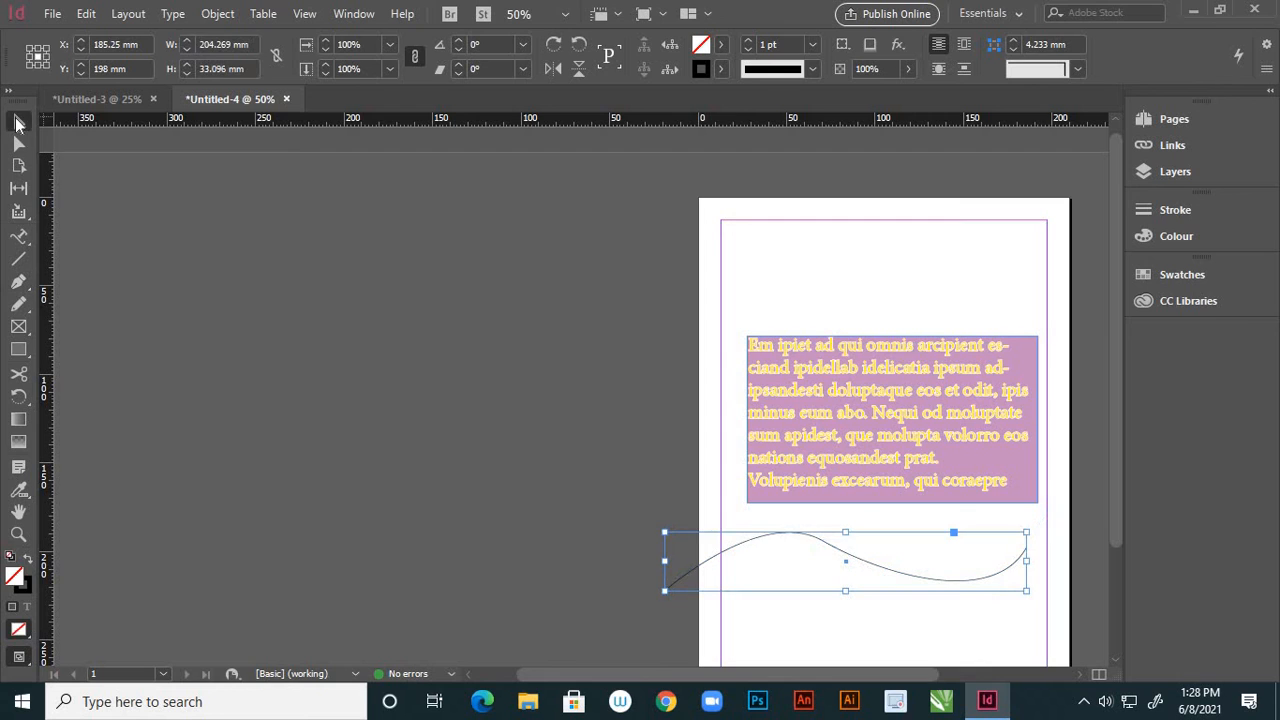
Try to enter text along the wavy path with the Type on a Path tool, and reselect the path.
{"action": "left_click", "coordinate": [29, 243]}
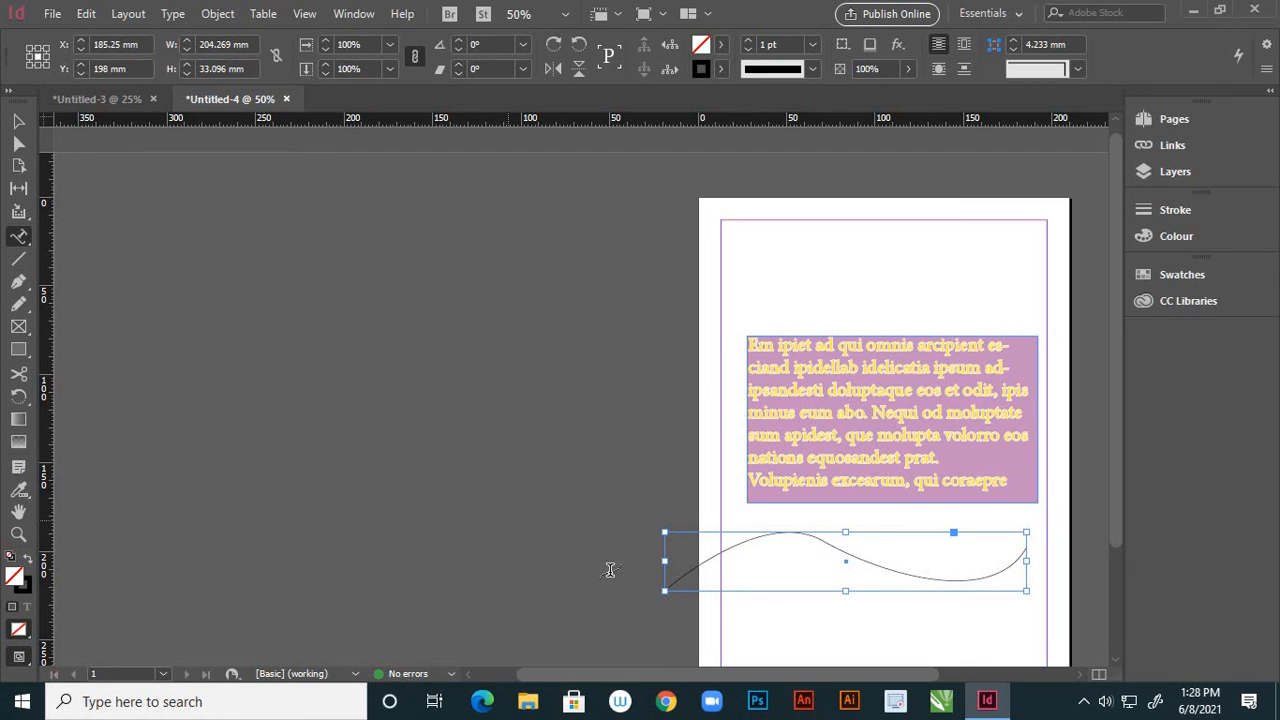
{"action": "left_click", "coordinate": [679, 580]}
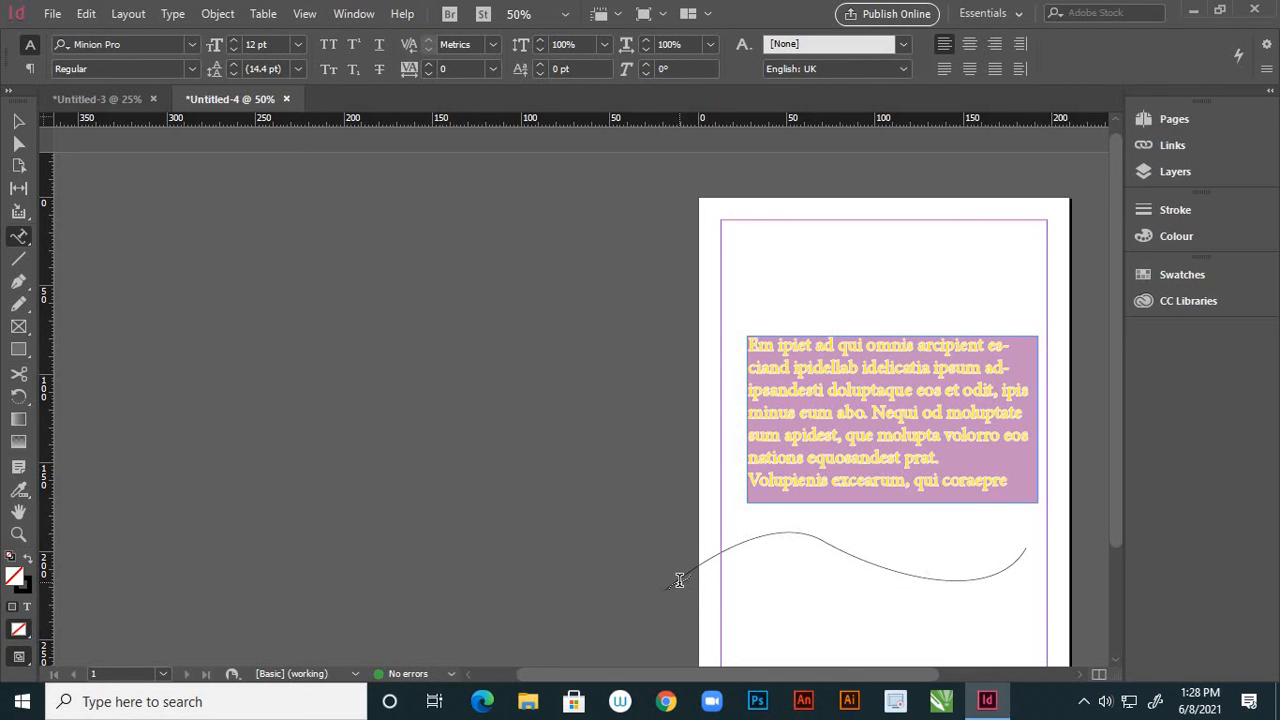
{"action": "key", "text": "g"}
{"action": "key", "text": "b"}
{"action": "key", "text": "e"}
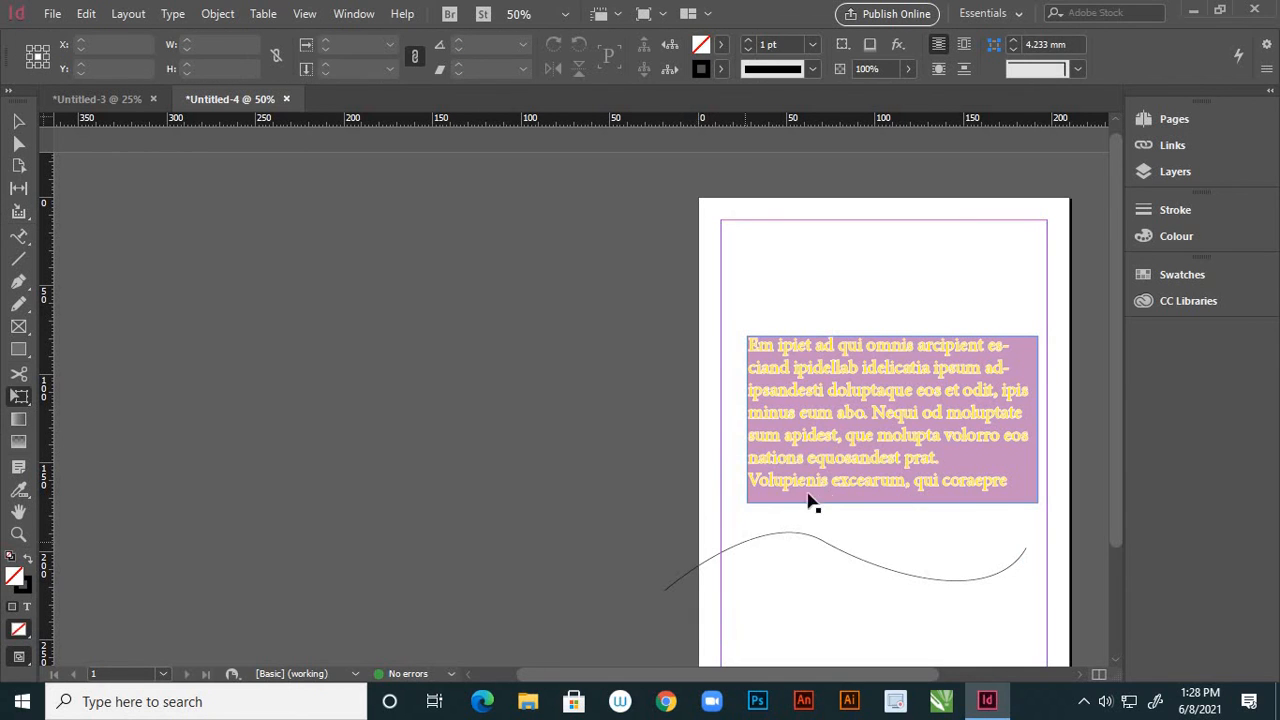
{"action": "left_click", "coordinate": [740, 546]}
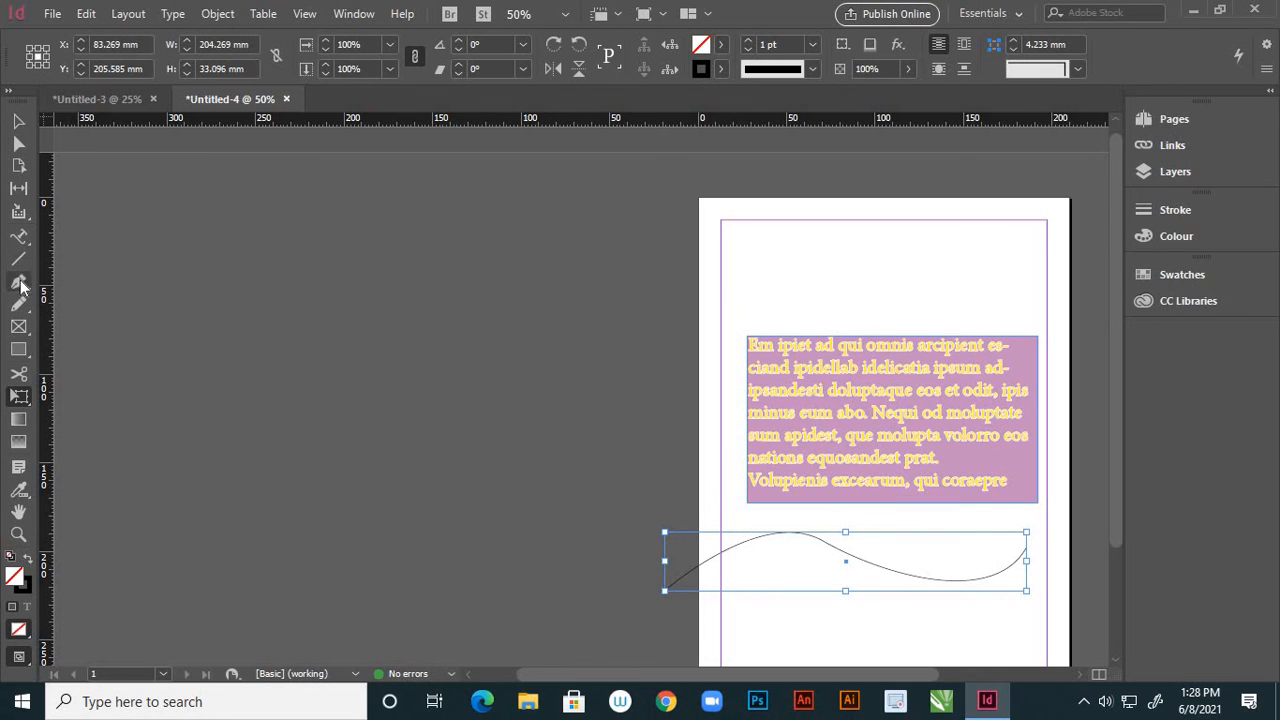
Enter the filler text "ggrheh ntrjrtjrjyjt hjytkytktukuyul gtyjtykukyukyukyk" at 24 pt along the wavy path with the Type on a Path tool, and deselect it.
{"action": "left_click", "coordinate": [19, 237]}
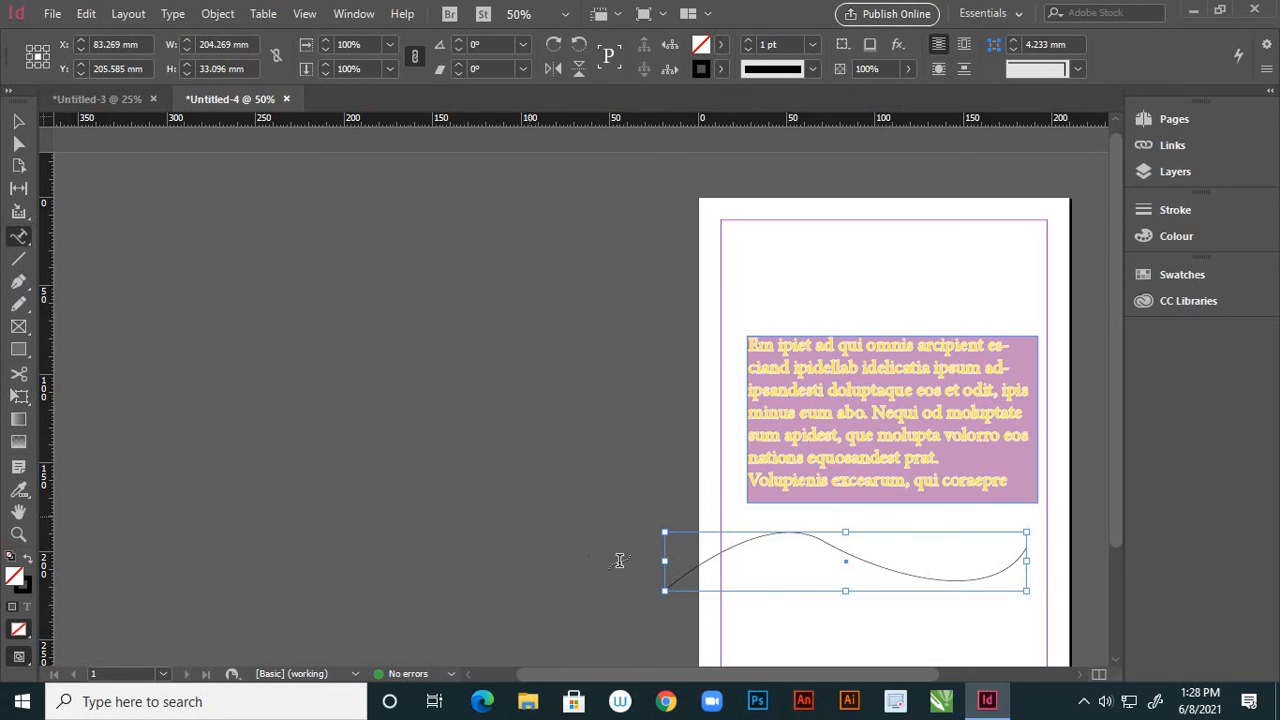
{"action": "left_click", "coordinate": [706, 566]}
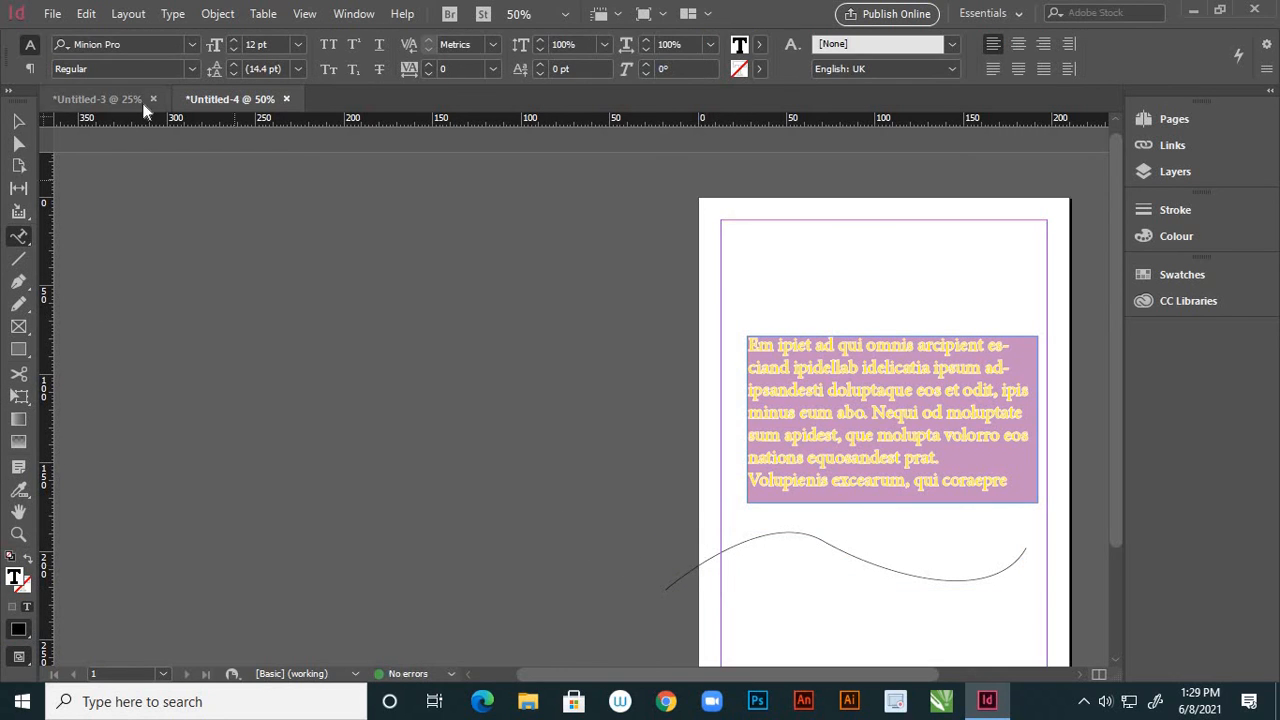
{"action": "left_click", "coordinate": [297, 45]}
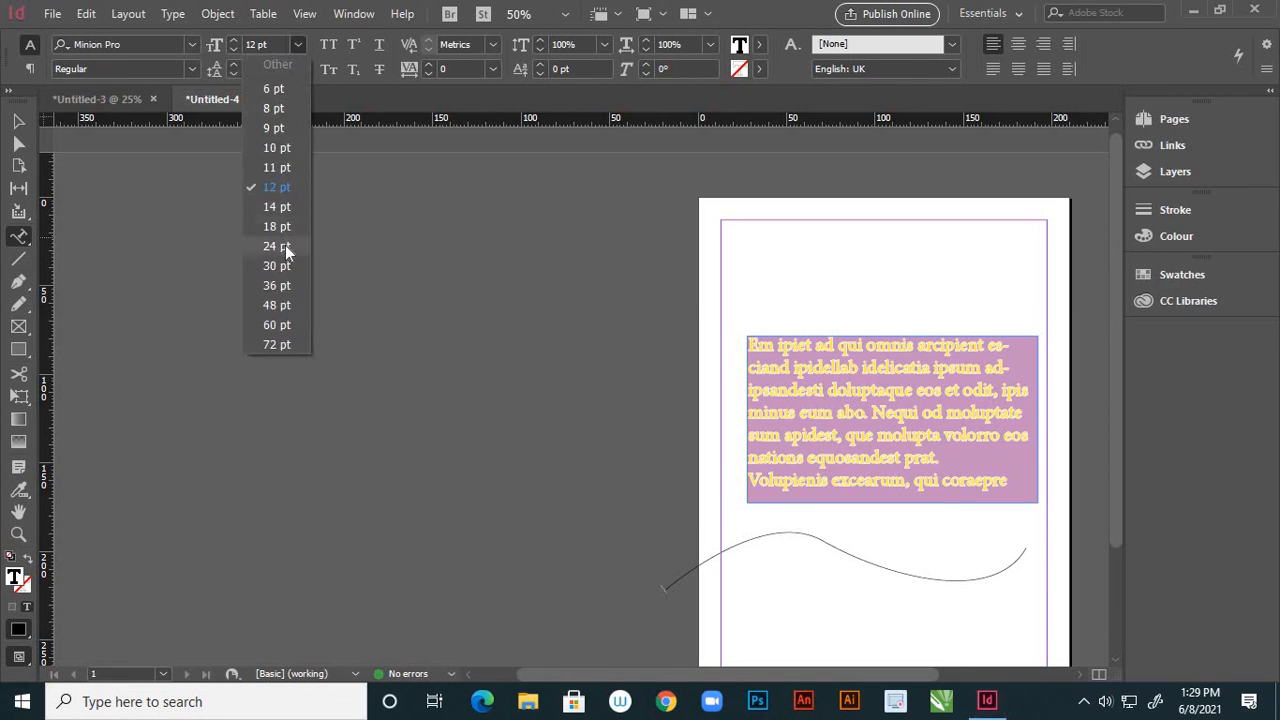
{"action": "left_click", "coordinate": [285, 247]}
{"action": "type", "text": "ggt"}
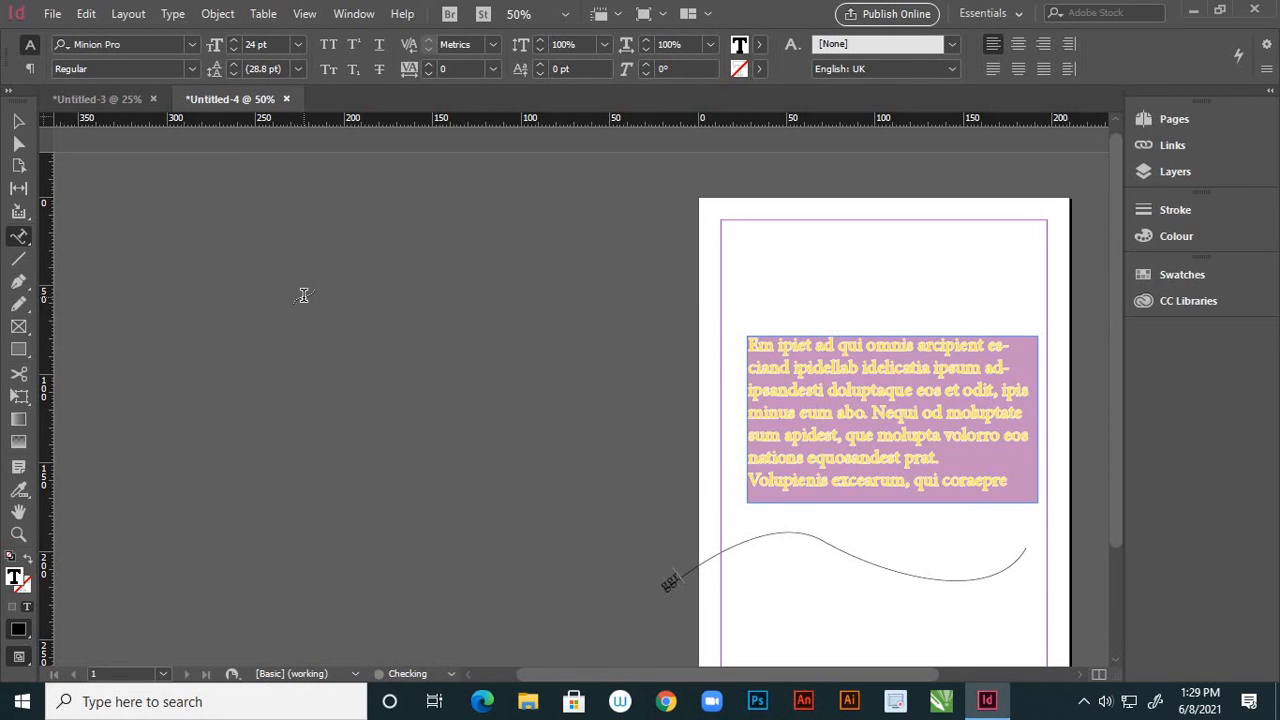
{"action": "type", "text": "heh.htrjrtjrjyjt hjytkytktuk"}
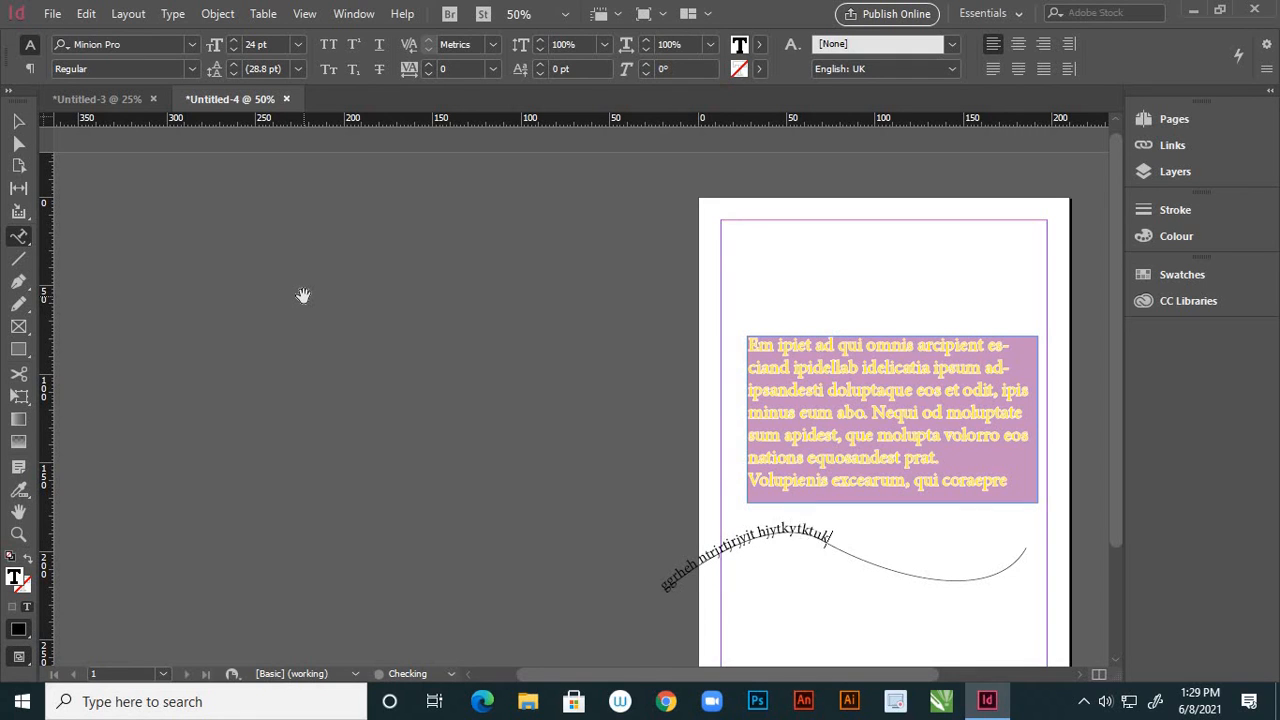
{"action": "type", "text": "uyul gtyjtykukyukyukyk"}
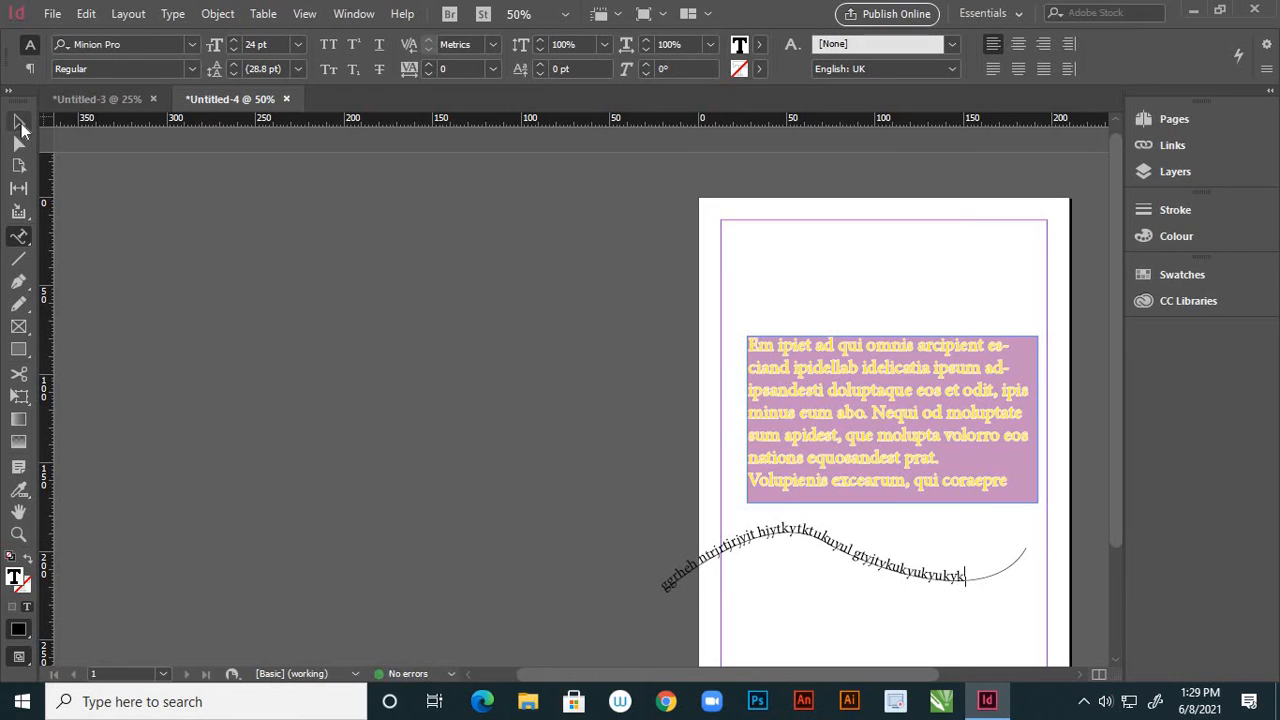
{"action": "left_click", "coordinate": [19, 122]}
{"action": "left_click", "coordinate": [295, 352]}
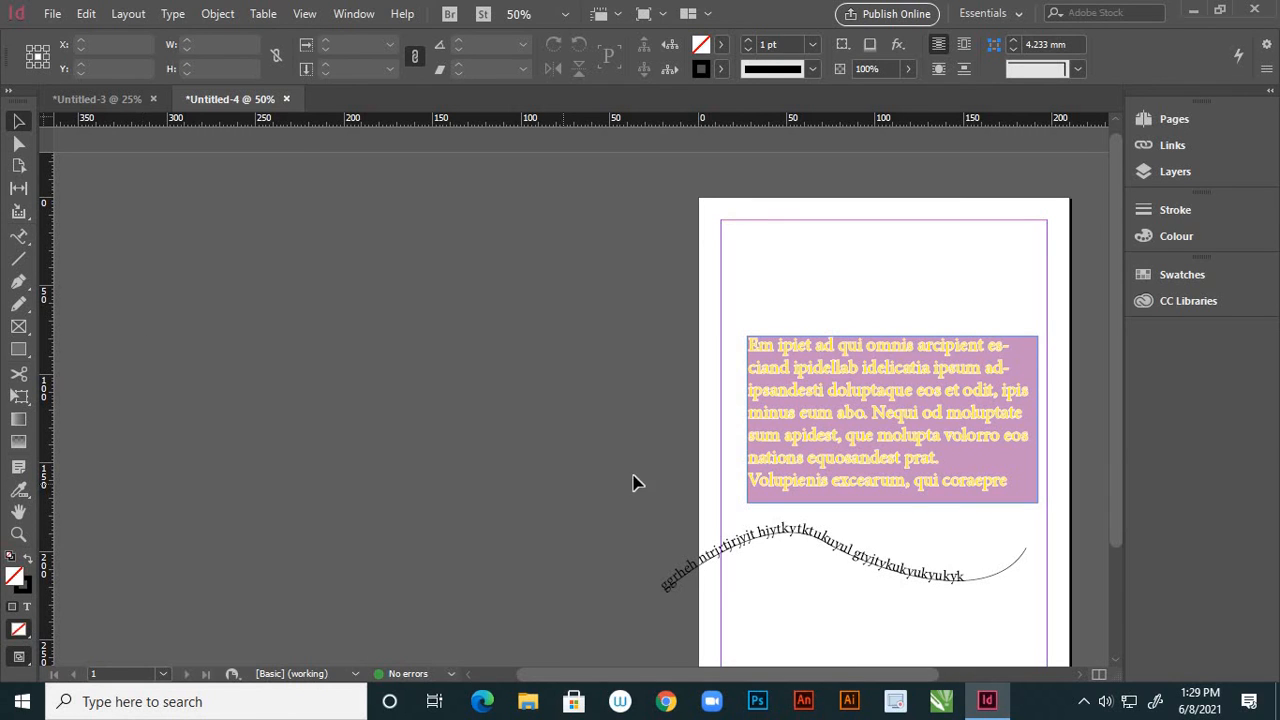
{"action": "key", "text": "h"}
{"action": "left_click_drag", "start_coordinate": [694, 389], "coordinate": [466, 333]}
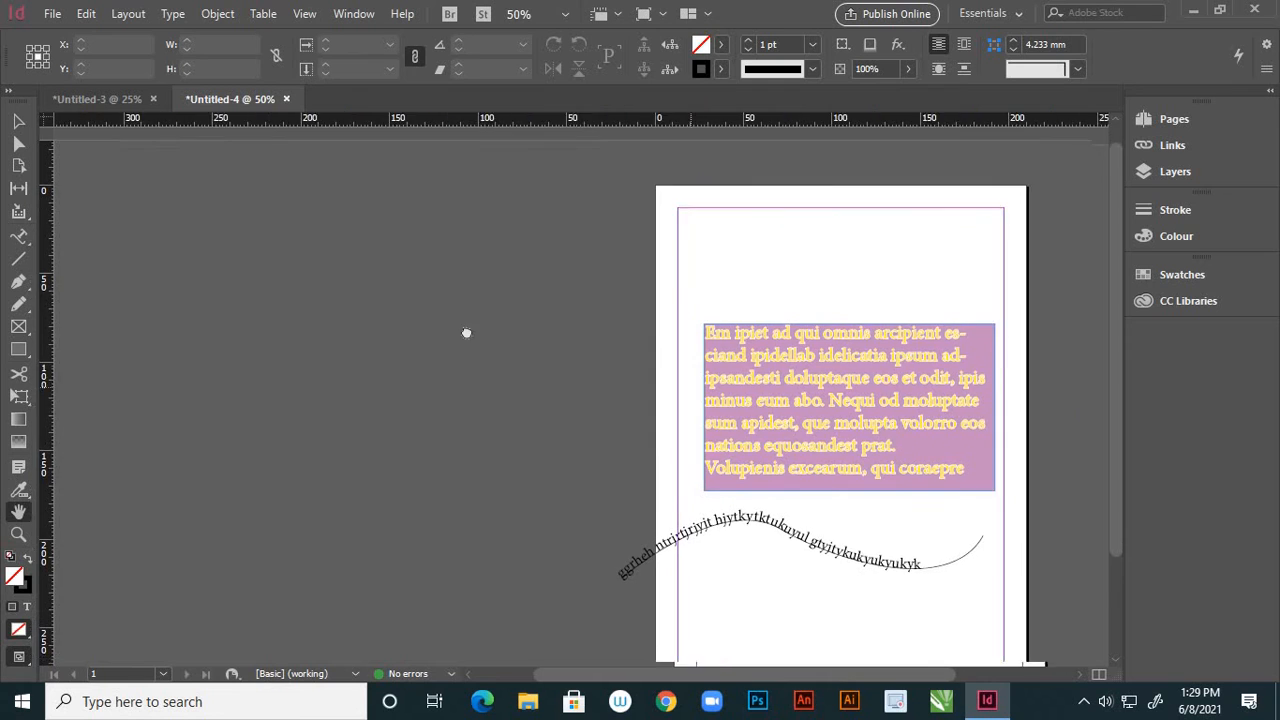